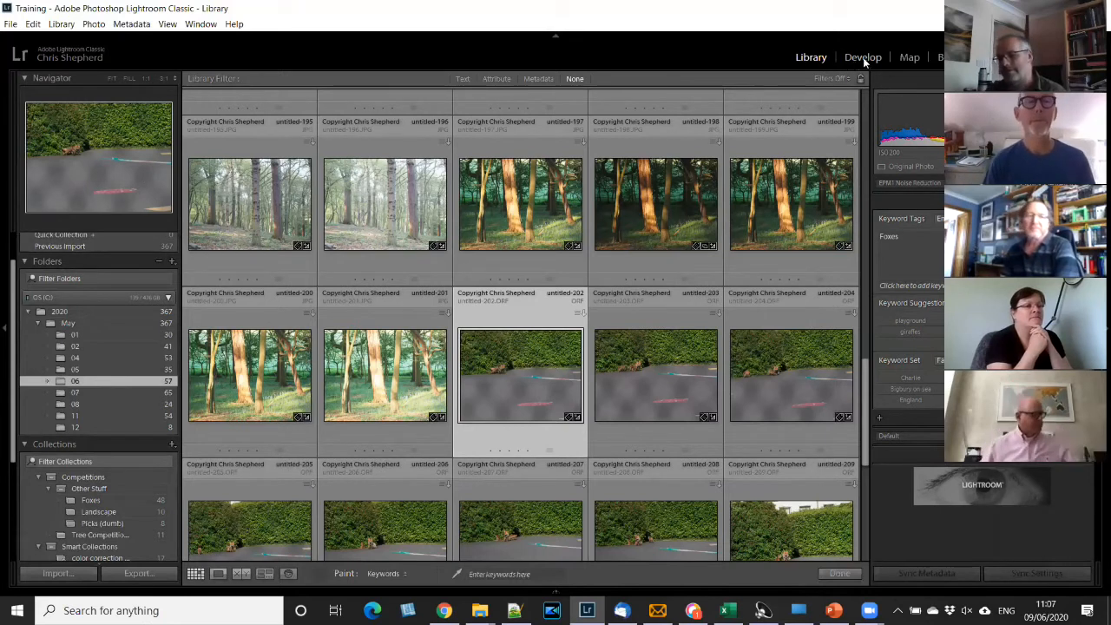
- View untitled-202.ORF in Develop and untitled-203.ORF in Loupe view and Develop, returning to the Library grid after each
{"action": "left_click", "coordinate": [863, 58]}
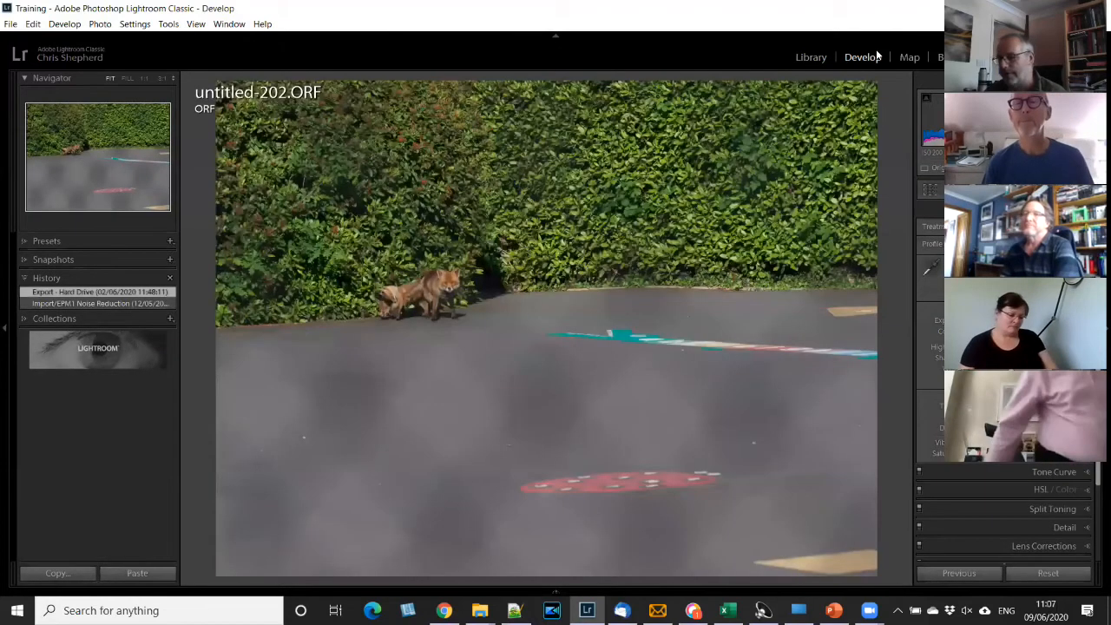
{"action": "left_click", "coordinate": [812, 57]}
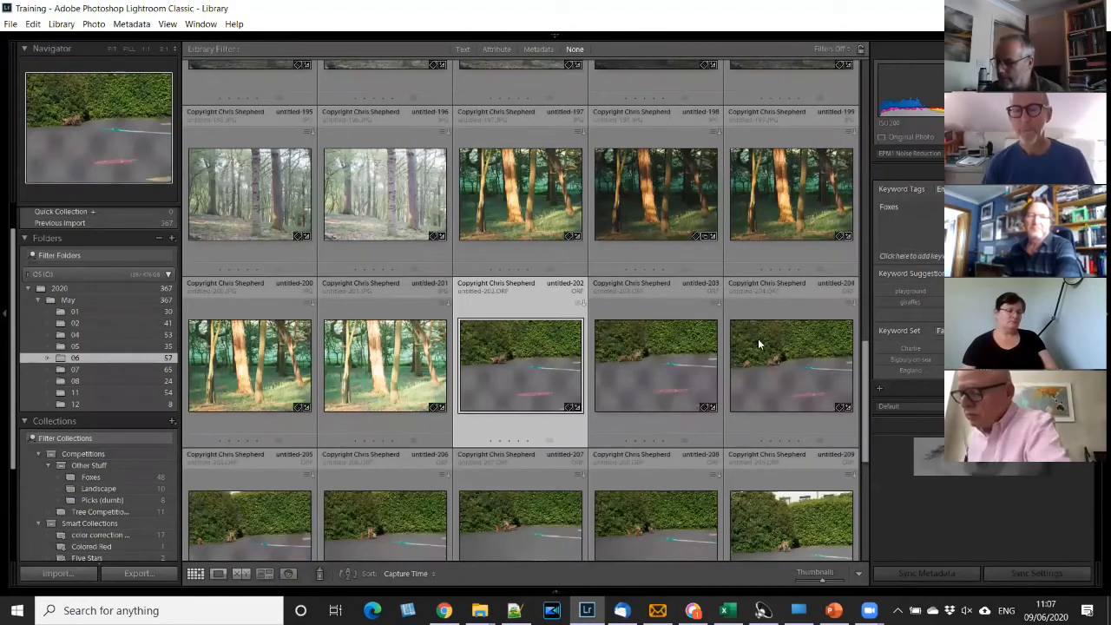
{"action": "left_click", "coordinate": [673, 362]}
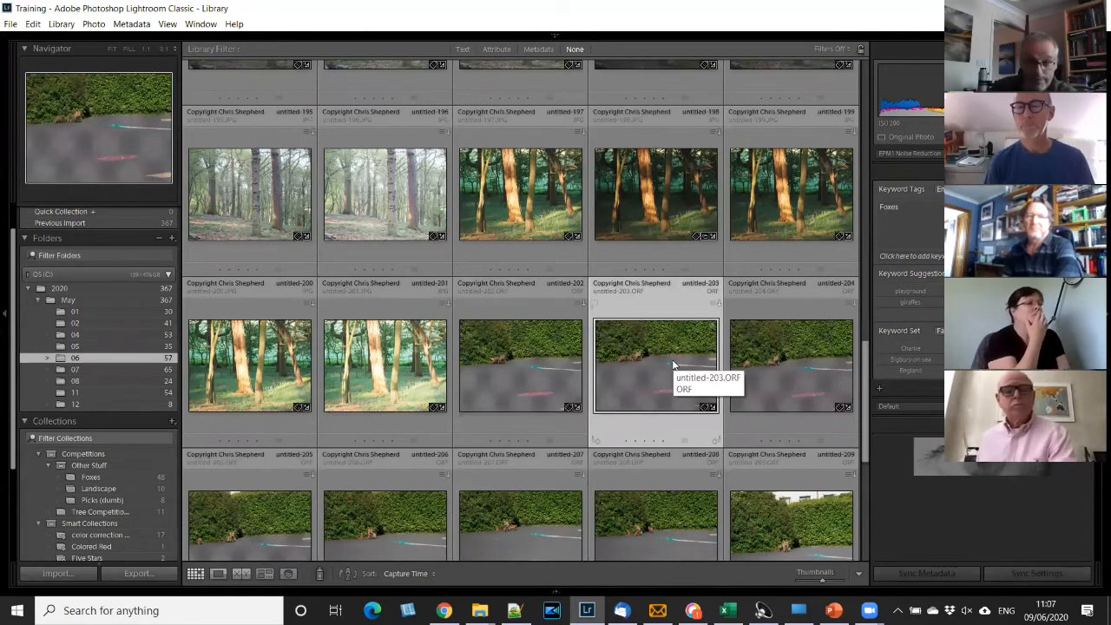
{"action": "key", "text": "e"}
{"action": "key", "text": "g"}
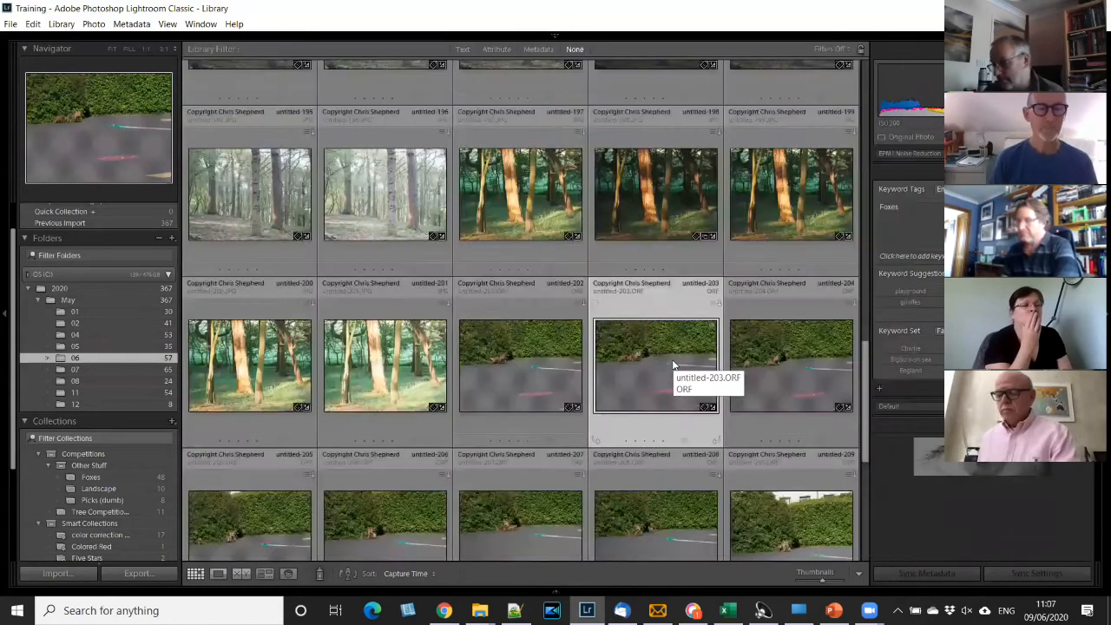
{"action": "key", "text": "d"}
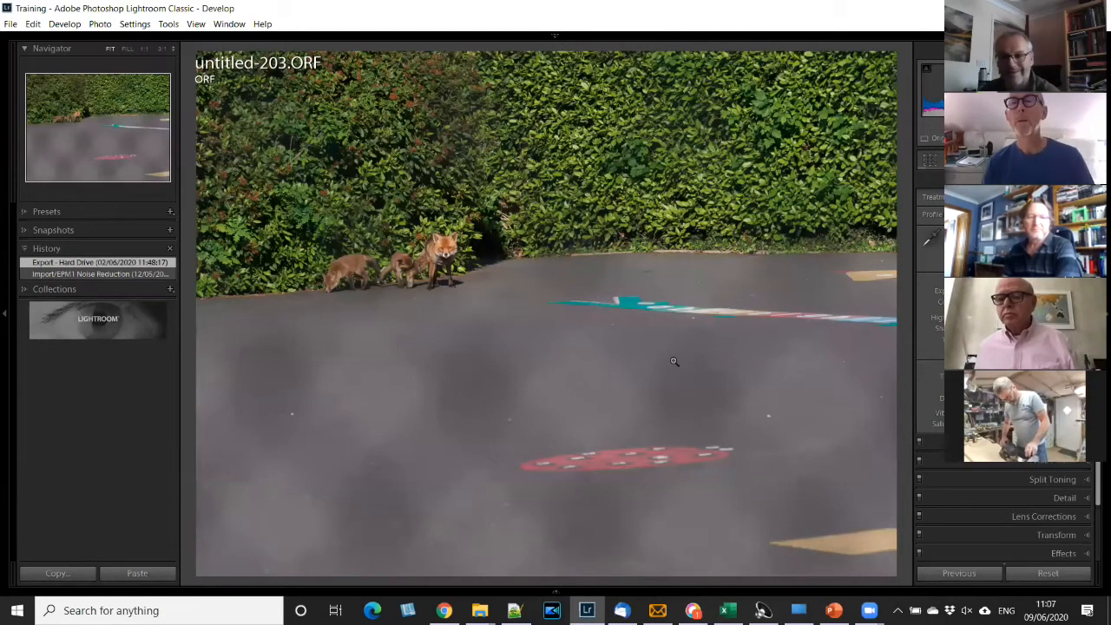
{"action": "key", "text": "g"}
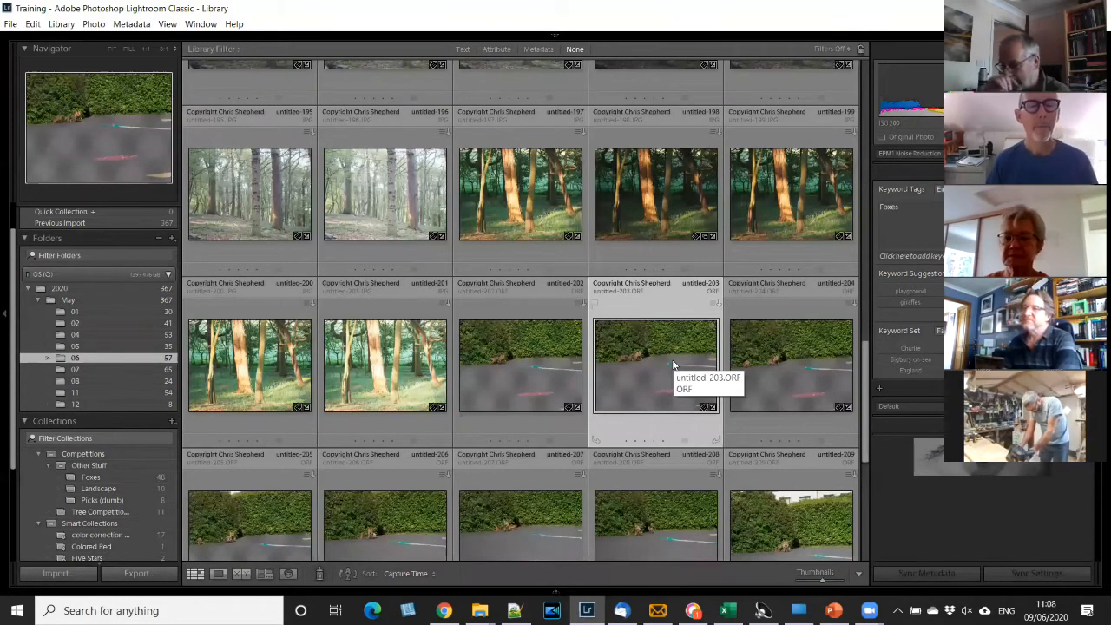
- Enlarge untitled-203.ORF from its thumbnail, go back to the grid, and view the photo once more in Develop before returning
{"action": "scroll", "coordinate": [674, 365], "scroll_direction": "up", "scroll_amount": 1}
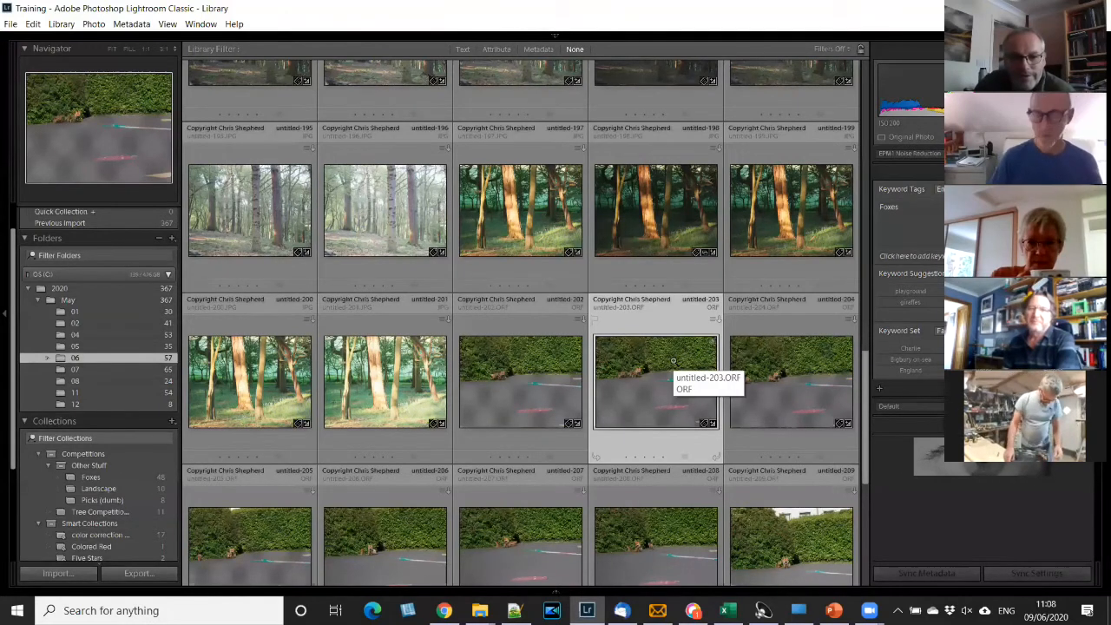
{"action": "double_click", "coordinate": [673, 361]}
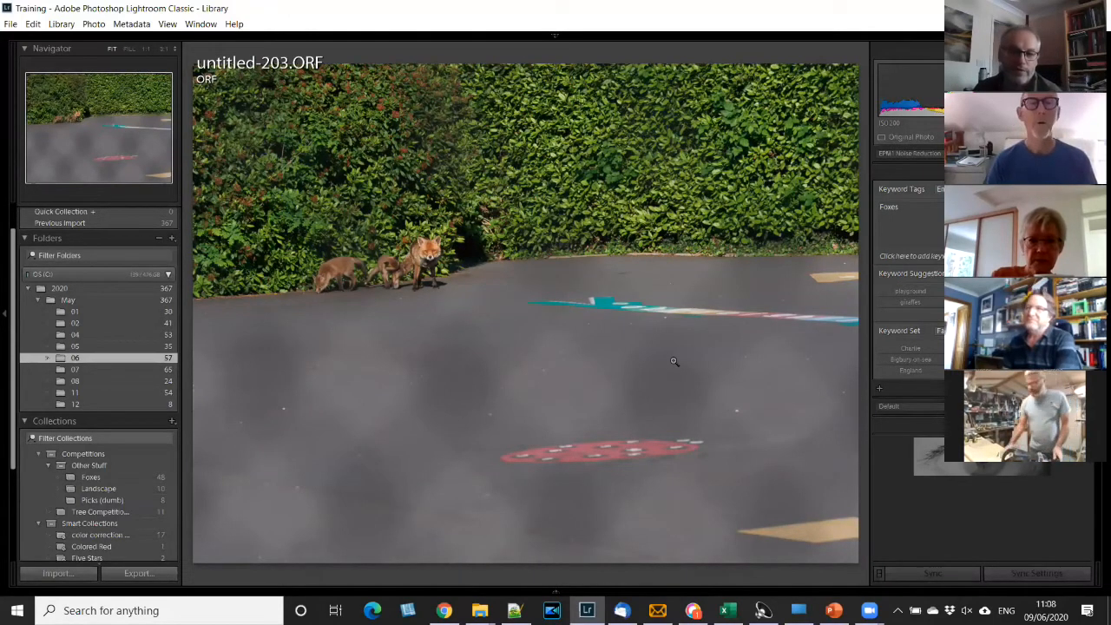
{"action": "double_click", "coordinate": [673, 365]}
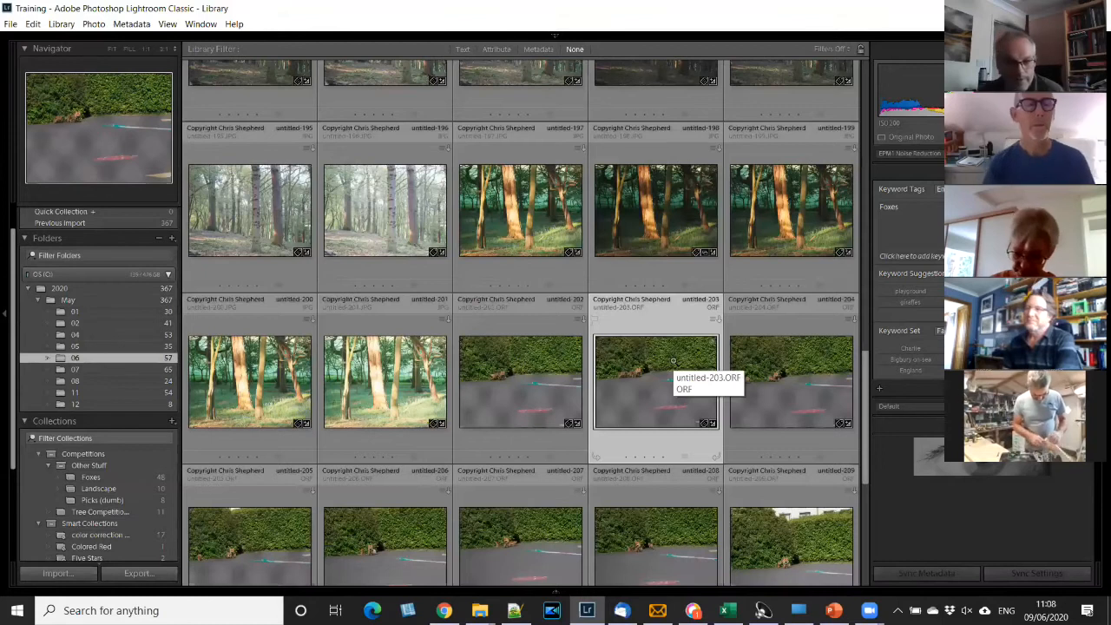
{"action": "key", "text": "d"}
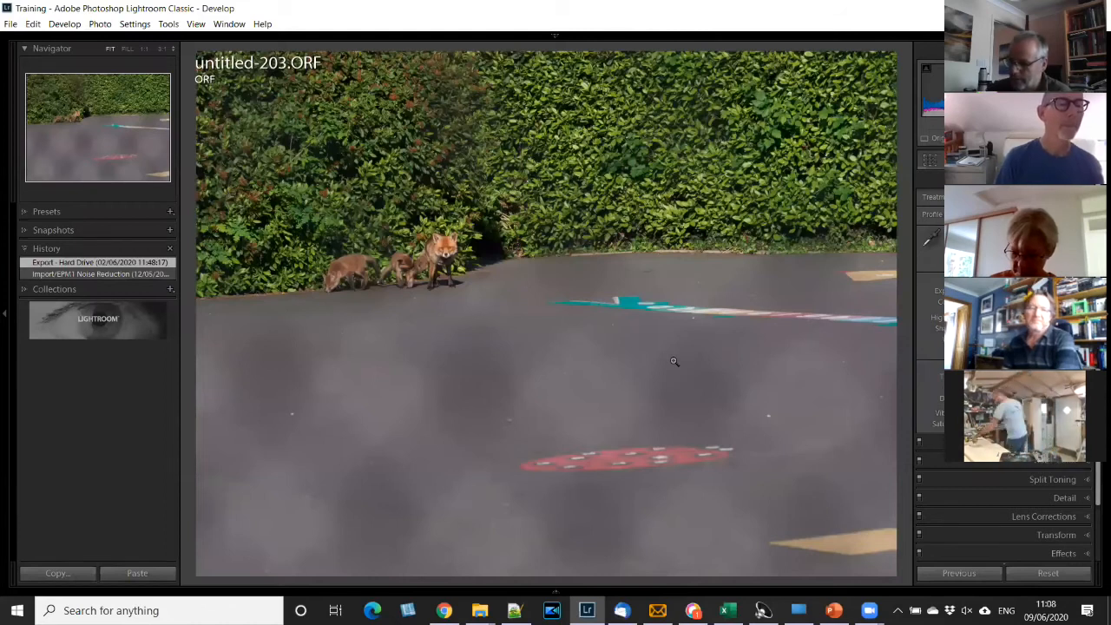
{"action": "key", "text": "g"}
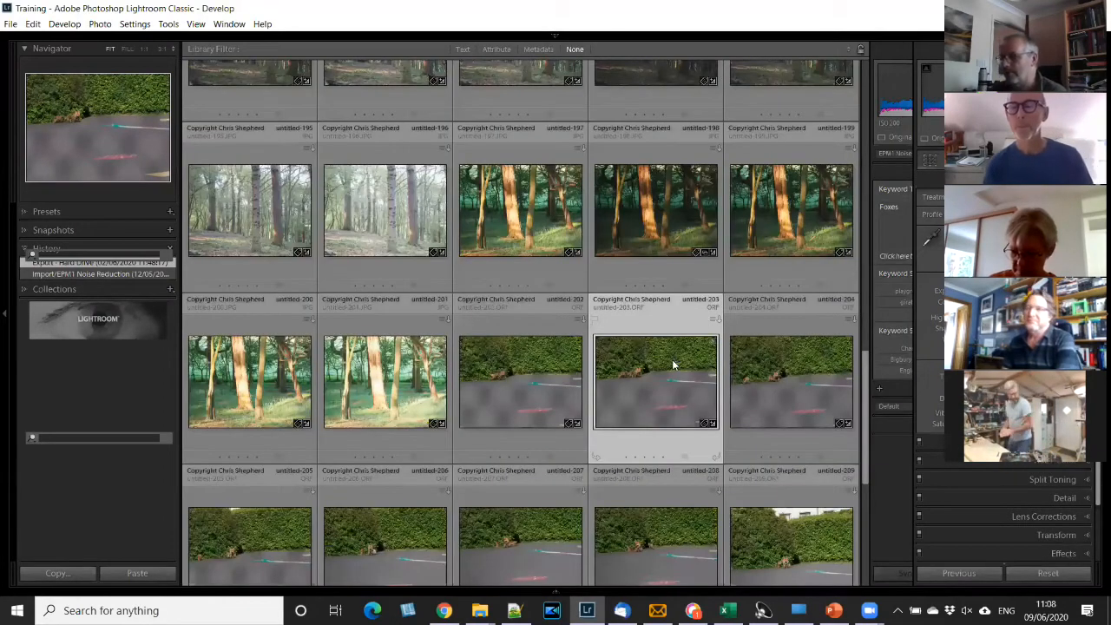
- Open untitled-204.ORF in Develop and crop it more tightly around the foxes and the hedge behind them
{"action": "left_click", "coordinate": [803, 384]}
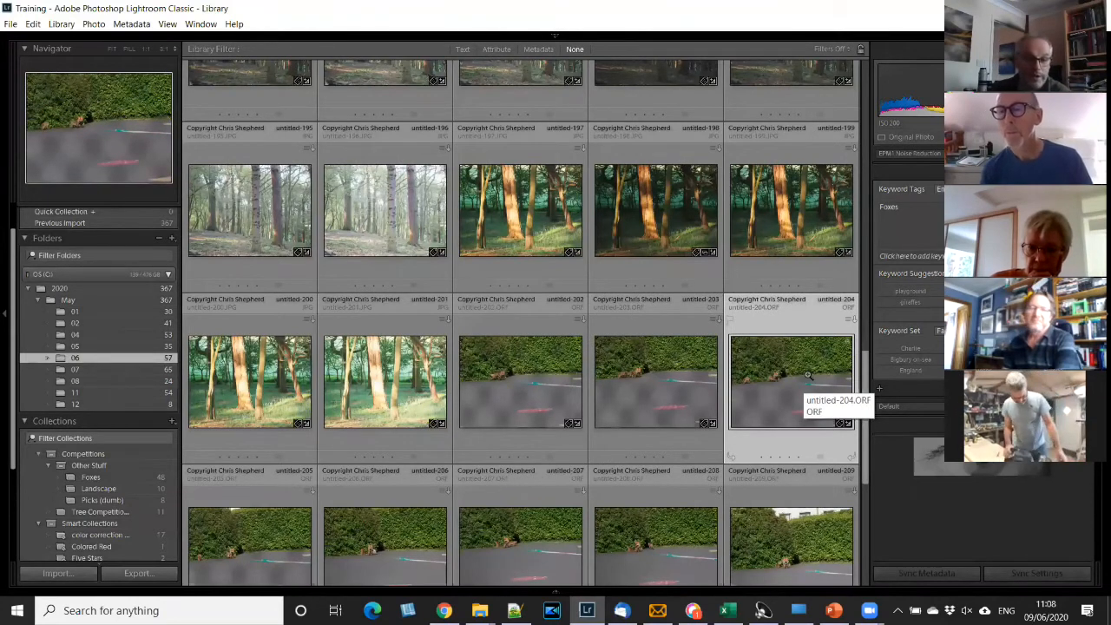
{"action": "double_click", "coordinate": [807, 375]}
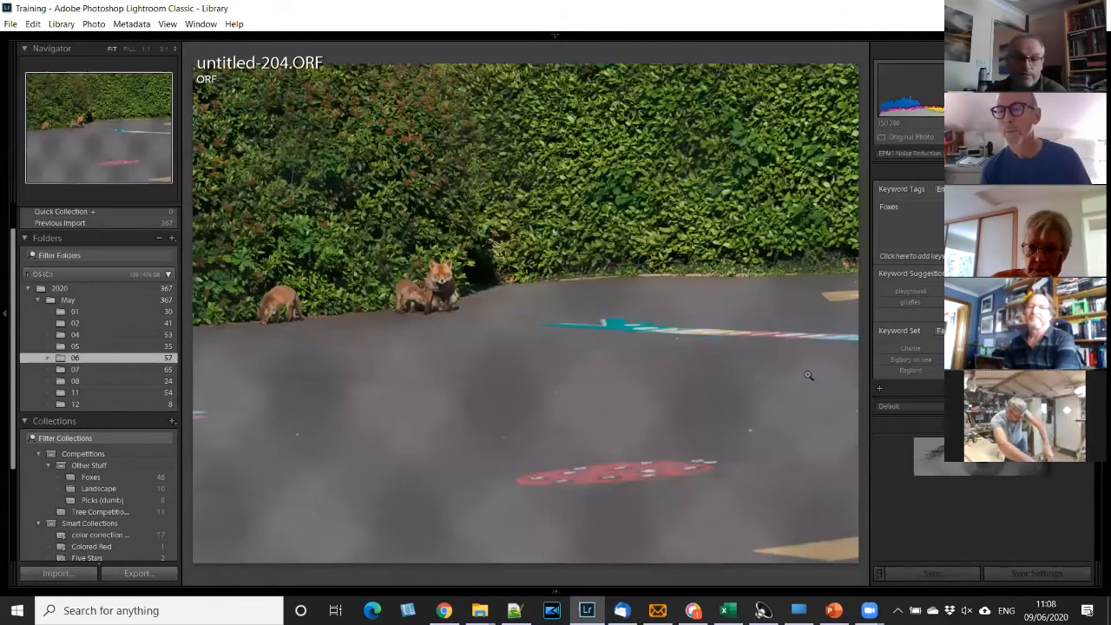
{"action": "key", "text": "d"}
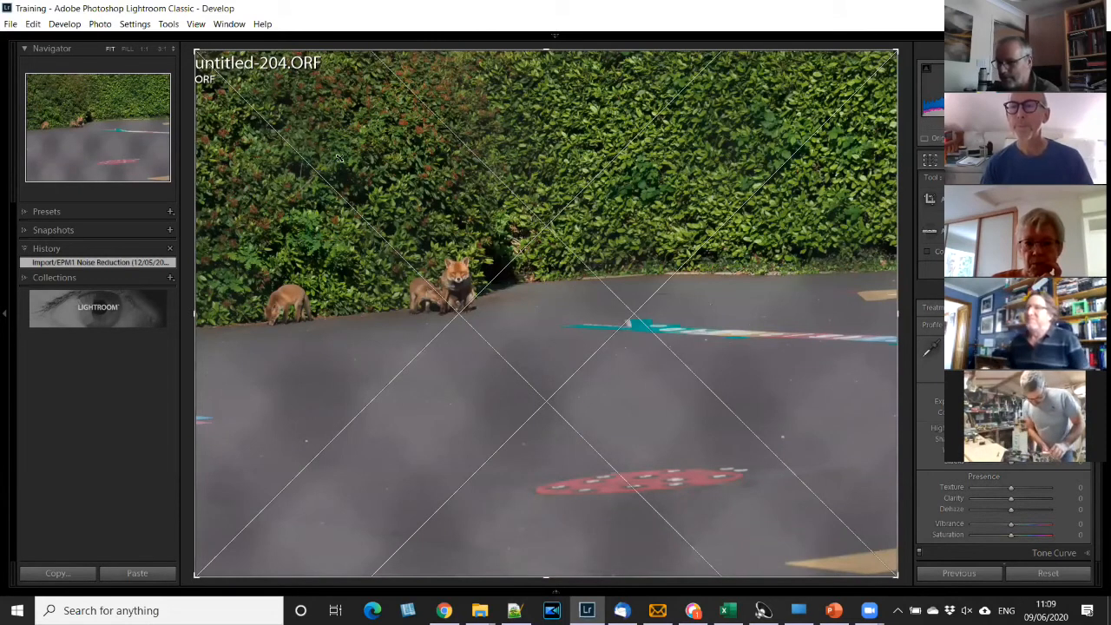
{"action": "left_click_drag", "start_coordinate": [340, 158], "coordinate": [349, 179]}
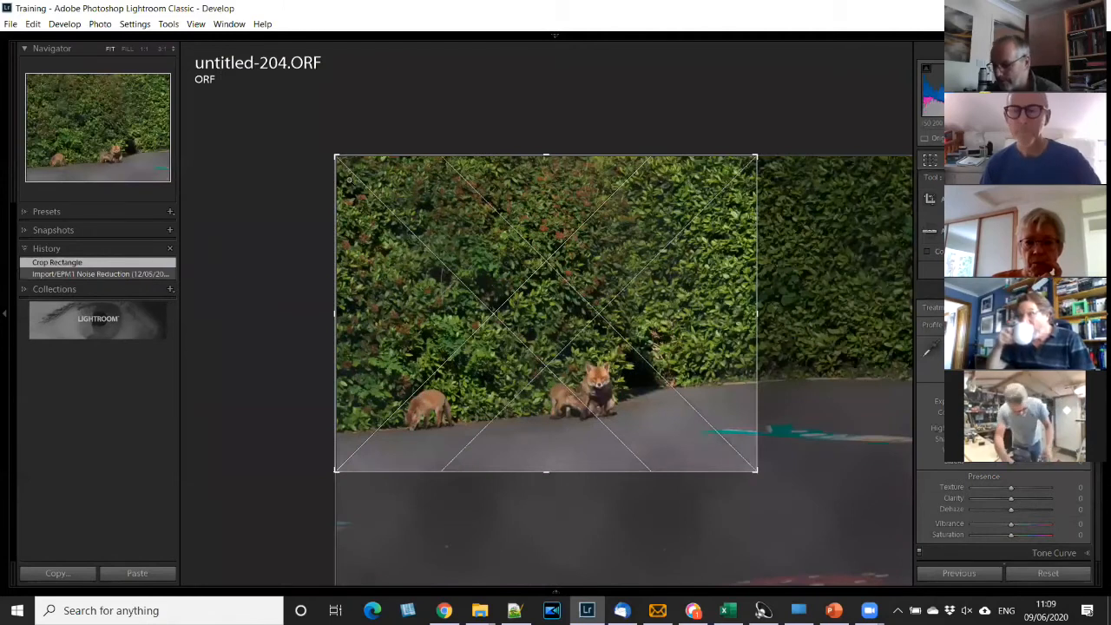
{"action": "key", "text": "Return"}
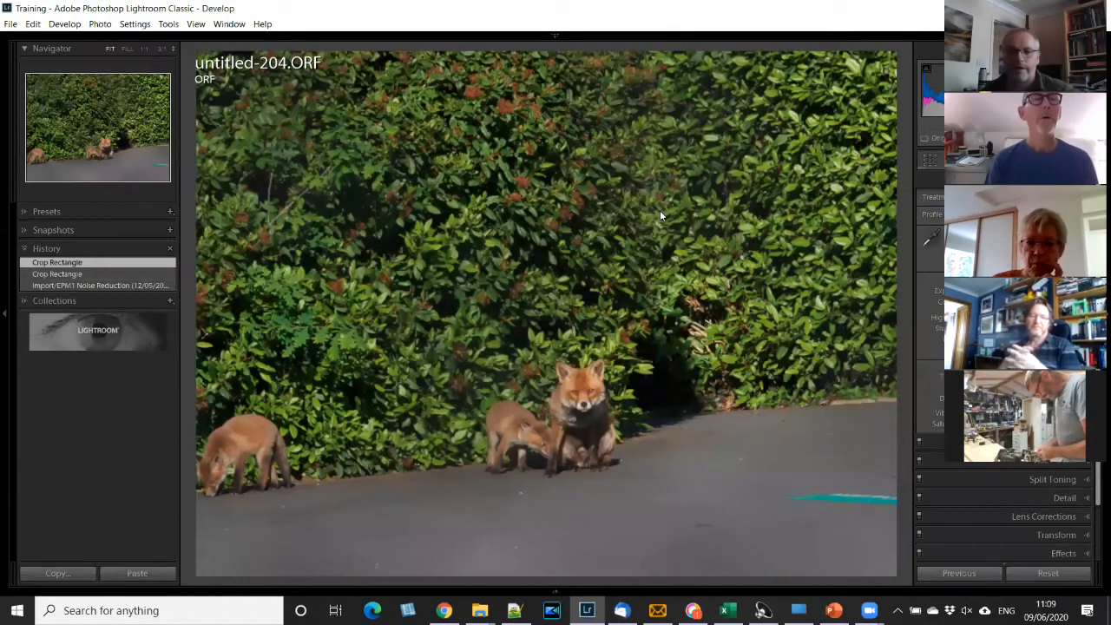
- Return to the Library grid and open the forest photo untitled-198.JPG in Loupe view
{"action": "key", "text": "g"}
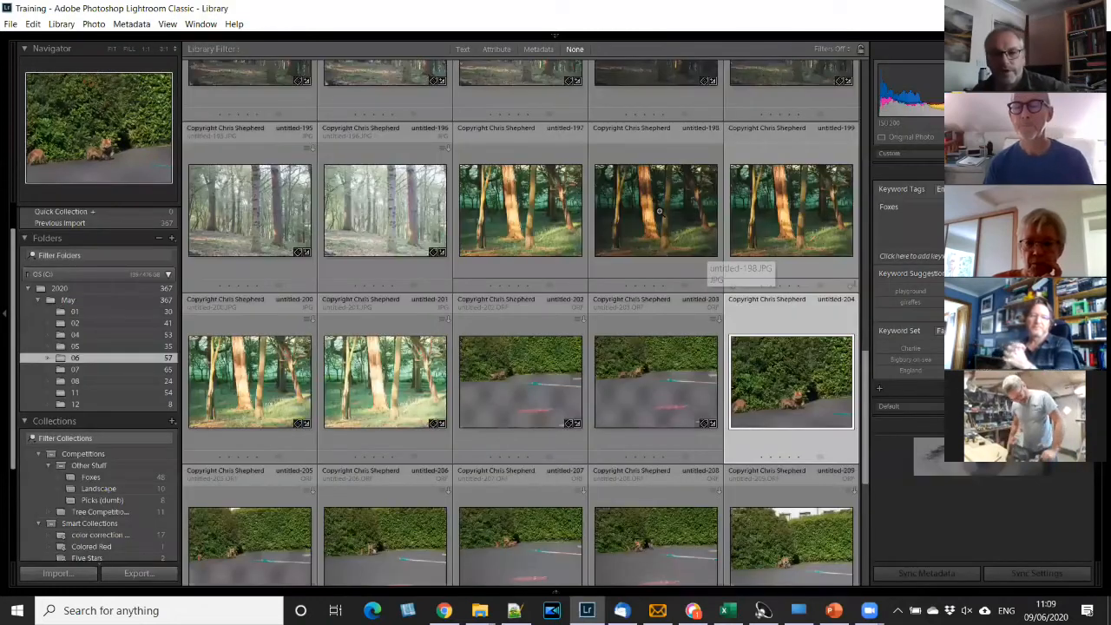
{"action": "double_click", "coordinate": [660, 211]}
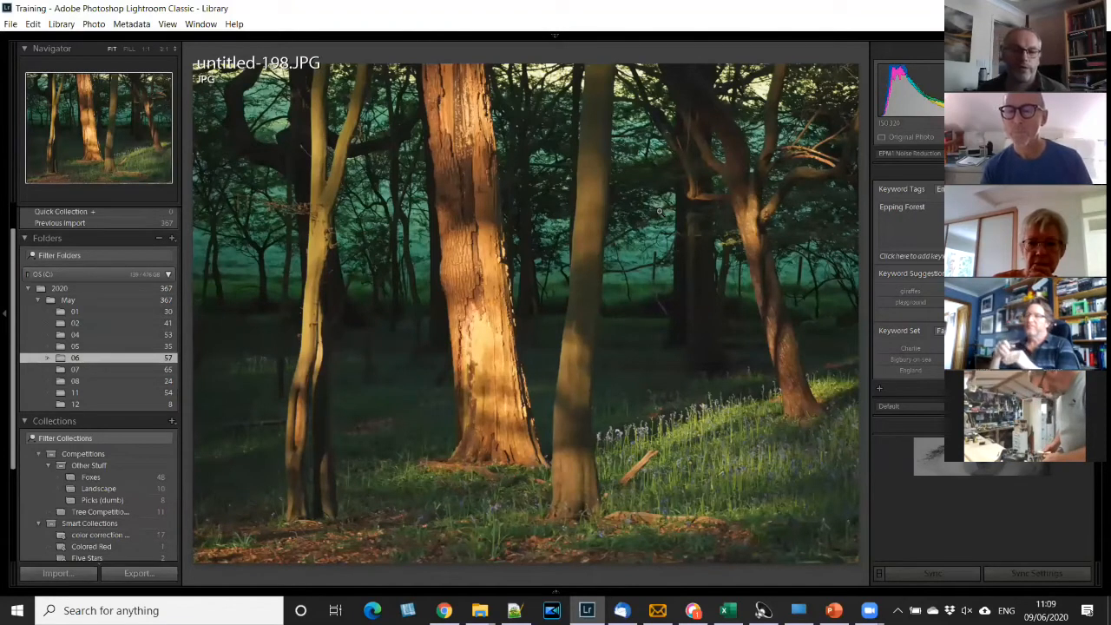
- Convert untitled-198.JPG to black and white and back to colour three times to compare the two versions
{"action": "key", "text": "v"}
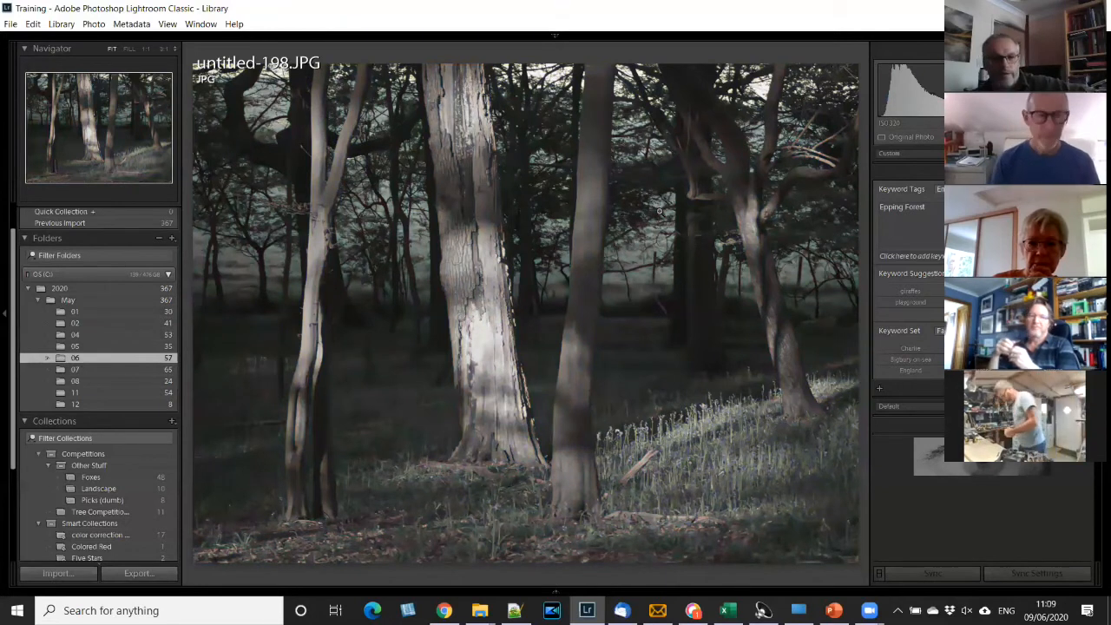
{"action": "key", "text": "v"}
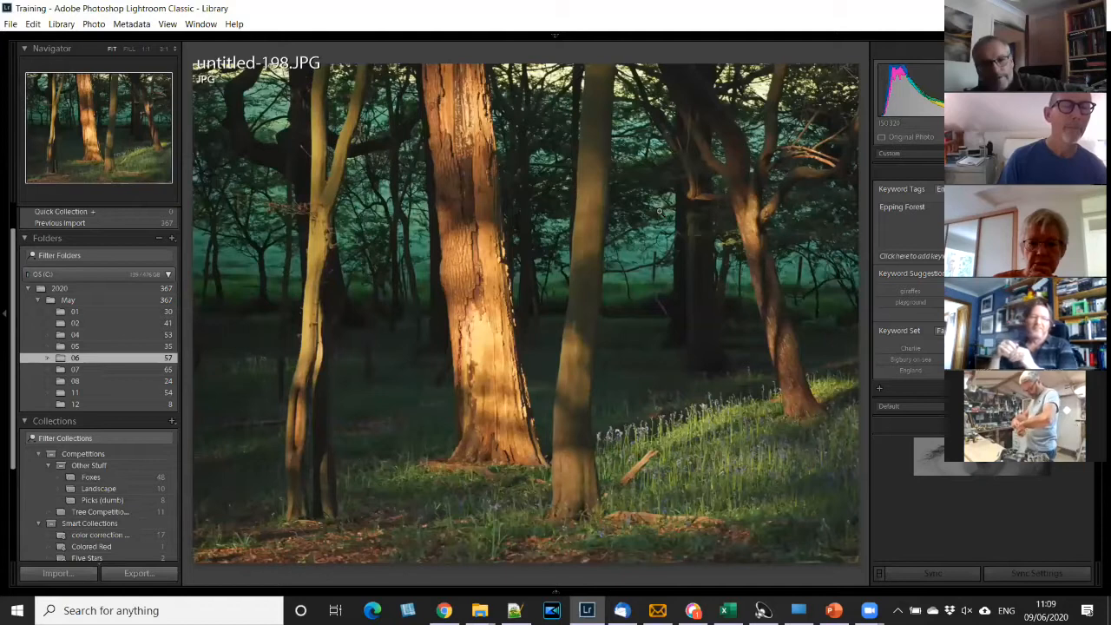
{"action": "key", "text": "v"}
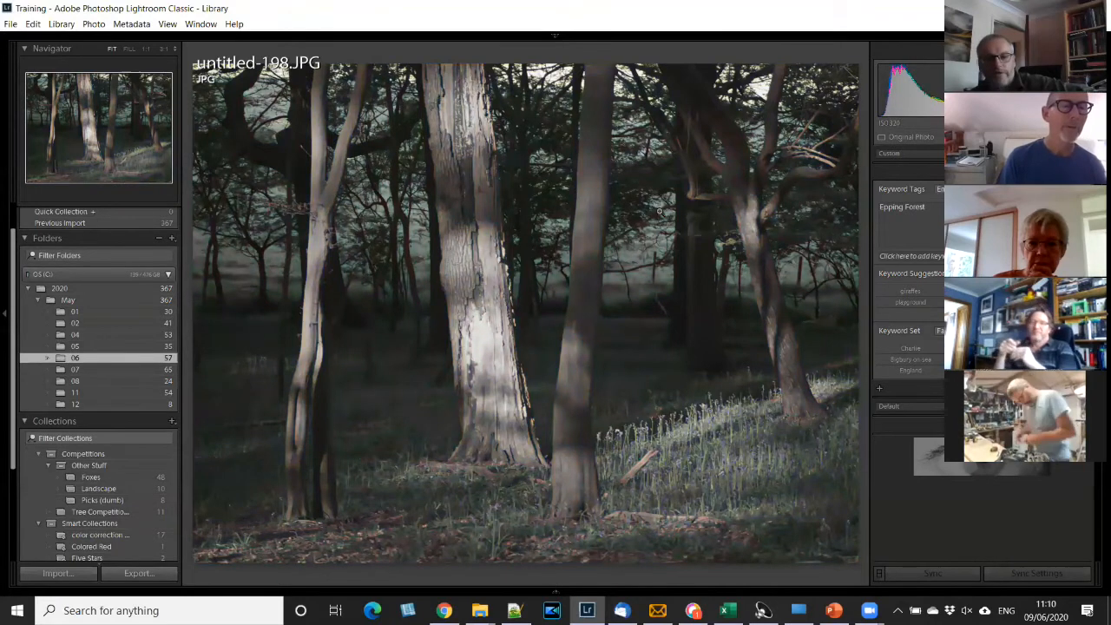
{"action": "key", "text": "v"}
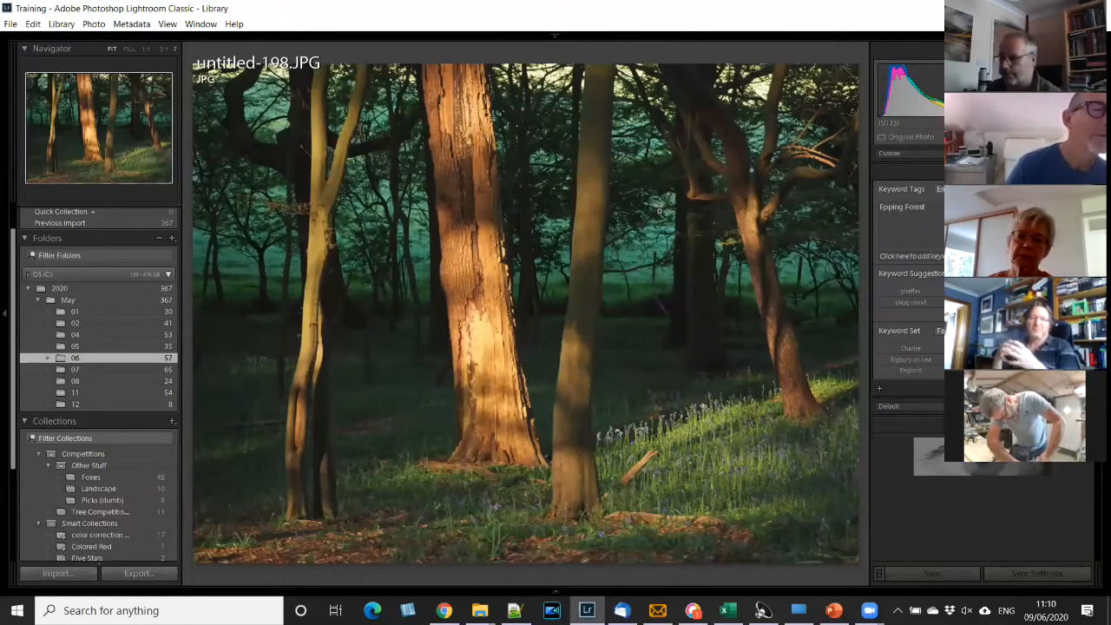
{"action": "key", "text": "v"}
{"action": "key", "text": "v"}
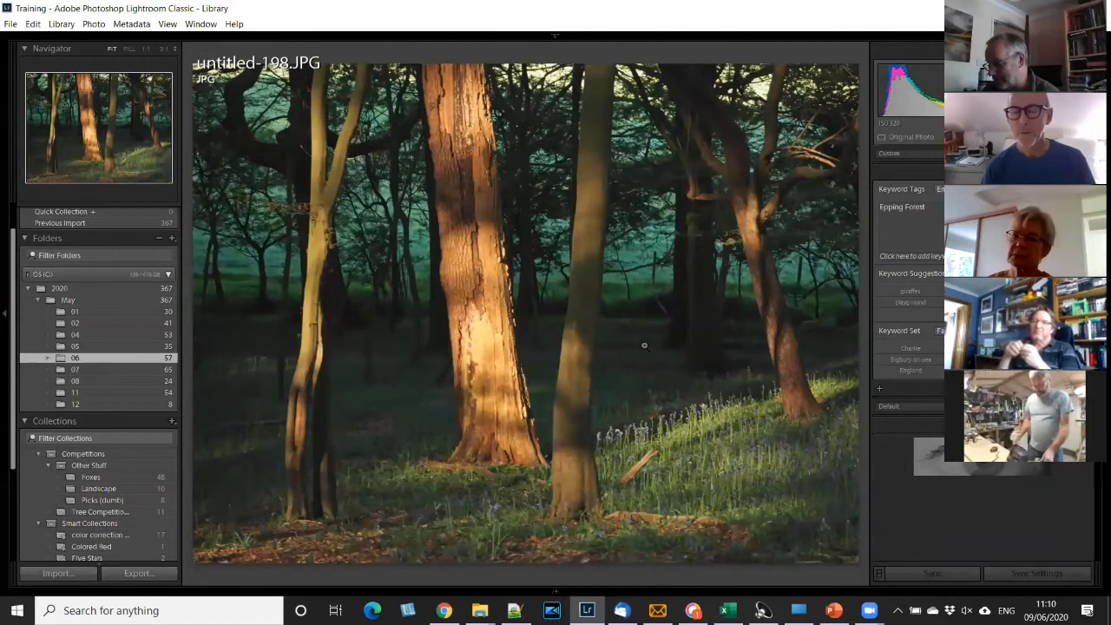
- Switch to PowerPoint to review the My Shortcuts slide in Lightroom Coffee Break.pptx, and return to Lightroom Classic
{"action": "mouse_move", "coordinate": [834, 608]}
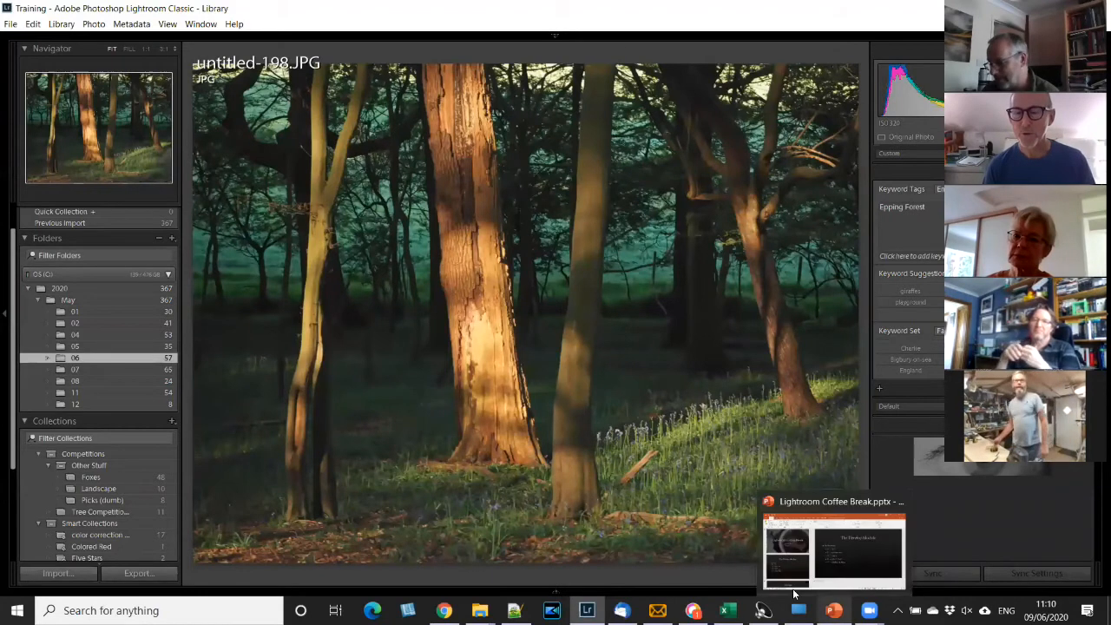
{"action": "left_click", "coordinate": [794, 594]}
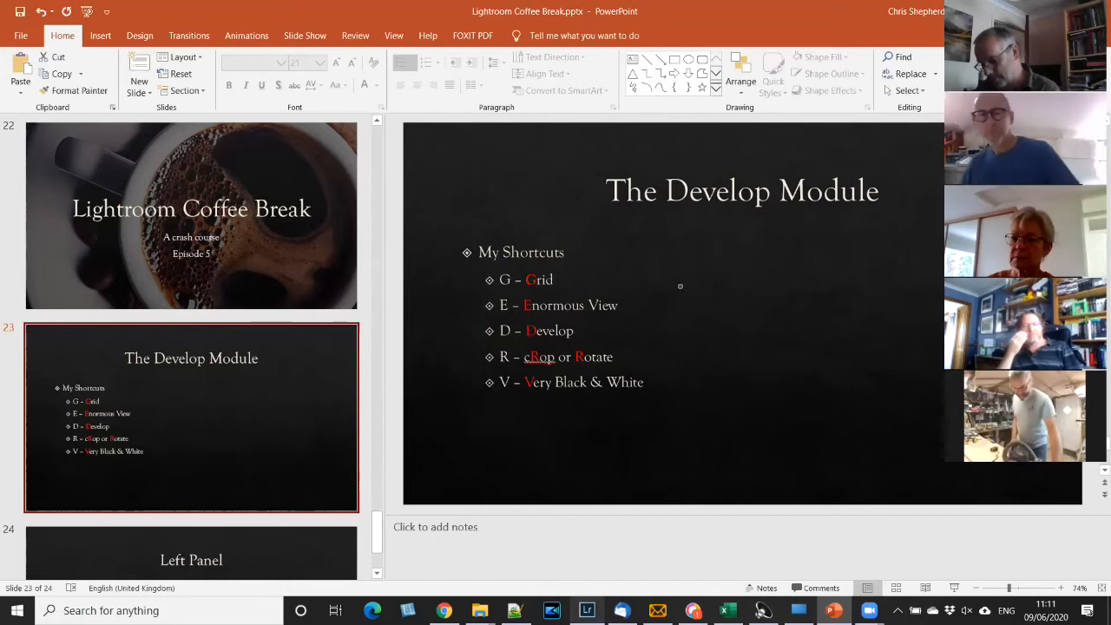
{"action": "key", "text": "alt+Tab"}
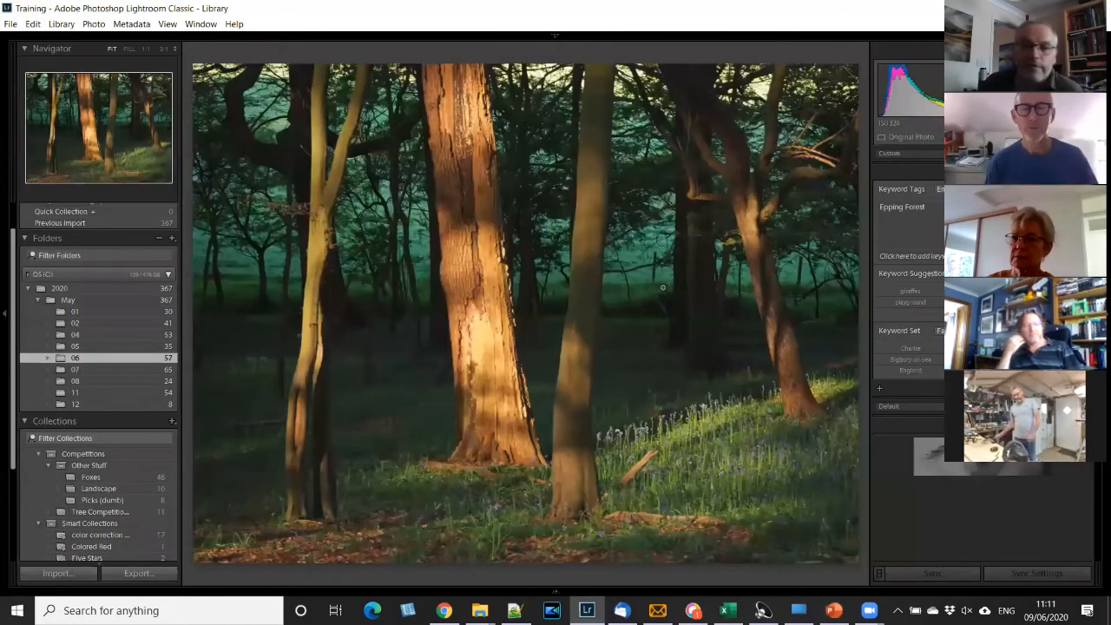
- Open untitled-198.JPG in Develop, inspect the forest floor, tree trunk and foliage at 1:1, and return to Fit view
{"action": "key", "text": "d"}
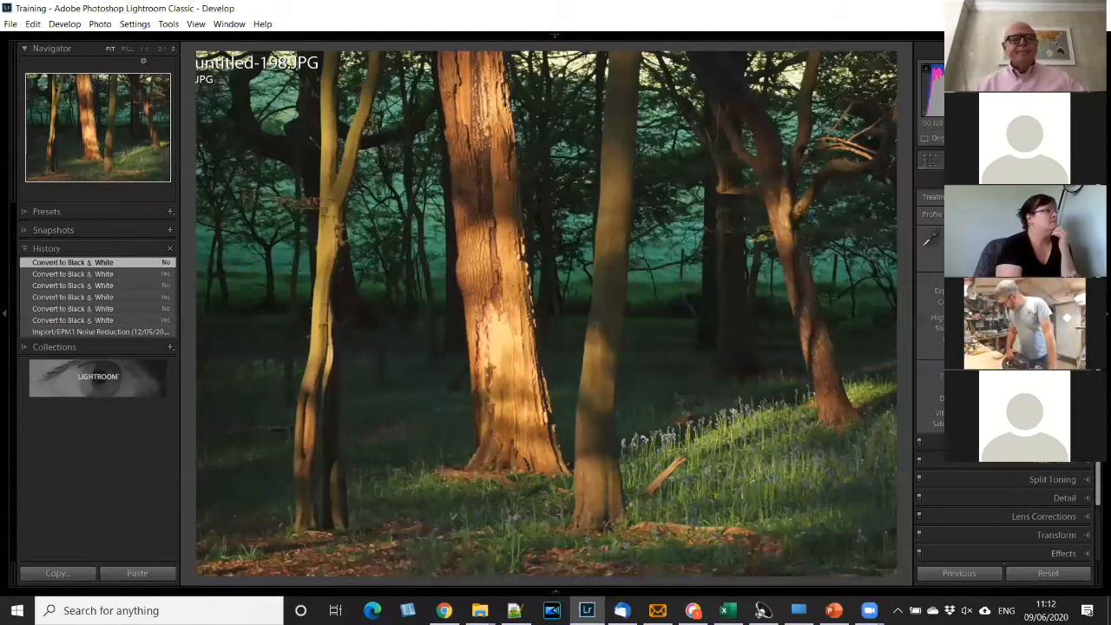
{"action": "left_click", "coordinate": [165, 115]}
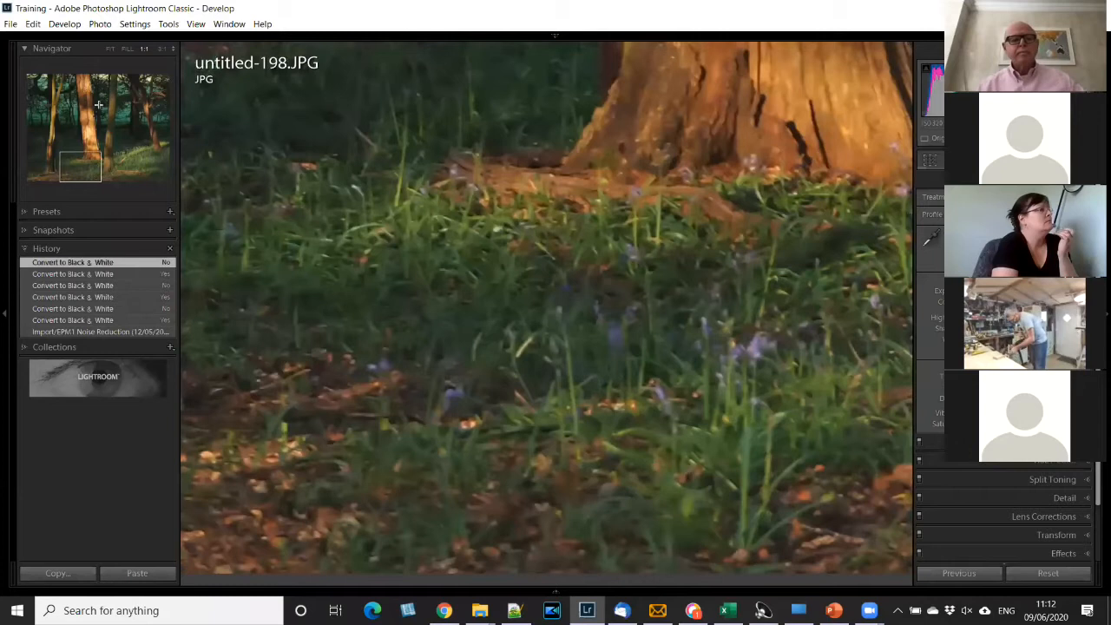
{"action": "left_click", "coordinate": [79, 146]}
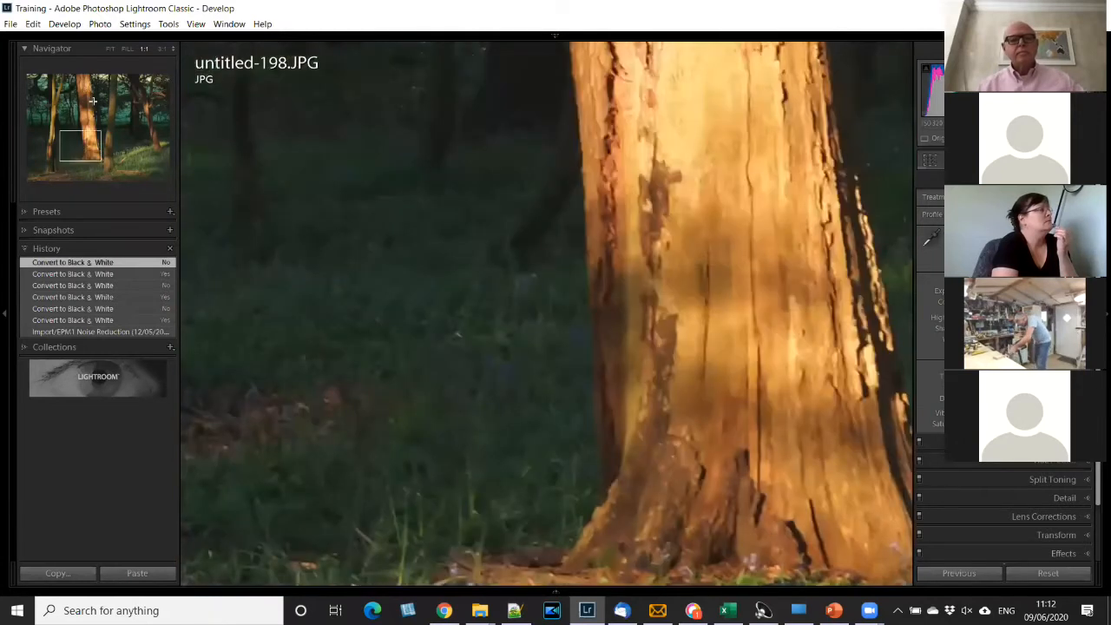
{"action": "left_click_drag", "start_coordinate": [119, 161], "coordinate": [108, 152]}
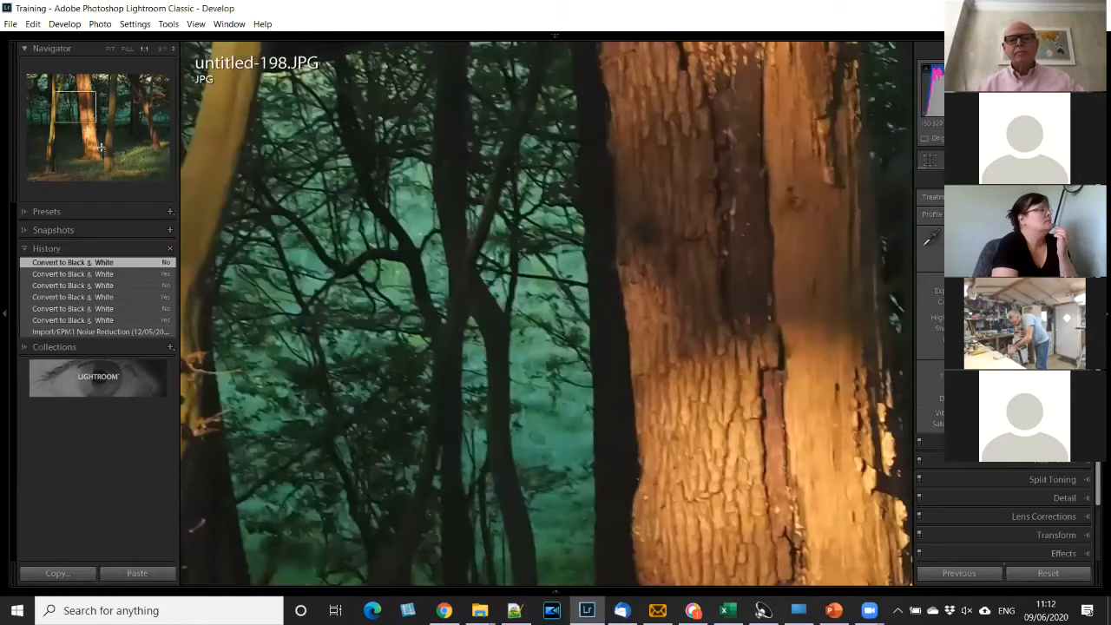
{"action": "left_click", "coordinate": [94, 102]}
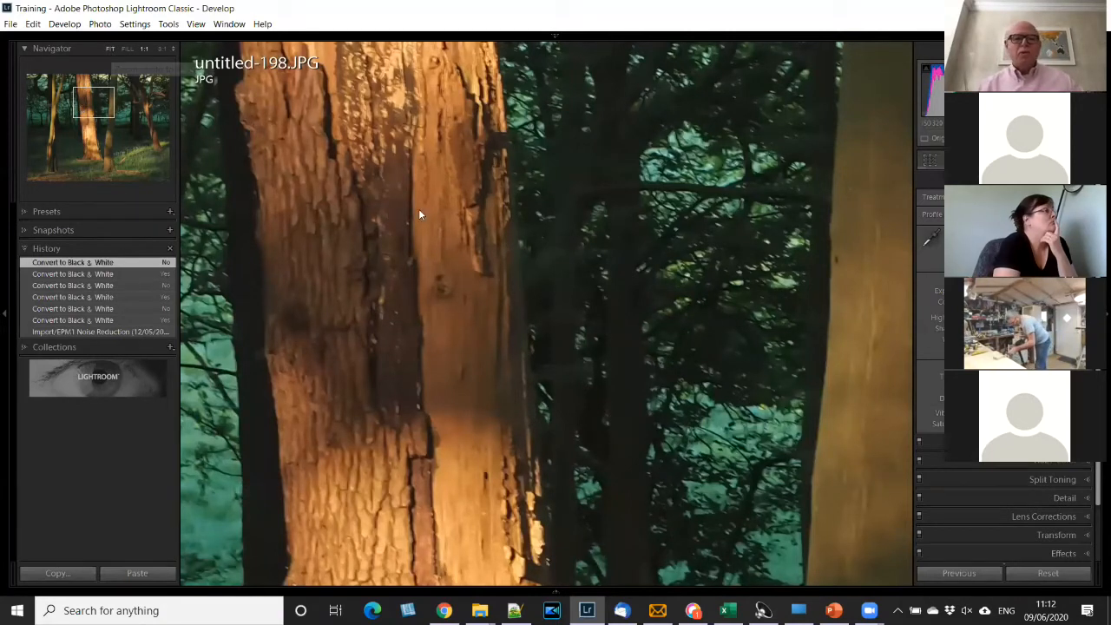
{"action": "left_click", "coordinate": [551, 246]}
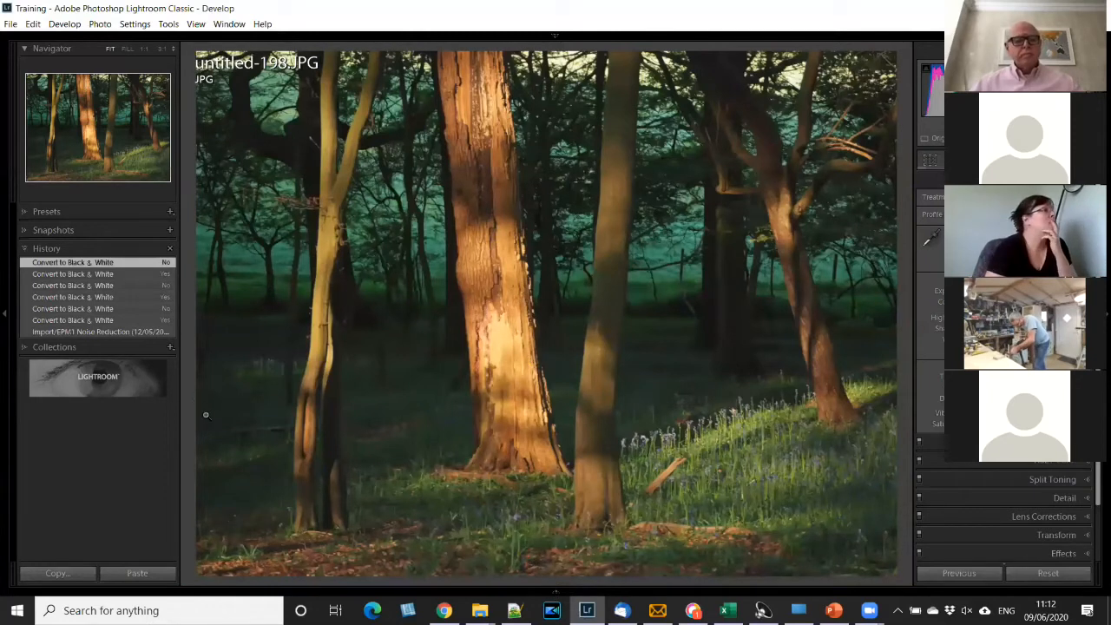
- Show the toolbar below the photo and zoom untitled-198.JPG to 2:1 and back to Fit
{"action": "key", "text": "t"}
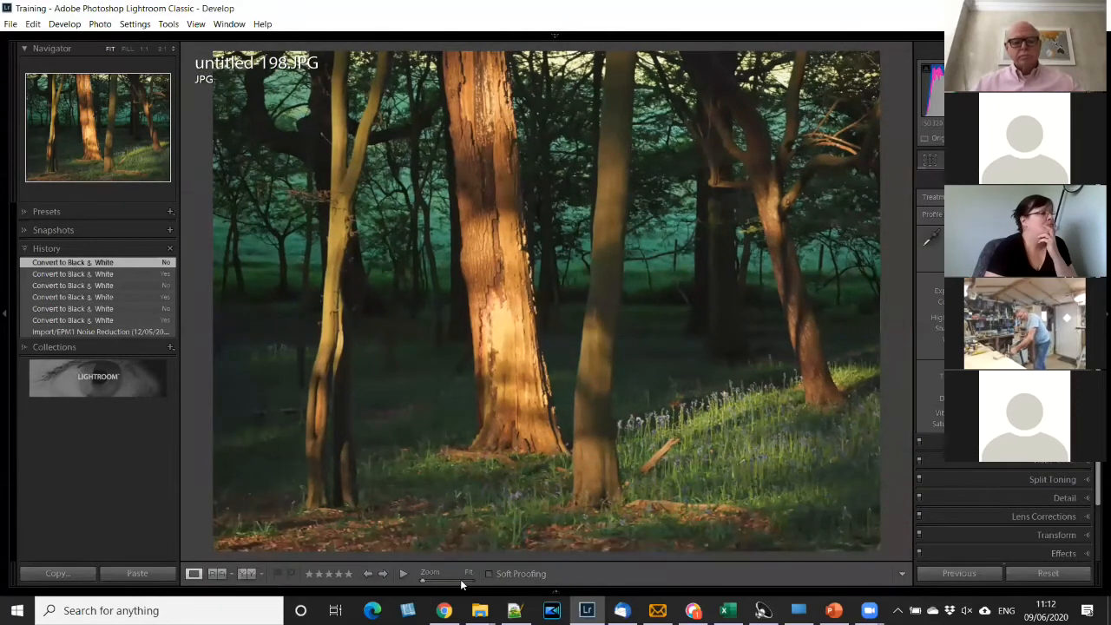
{"action": "left_click", "coordinate": [461, 585]}
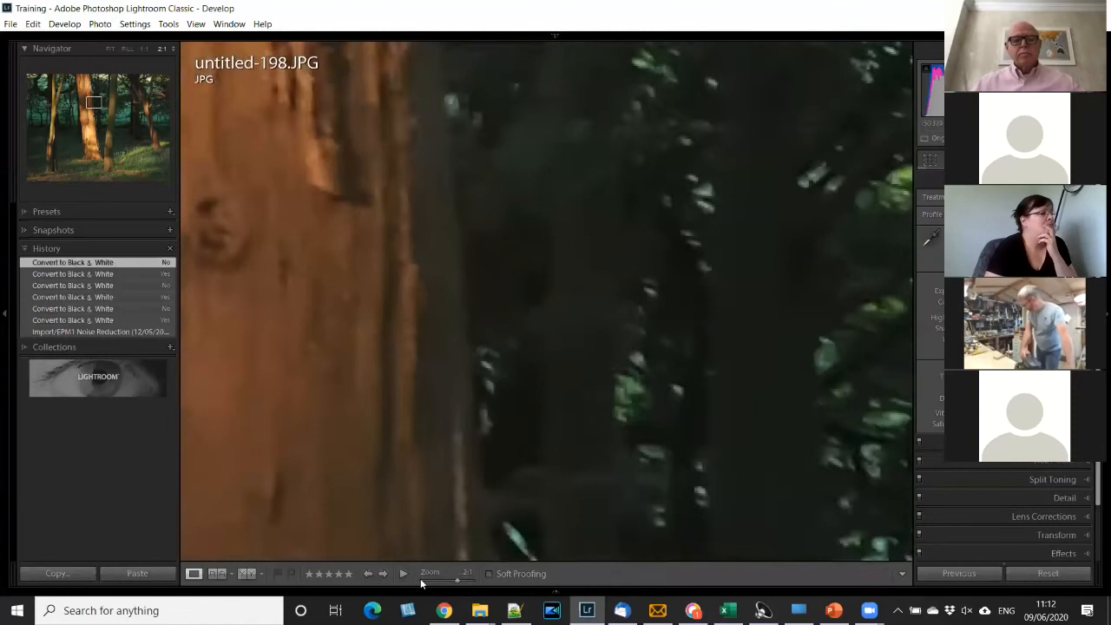
{"action": "left_click", "coordinate": [421, 580]}
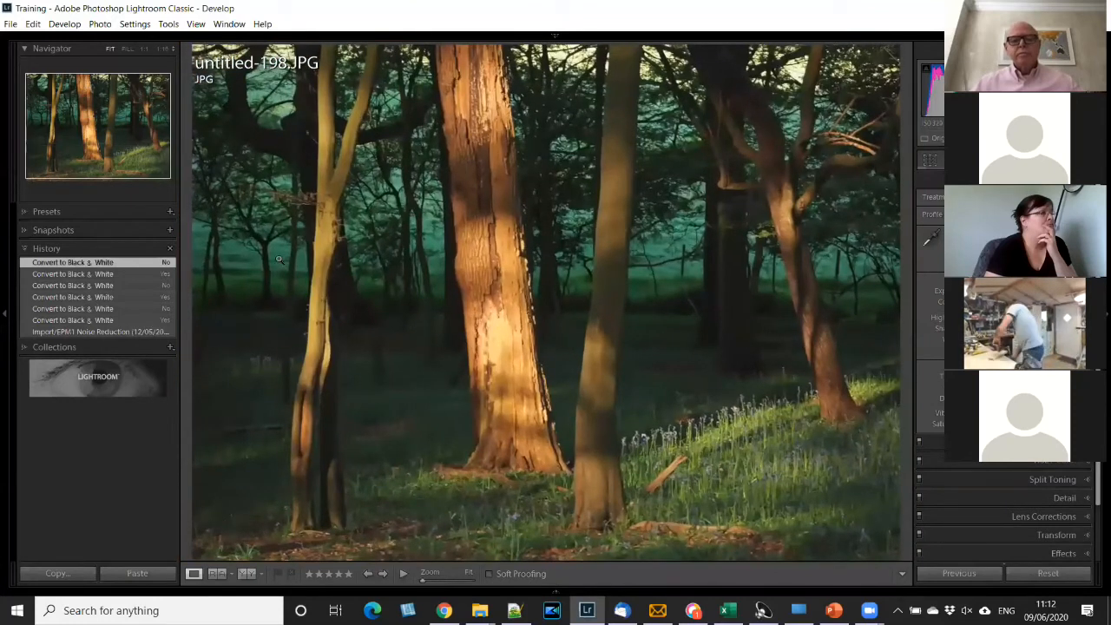
- Hide the toolbar below the photo, inspect the tree trunk at 1:1 and closer, and return to Fit view
{"action": "key", "text": "t"}
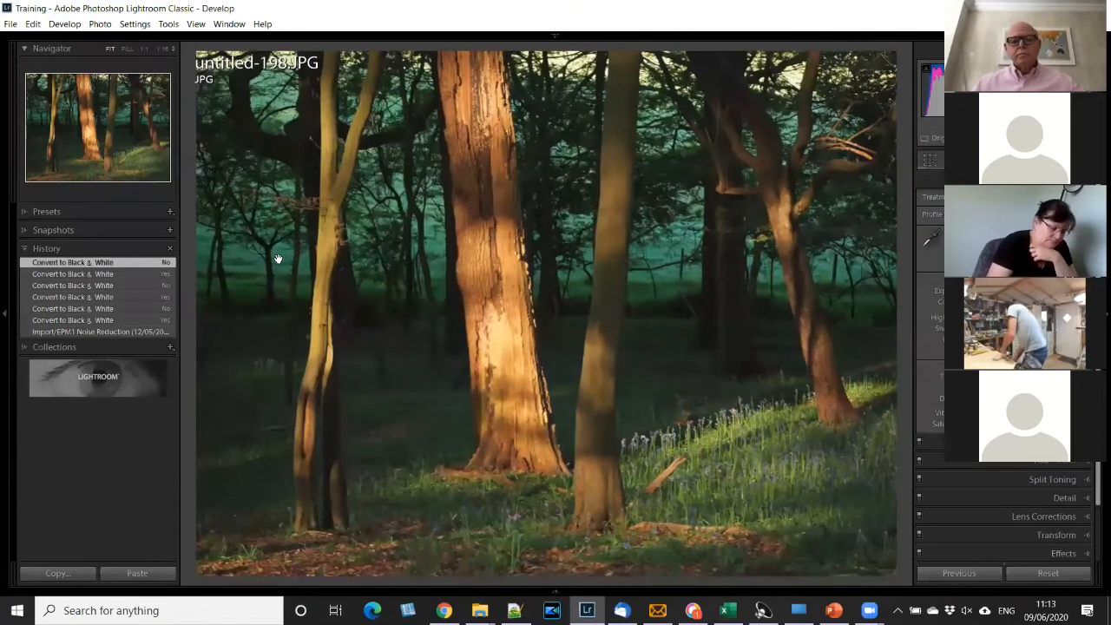
{"action": "left_click", "coordinate": [278, 257]}
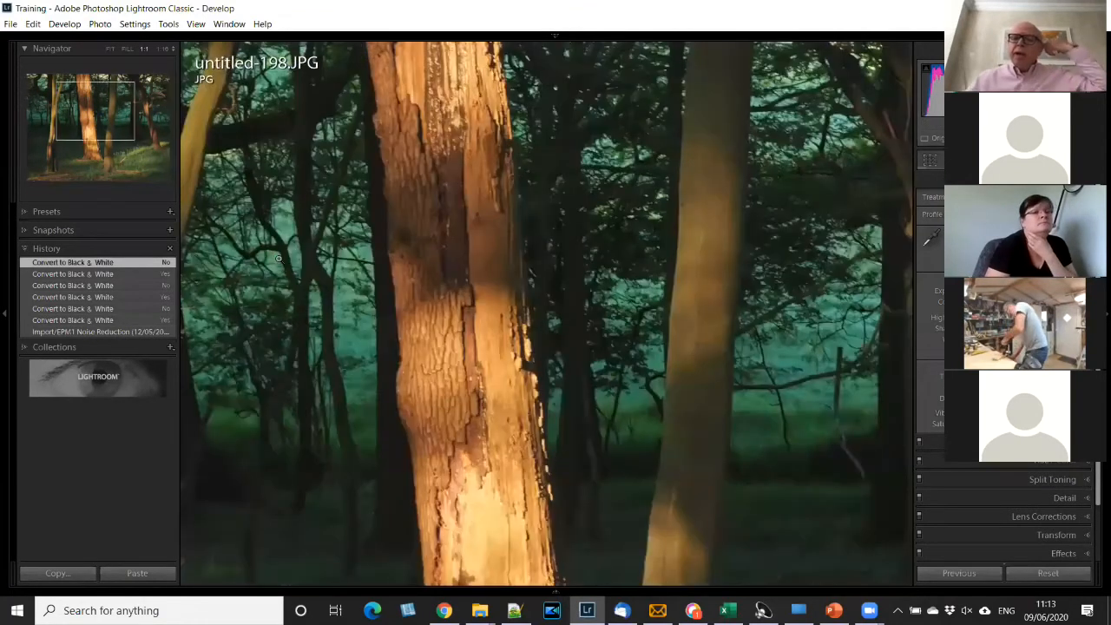
{"action": "key", "text": "ctrl+equal"}
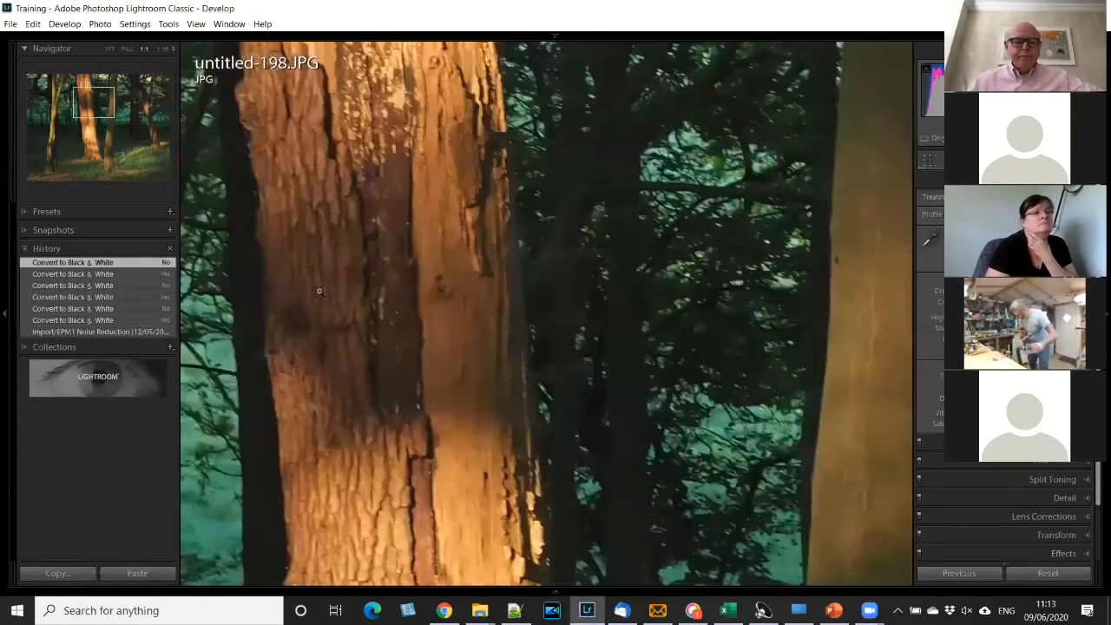
{"action": "left_click", "coordinate": [433, 441]}
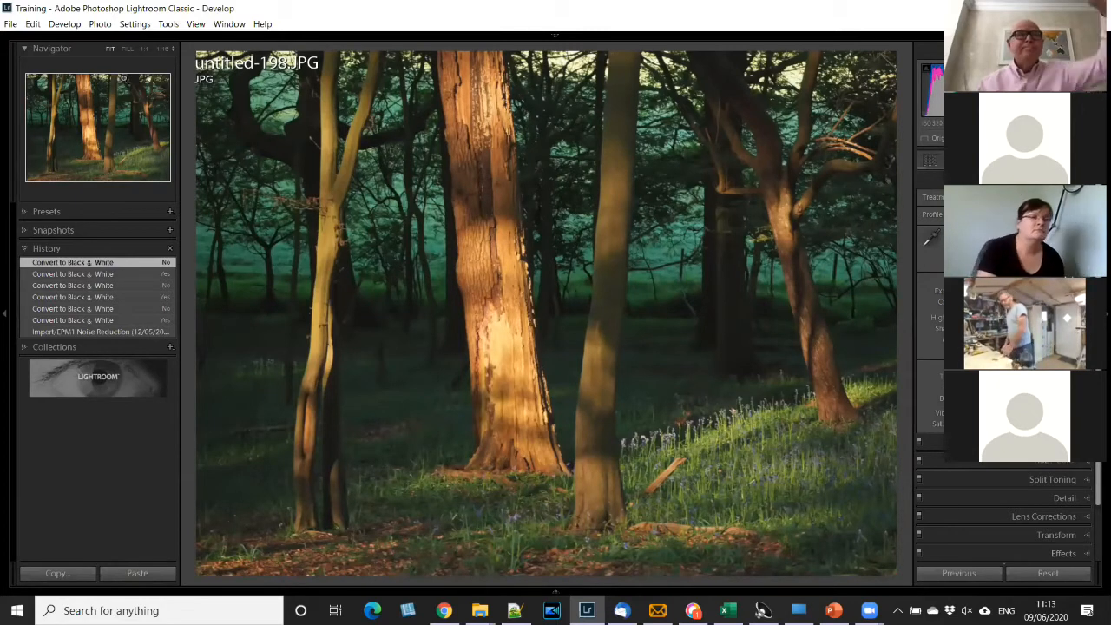
- Raise the photo's saturation to 5 and return it to 0, zooming in to 1:1 between adjustments
{"action": "key", "text": "equal"}
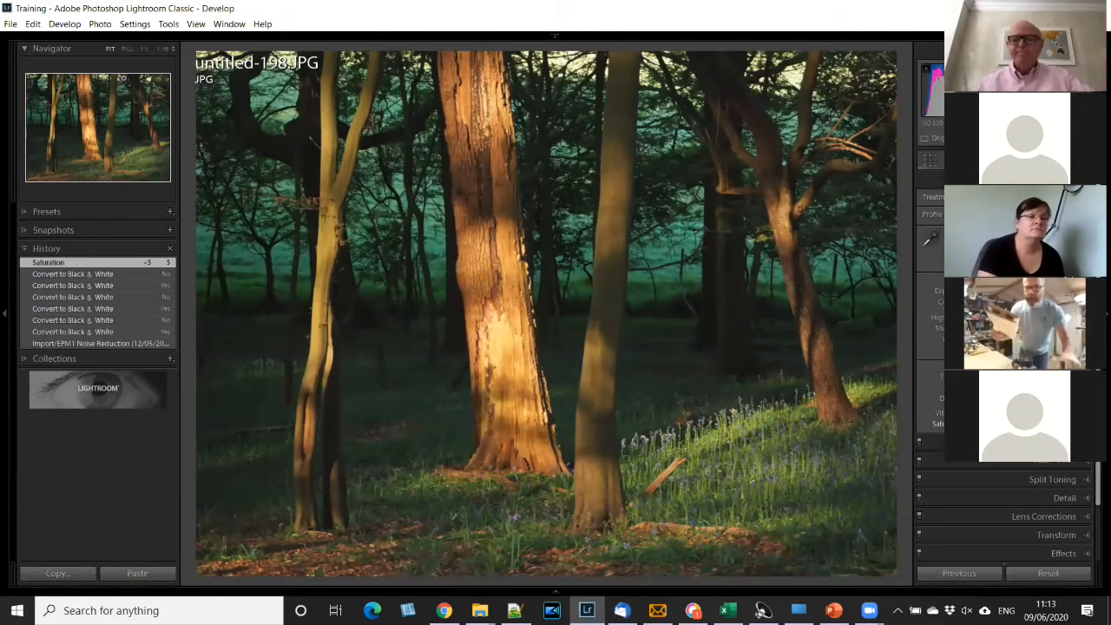
{"action": "key", "text": "minus"}
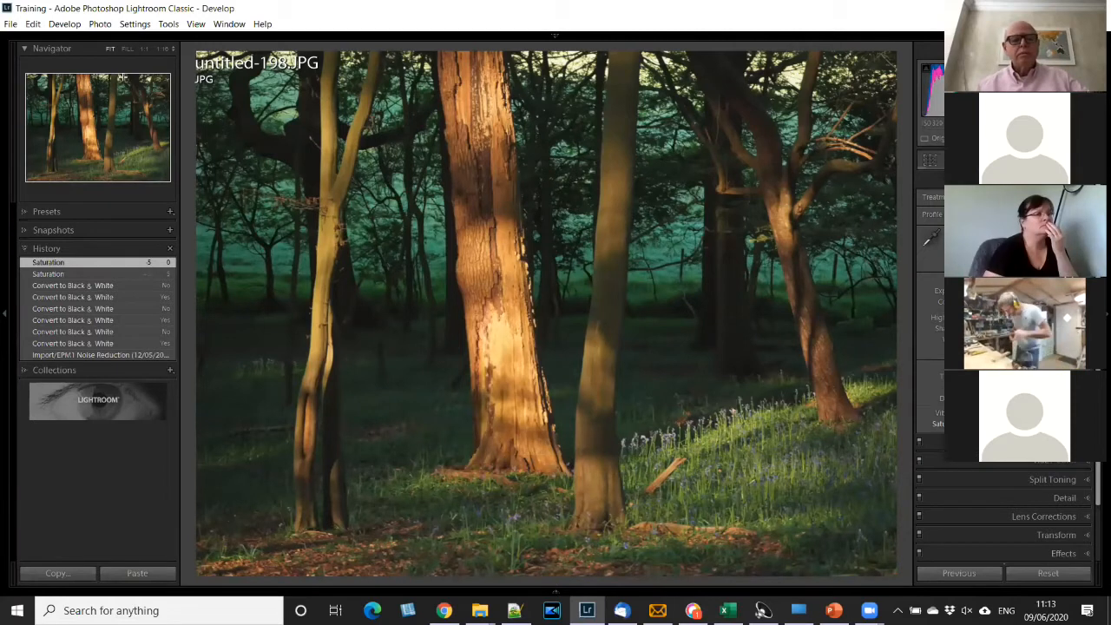
{"action": "key", "text": "z"}
{"action": "key", "text": "minus"}
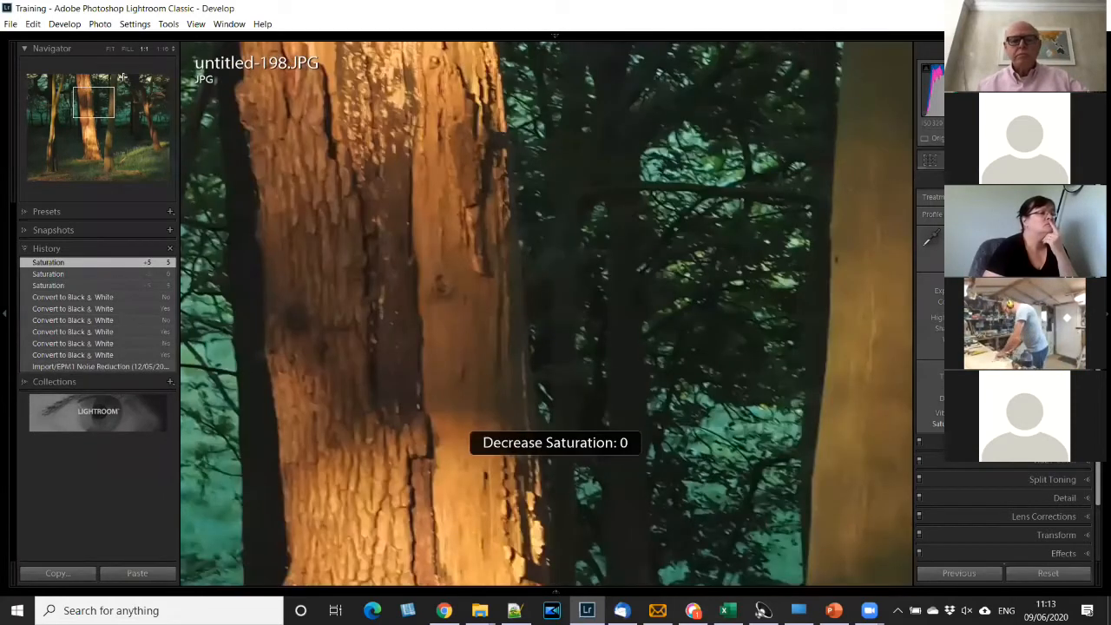
- Zoom in to 1:1 on the trunk and background foliage, and return to Fit view
{"action": "left_click", "coordinate": [382, 220]}
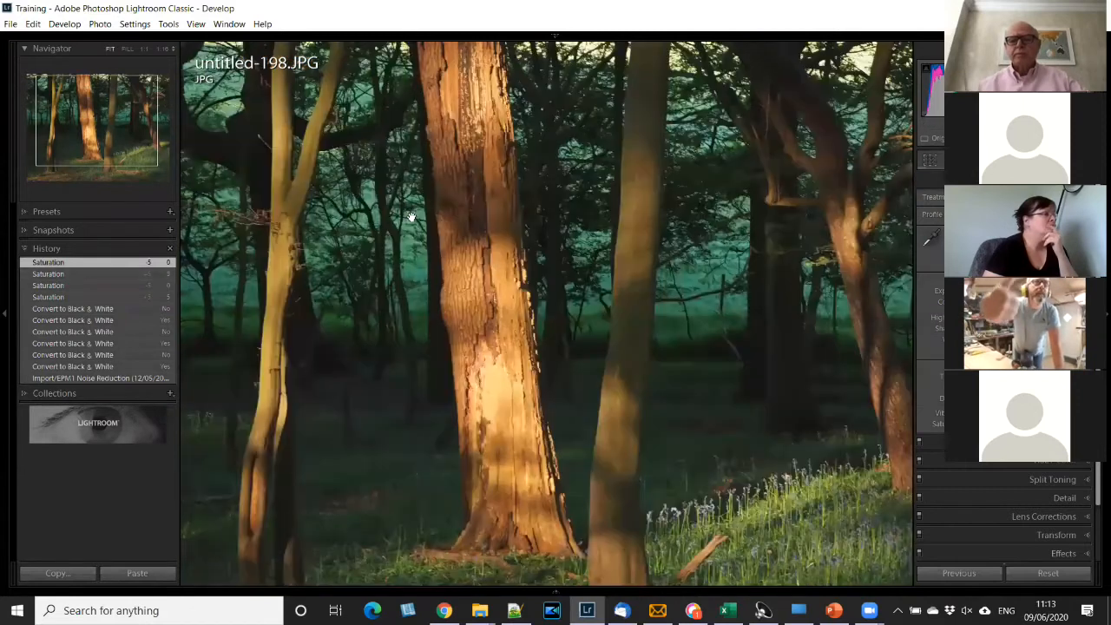
{"action": "left_click", "coordinate": [517, 221]}
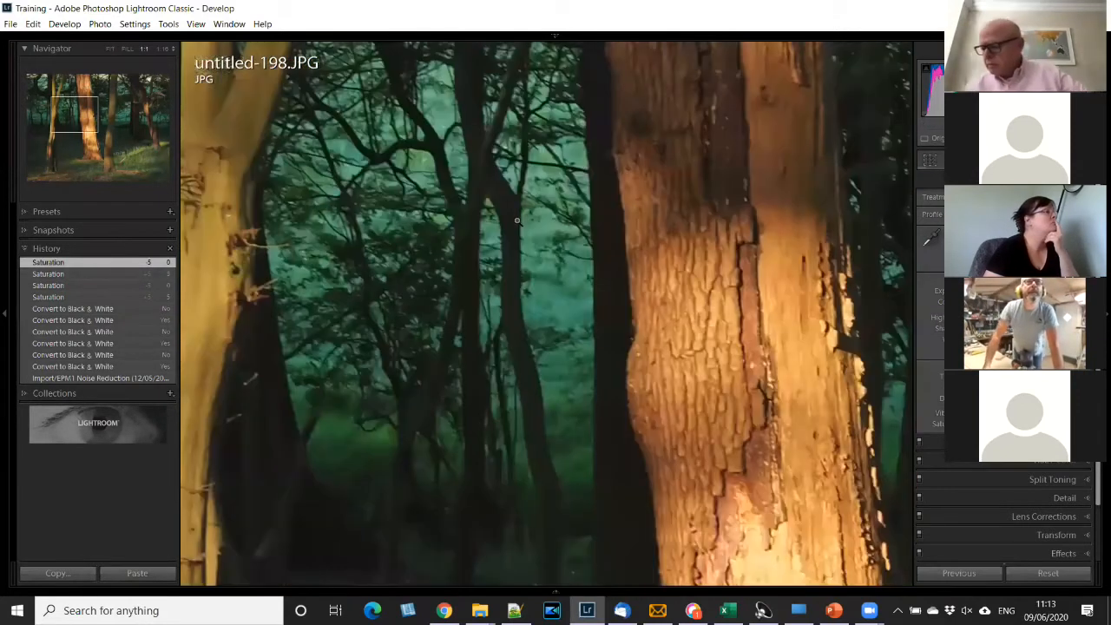
{"action": "key", "text": "z"}
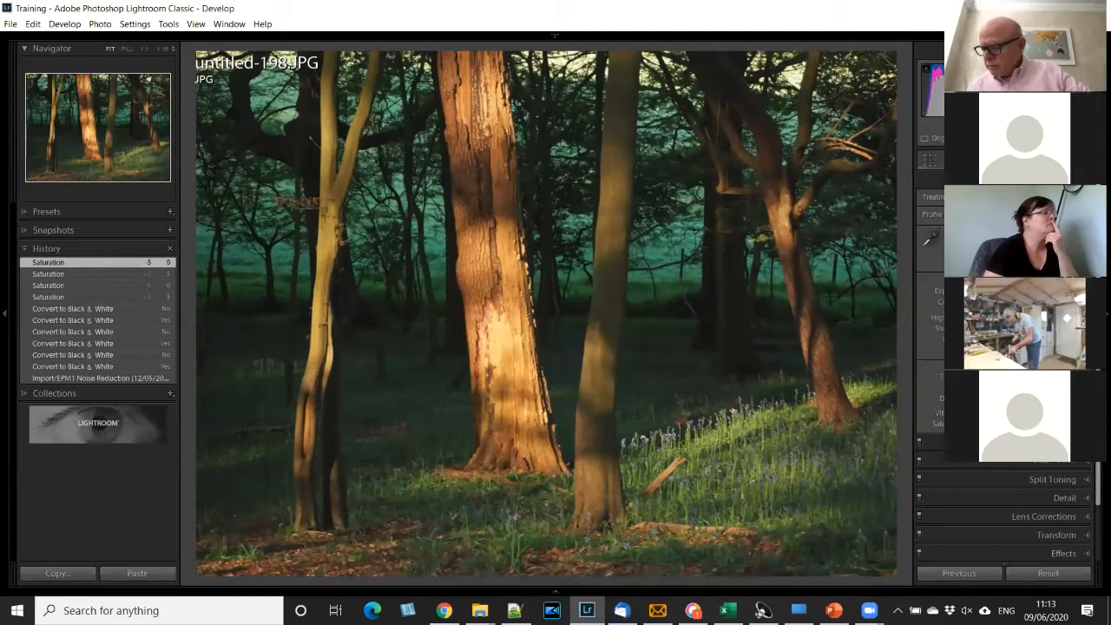
- Add an elliptical radial filter over the upper trunks of the thin and bright trees, and close the filter settings
{"action": "key", "text": "shift+m"}
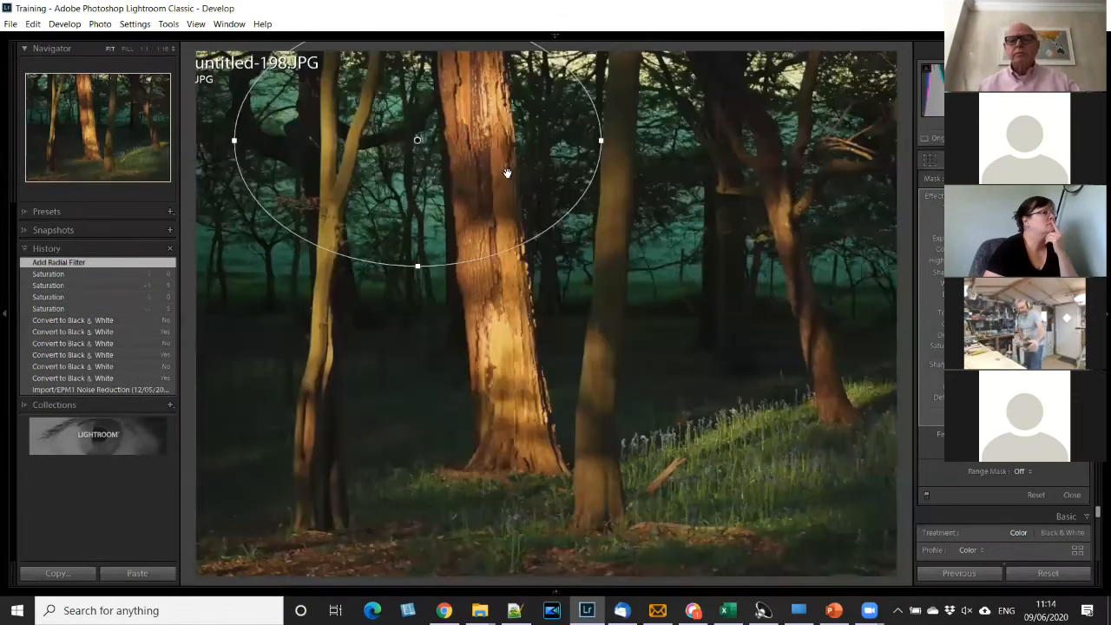
{"action": "key", "text": "z"}
{"action": "key", "text": "z"}
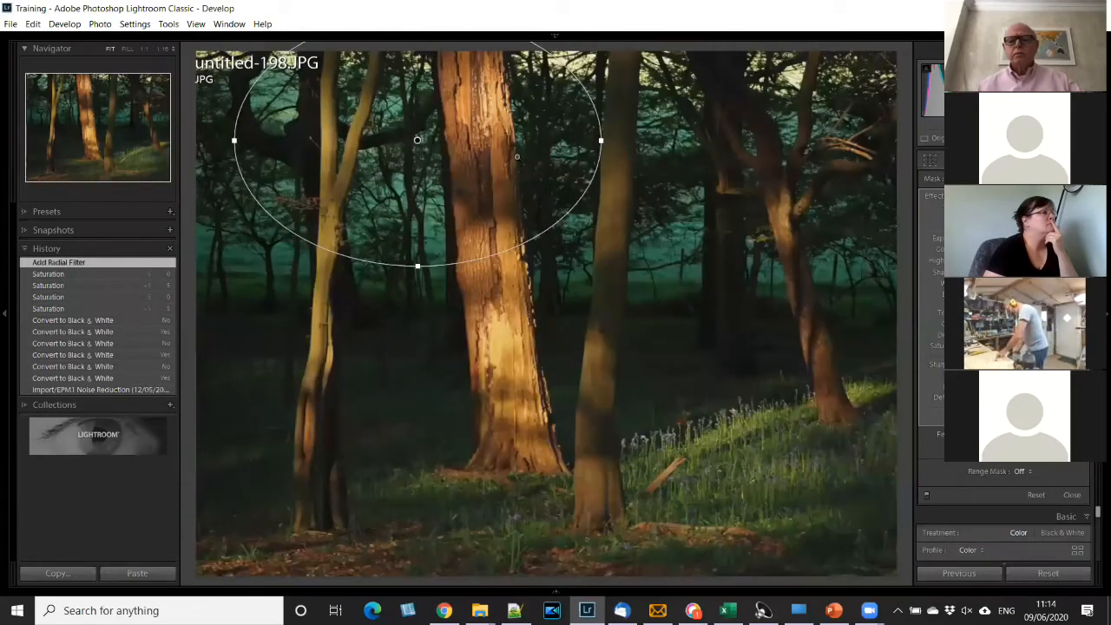
{"action": "key", "text": "z"}
{"action": "key", "text": "z"}
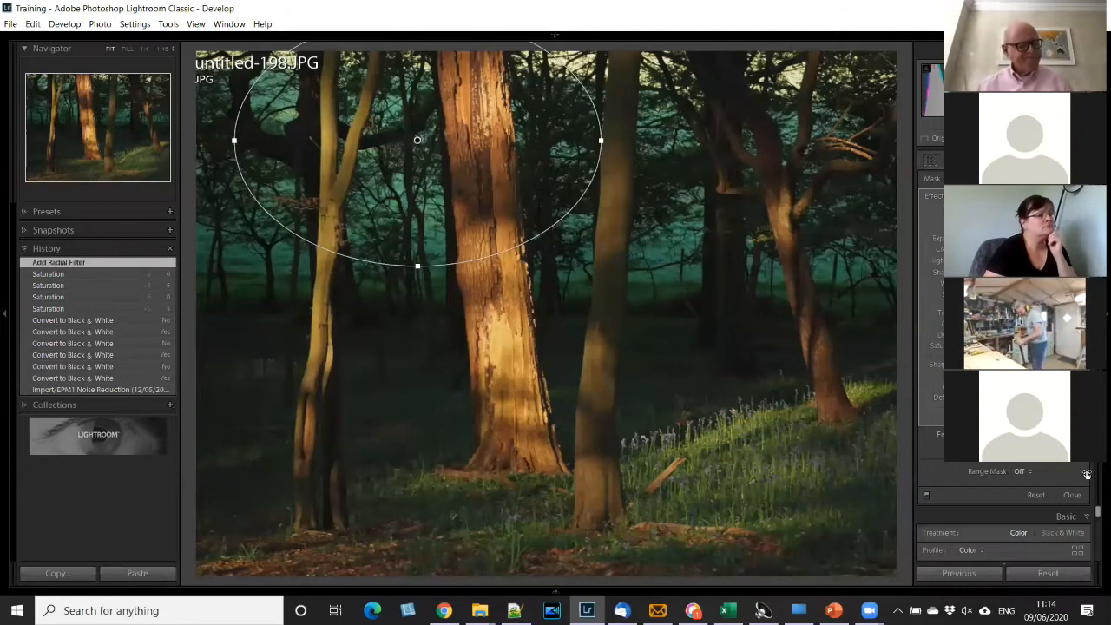
{"action": "left_click", "coordinate": [1073, 497]}
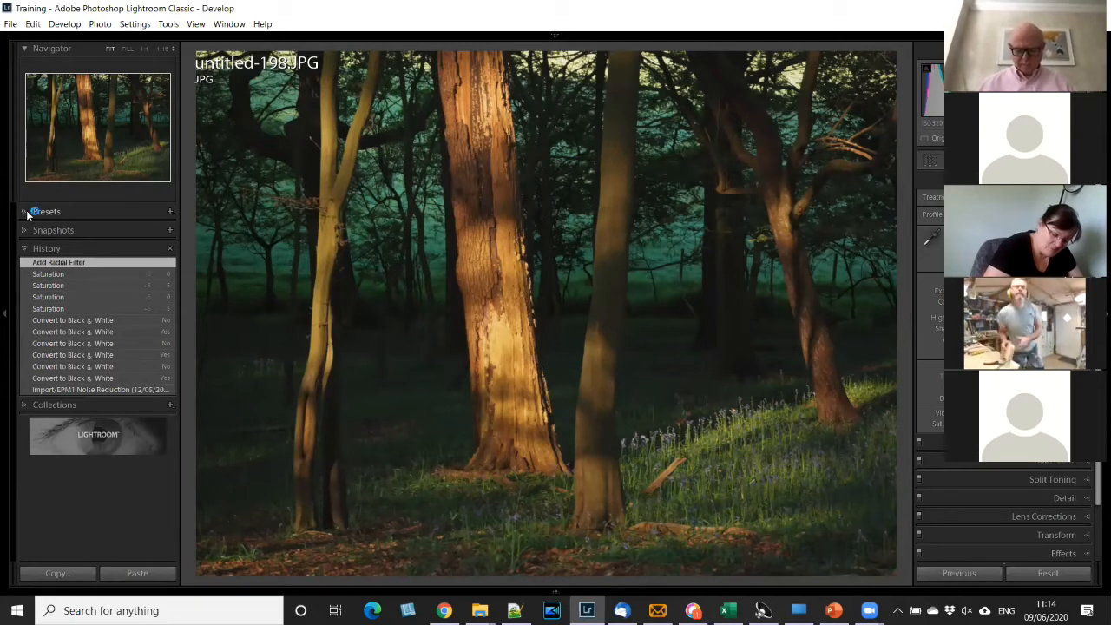
- Show the presets and collapse the Creative, BigBundle, Fashion Presets, JamesB Stormy Skies and Nicolesy Cross-Processed - LR groups
{"action": "left_click", "coordinate": [73, 212]}
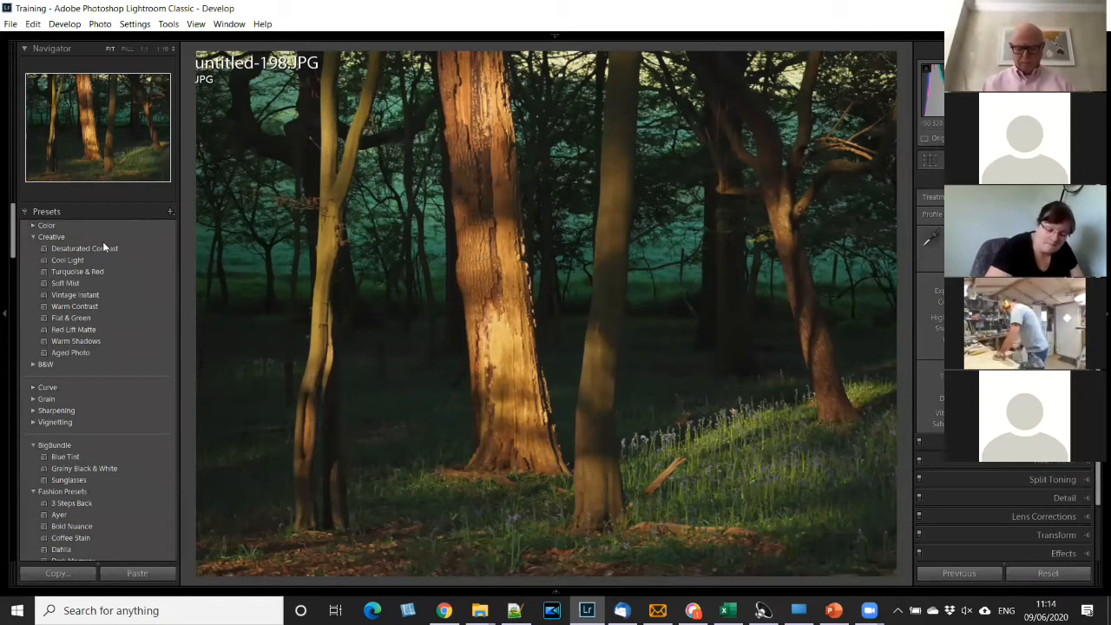
{"action": "left_click", "coordinate": [39, 237]}
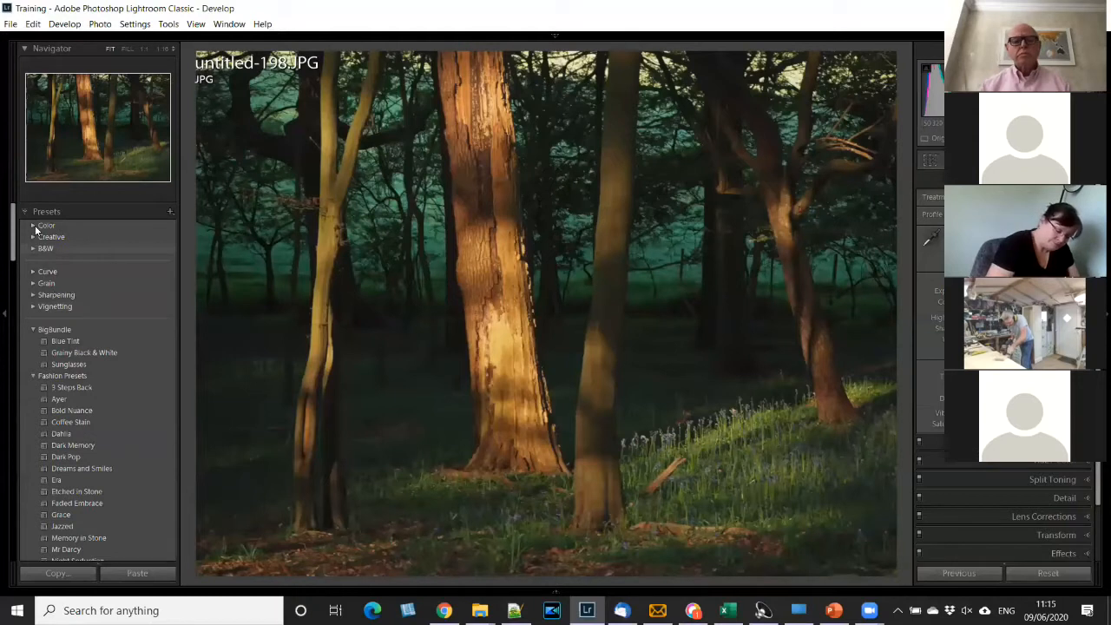
{"action": "left_click", "coordinate": [36, 328]}
{"action": "left_click", "coordinate": [34, 343]}
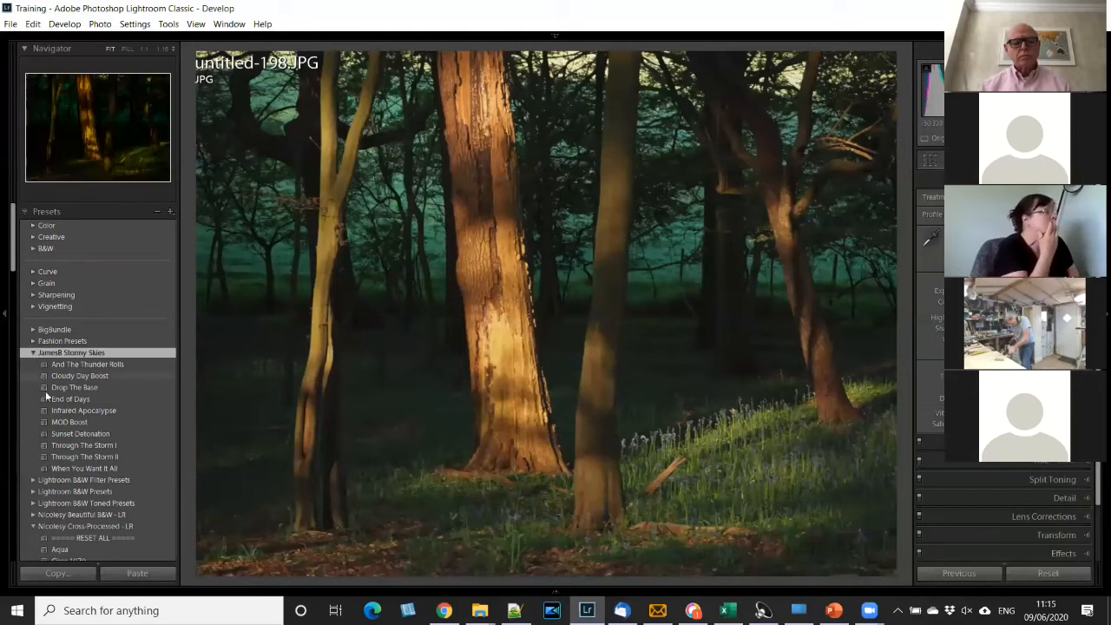
{"action": "left_click", "coordinate": [71, 352]}
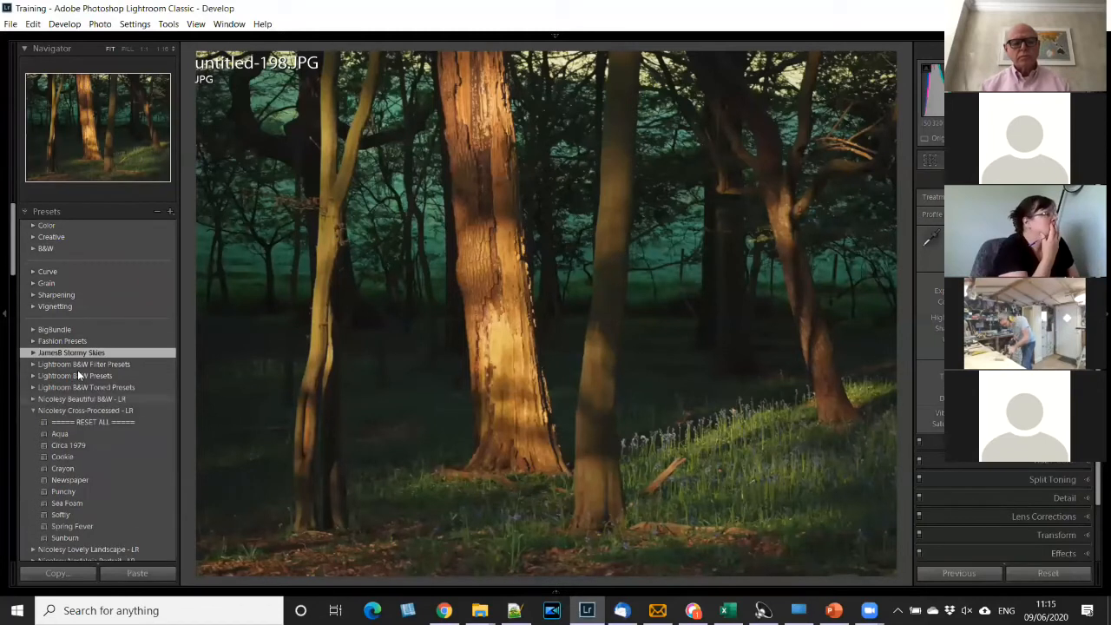
{"action": "left_click", "coordinate": [33, 410]}
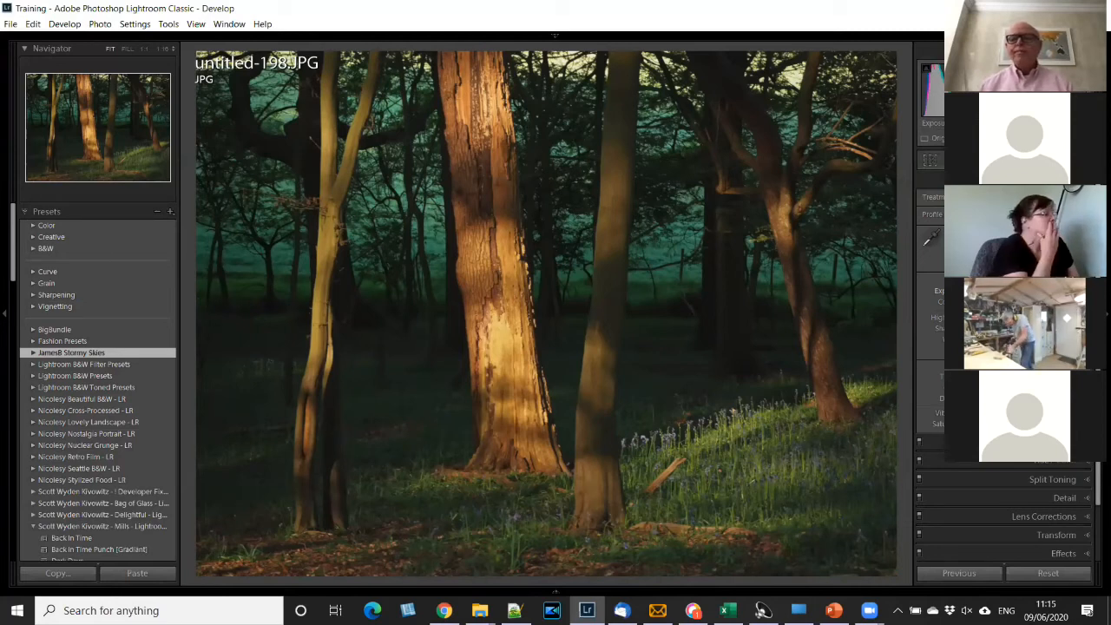
- Brighten the photo with Exposure, strengthen its contrast, and drag Saturation strongly down and up to compare extremes
{"action": "left_click_drag", "start_coordinate": [1013, 291], "coordinate": [1035, 290]}
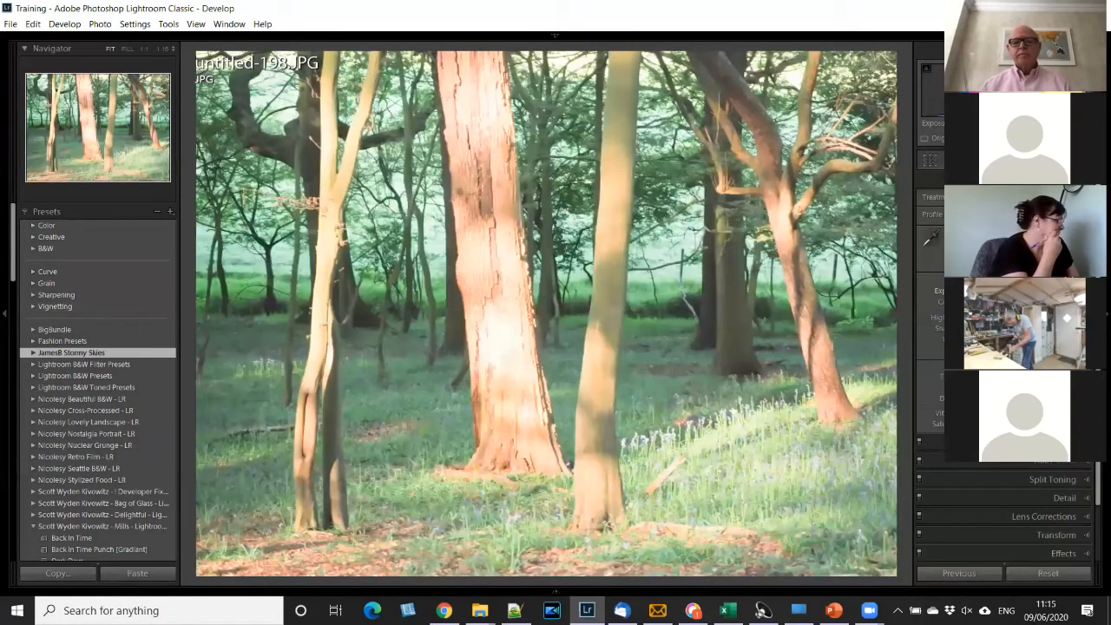
{"action": "key", "text": "ctrl+z"}
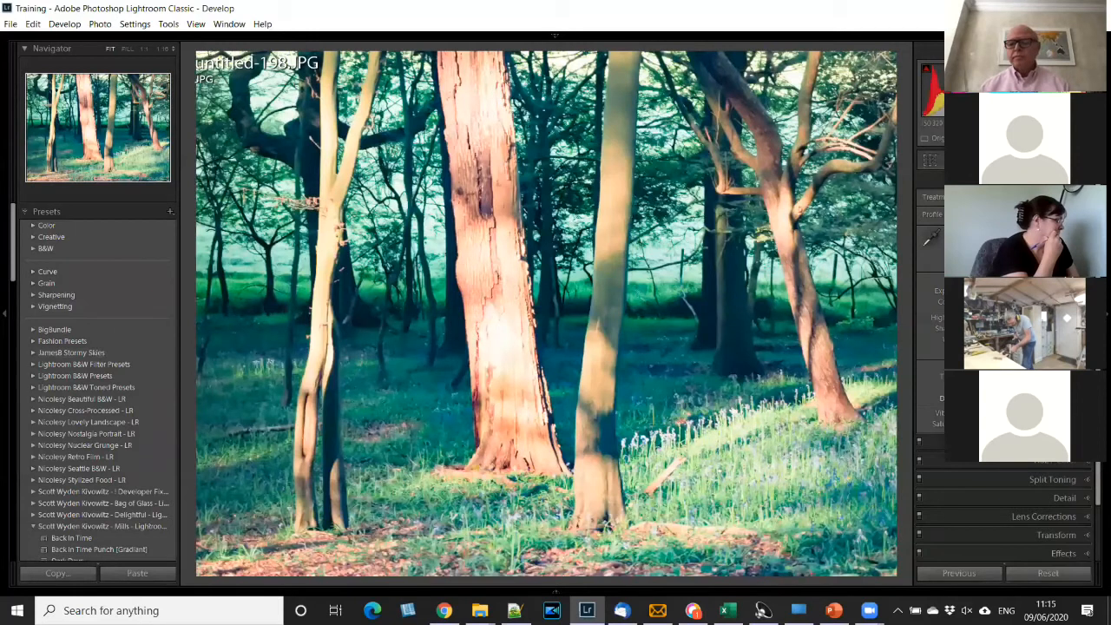
{"action": "left_click_drag", "start_coordinate": [1013, 424], "coordinate": [979, 424]}
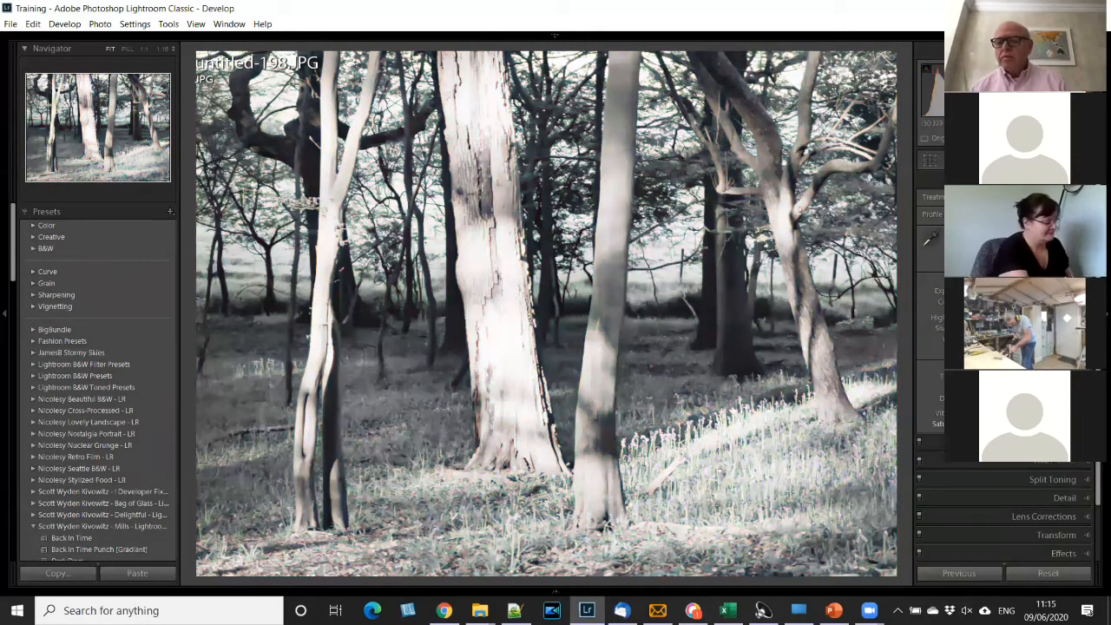
{"action": "left_click_drag", "start_coordinate": [980, 424], "coordinate": [1054, 424]}
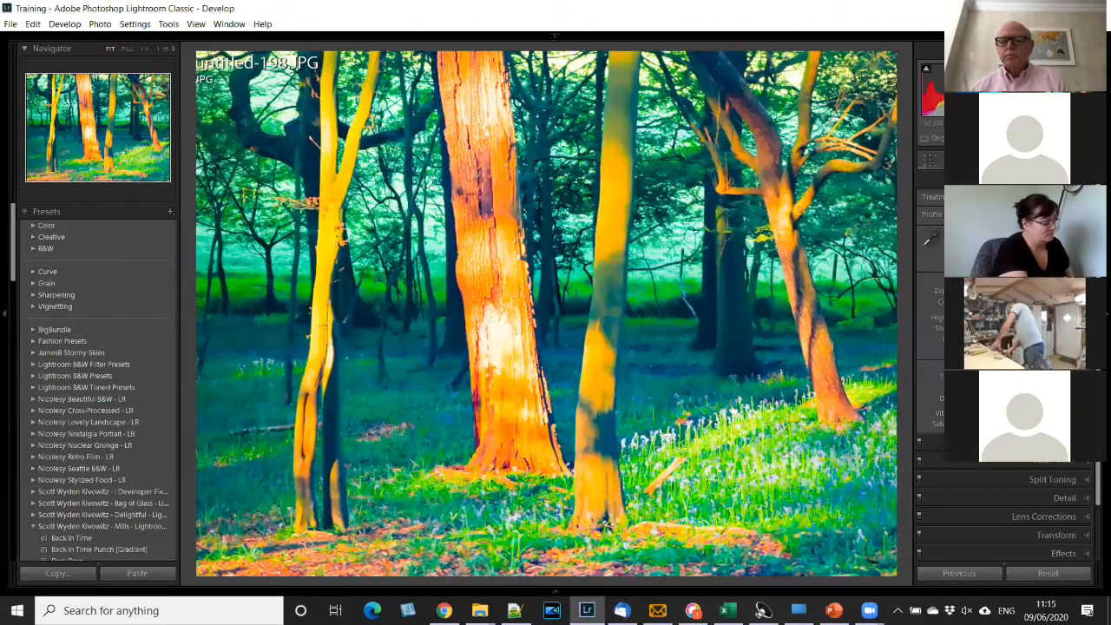
- Try the Color presets Bright and High Contrast & Detail and the Creative preset Desaturated Contrast, ending with Turquoise & Red
{"action": "left_click", "coordinate": [34, 227]}
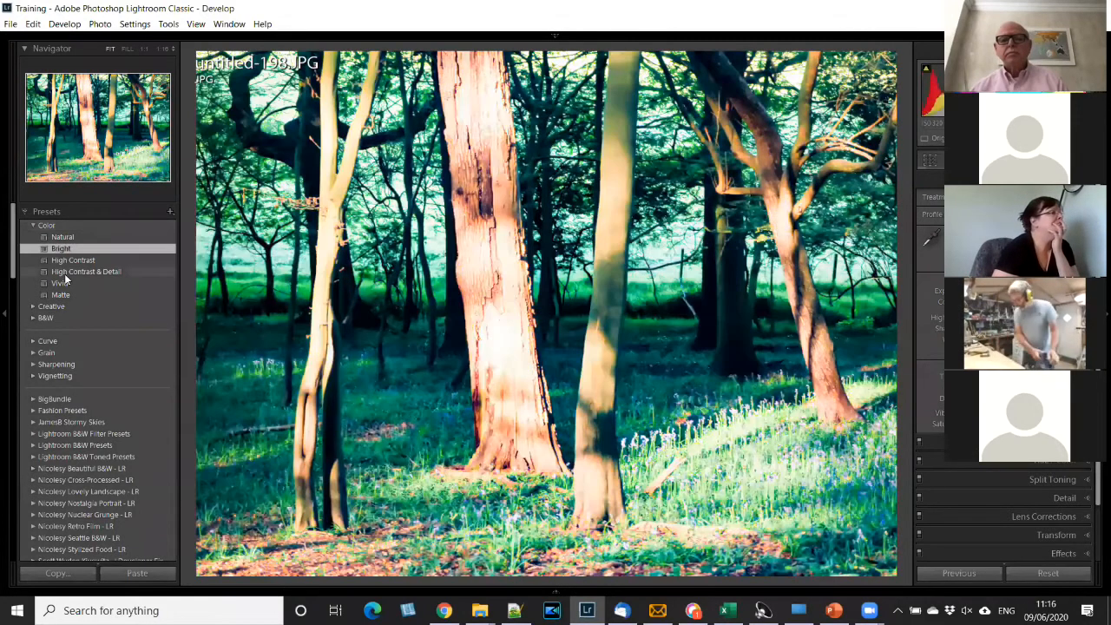
{"action": "left_click", "coordinate": [99, 274]}
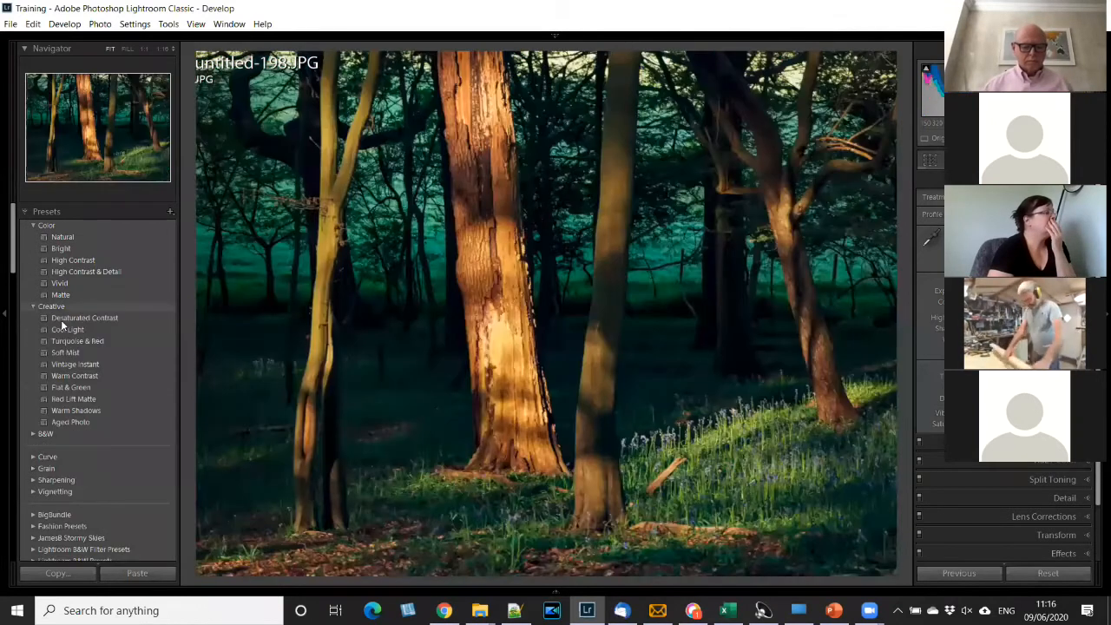
{"action": "left_click", "coordinate": [61, 319]}
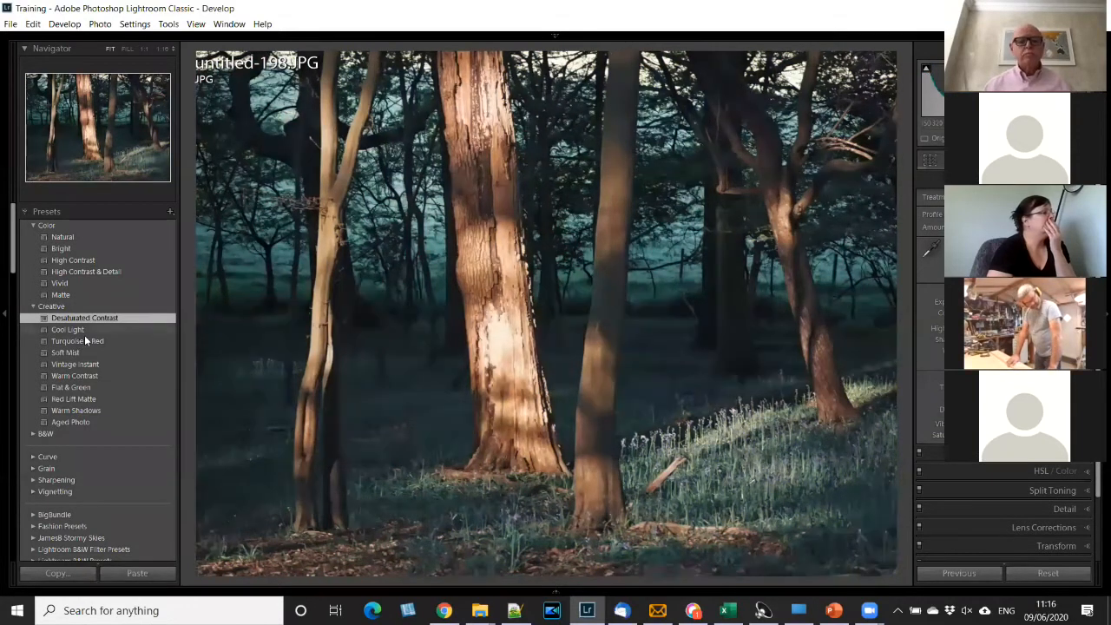
{"action": "left_click", "coordinate": [89, 340]}
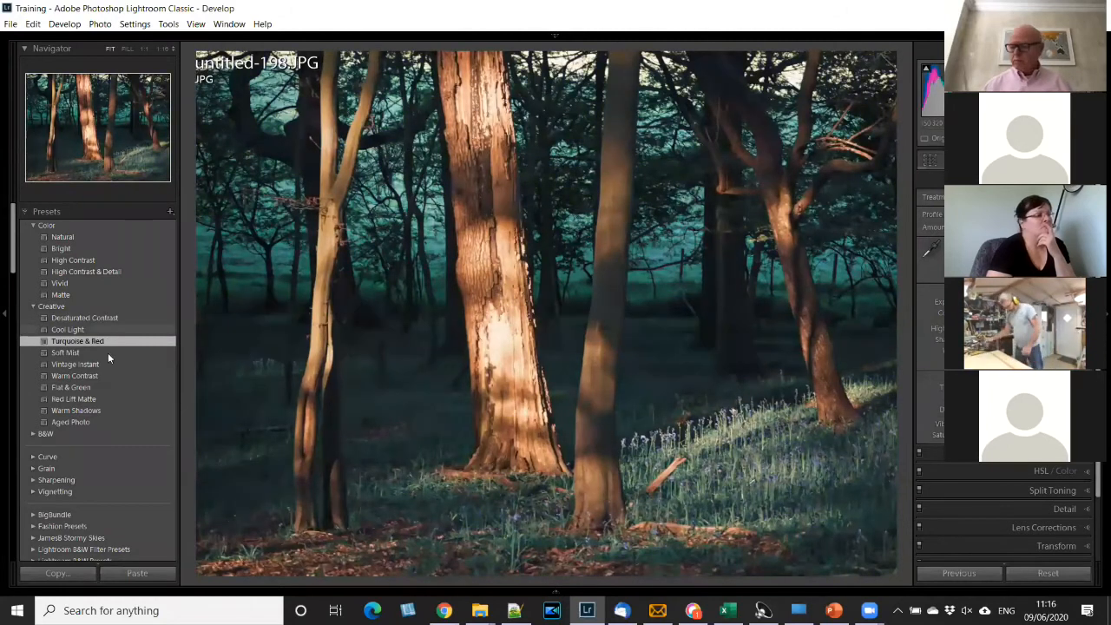
- Browse the remaining preset groups, from the Nicolesy and Mills collections down to XeL-BW Toning
{"action": "scroll", "coordinate": [105, 350], "scroll_direction": "down", "scroll_amount": 10}
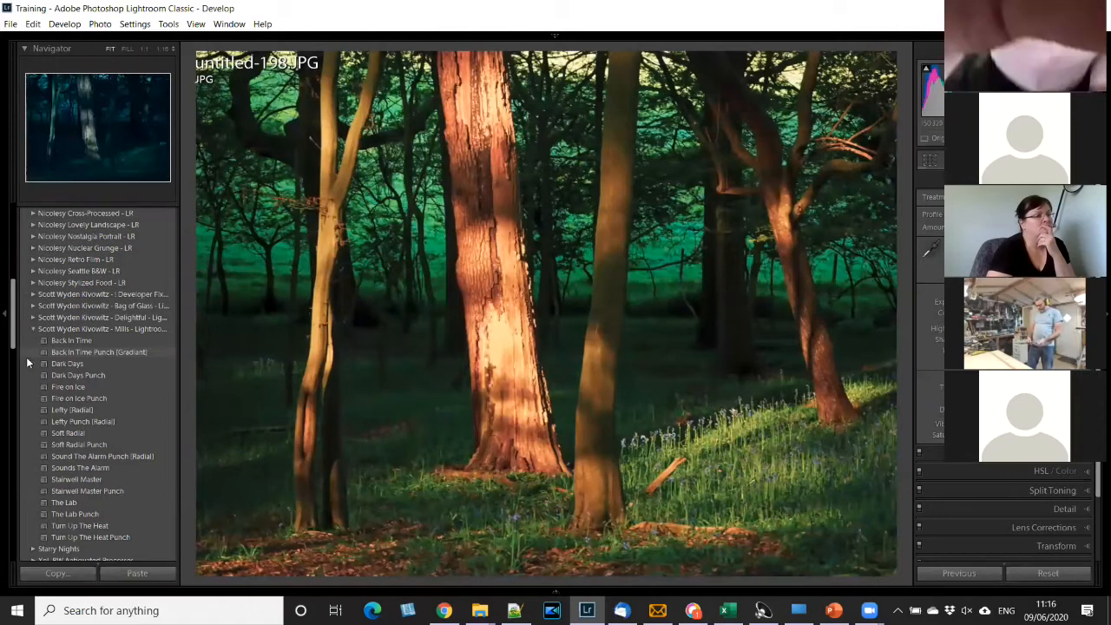
{"action": "left_click", "coordinate": [42, 340]}
{"action": "scroll", "coordinate": [35, 327], "scroll_direction": "up", "scroll_amount": 4}
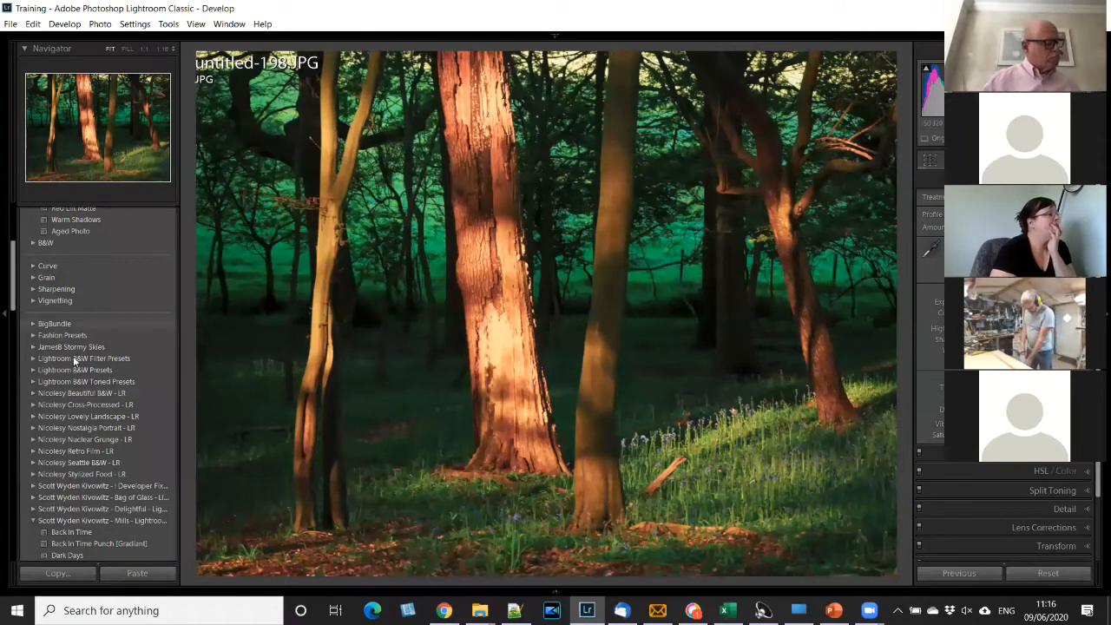
{"action": "scroll", "coordinate": [74, 361], "scroll_direction": "down", "scroll_amount": 5}
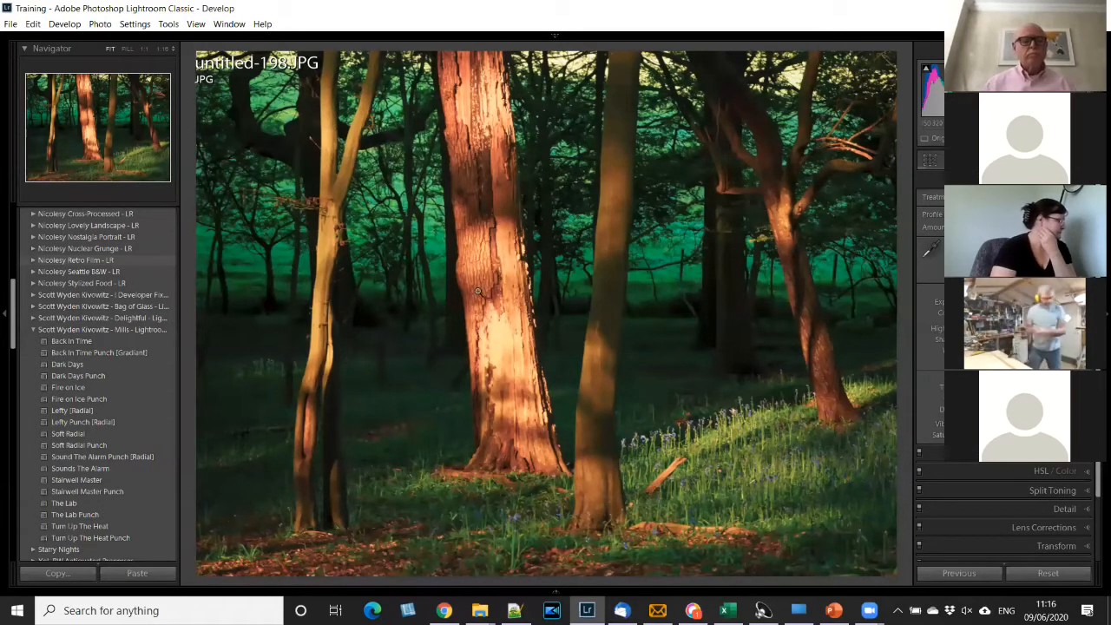
{"action": "scroll", "coordinate": [552, 357], "scroll_direction": "down", "scroll_amount": 10}
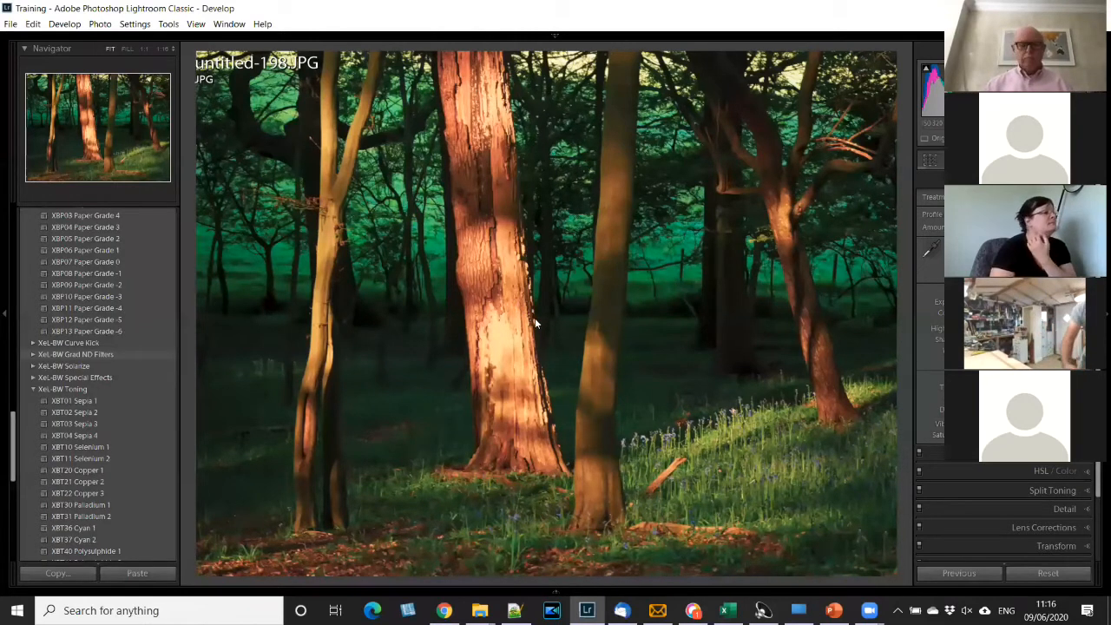
- Return to the Library, show the May 2020 folder, and open the woodland photo untitled-227.JPG in Develop
{"action": "key", "text": "g"}
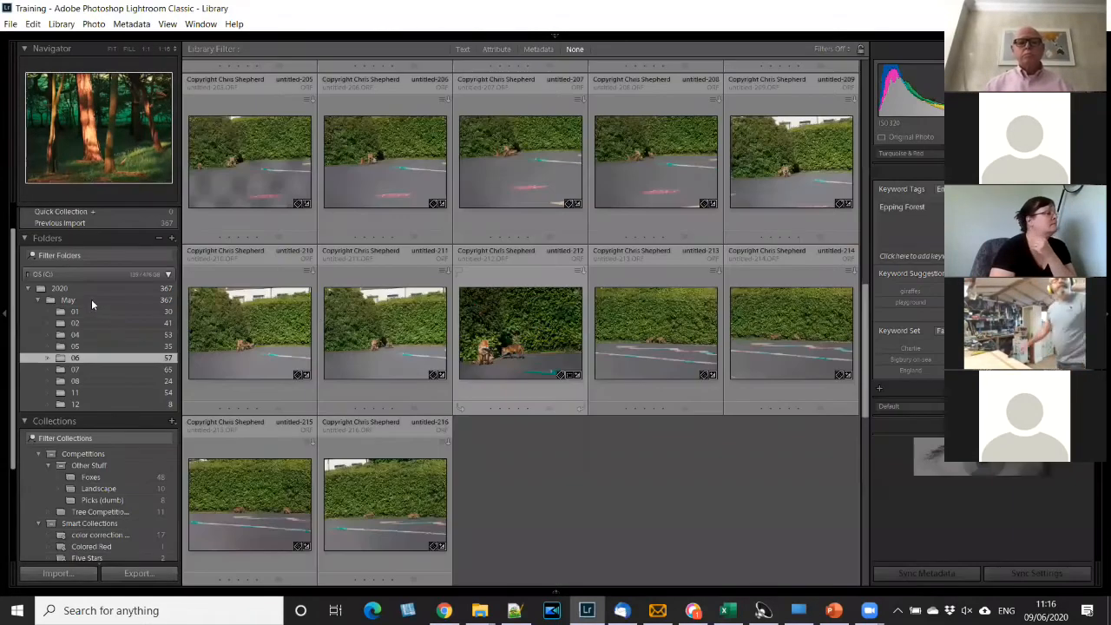
{"action": "scroll", "coordinate": [538, 308], "scroll_direction": "up", "scroll_amount": 5}
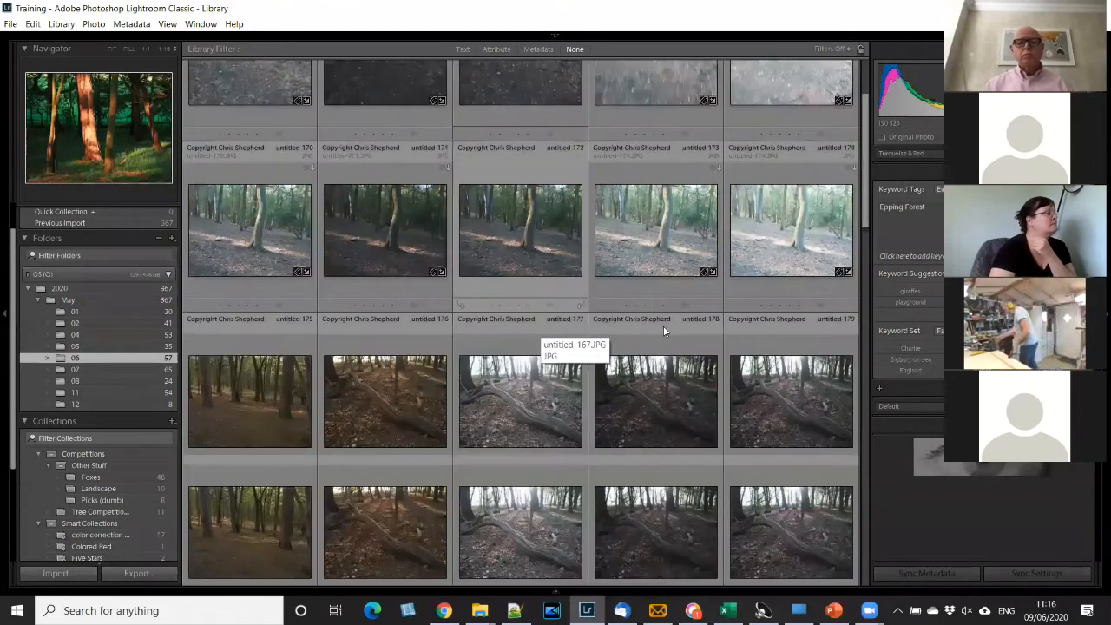
{"action": "scroll", "coordinate": [663, 326], "scroll_direction": "down", "scroll_amount": 3}
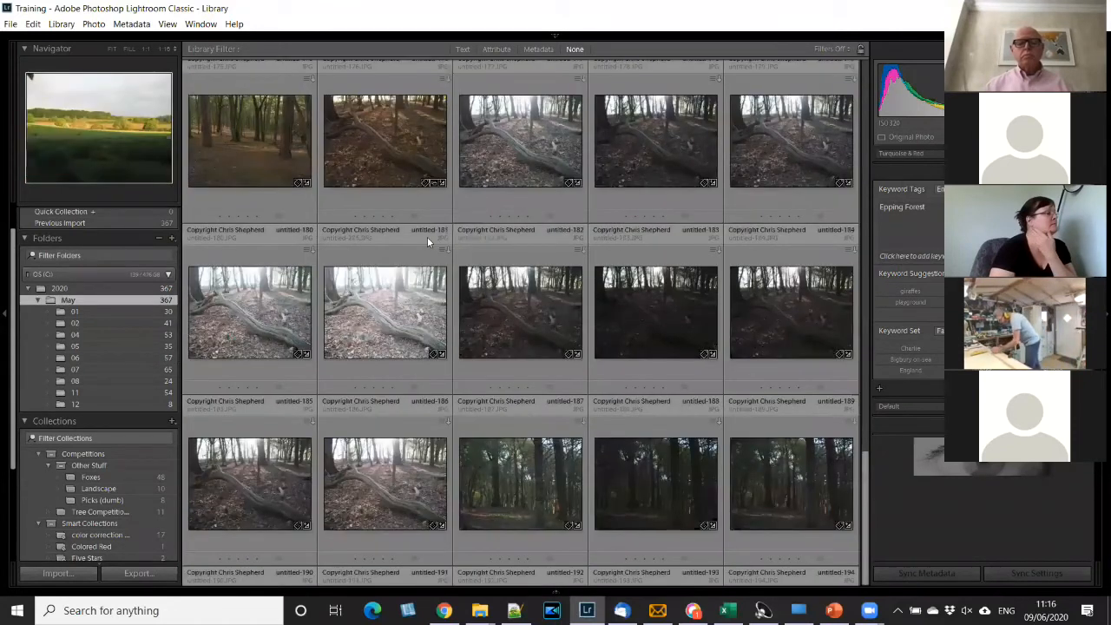
{"action": "scroll", "coordinate": [500, 307], "scroll_direction": "down", "scroll_amount": 10}
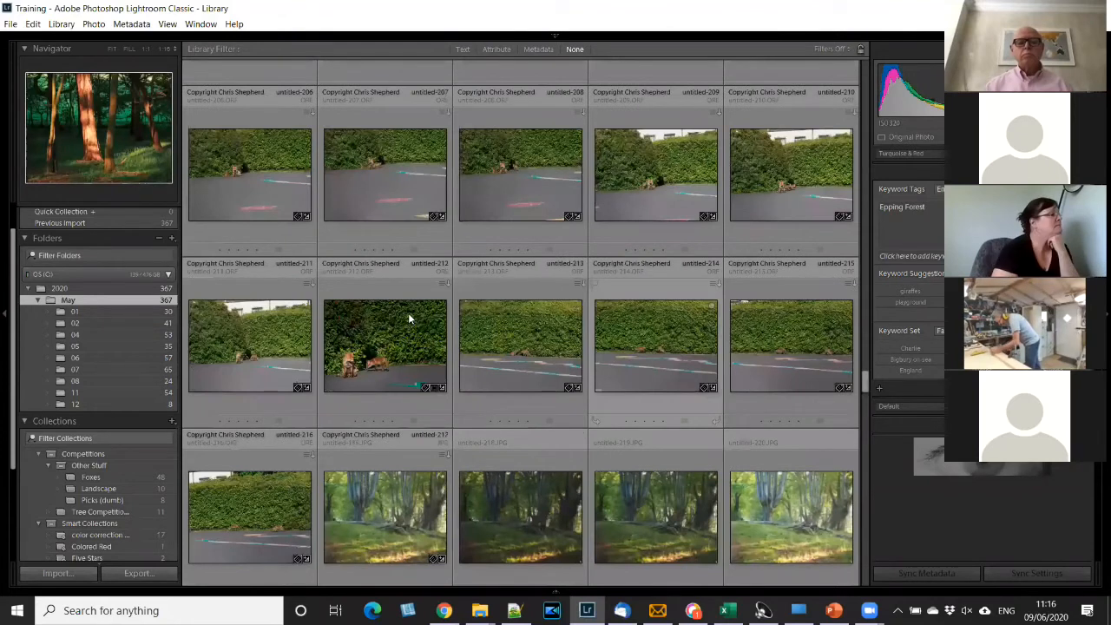
{"action": "scroll", "coordinate": [408, 314], "scroll_direction": "down", "scroll_amount": 7}
{"action": "left_click", "coordinate": [391, 205]}
{"action": "key", "text": "d"}
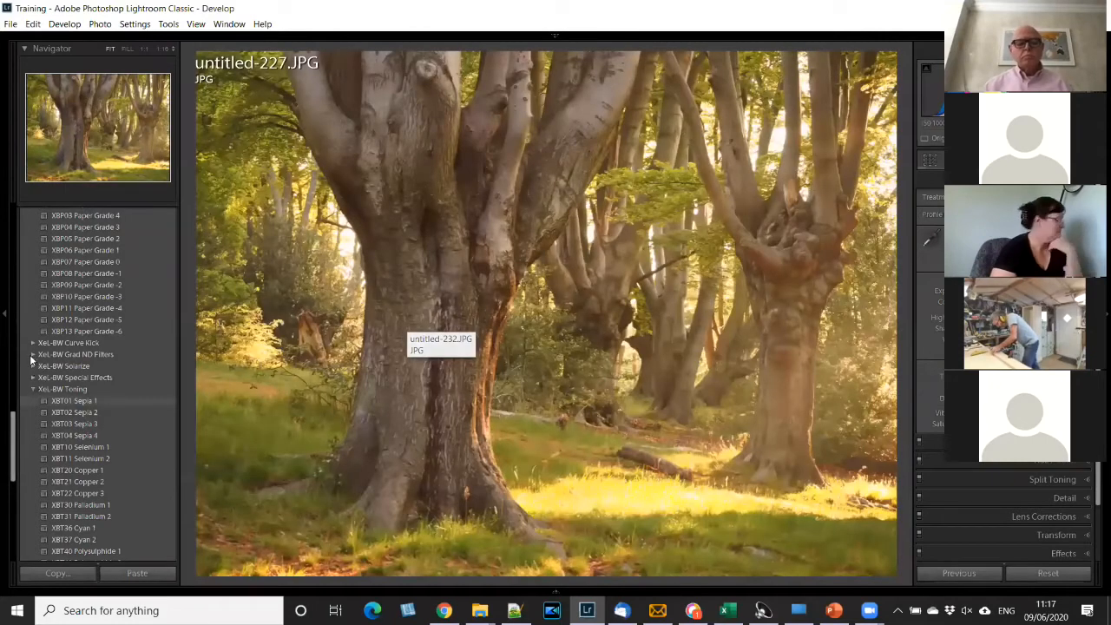
- Try the XeL-BW presets on the photo: XBL11 Dk Green, then XBT03 Sepia 3 and XBT04 Sepia 4
{"action": "scroll", "coordinate": [43, 325], "scroll_direction": "up", "scroll_amount": 3}
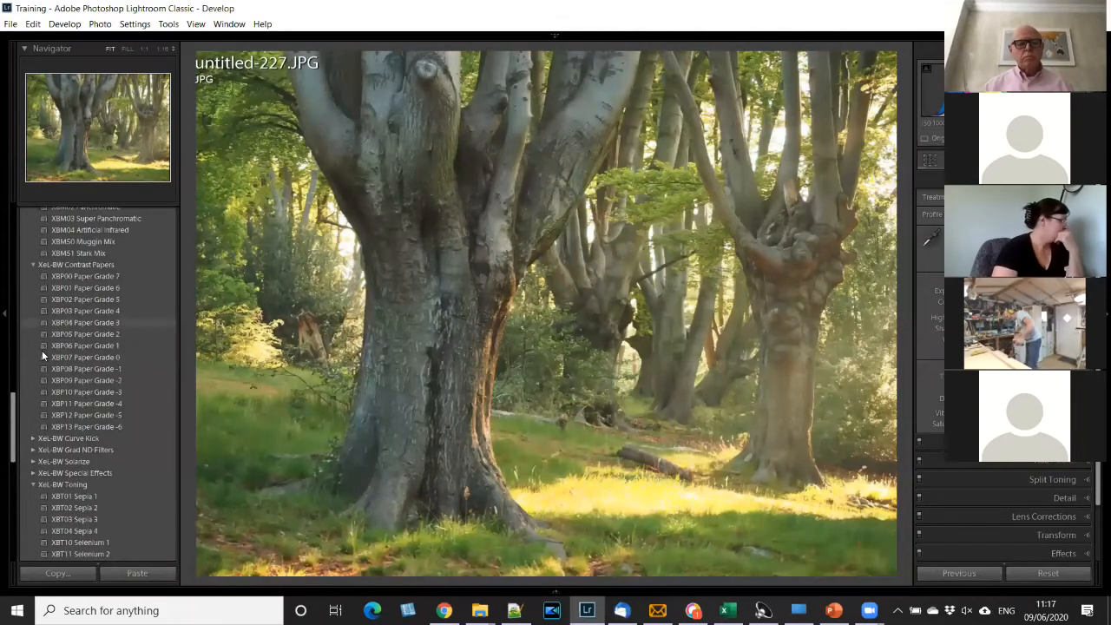
{"action": "scroll", "coordinate": [58, 325], "scroll_direction": "up", "scroll_amount": 3}
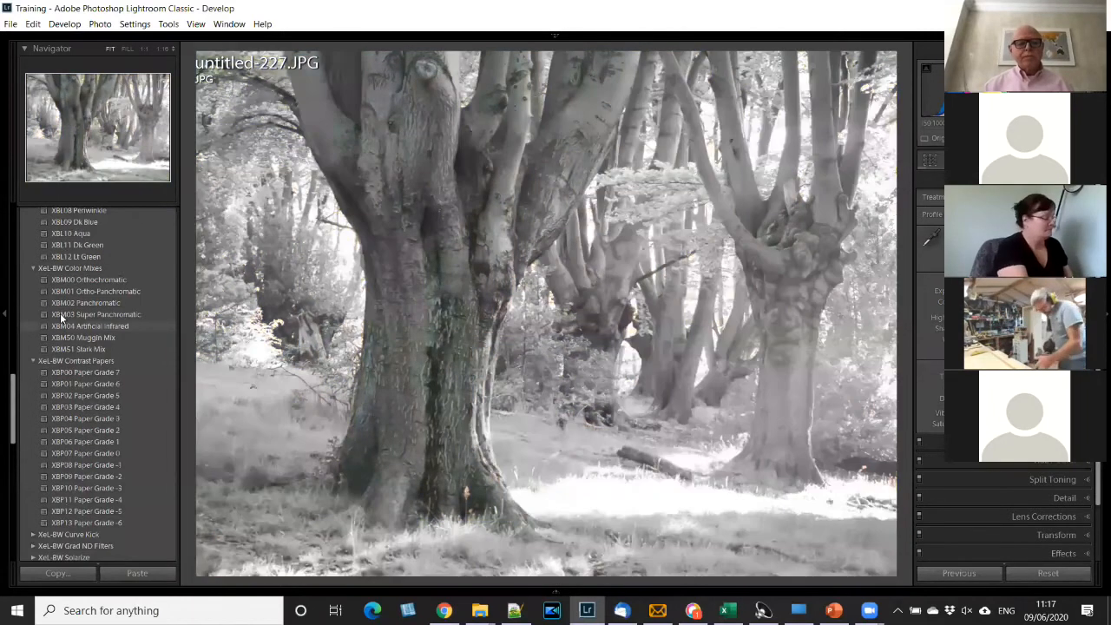
{"action": "scroll", "coordinate": [60, 317], "scroll_direction": "up", "scroll_amount": 6}
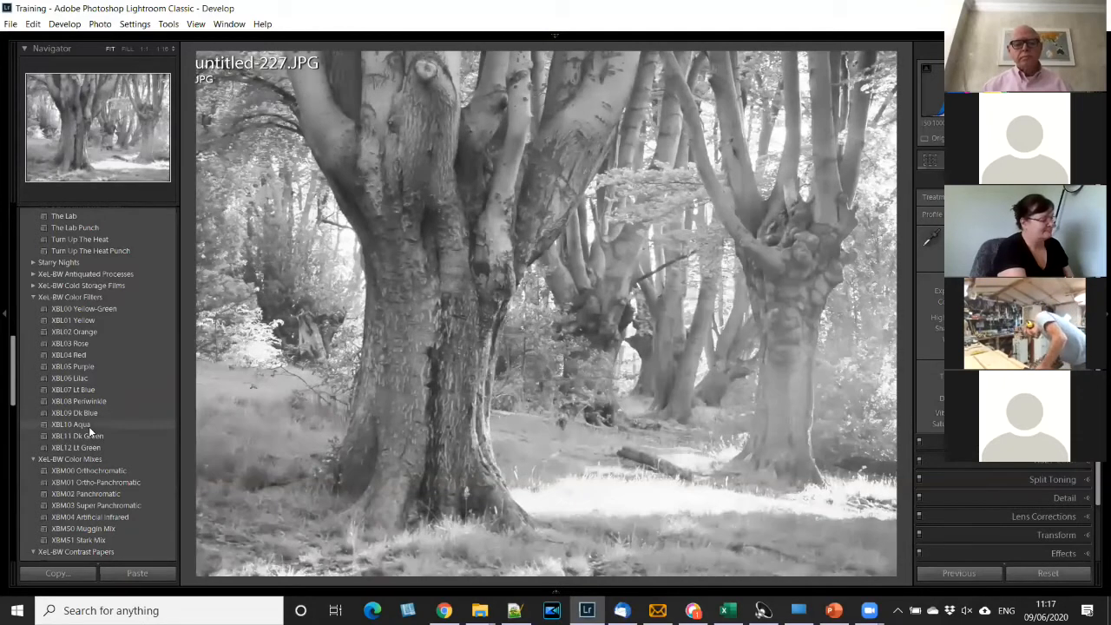
{"action": "left_click", "coordinate": [94, 435]}
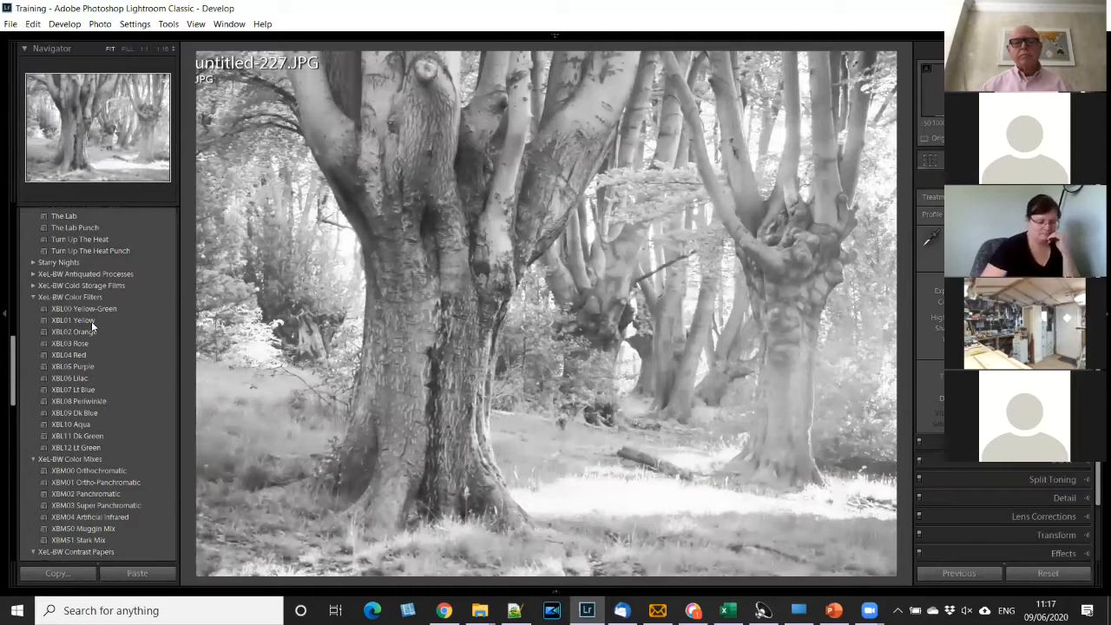
{"action": "scroll", "coordinate": [70, 513], "scroll_direction": "down", "scroll_amount": 5}
{"action": "left_click", "coordinate": [70, 519]}
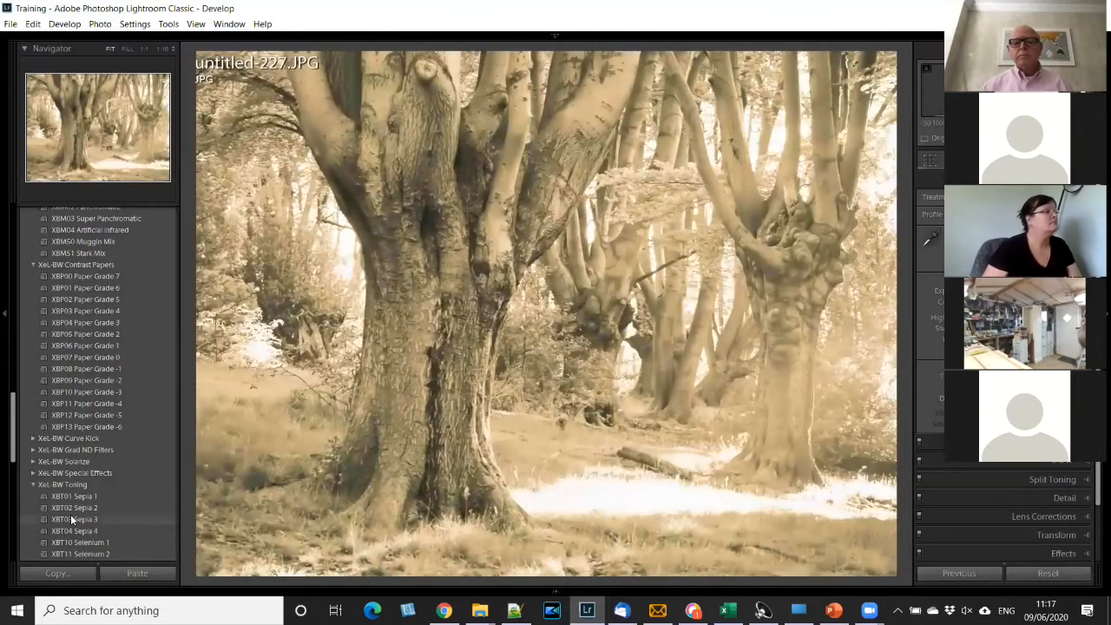
{"action": "left_click", "coordinate": [70, 528]}
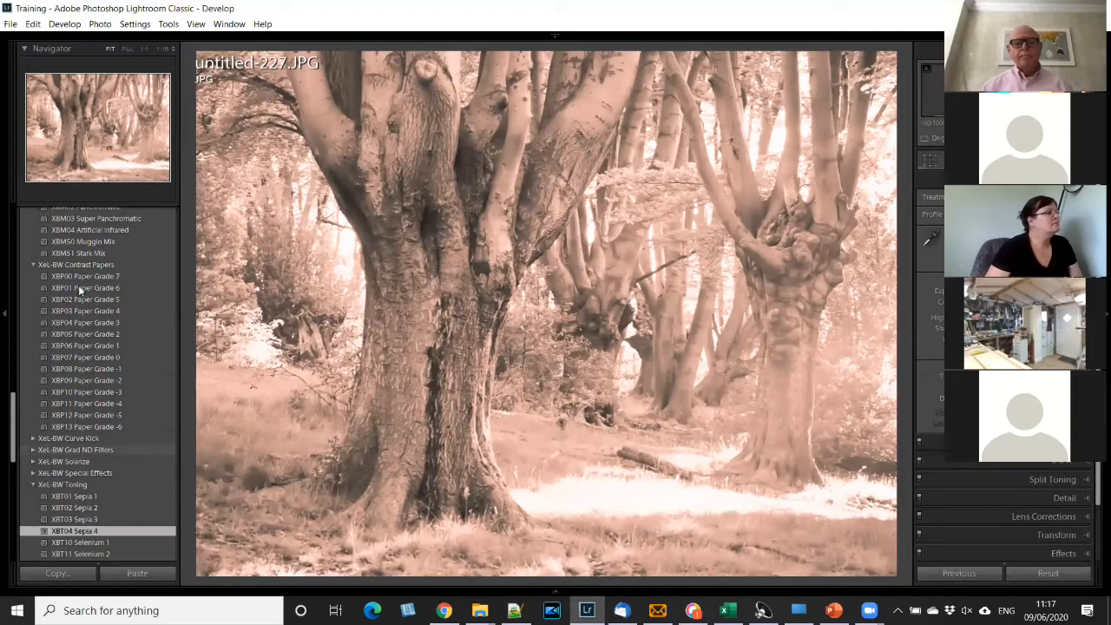
- Collapse the Creative preset group and apply the Heavy preset from the Vignetting group
{"action": "scroll", "coordinate": [44, 252], "scroll_direction": "up", "scroll_amount": 15}
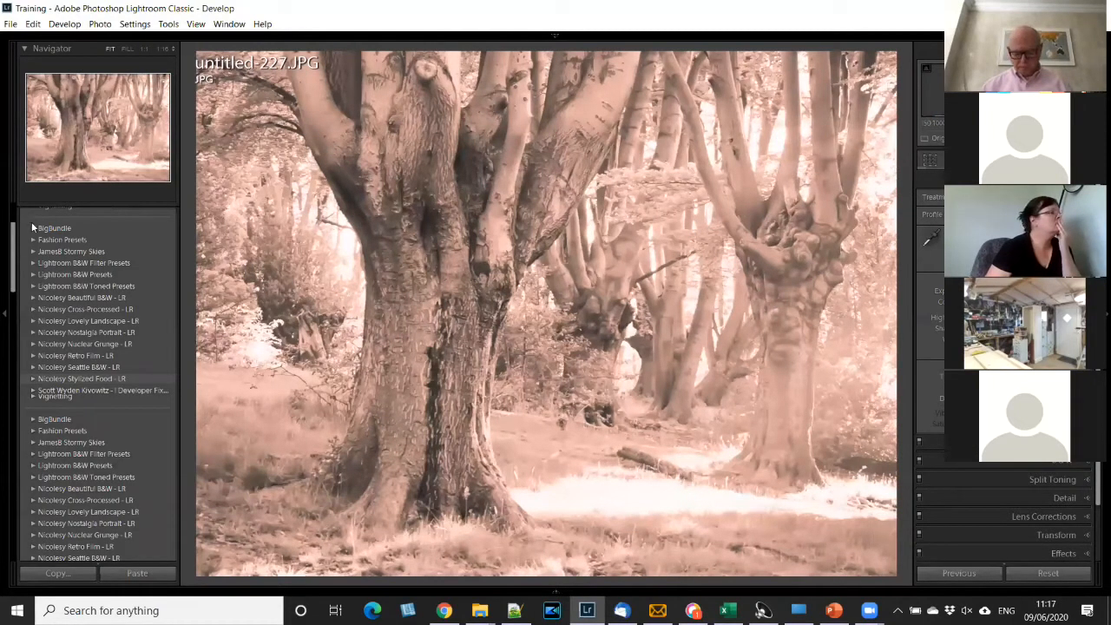
{"action": "scroll", "coordinate": [38, 252], "scroll_direction": "up", "scroll_amount": 5}
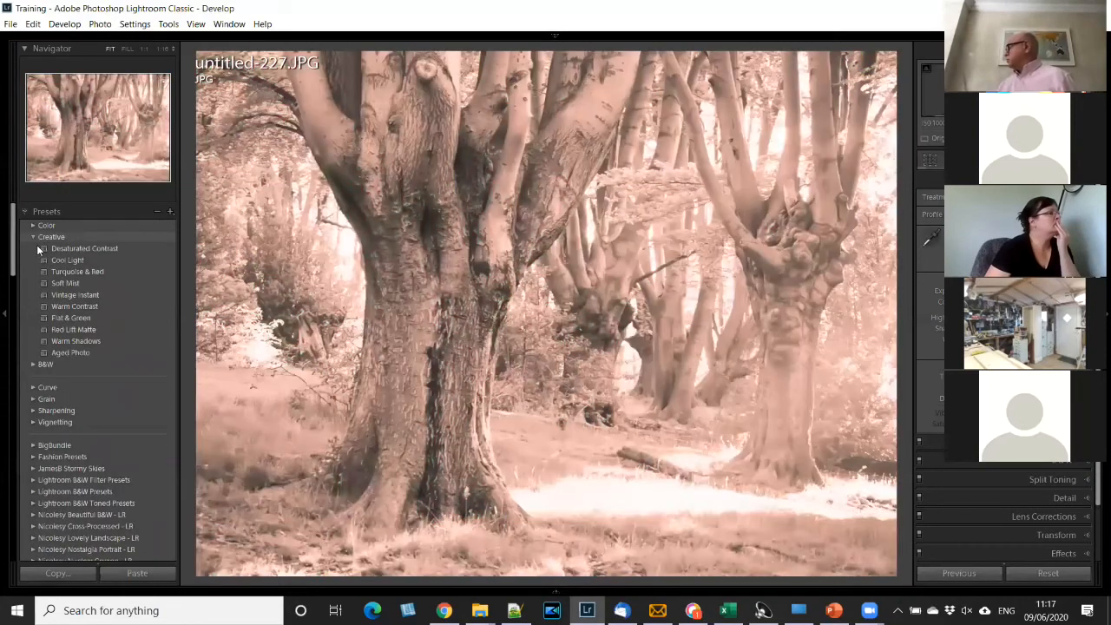
{"action": "left_click", "coordinate": [37, 244]}
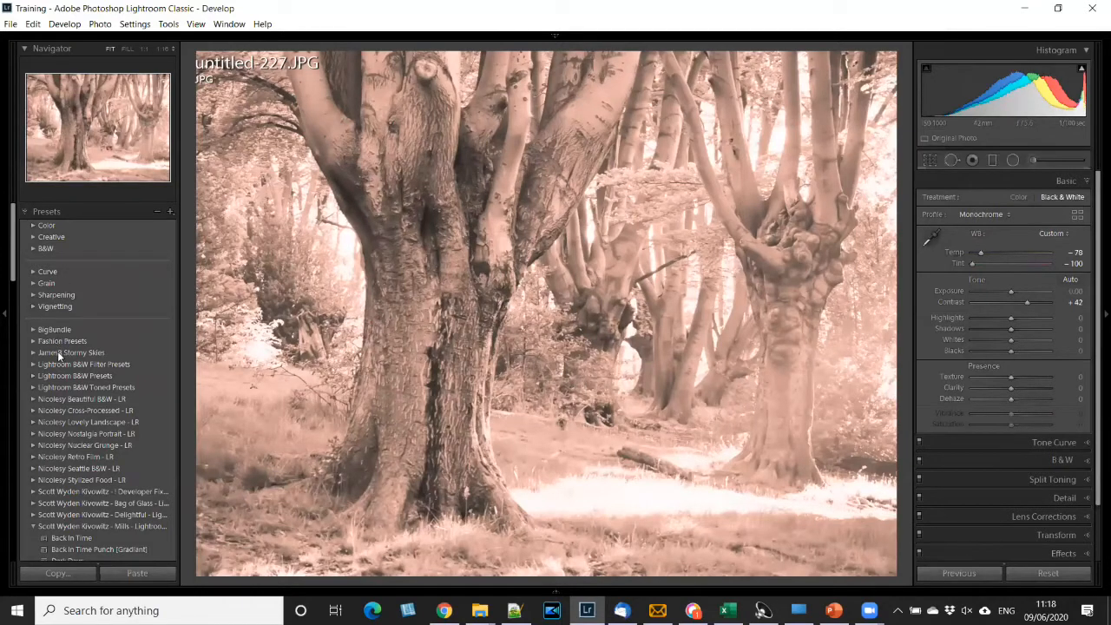
{"action": "left_click", "coordinate": [84, 353]}
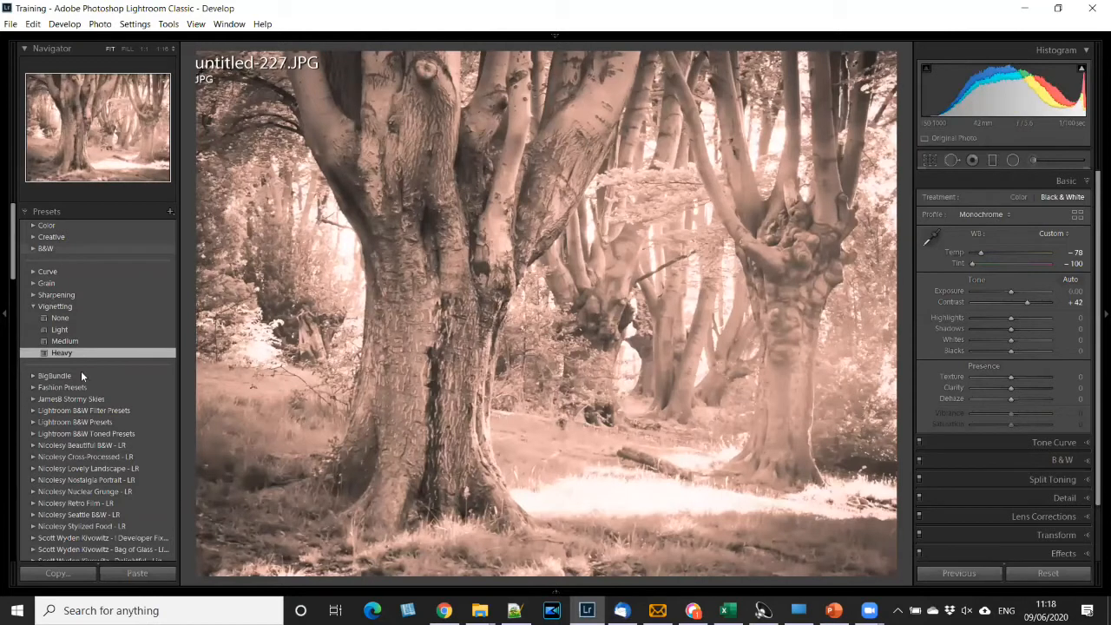
- Try the X-Equals + LIDF Holga Base and Holga Panatomic presets, ending with Holga Kodak T
{"action": "scroll", "coordinate": [81, 370], "scroll_direction": "down", "scroll_amount": 10}
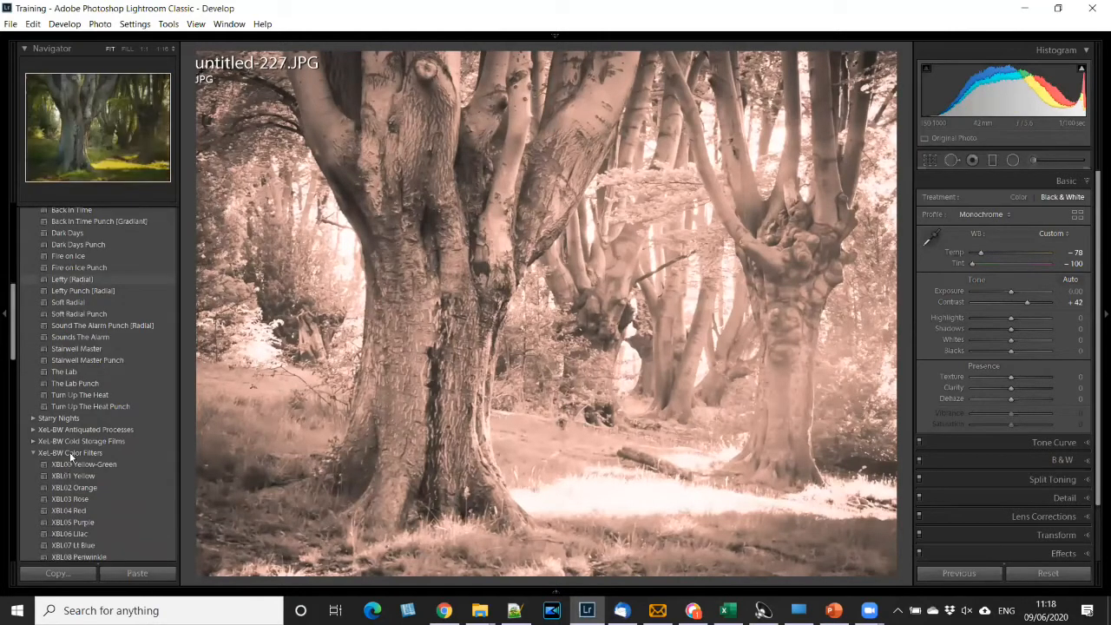
{"action": "scroll", "coordinate": [88, 439], "scroll_direction": "down", "scroll_amount": 10}
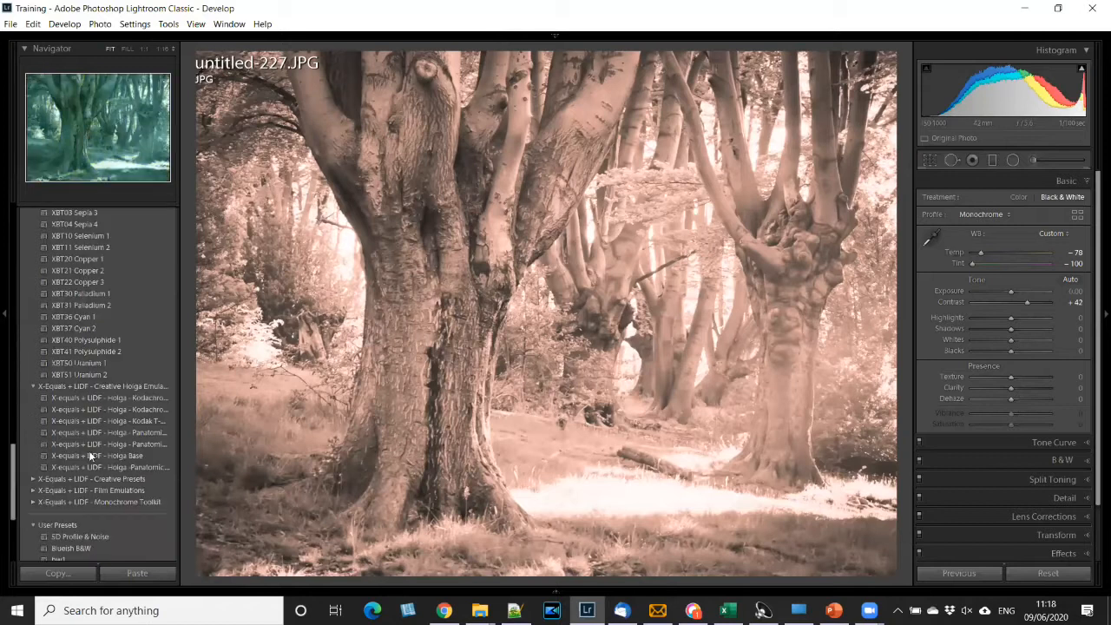
{"action": "left_click", "coordinate": [91, 456]}
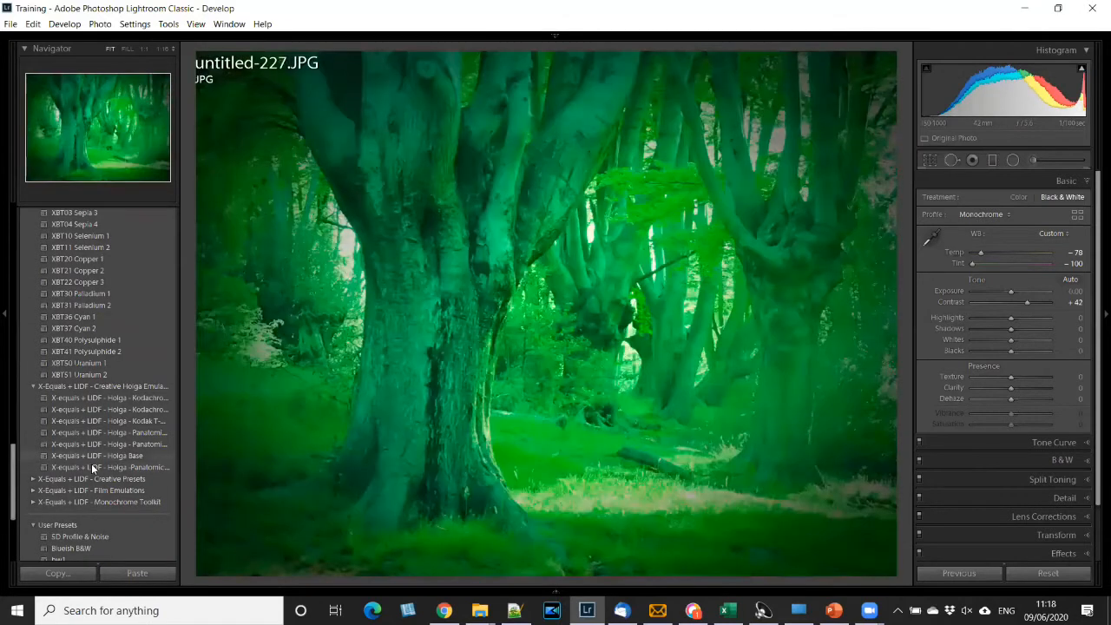
{"action": "left_click", "coordinate": [92, 465]}
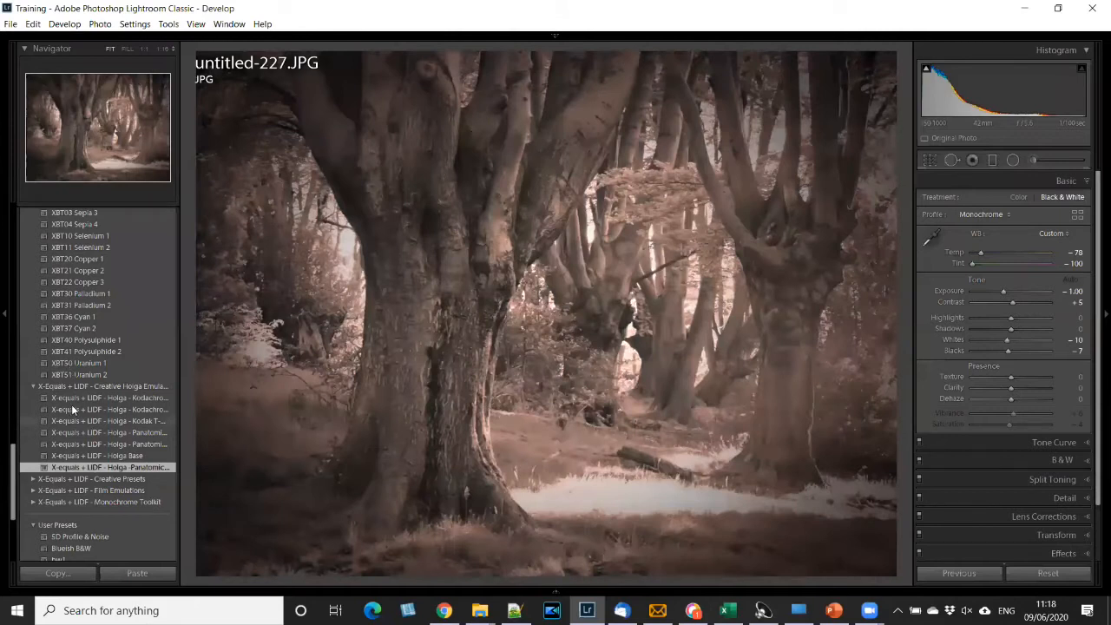
{"action": "left_click", "coordinate": [82, 421]}
- Apply the user preset SD Profile & Noise, then collapse the User Presets and X-Equals Creative Holga groups
{"action": "scroll", "coordinate": [95, 380], "scroll_direction": "down", "scroll_amount": 2}
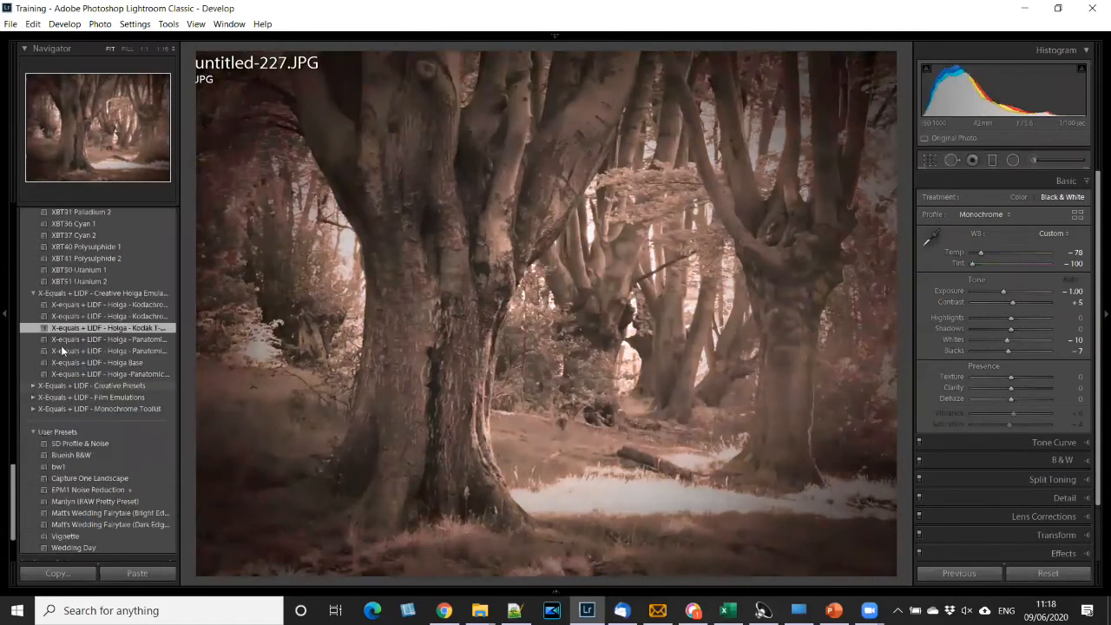
{"action": "scroll", "coordinate": [60, 346], "scroll_direction": "down", "scroll_amount": 2}
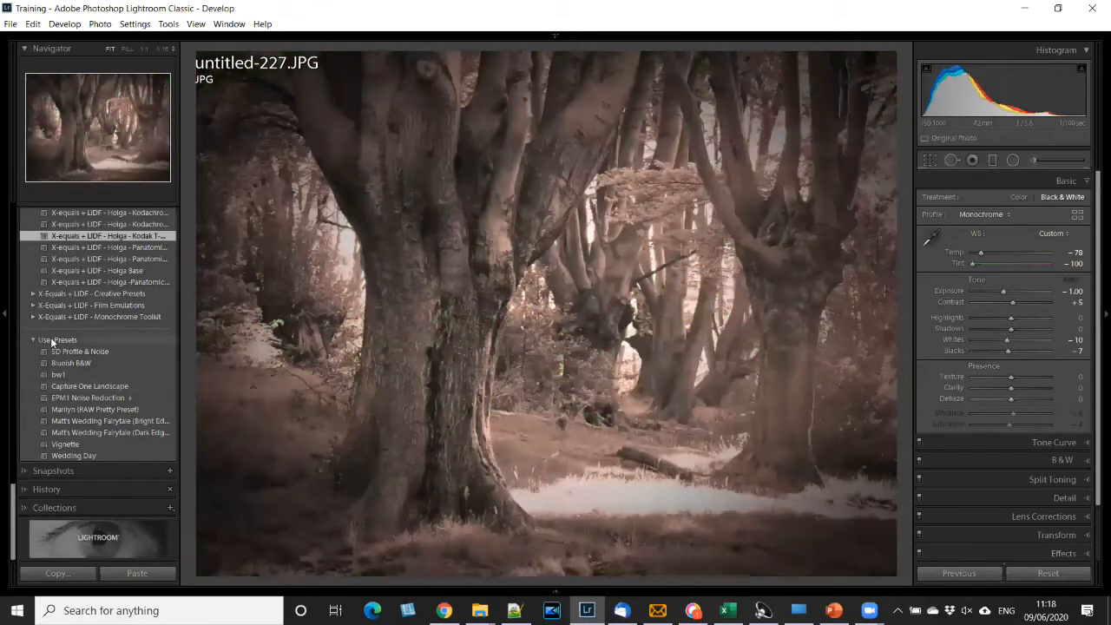
{"action": "left_click", "coordinate": [52, 340]}
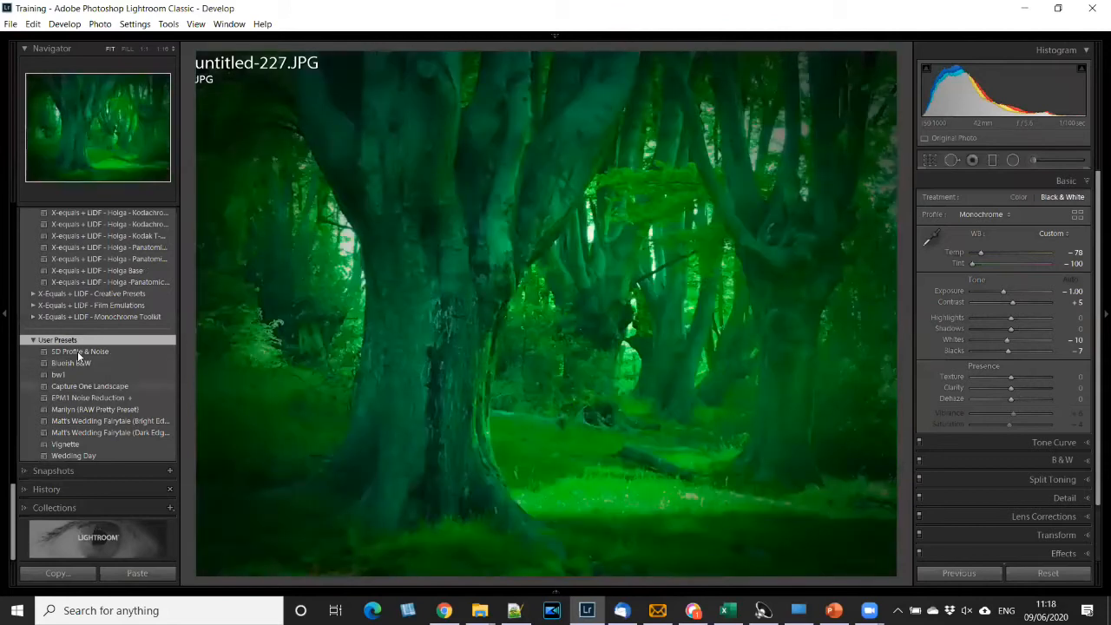
{"action": "left_click", "coordinate": [48, 355]}
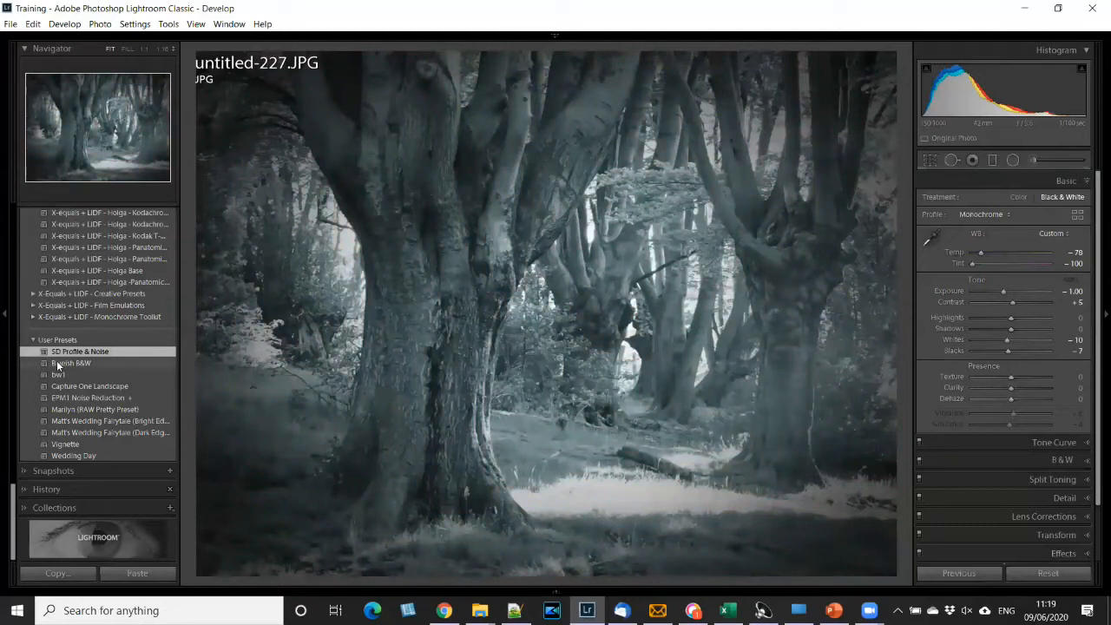
{"action": "left_click", "coordinate": [35, 318]}
- Preview the XeL-BW and Mills presets on the photo and apply Dark Days from the Mills group
{"action": "scroll", "coordinate": [64, 287], "scroll_direction": "up", "scroll_amount": 2}
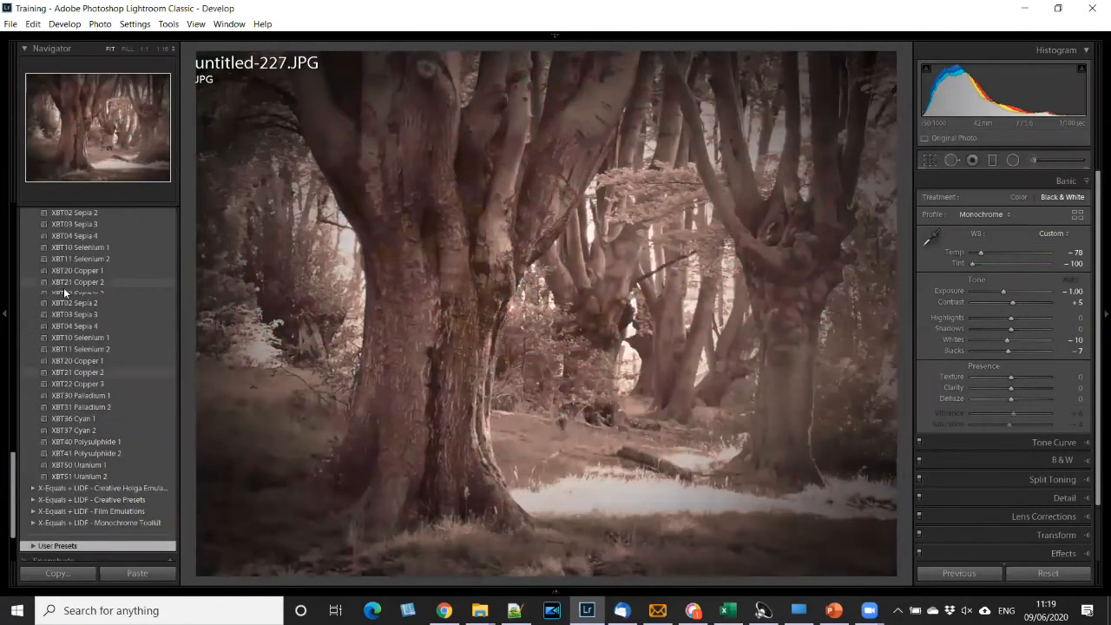
{"action": "scroll", "coordinate": [64, 287], "scroll_direction": "up", "scroll_amount": 2}
{"action": "scroll", "coordinate": [64, 287], "scroll_direction": "up", "scroll_amount": 6}
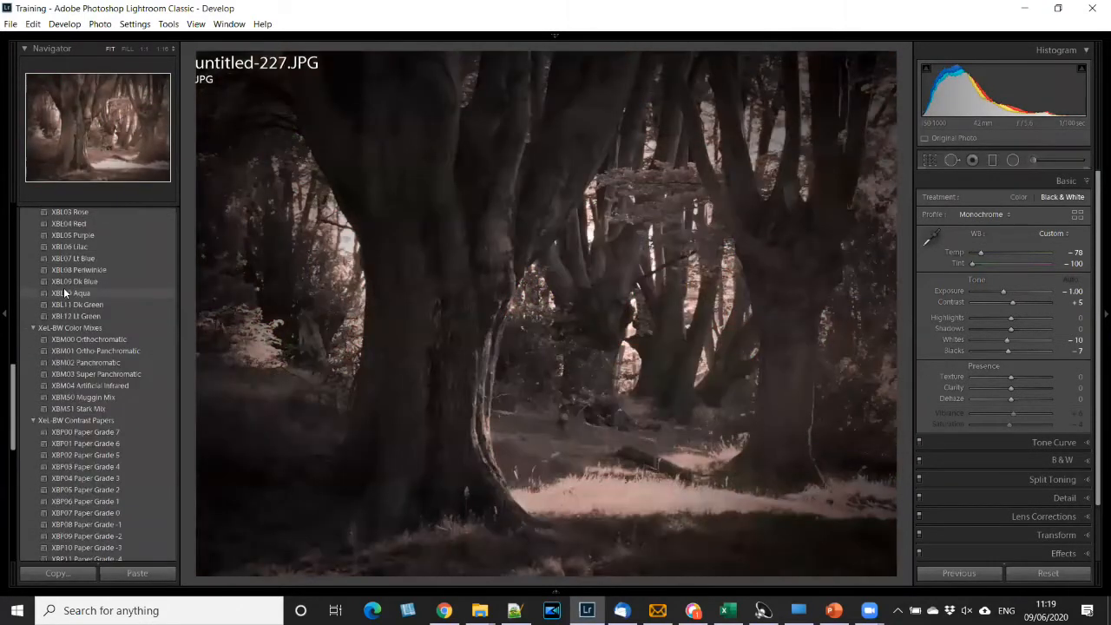
{"action": "scroll", "coordinate": [63, 288], "scroll_direction": "up", "scroll_amount": 6}
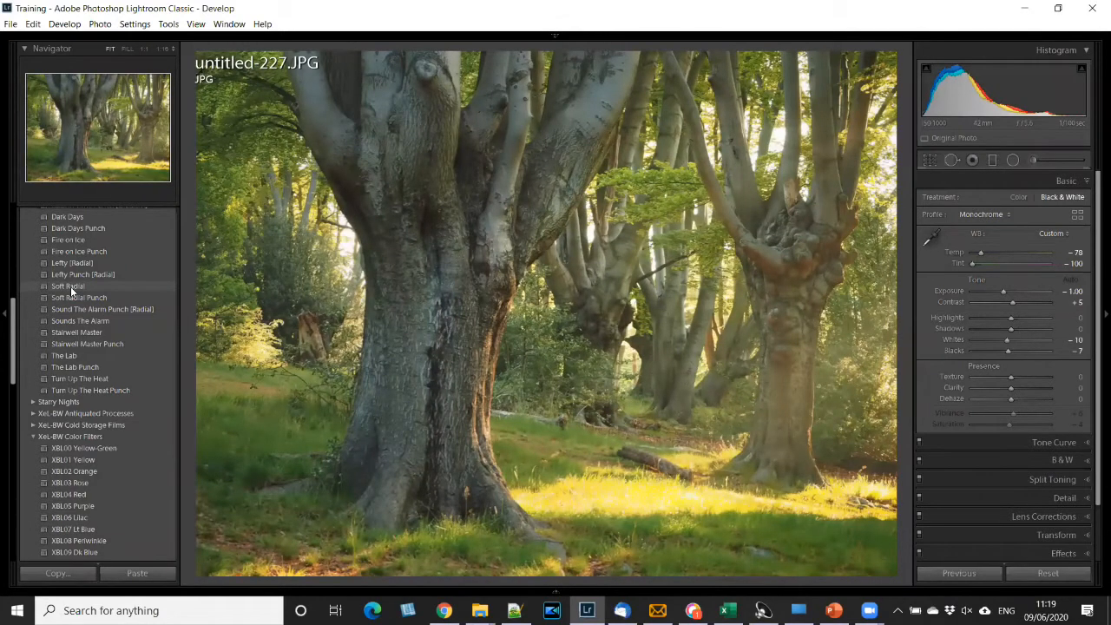
{"action": "scroll", "coordinate": [71, 290], "scroll_direction": "down", "scroll_amount": 15}
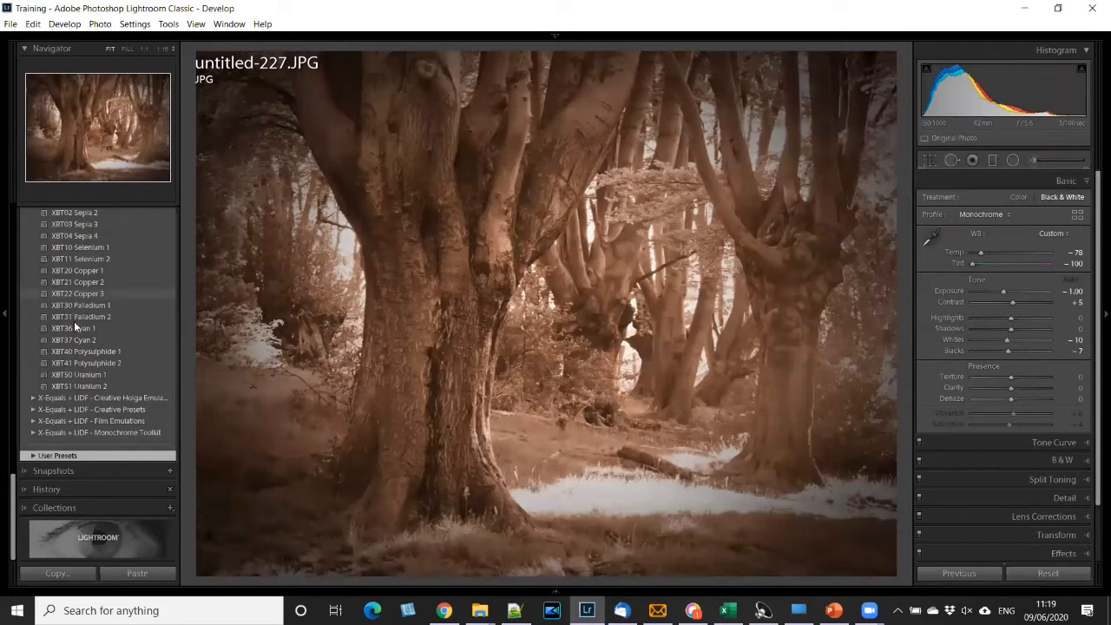
{"action": "scroll", "coordinate": [74, 321], "scroll_direction": "up", "scroll_amount": 5}
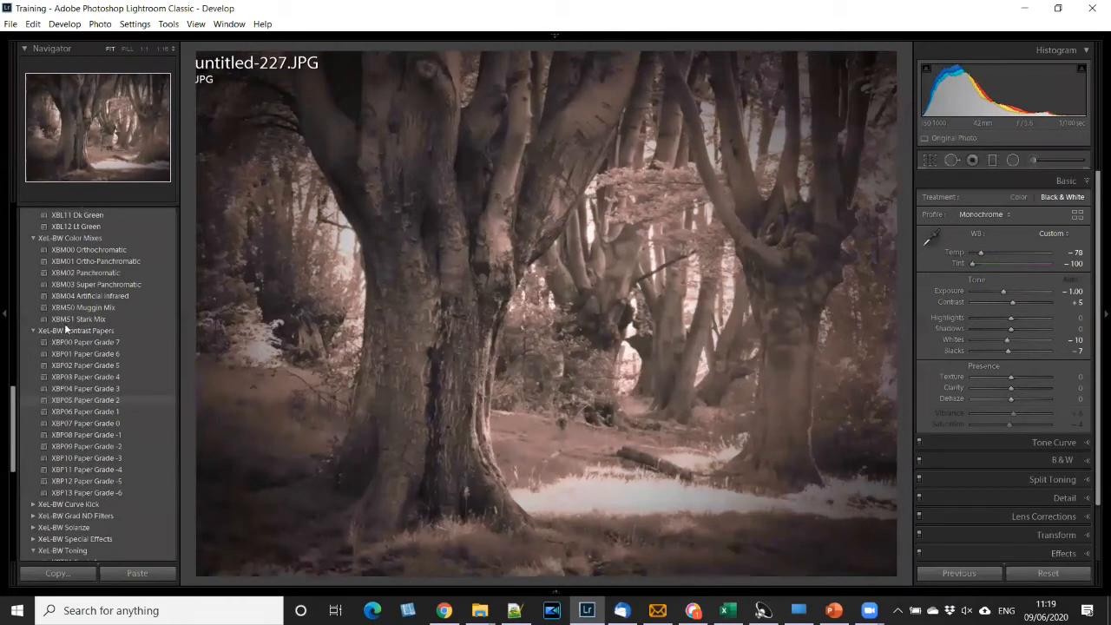
{"action": "scroll", "coordinate": [67, 322], "scroll_direction": "up", "scroll_amount": 5}
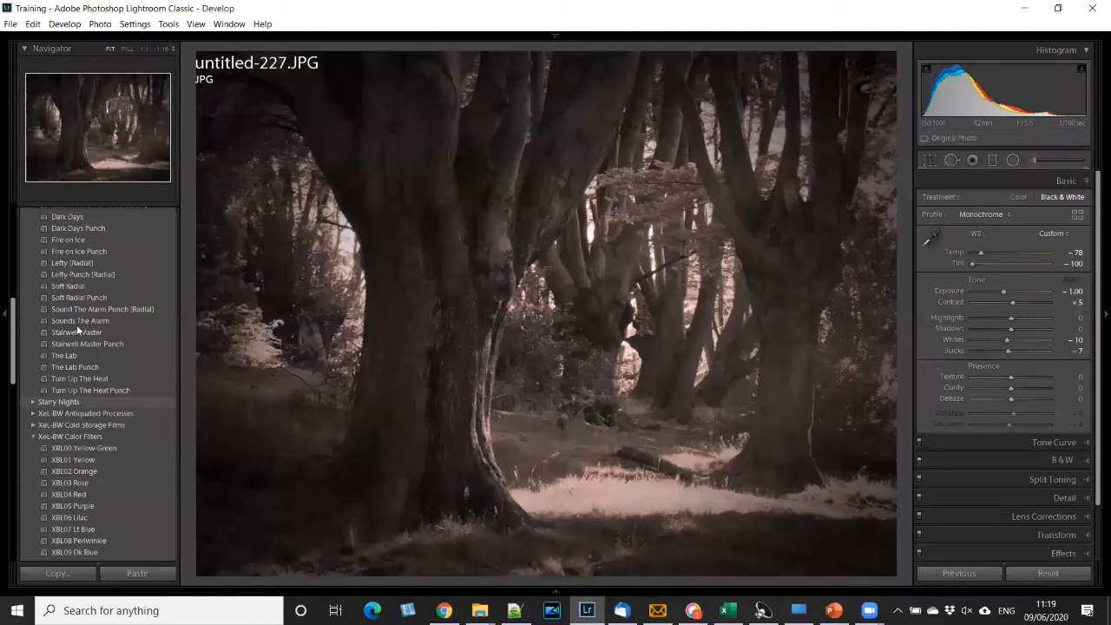
{"action": "scroll", "coordinate": [75, 314], "scroll_direction": "up", "scroll_amount": 3}
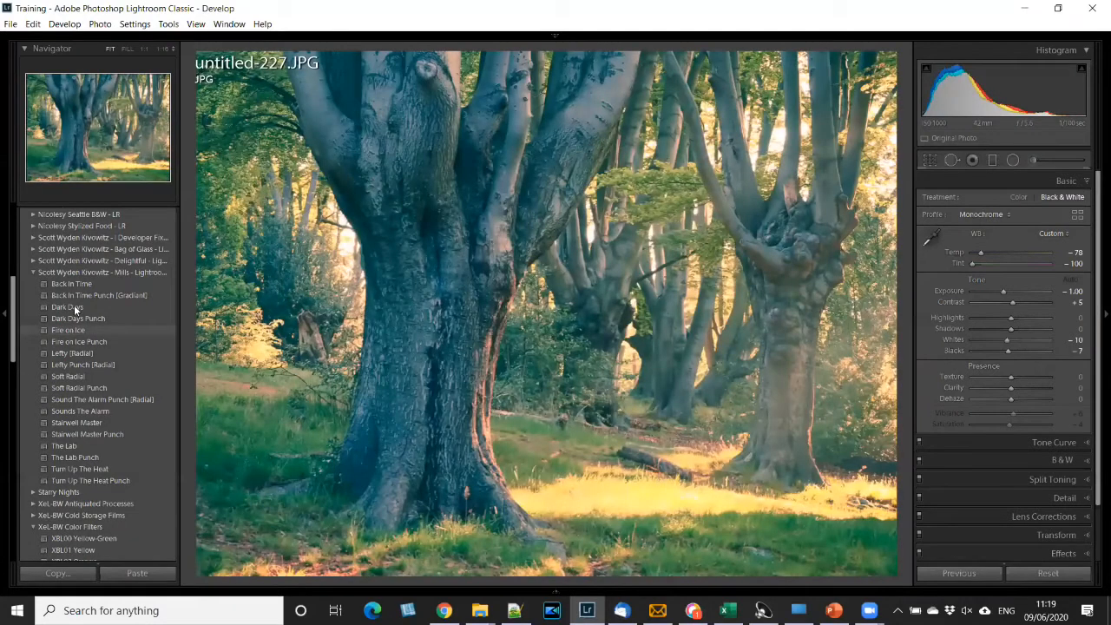
{"action": "left_click", "coordinate": [74, 306]}
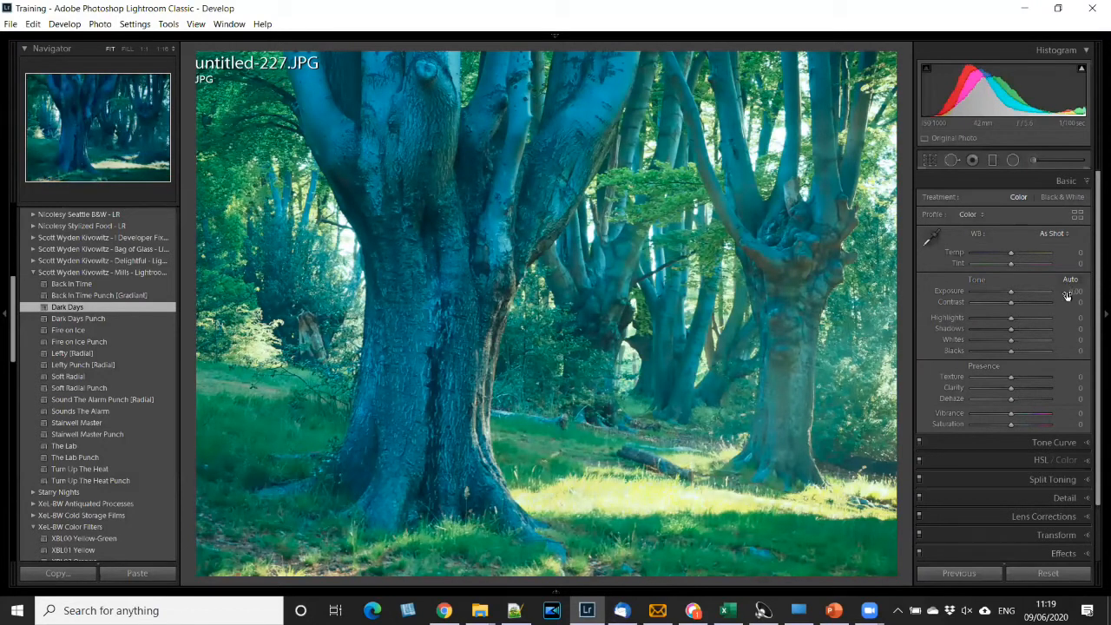
- Add the Heavy vignetting preset on top of the Dark Days look
{"action": "scroll", "coordinate": [1094, 388], "scroll_direction": "down", "scroll_amount": 2}
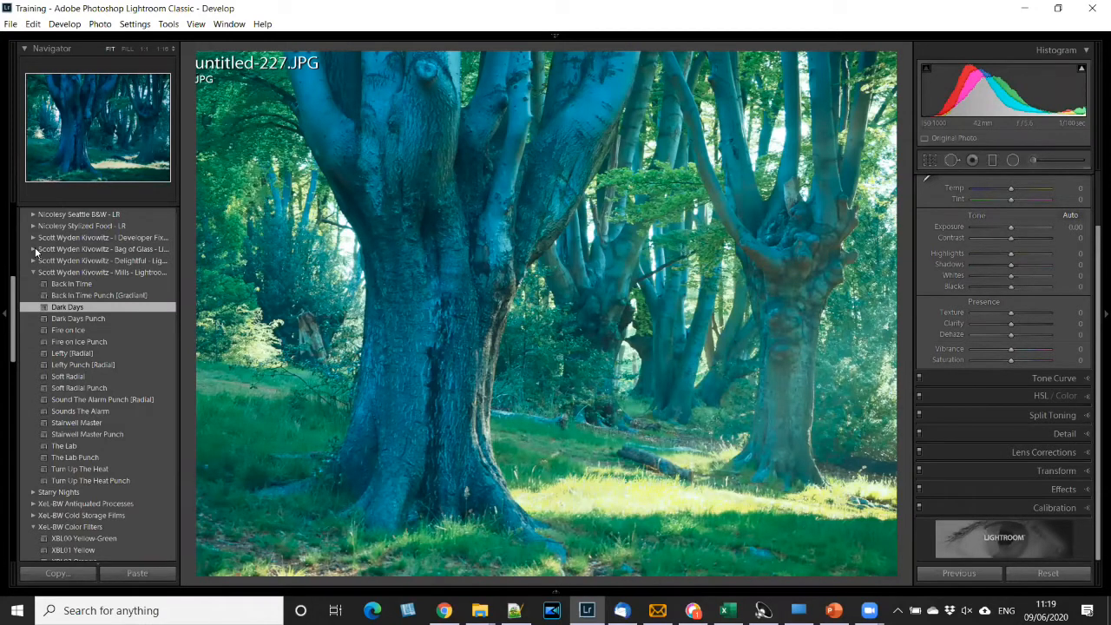
{"action": "scroll", "coordinate": [35, 247], "scroll_direction": "up", "scroll_amount": 10}
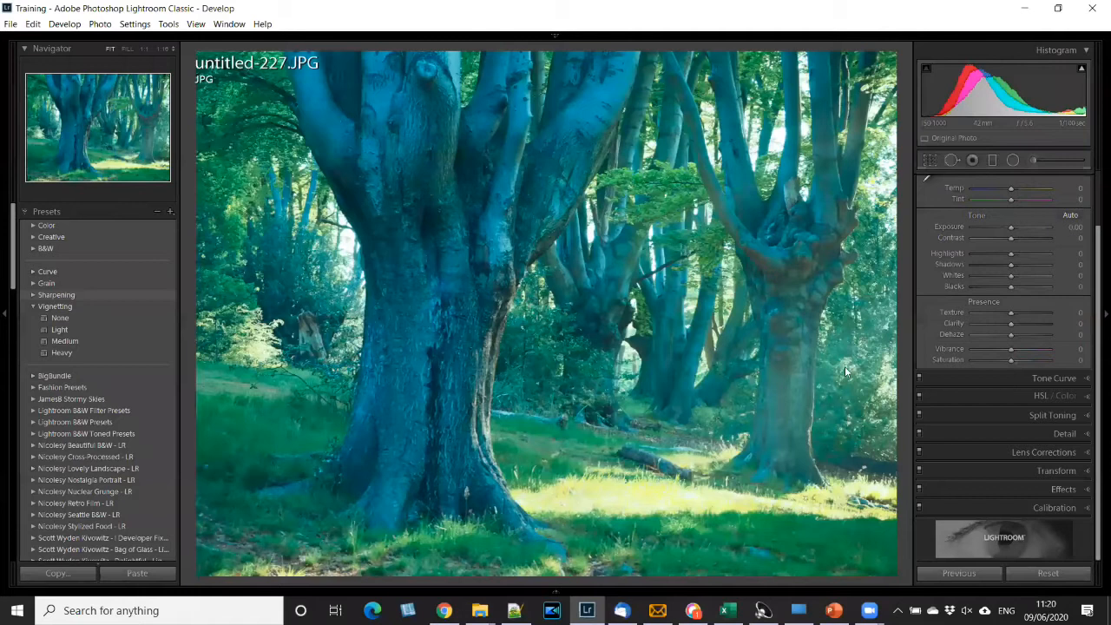
{"action": "left_click", "coordinate": [62, 353]}
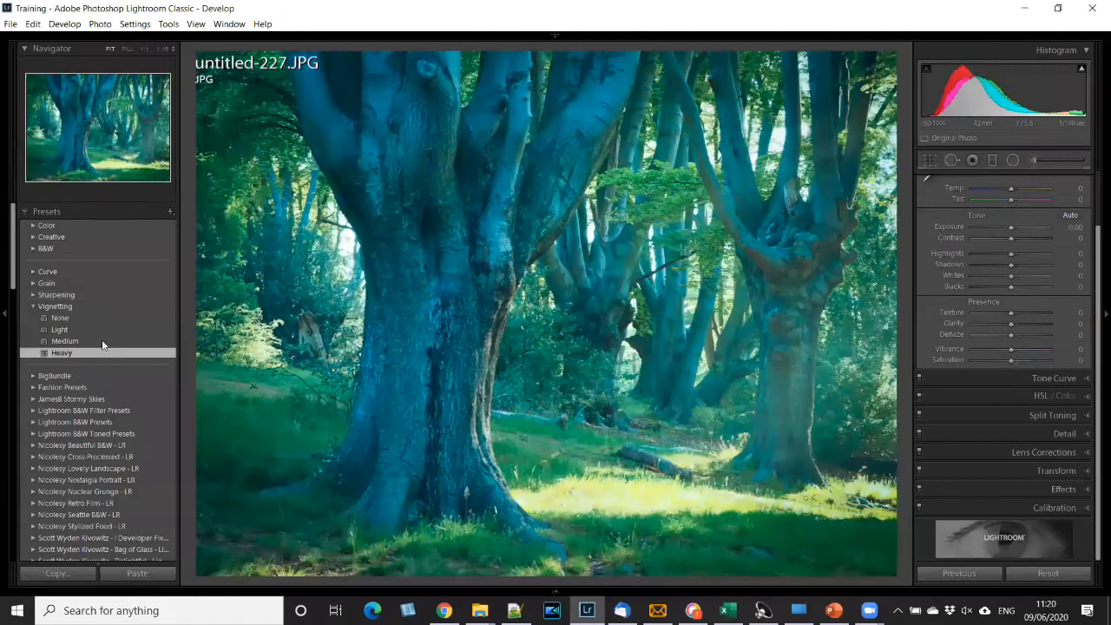
{"action": "left_click", "coordinate": [40, 274]}
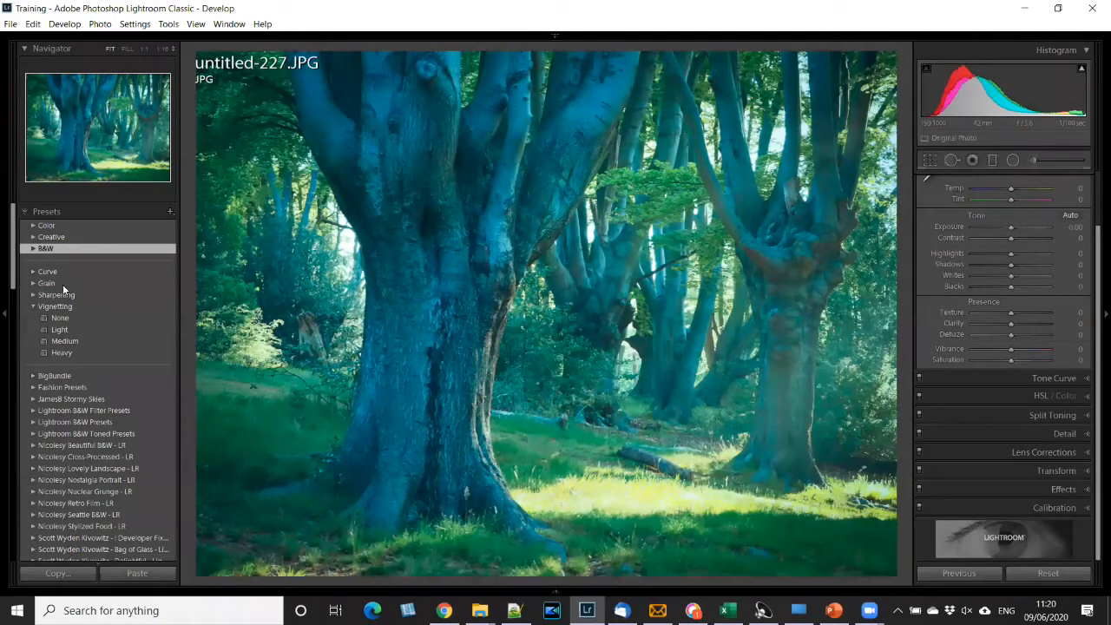
- Apply the B&W Punch preset, then compare the None and Heavy vignetting presets with the Effects settings open, ending with Heavy
{"action": "left_click", "coordinate": [63, 284]}
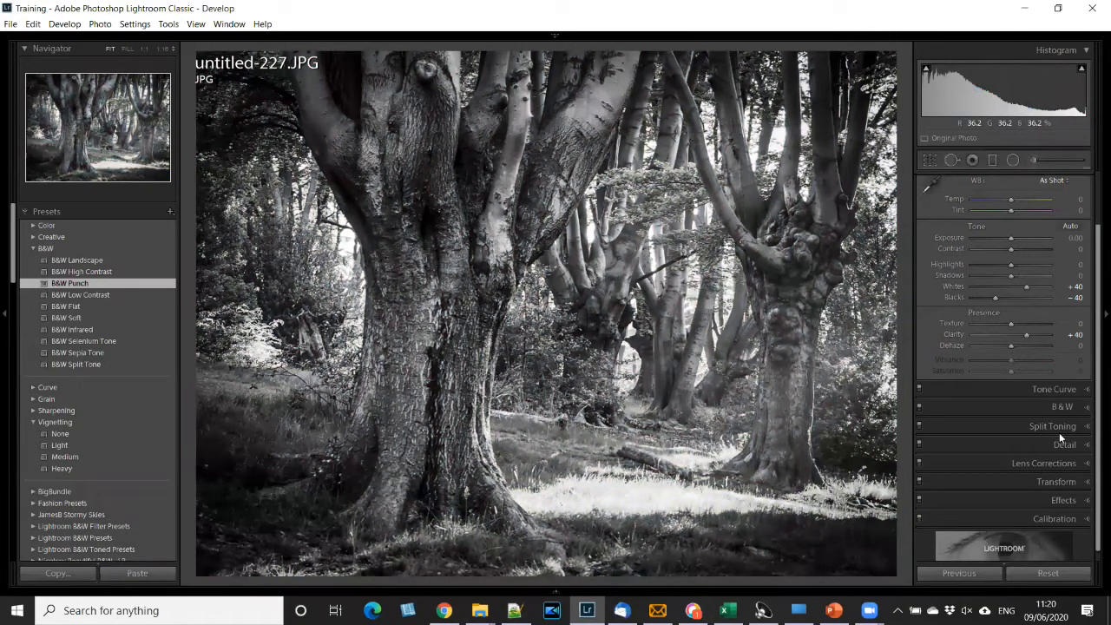
{"action": "scroll", "coordinate": [1059, 432], "scroll_direction": "down", "scroll_amount": 1}
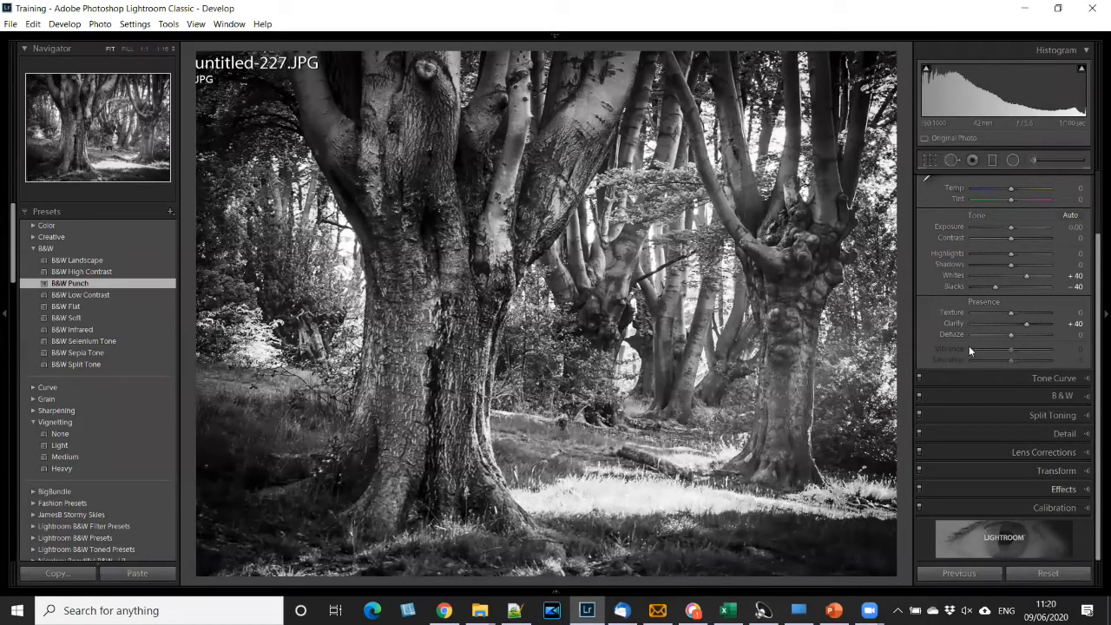
{"action": "left_click", "coordinate": [1063, 489]}
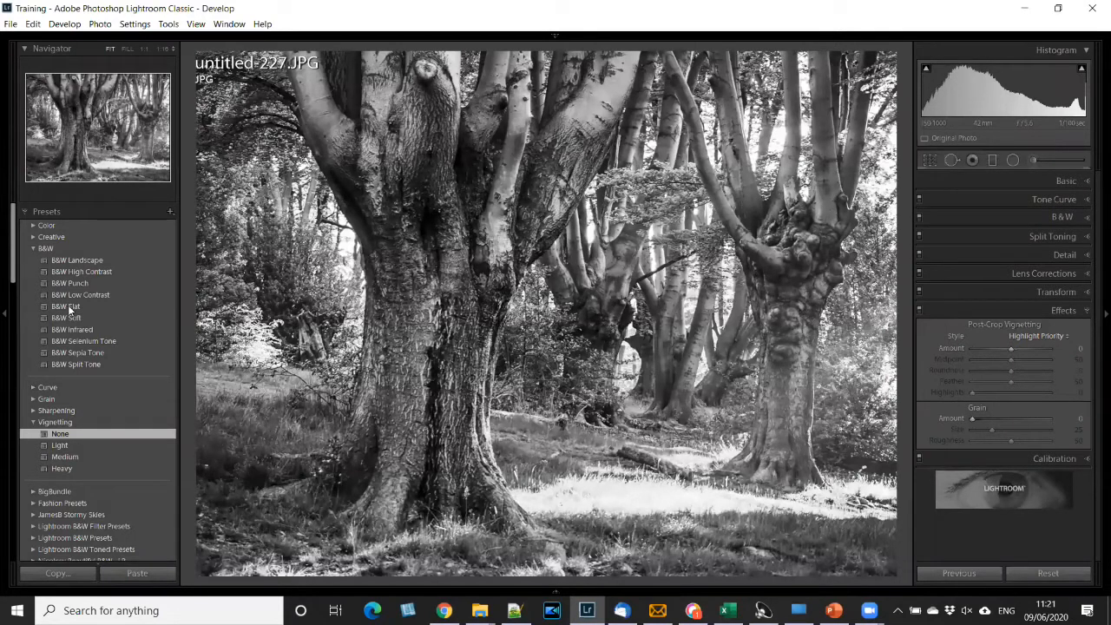
{"action": "left_click", "coordinate": [56, 468]}
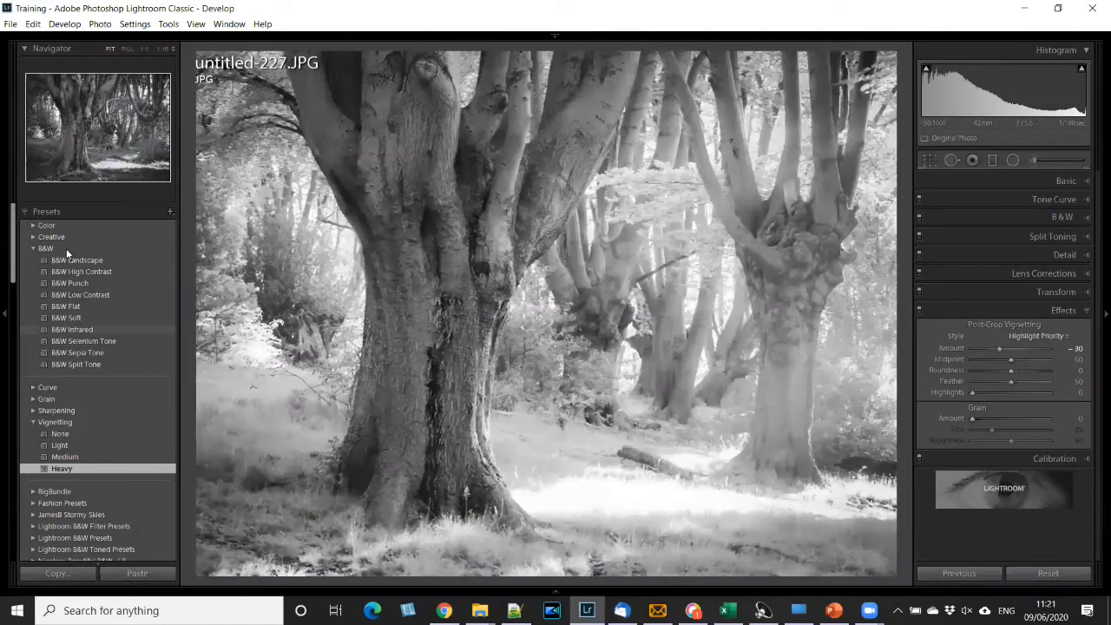
- Expand the Color preset group and apply the Bright preset to the photo
{"action": "left_click", "coordinate": [49, 226]}
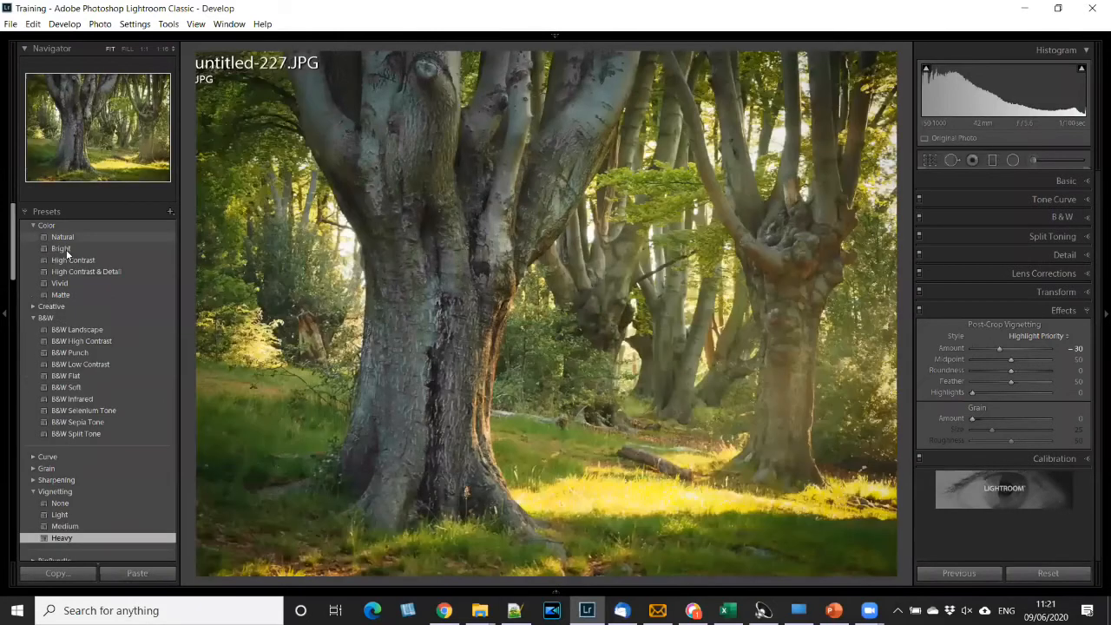
{"action": "left_click", "coordinate": [63, 250]}
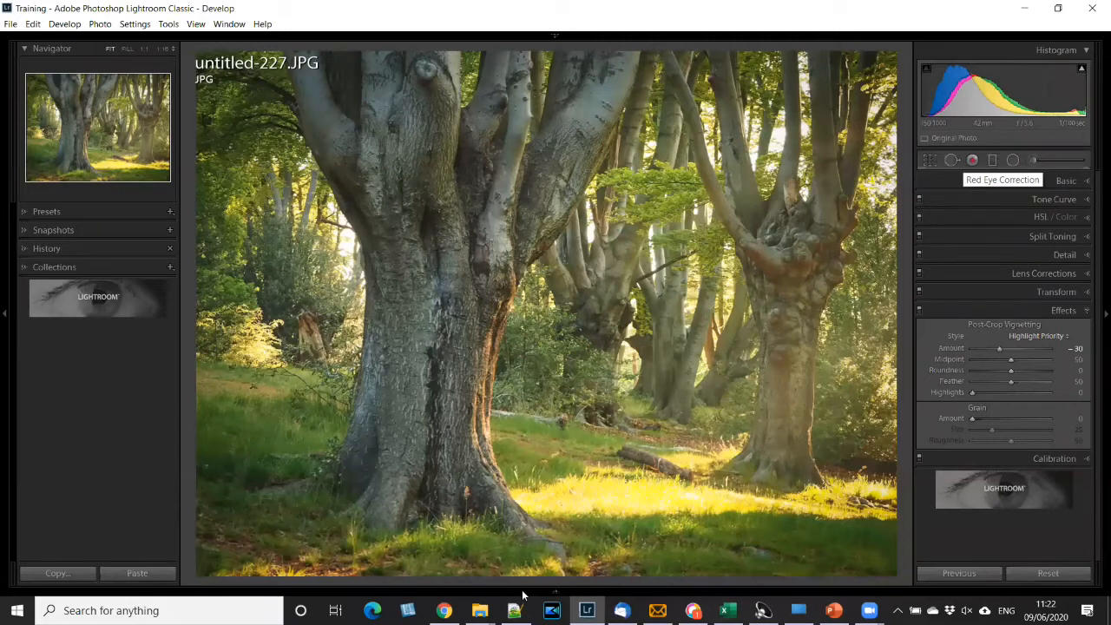
- Switch to Webex Teams, reply "new deployment" in the open chat, and return to Lightroom Classic
{"action": "key", "text": "alt+Tab"}
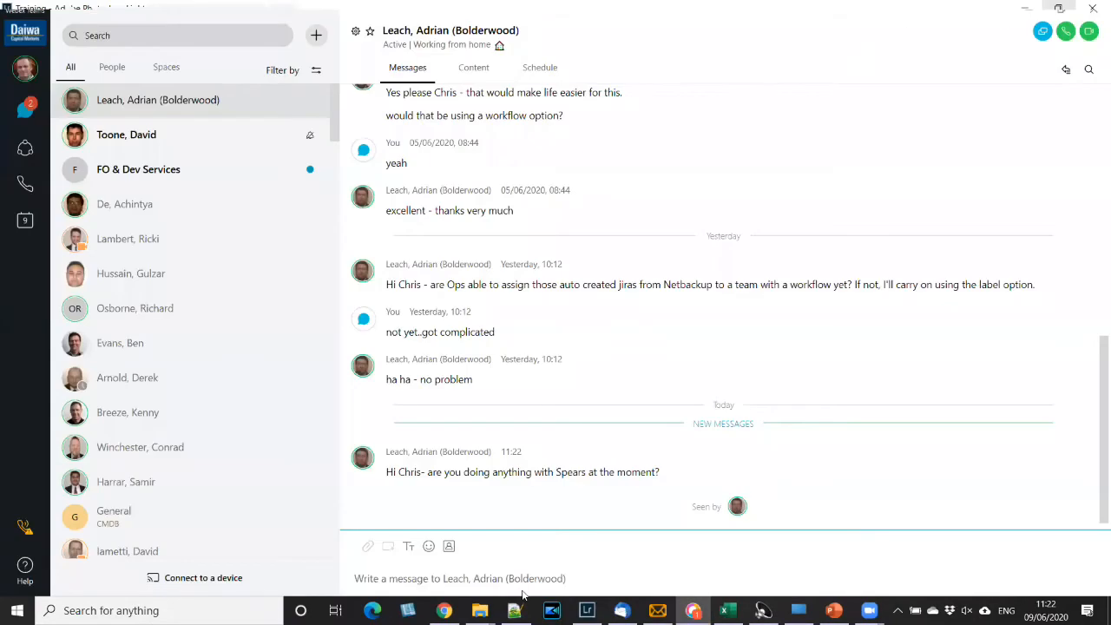
{"action": "type", "text": "new deployment"}
{"action": "key", "text": "Return"}
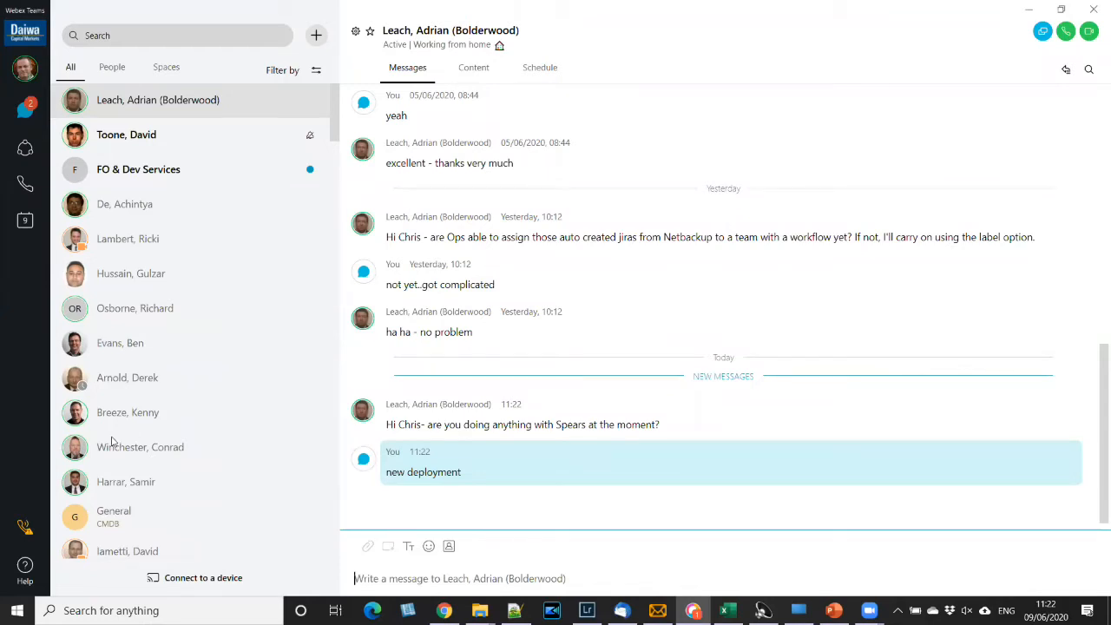
{"action": "key", "text": "alt+Tab"}
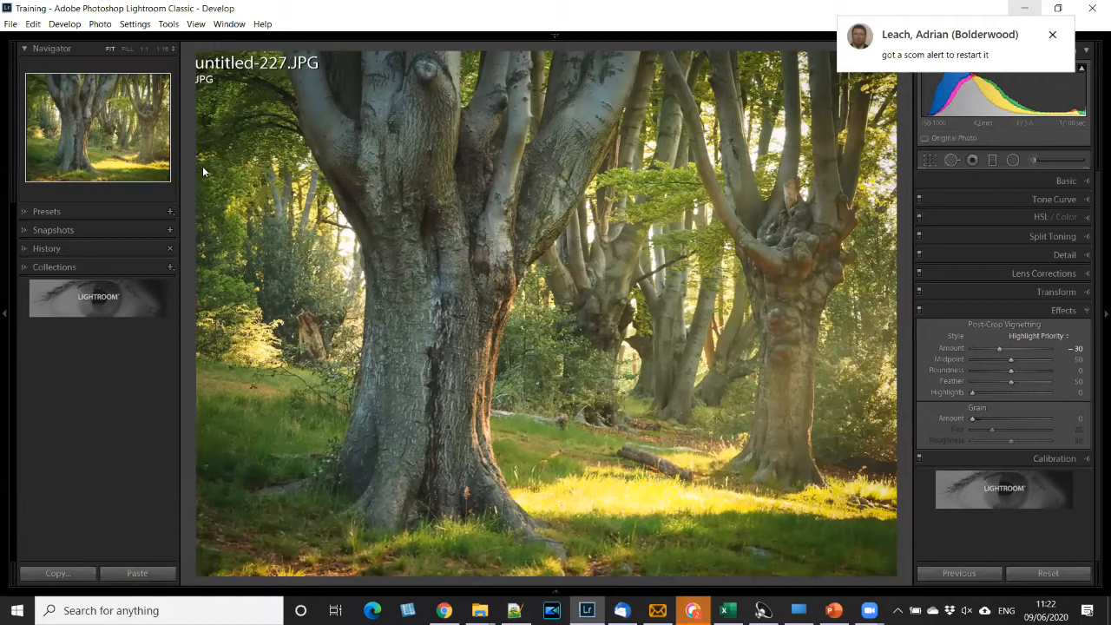
- Open the chat from the new message notification in Webex Teams, reply "ignore it", and return to Lightroom Classic
{"action": "left_click", "coordinate": [953, 46]}
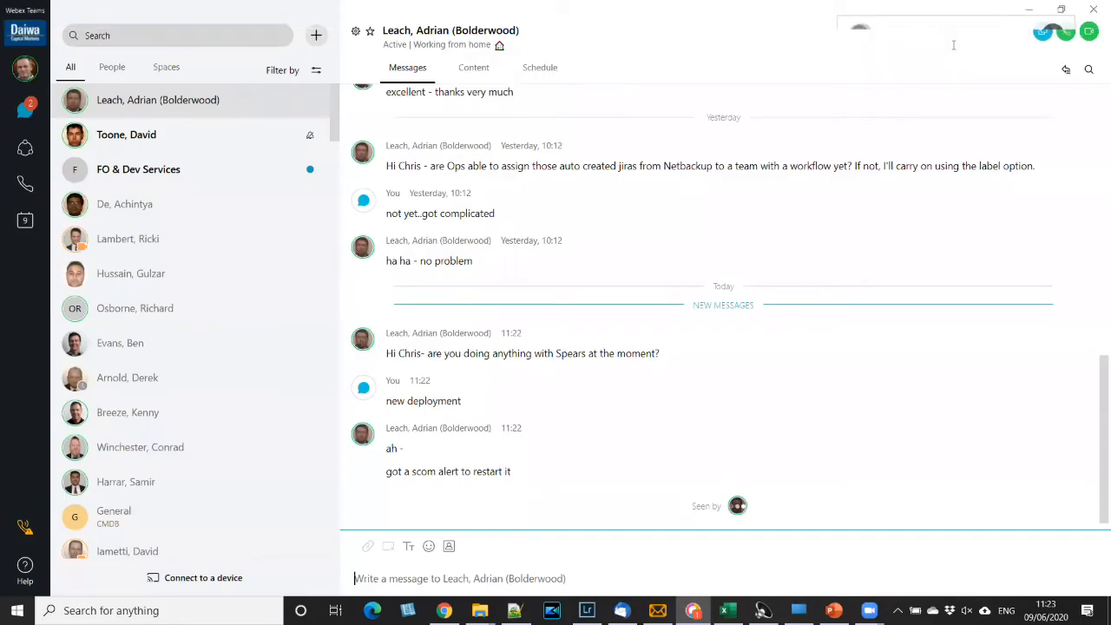
{"action": "type", "text": "ignore it"}
{"action": "key", "text": "Return"}
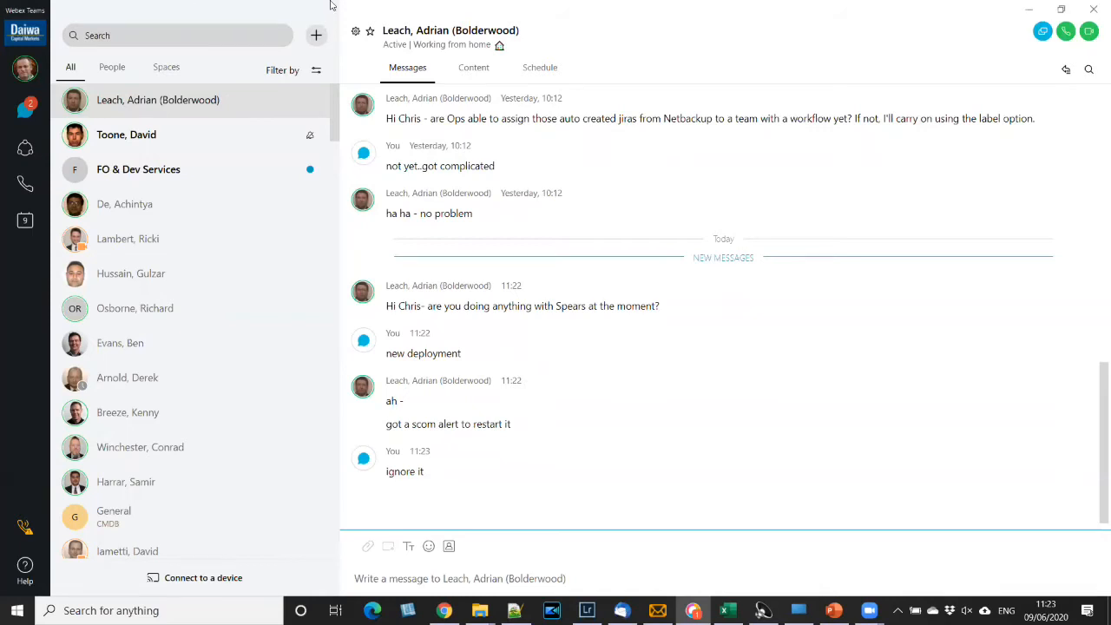
{"action": "key", "text": "alt+Tab"}
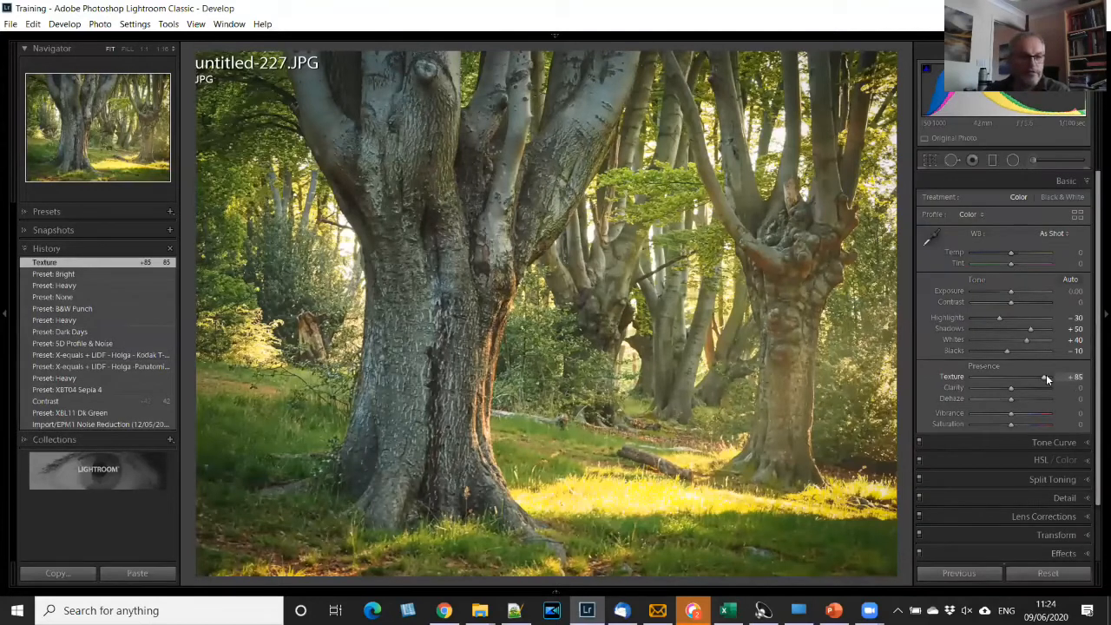
- Set Clarity to -91 and Vibrance to +67 in the Basic adjustments
{"action": "left_click", "coordinate": [975, 387]}
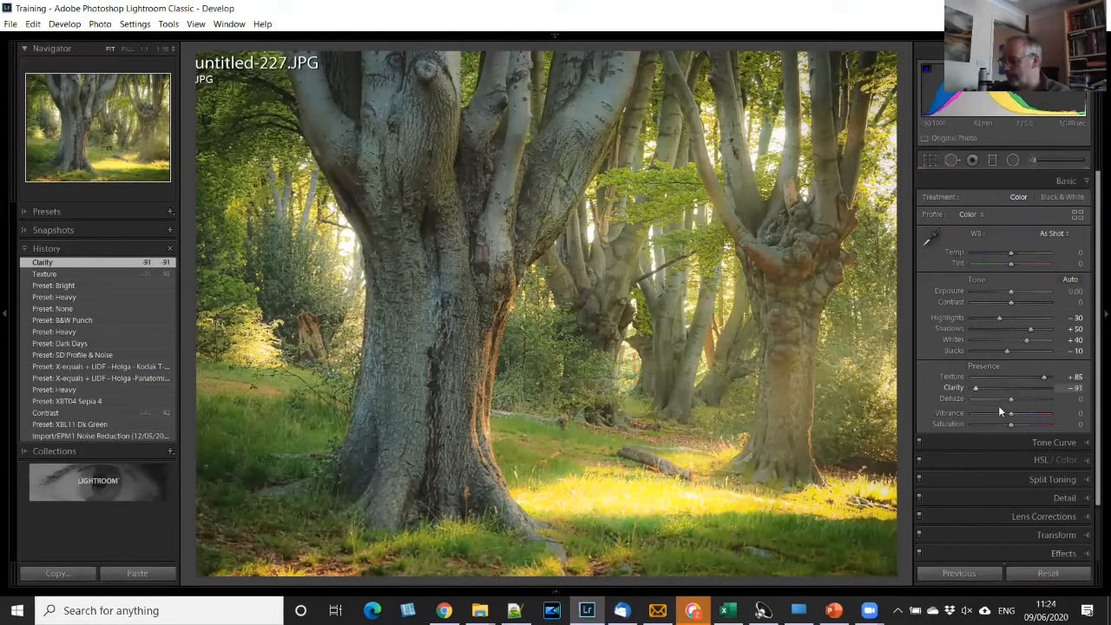
{"action": "left_click", "coordinate": [1038, 418]}
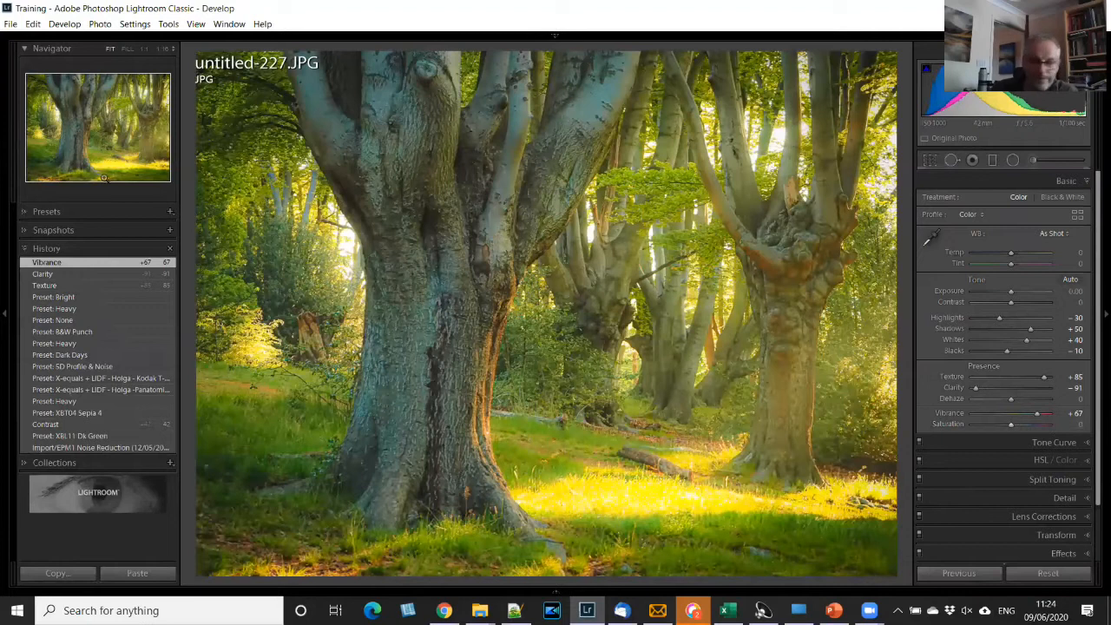
- Compare the latest Heavy and None preset states in the history, and copy the Heavy step's settings to Before
{"action": "left_click", "coordinate": [71, 310]}
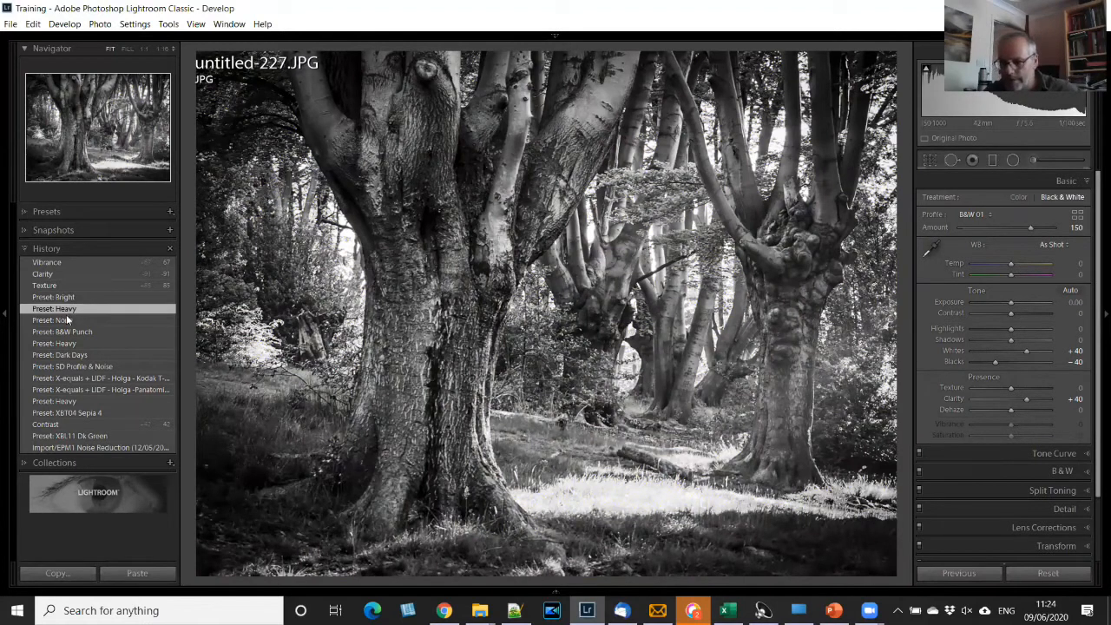
{"action": "left_click", "coordinate": [66, 320]}
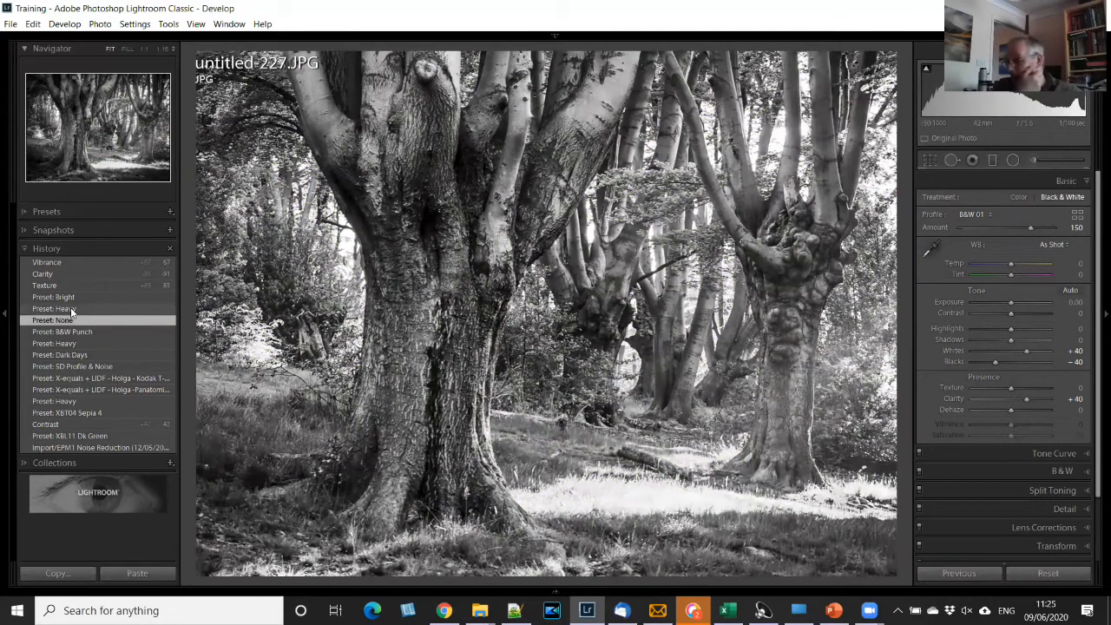
{"action": "left_click", "coordinate": [73, 309]}
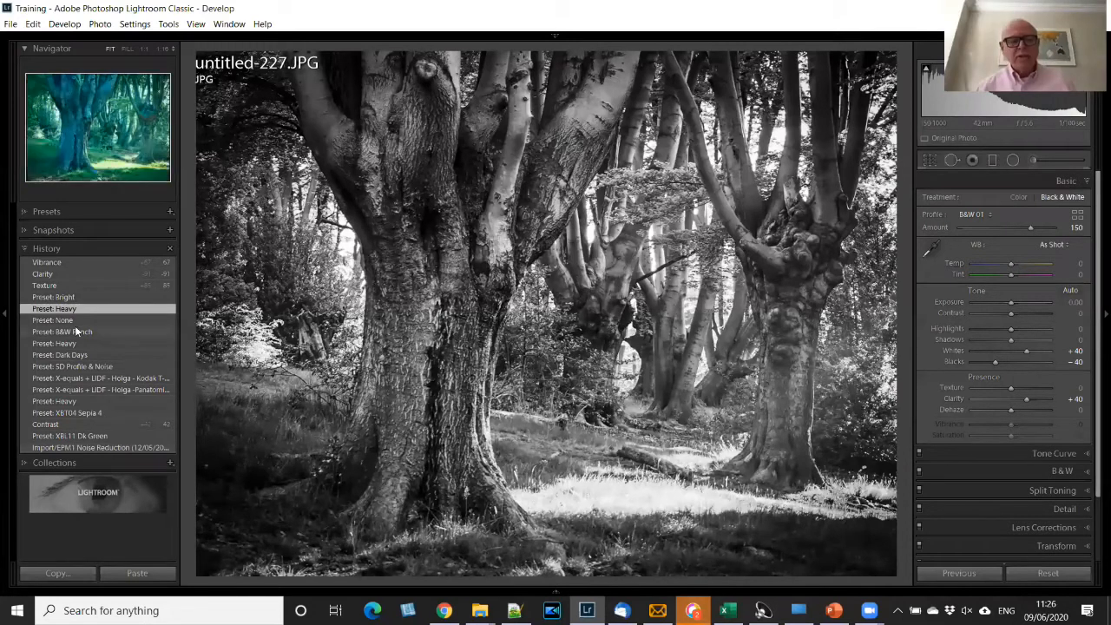
{"action": "right_click", "coordinate": [122, 345]}
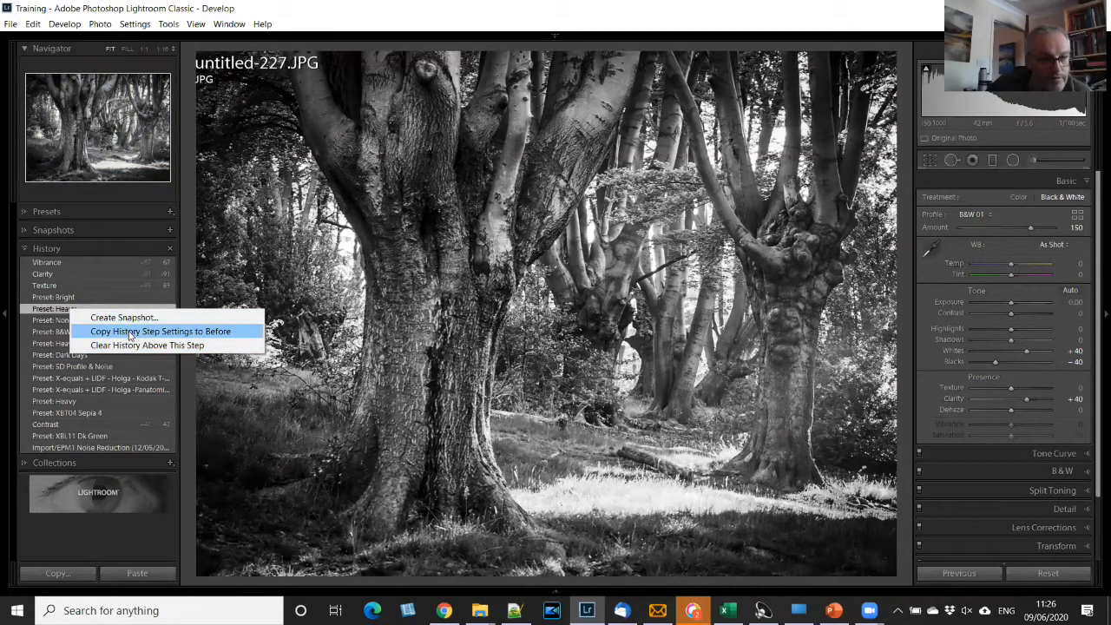
{"action": "left_click", "coordinate": [159, 334]}
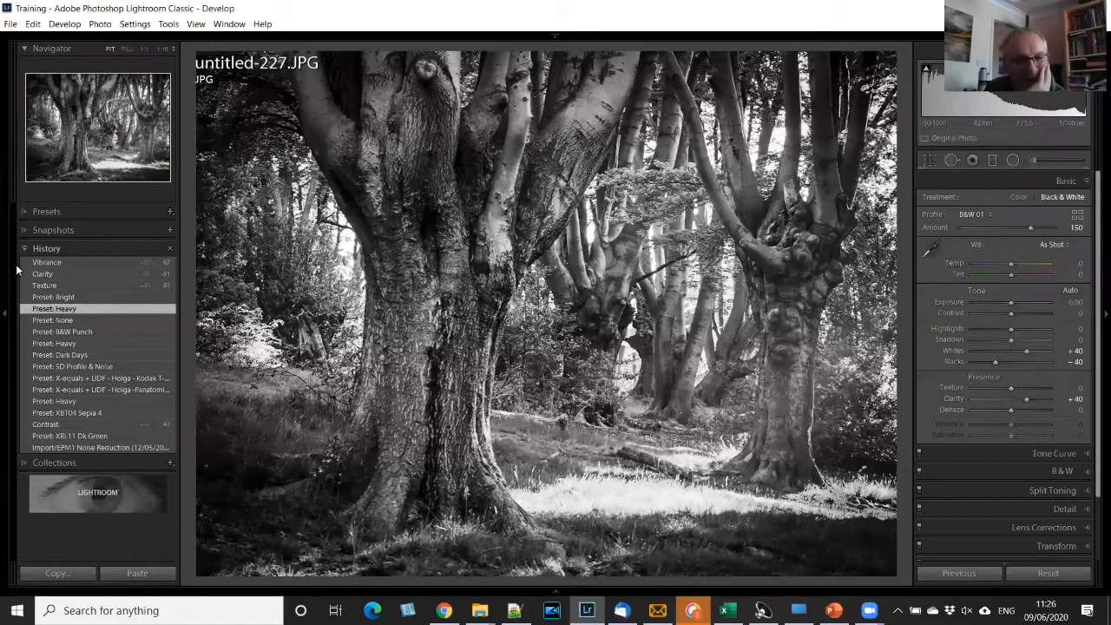
- Revisit the Vibrance and Bright history states, and return the photo to the black-and-white Heavy vignetting state
{"action": "left_click", "coordinate": [62, 263]}
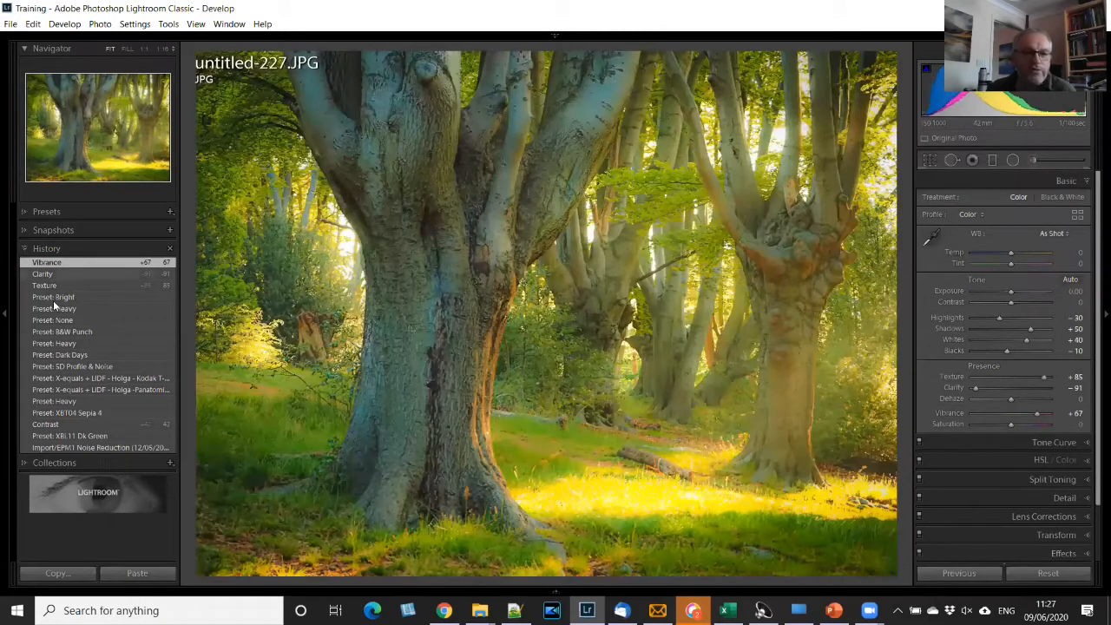
{"action": "left_click", "coordinate": [54, 300]}
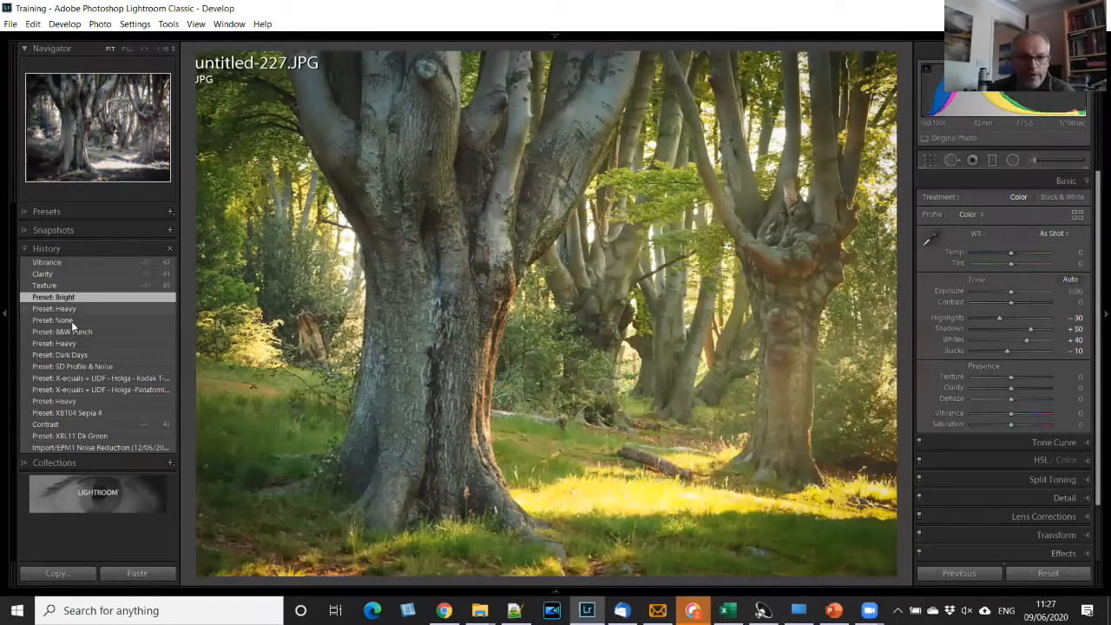
{"action": "left_click", "coordinate": [67, 311]}
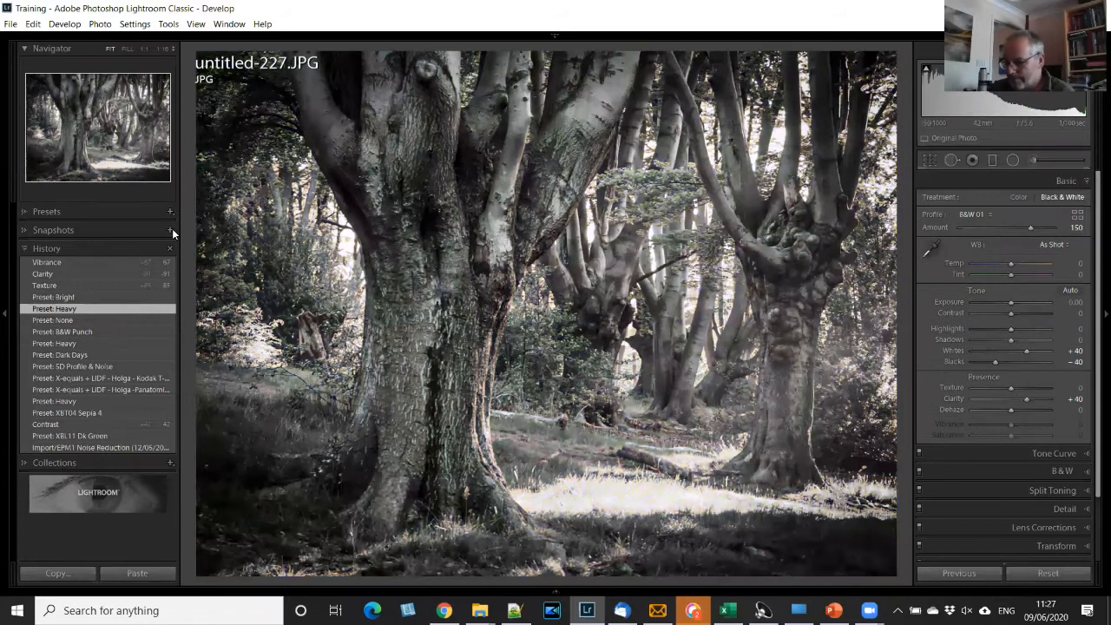
- Create a snapshot of the black-and-white Heavy vignetting version named "I kind of like this one"
{"action": "left_click", "coordinate": [172, 228]}
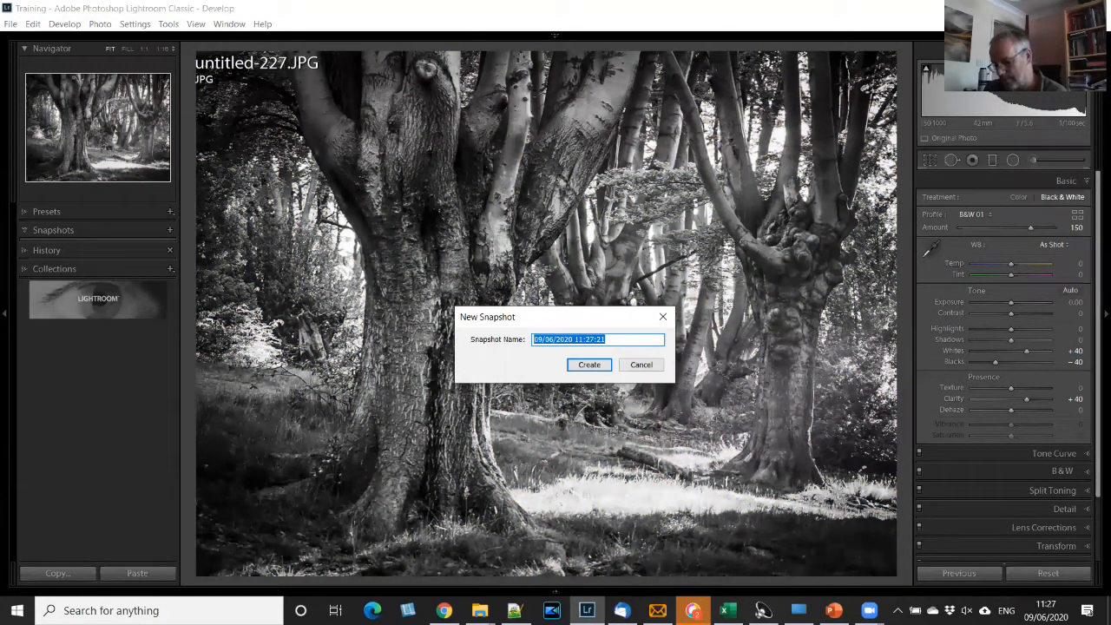
{"action": "type", "text": "1"}
{"action": "type", "text": " kindo"}
{"action": "type", "text": "of like t"}
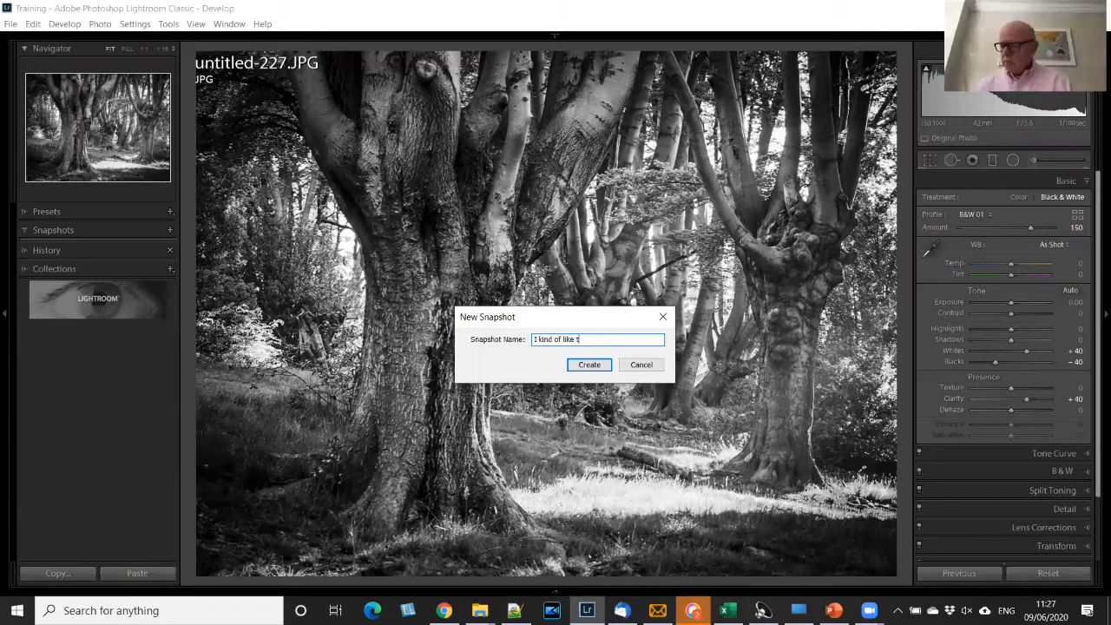
{"action": "type", "text": "his one"}
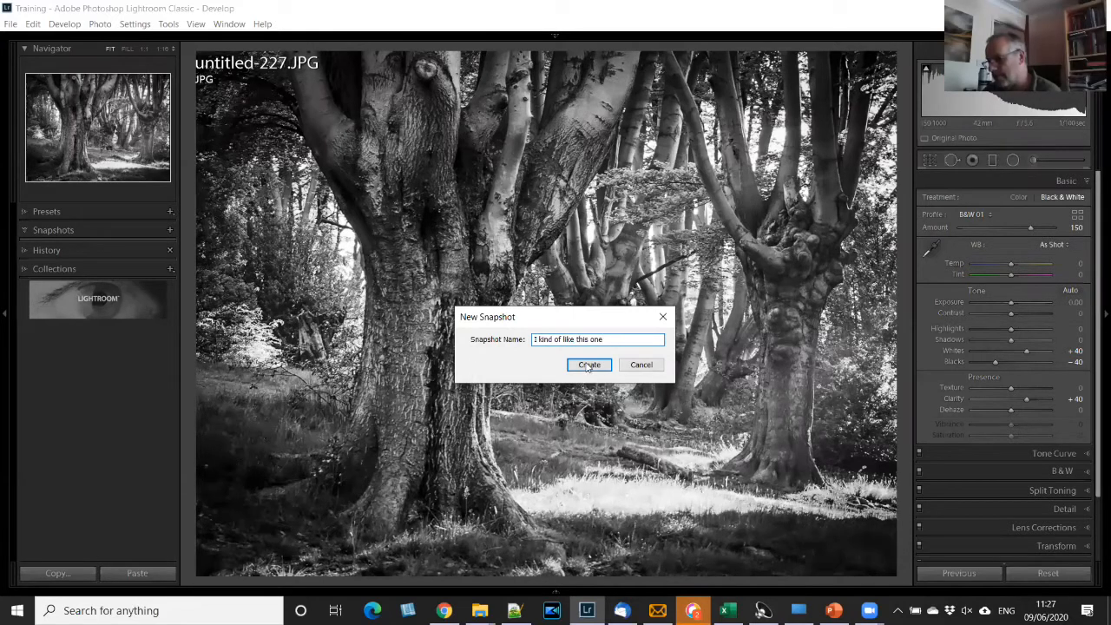
{"action": "left_click", "coordinate": [588, 366]}
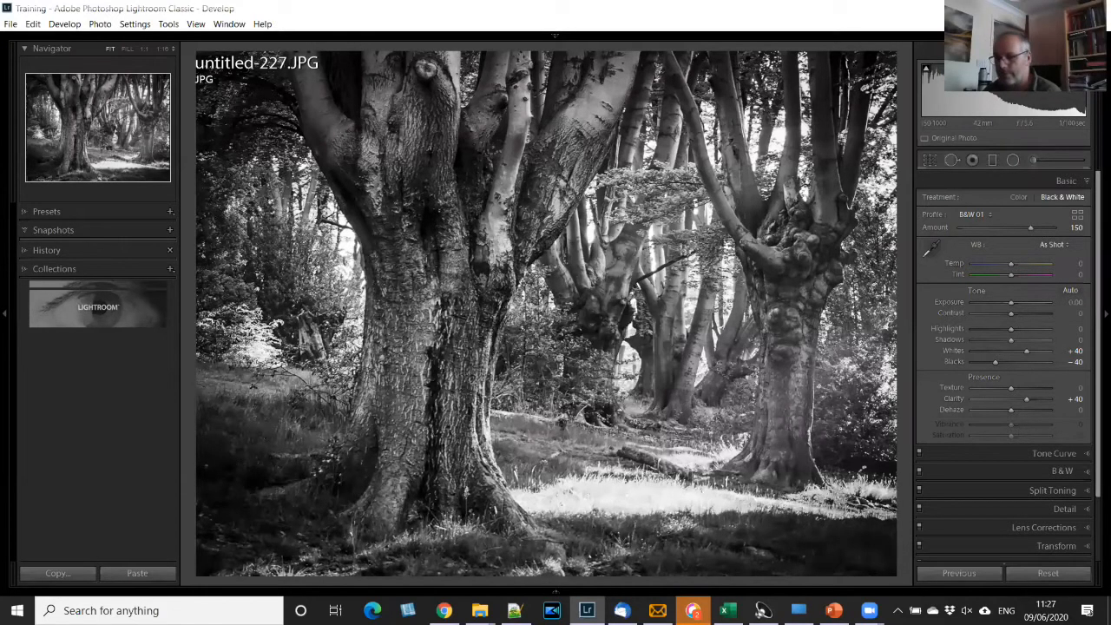
- With the history expanded, set Temp to +42 and Highlights to +64, and pull the RGB point curve sharply down to darken the photo
{"action": "left_click", "coordinate": [87, 250]}
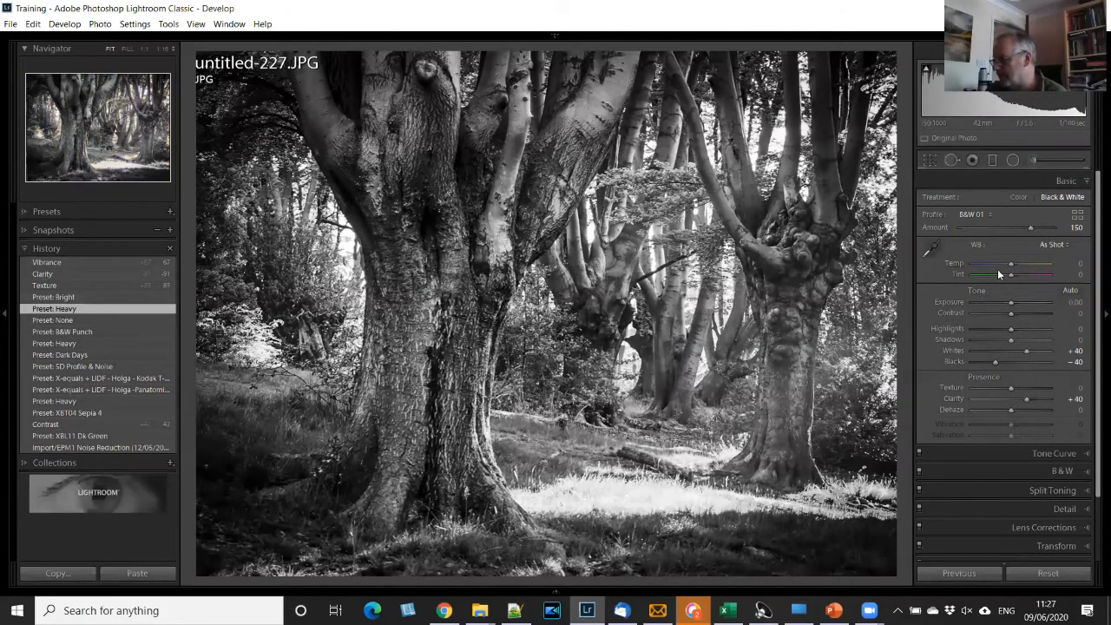
{"action": "left_click_drag", "start_coordinate": [1011, 263], "coordinate": [1027, 263]}
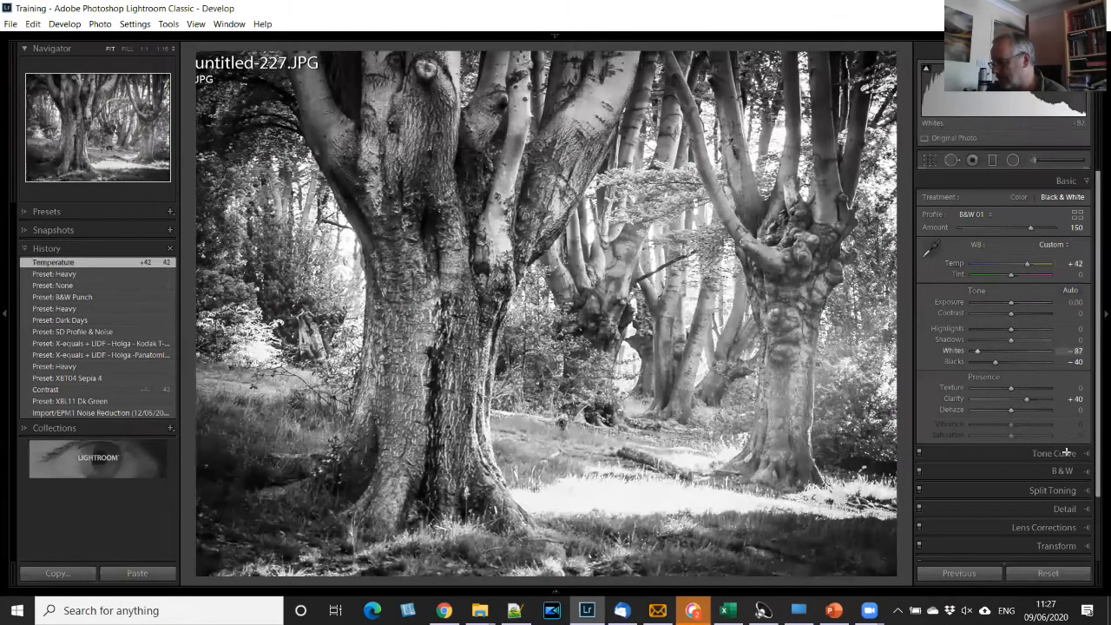
{"action": "left_click", "coordinate": [1054, 453]}
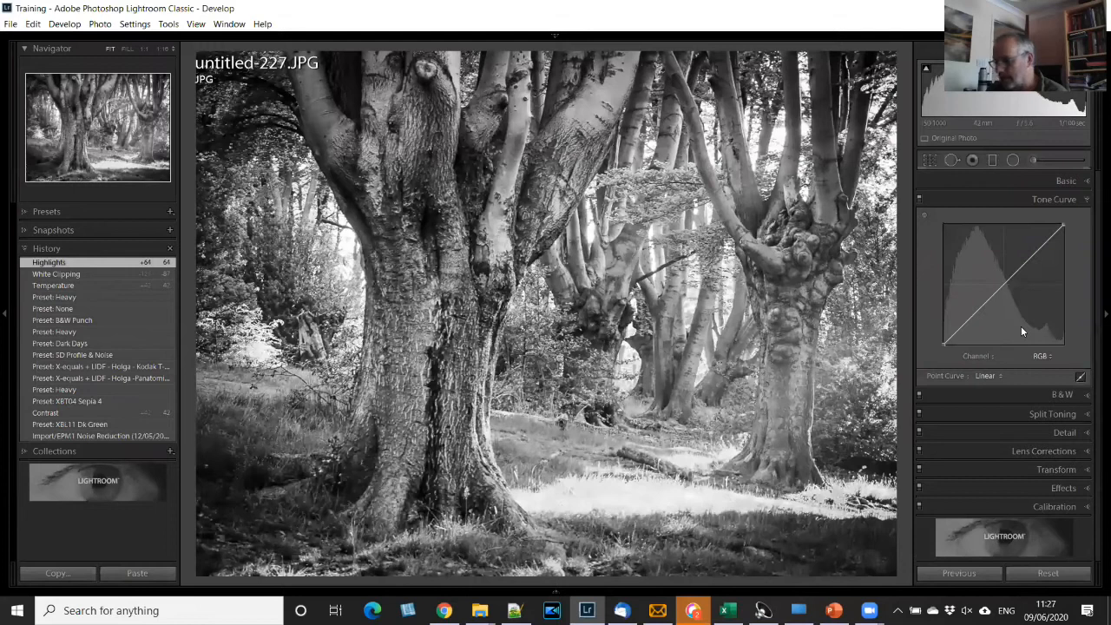
{"action": "left_click_drag", "start_coordinate": [1022, 328], "coordinate": [1020, 324]}
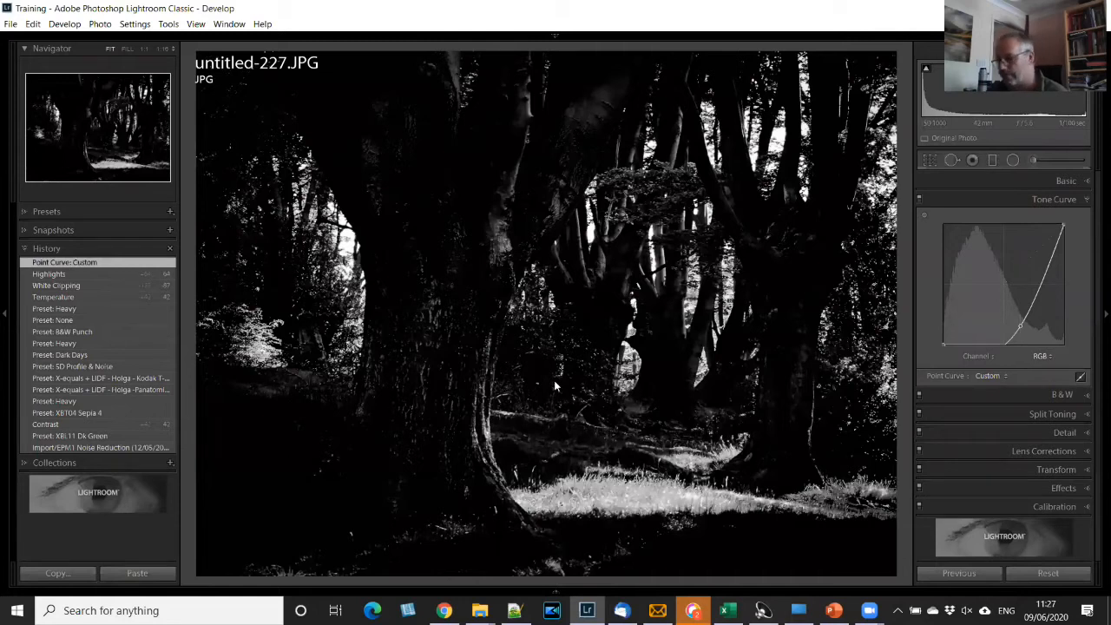
- Save the darkened version as a new snapshot named "Really Dark"
{"action": "key", "text": "ctrl+n"}
{"action": "type", "text": "Really"}
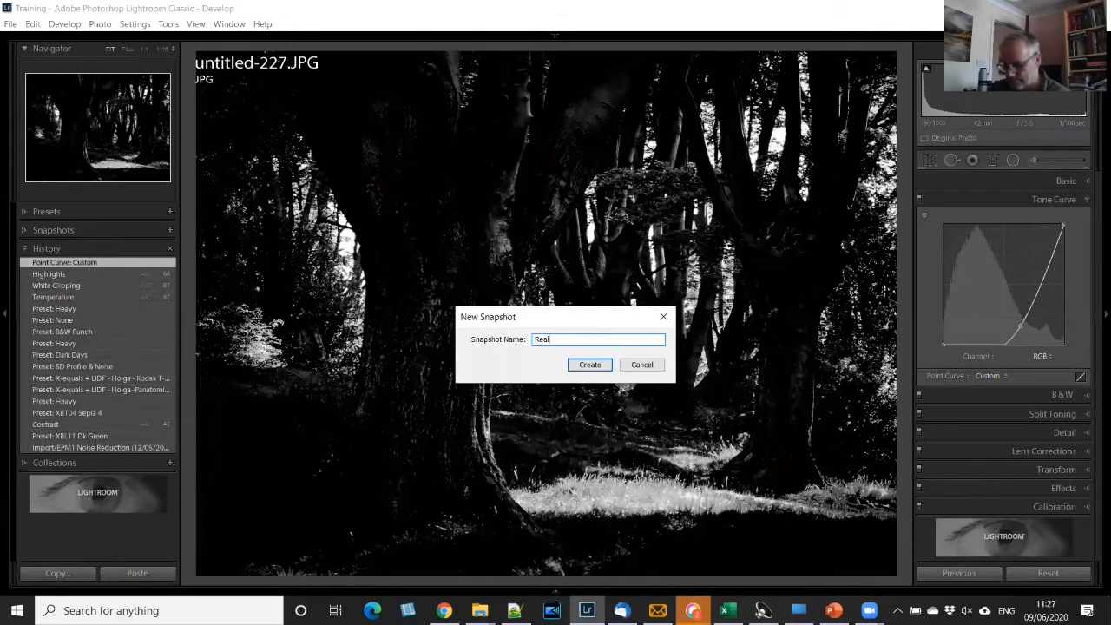
{"action": "type", "text": " Dark"}
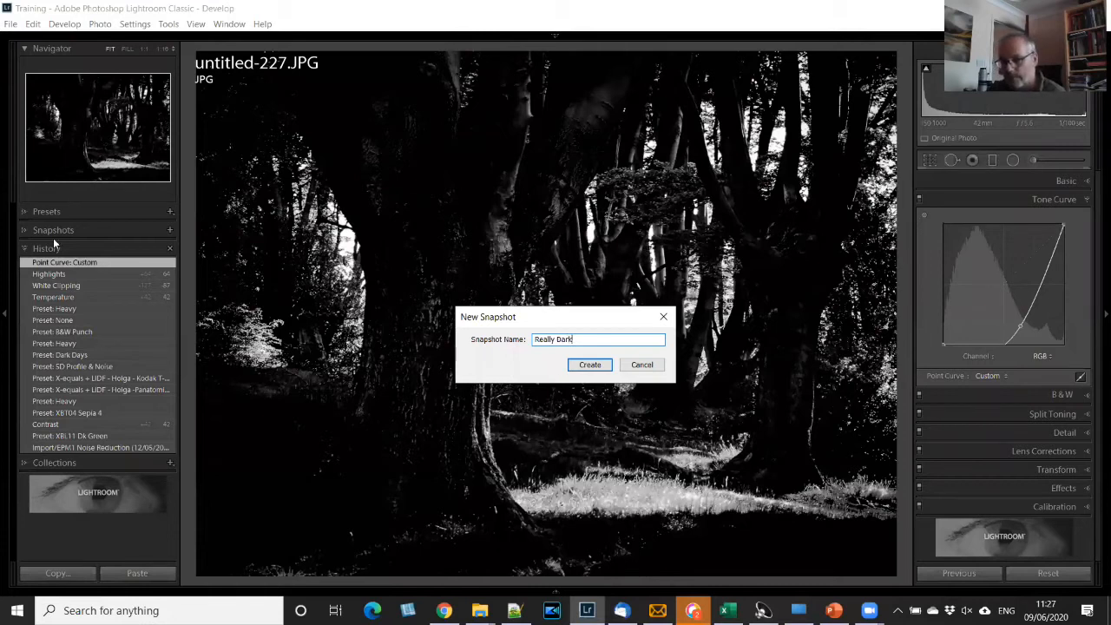
{"action": "key", "text": "Return"}
- Expand the snapshots list and restore the photo to the "I kind of like this one" snapshot
{"action": "left_click", "coordinate": [27, 228]}
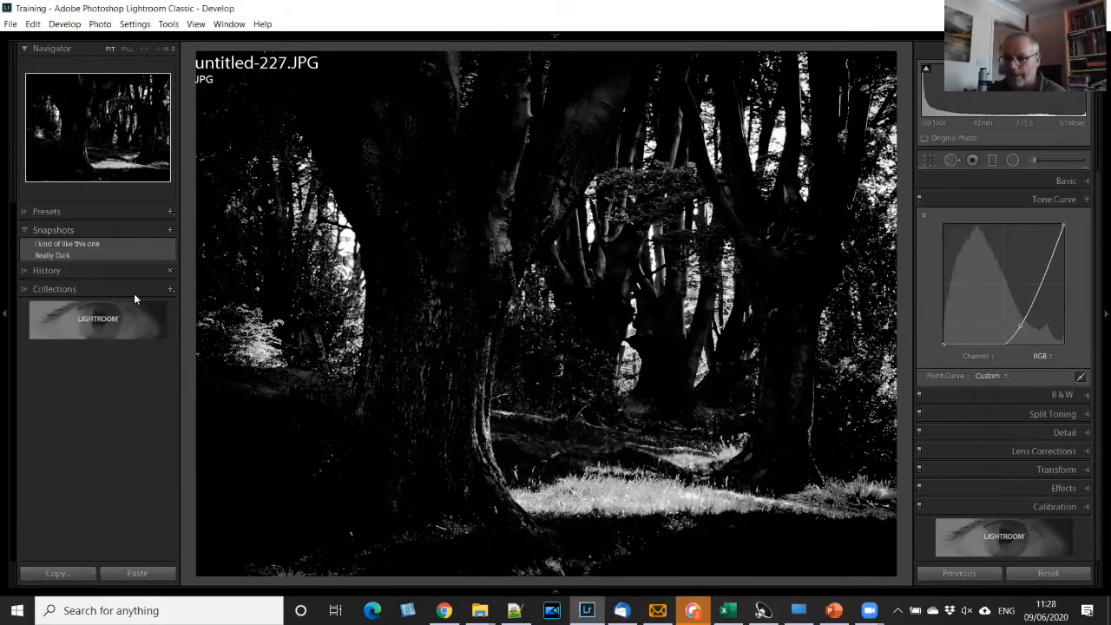
{"action": "left_click", "coordinate": [77, 245]}
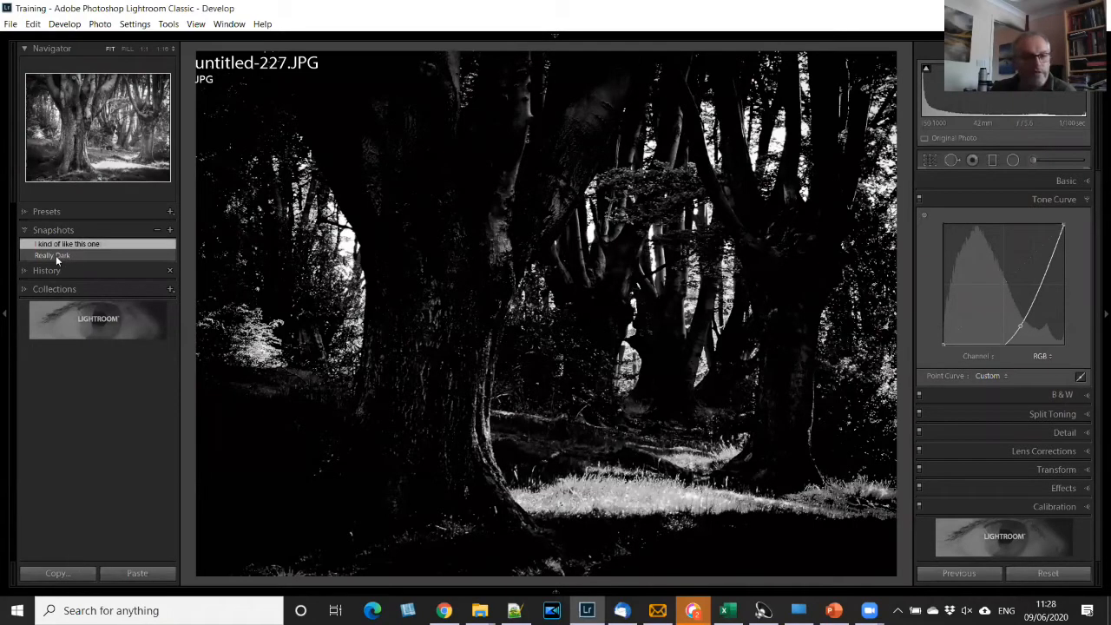
{"action": "left_click", "coordinate": [57, 246]}
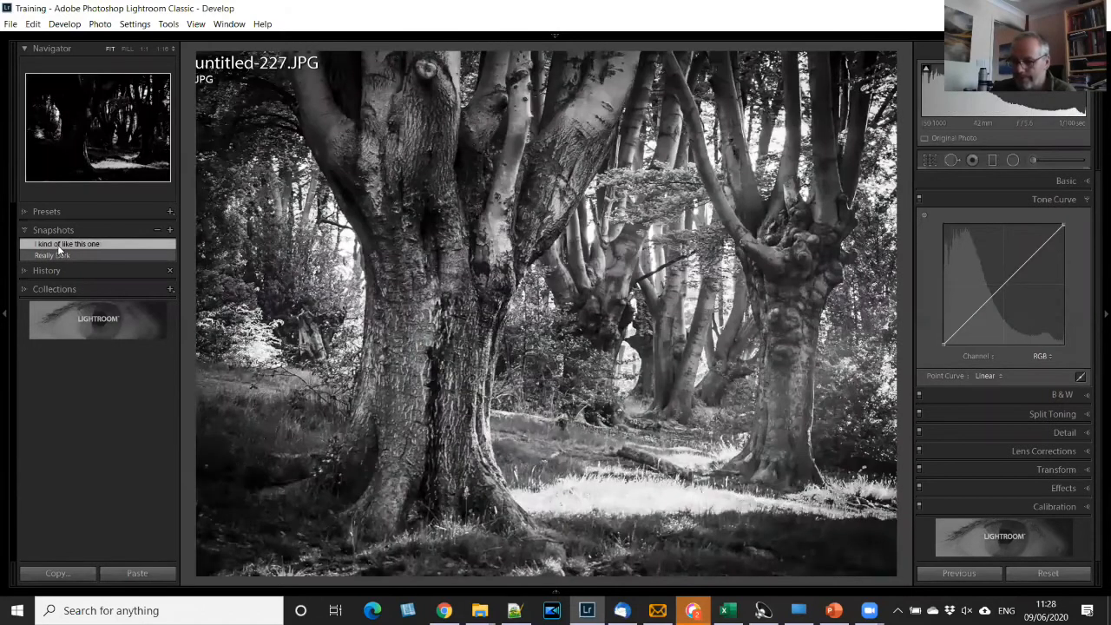
- Compare the "Really Dark" snapshot with "I kind of like this one", and check how the snapshot switches are recorded in the history
{"action": "left_click", "coordinate": [61, 254]}
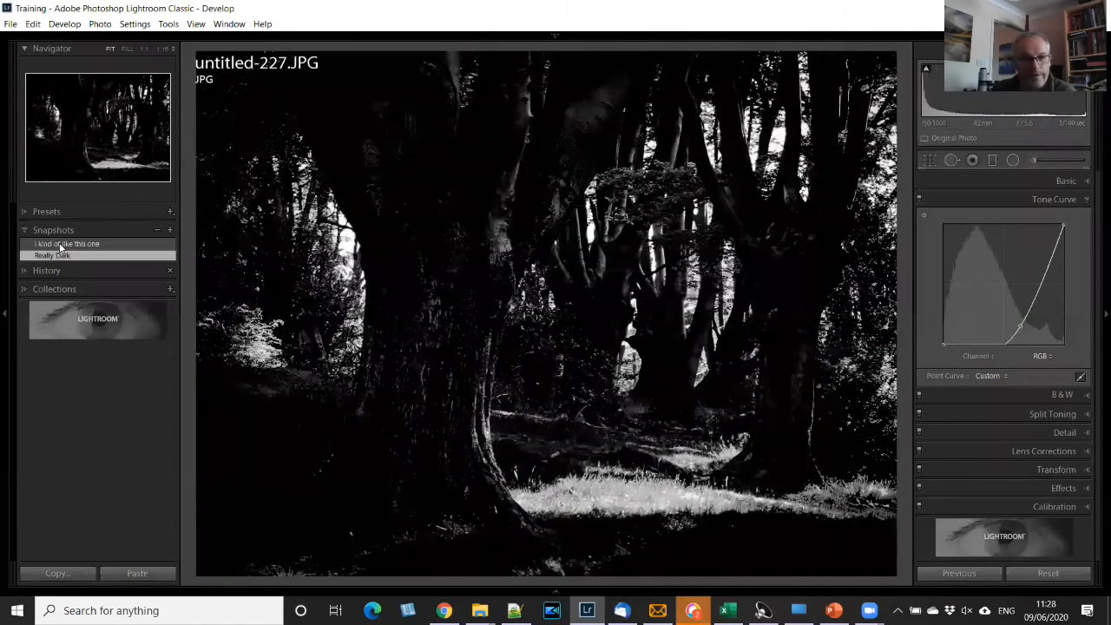
{"action": "left_click", "coordinate": [62, 244]}
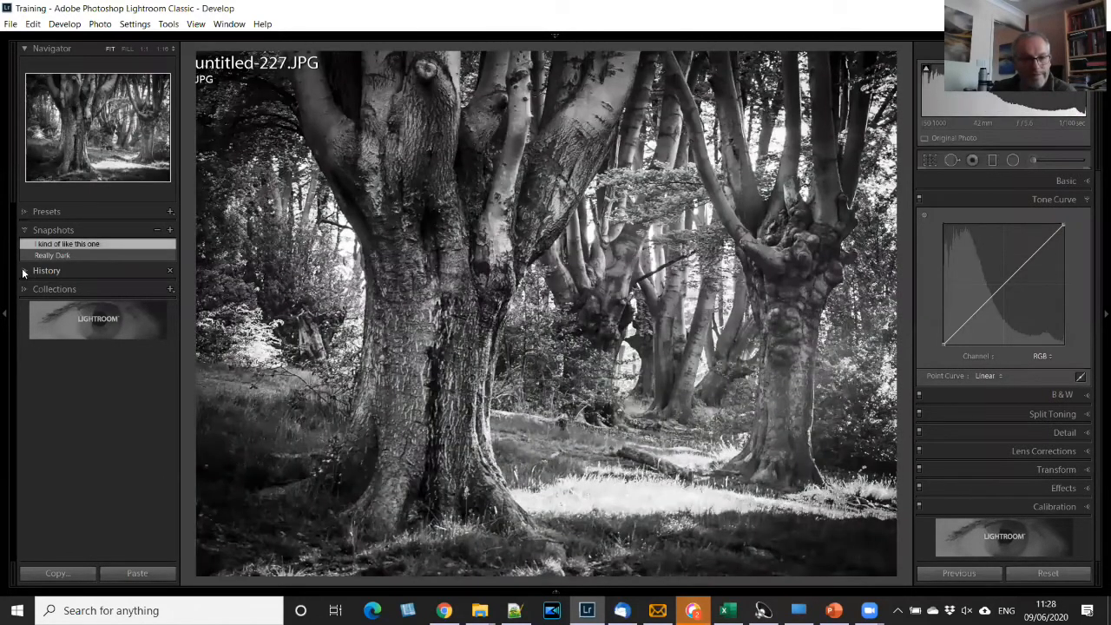
{"action": "left_click", "coordinate": [25, 271]}
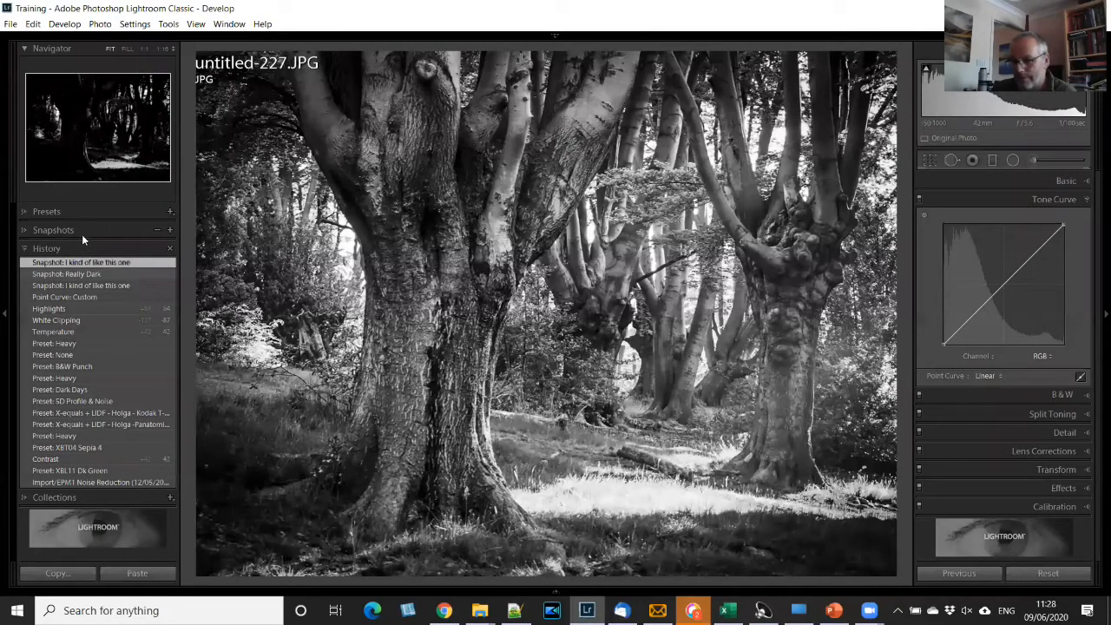
{"action": "left_click", "coordinate": [26, 231]}
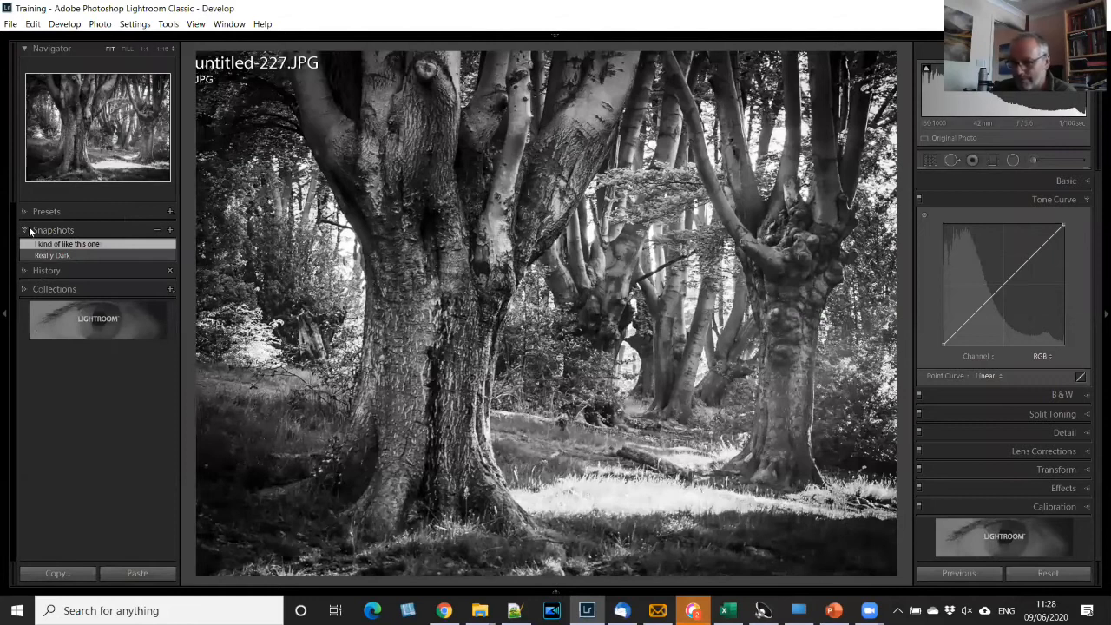
- Turn off Solo Mode to view Snapshots and History together with "I kind of like this one" applied, and collapse both sections
{"action": "right_click", "coordinate": [17, 235]}
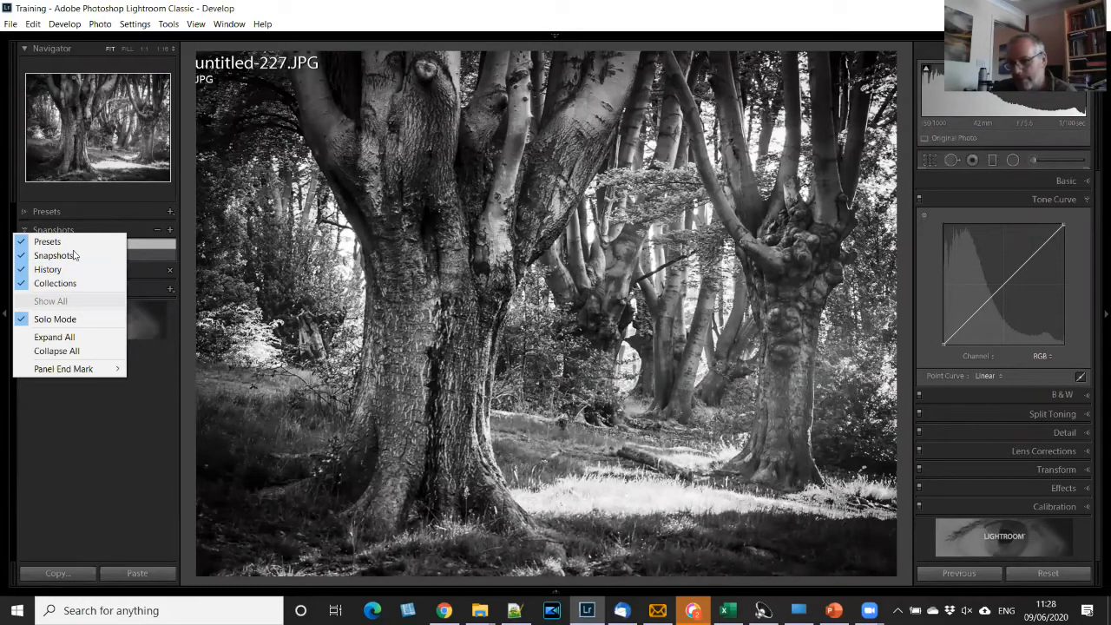
{"action": "left_click", "coordinate": [68, 319]}
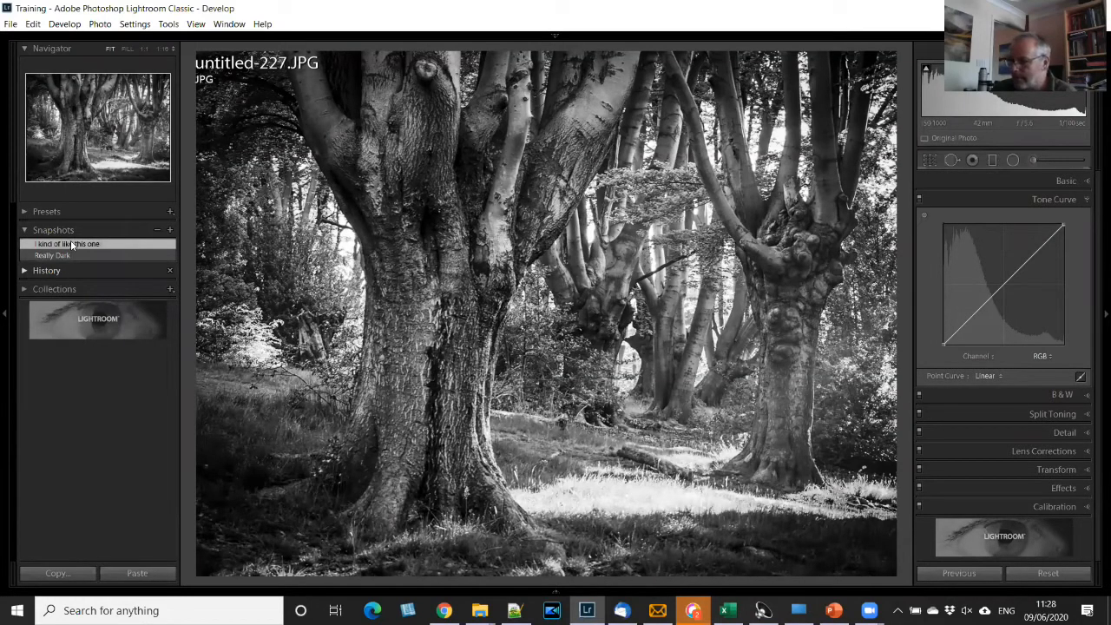
{"action": "left_click", "coordinate": [71, 240]}
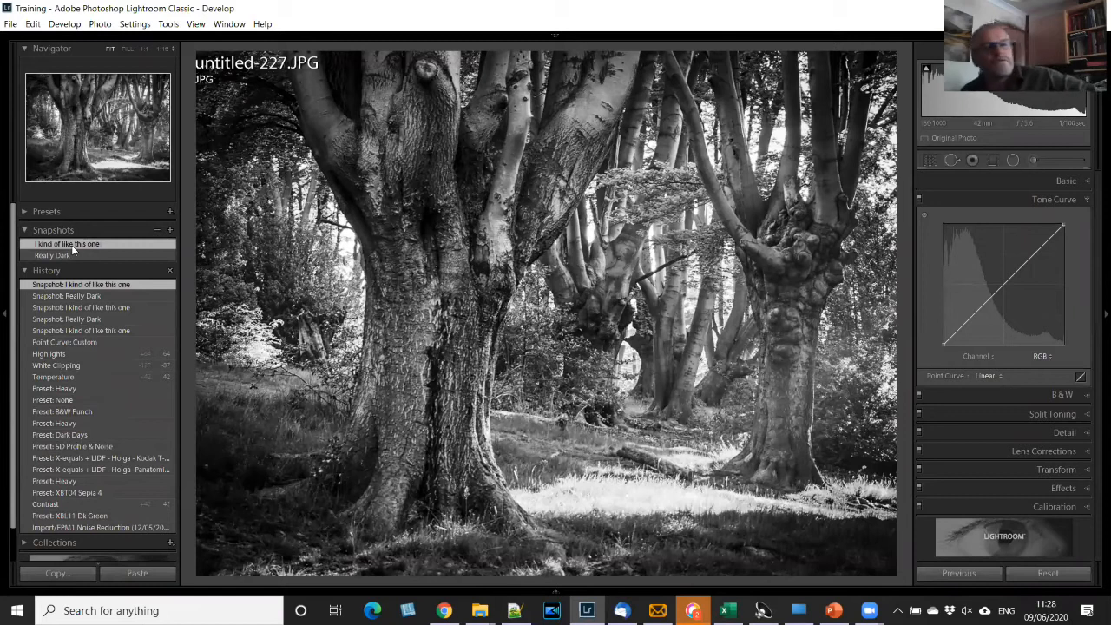
{"action": "left_click", "coordinate": [29, 231]}
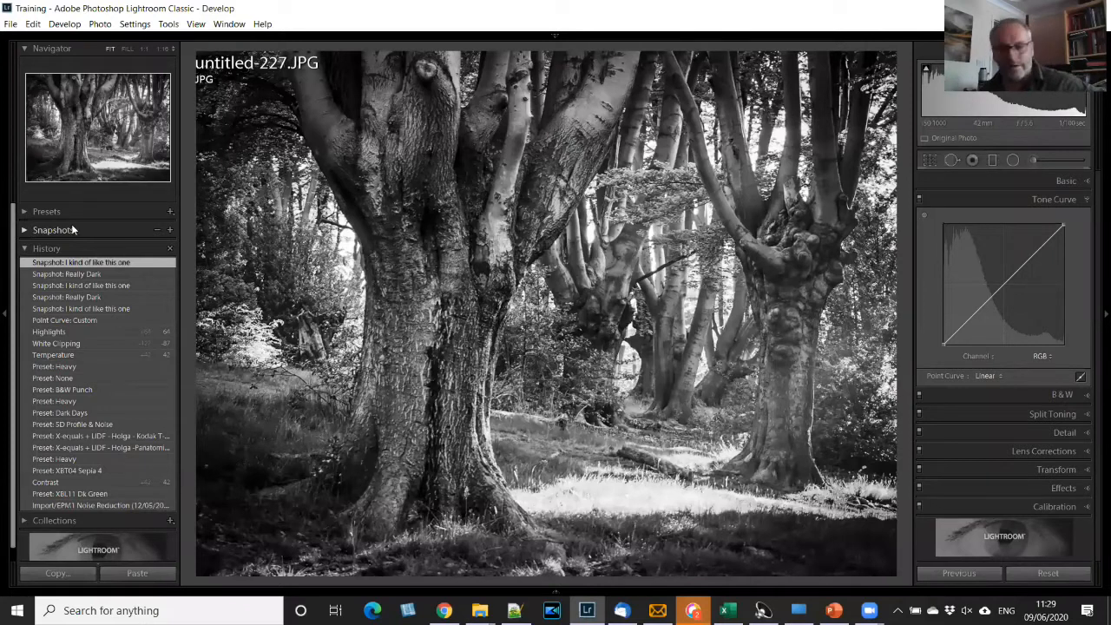
{"action": "left_click", "coordinate": [25, 250]}
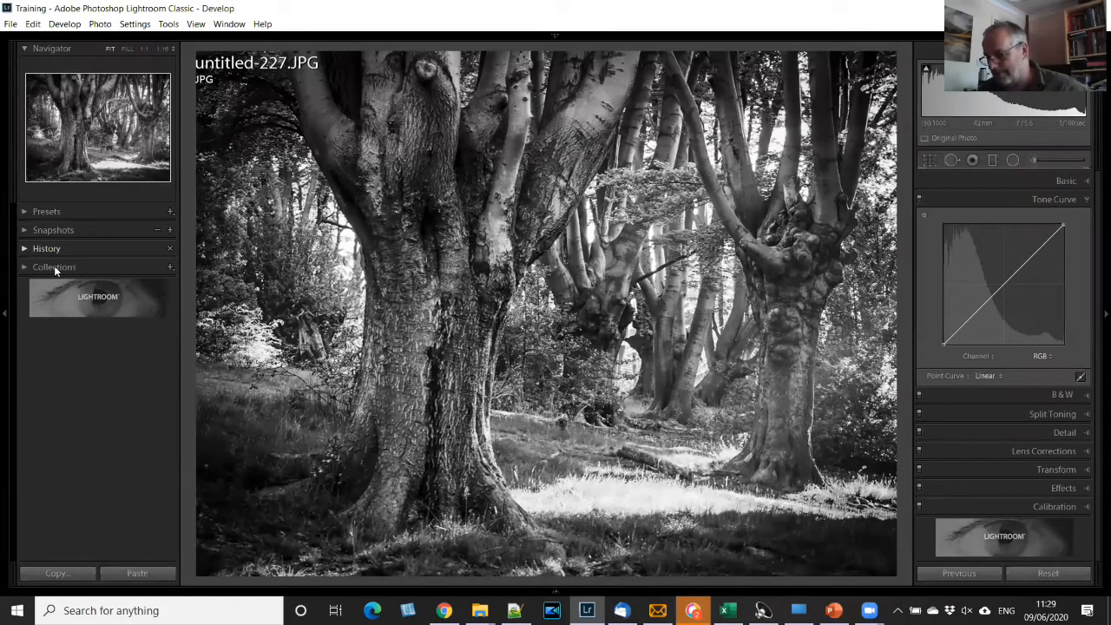
- Expand the collections, show the filmstrip, and open untitled-373.JPG from the Five Stars smart collection
{"action": "left_click", "coordinate": [54, 267]}
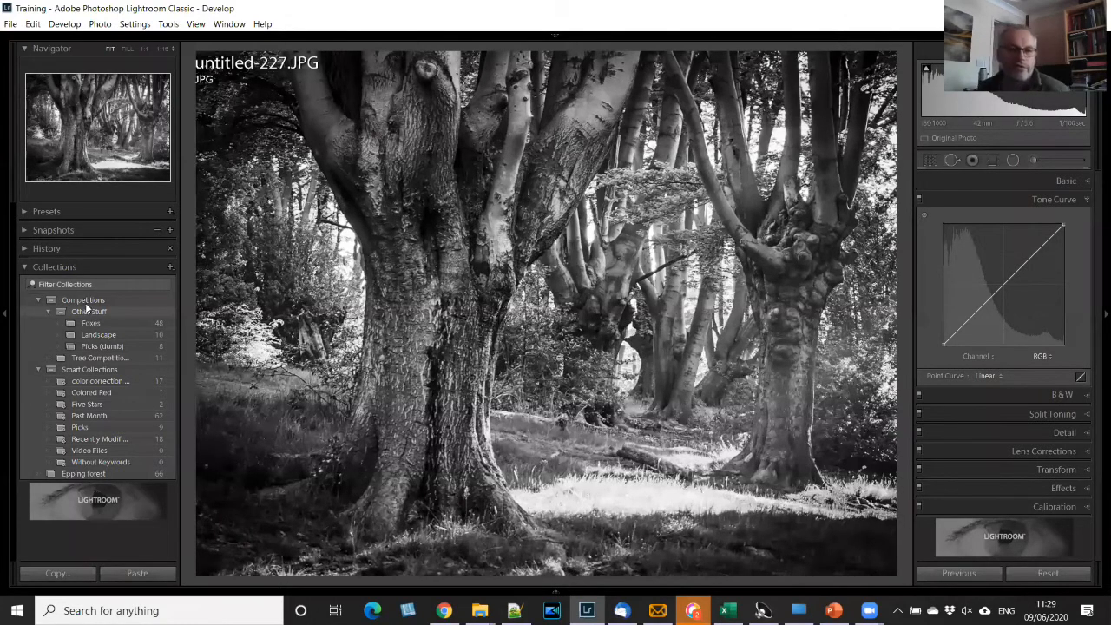
{"action": "key", "text": "F6"}
{"action": "scroll", "coordinate": [48, 296], "scroll_direction": "down", "scroll_amount": 1}
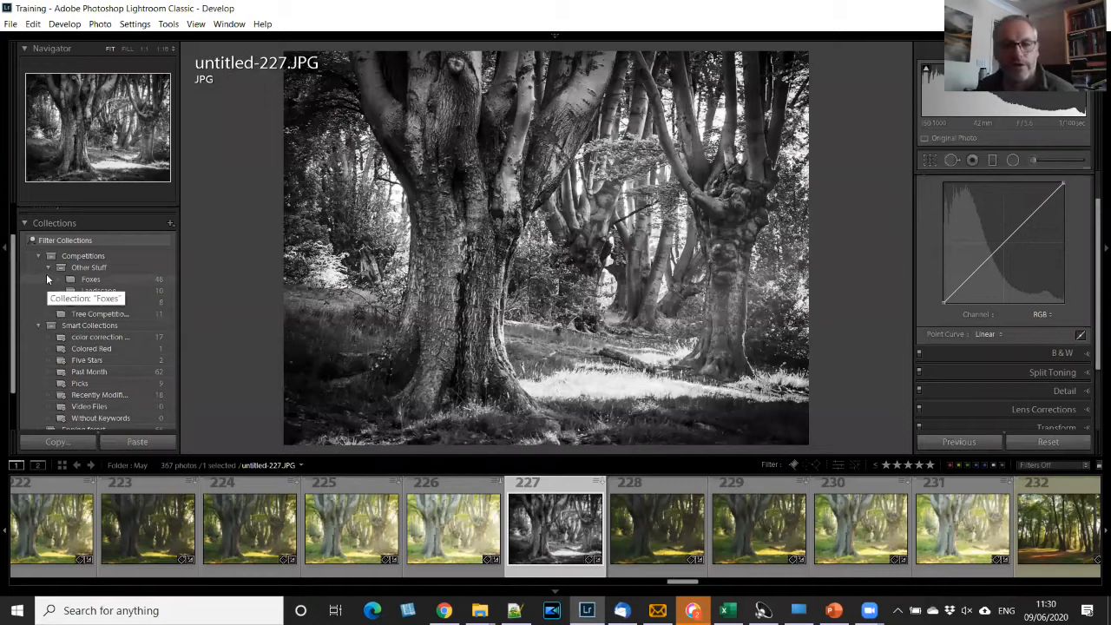
{"action": "left_click", "coordinate": [83, 359]}
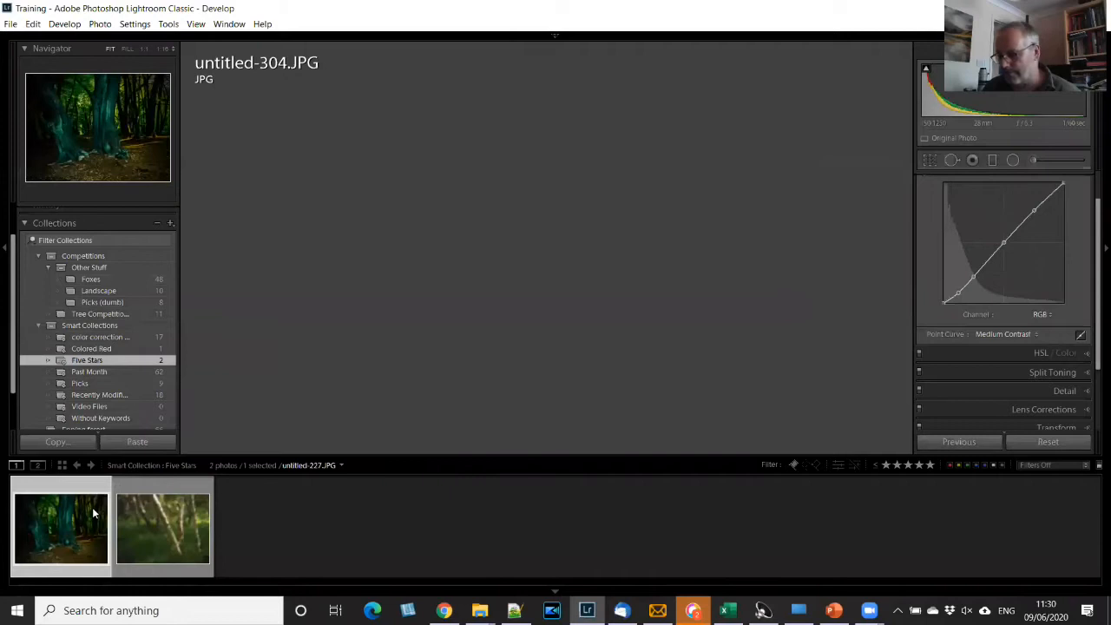
{"action": "left_click", "coordinate": [170, 526]}
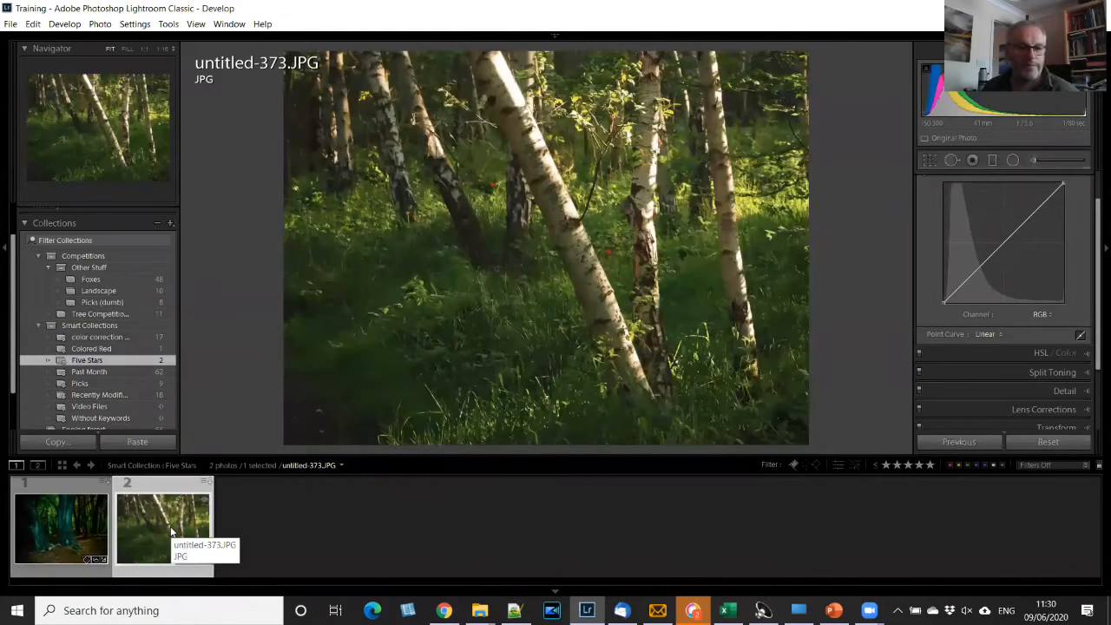
- Open untitled-362.JPG from the Past Month smart collection and collapse the collections list
{"action": "left_click", "coordinate": [89, 370]}
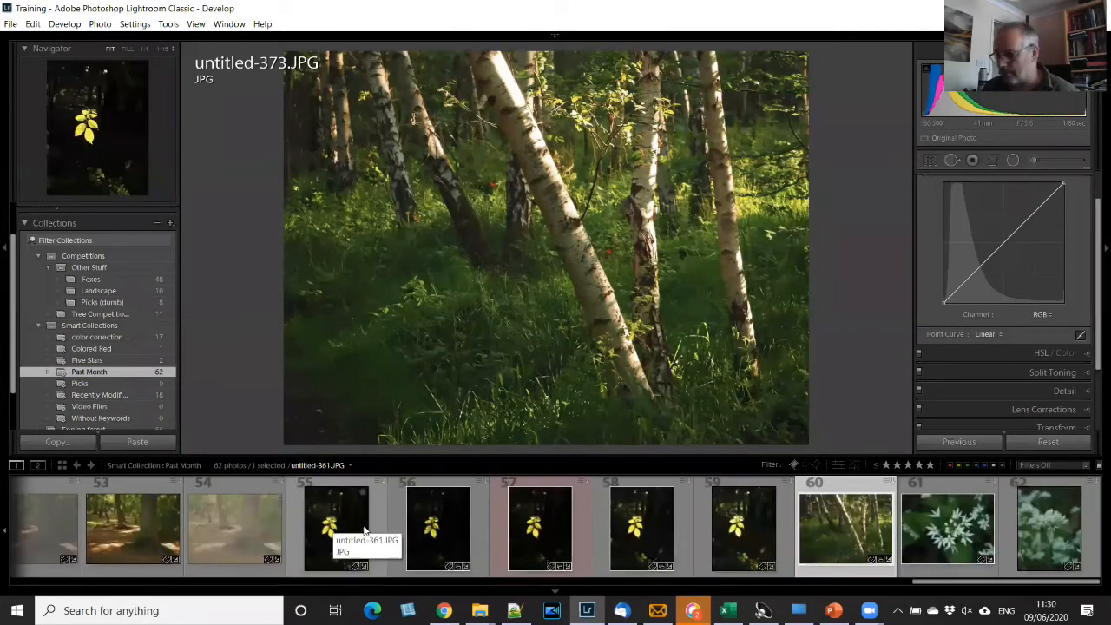
{"action": "left_click", "coordinate": [433, 527]}
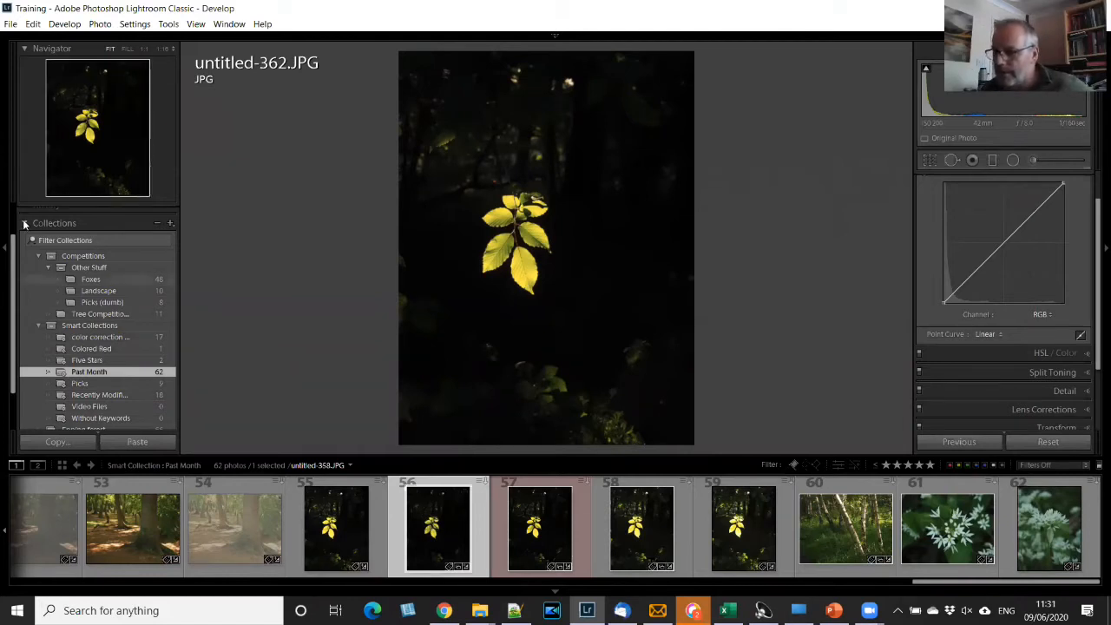
{"action": "left_click", "coordinate": [48, 223]}
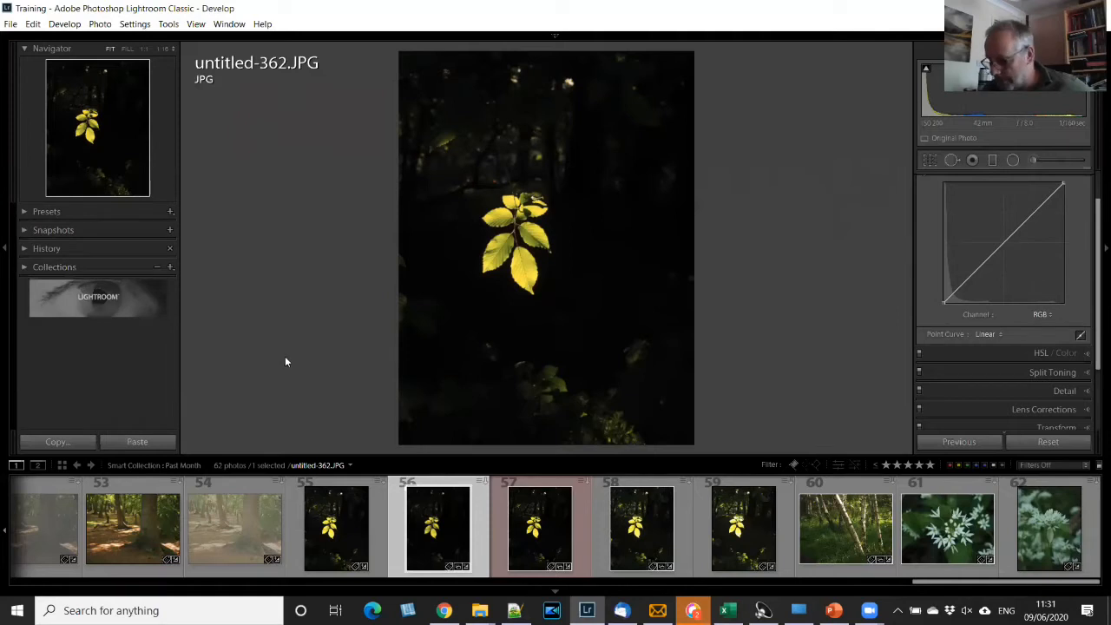
- Return to the Library grid, hide the filmstrip, and open the leaf photo untitled-361.JPG in the Develop module
{"action": "key", "text": "g"}
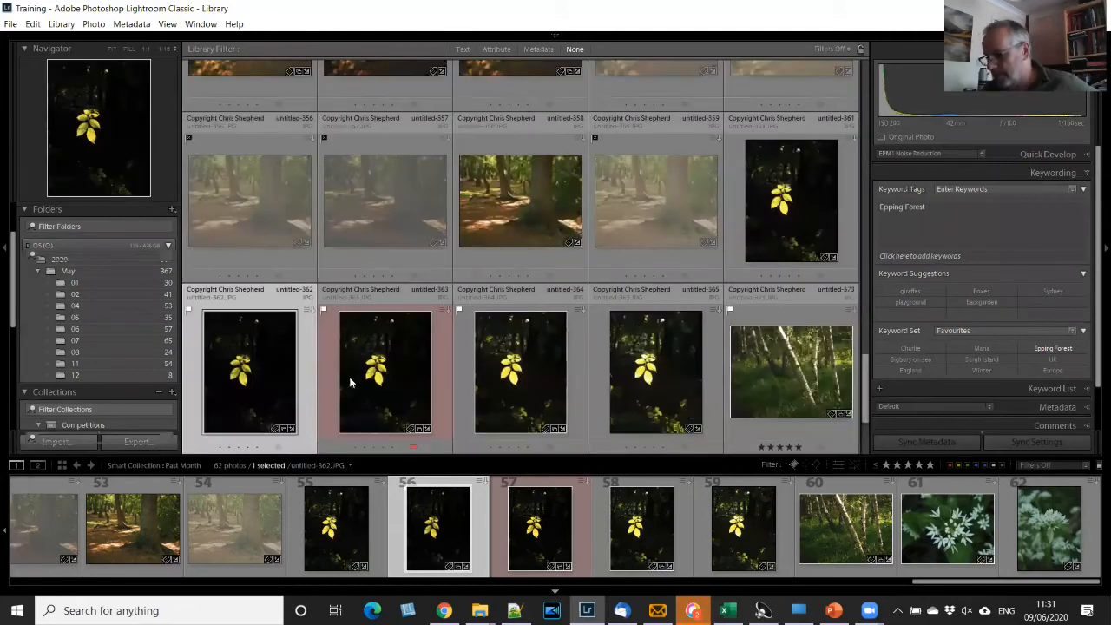
{"action": "key", "text": "F6"}
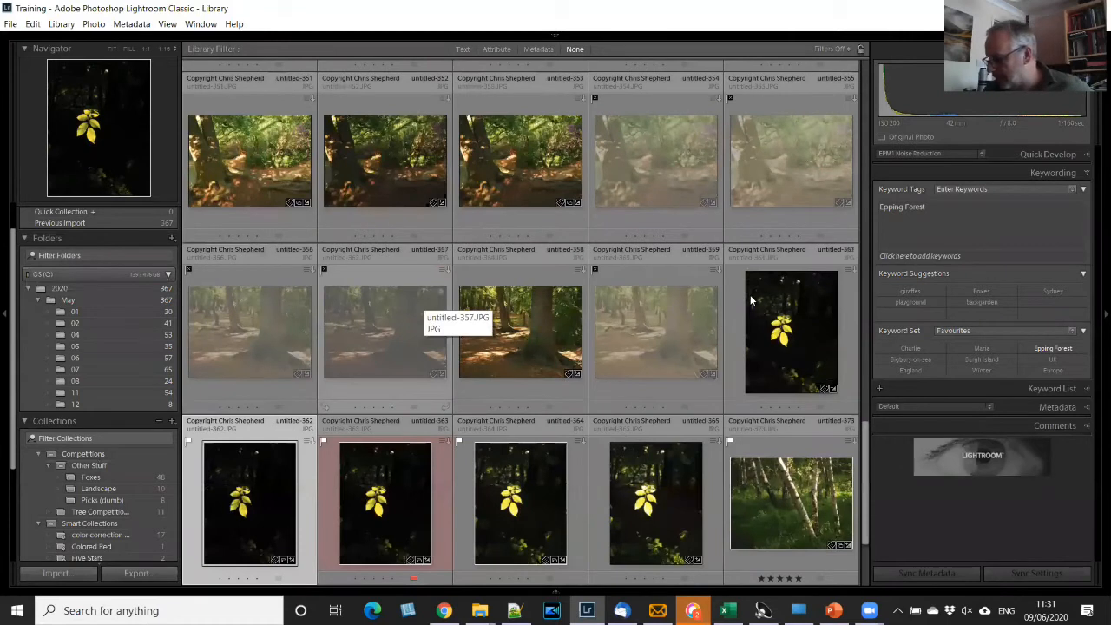
{"action": "left_click", "coordinate": [784, 313]}
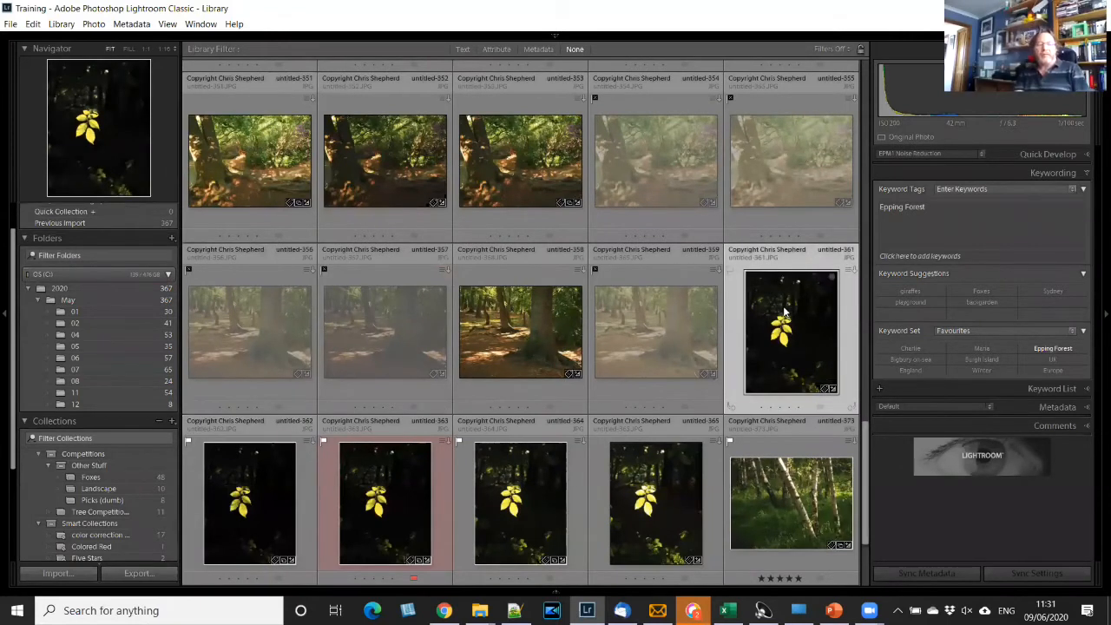
{"action": "key", "text": "d"}
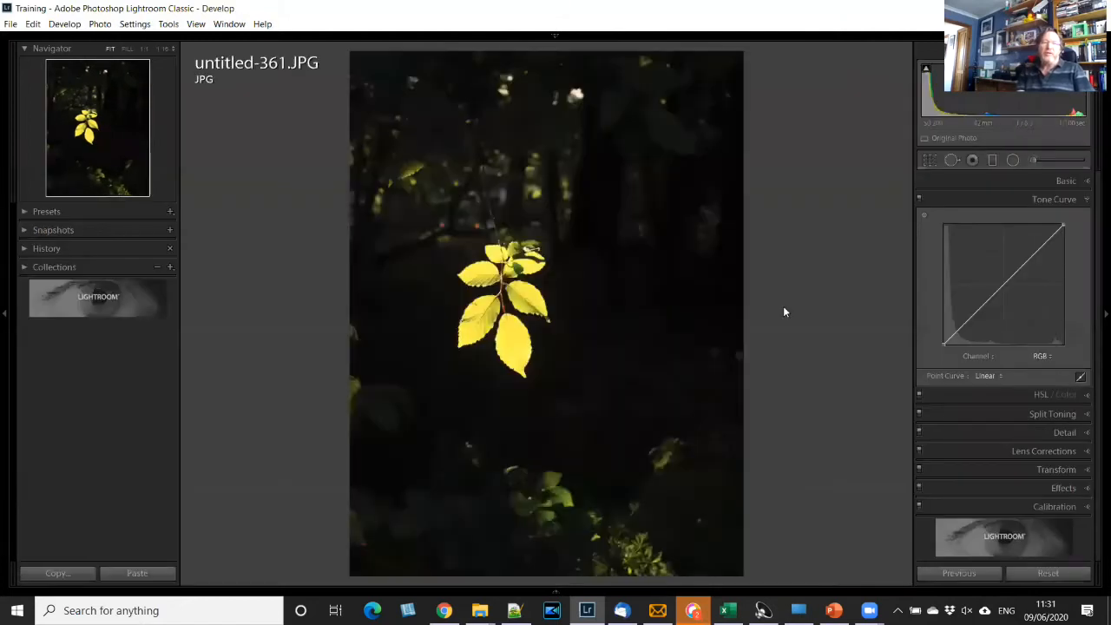
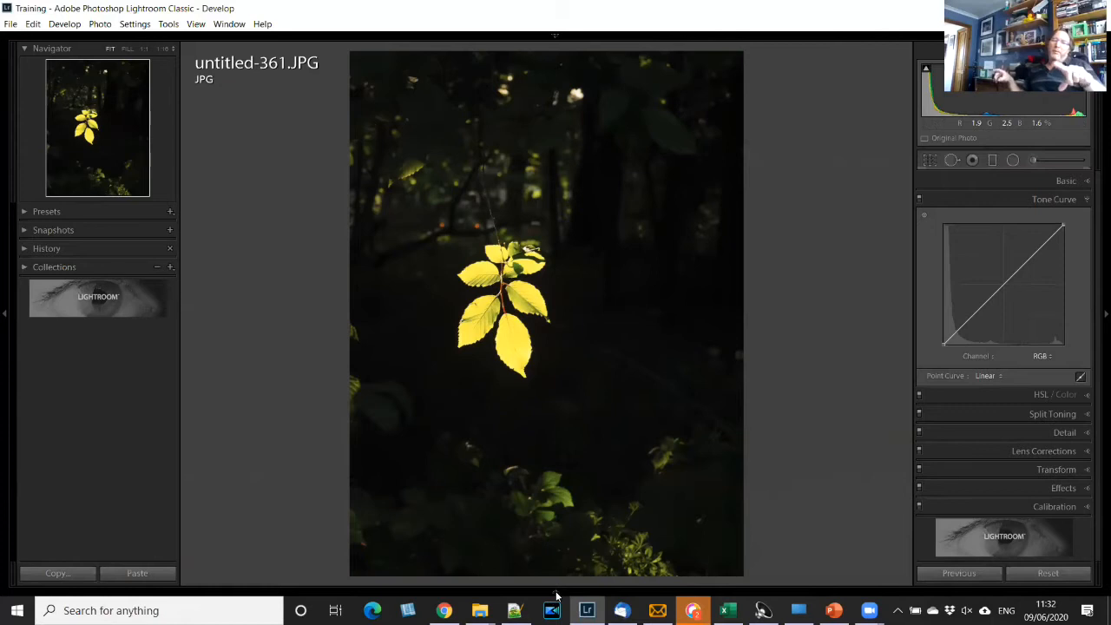
- Filter the Past Month photos in the filmstrip by a rating of less than or equal to five stars, and hide the filmstrip
{"action": "left_click", "coordinate": [556, 591]}
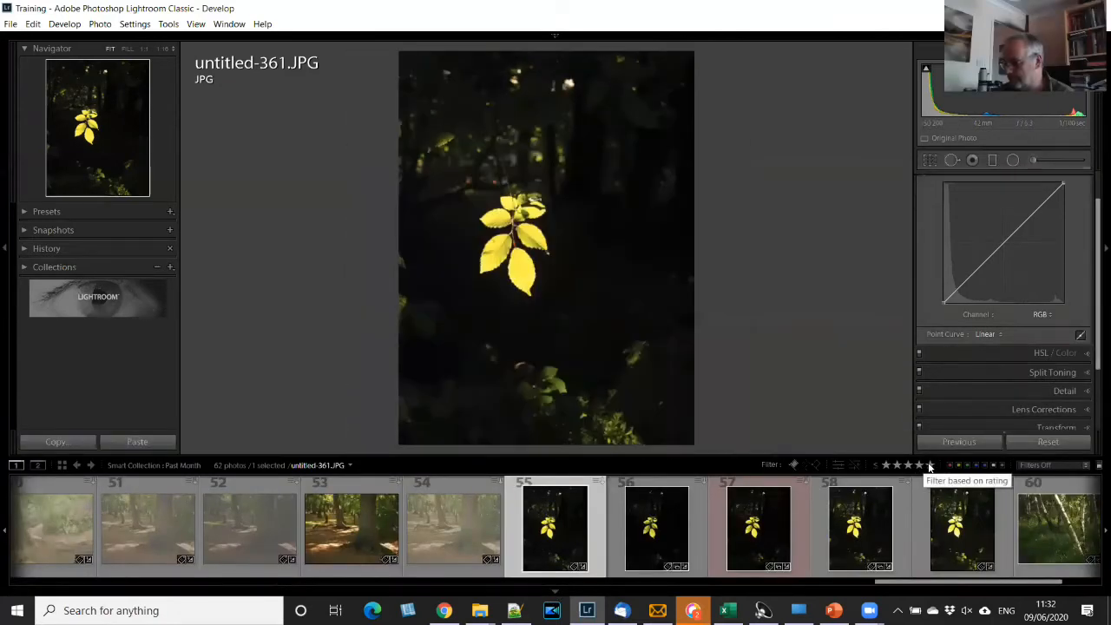
{"action": "left_click", "coordinate": [930, 466]}
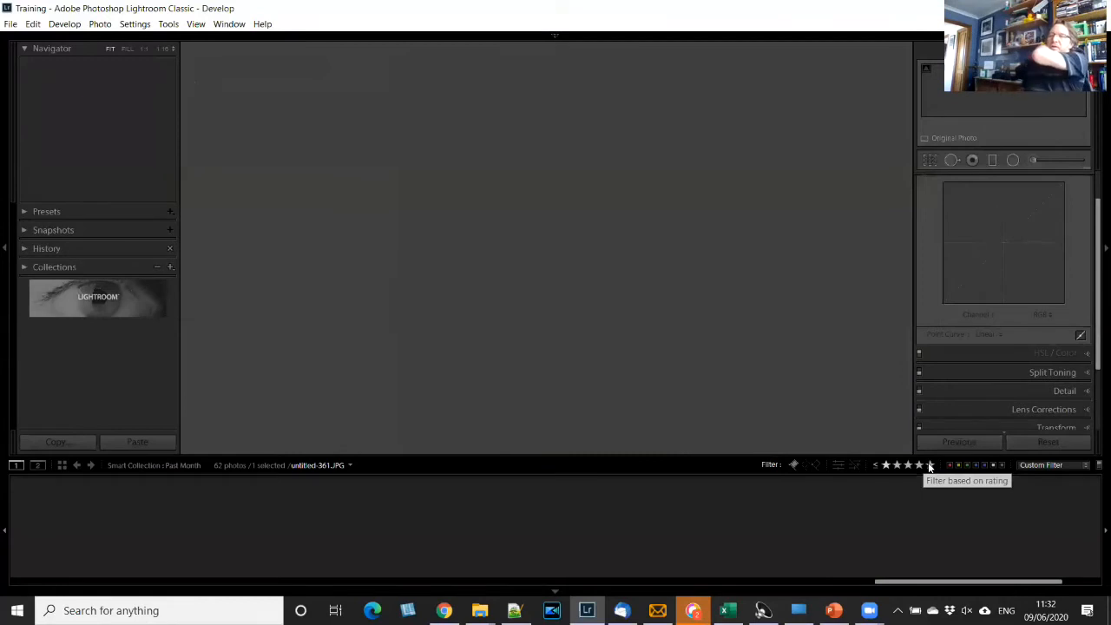
{"action": "left_click", "coordinate": [876, 467]}
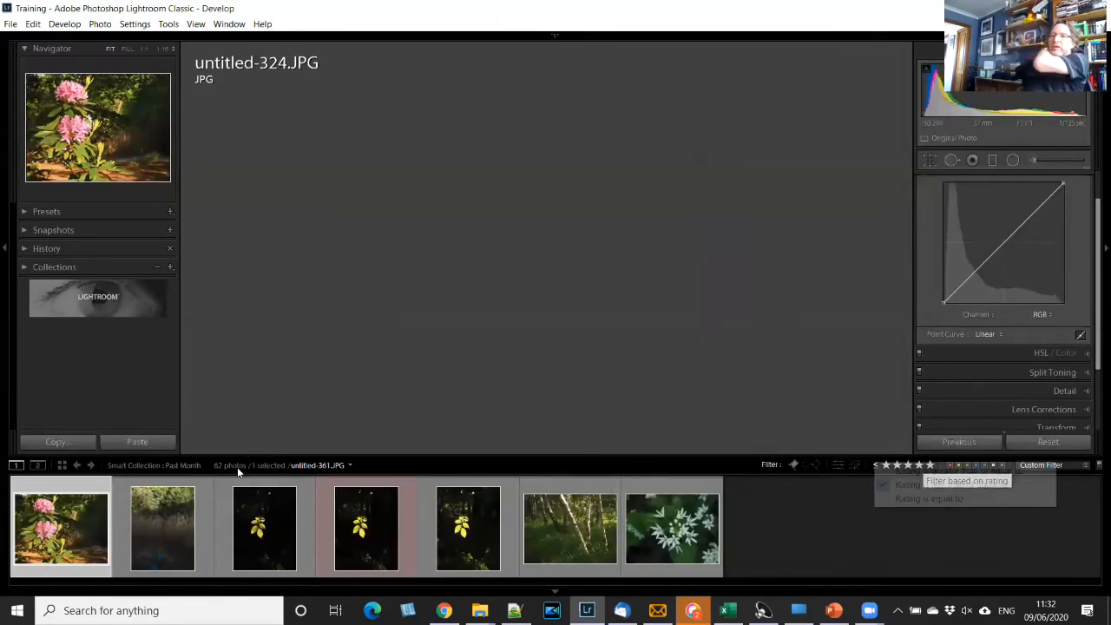
{"action": "left_click", "coordinate": [350, 468]}
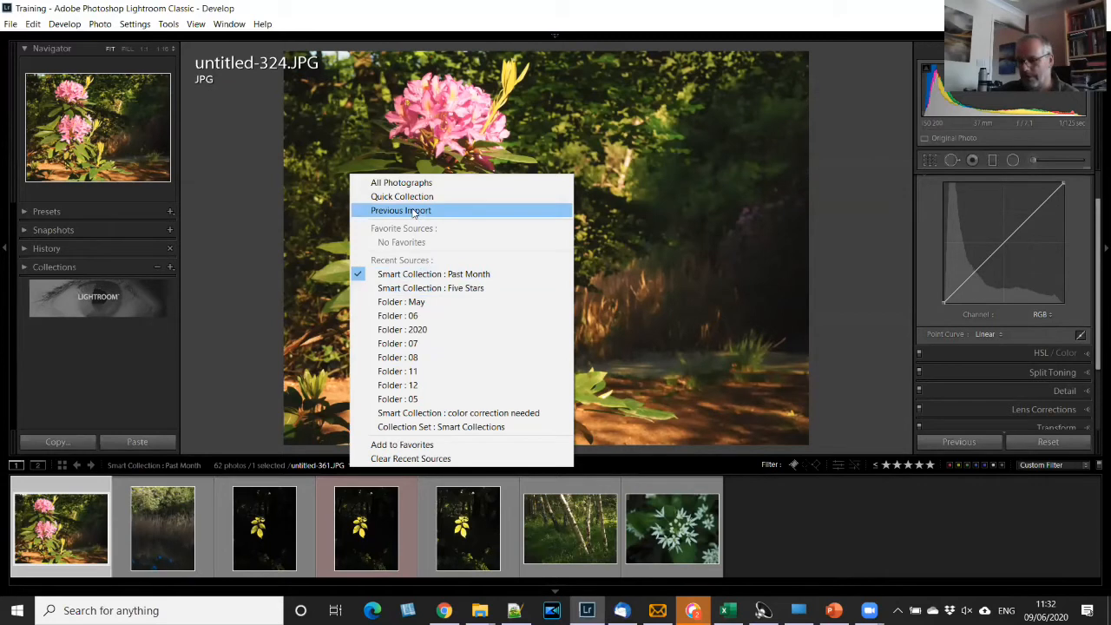
{"action": "left_click", "coordinate": [860, 589]}
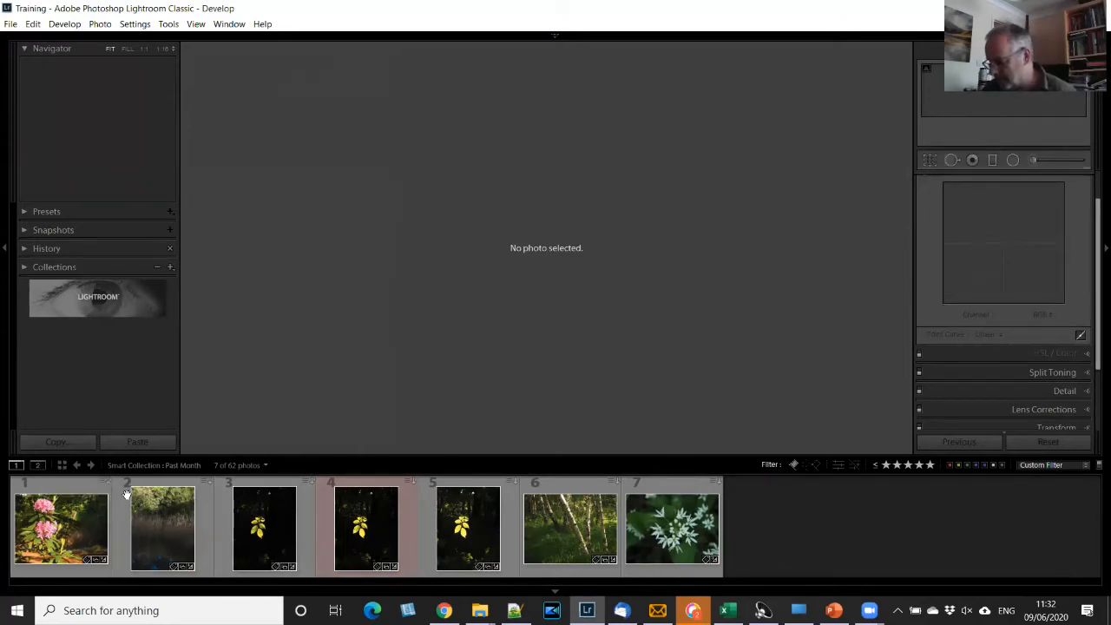
{"action": "left_click", "coordinate": [563, 595]}
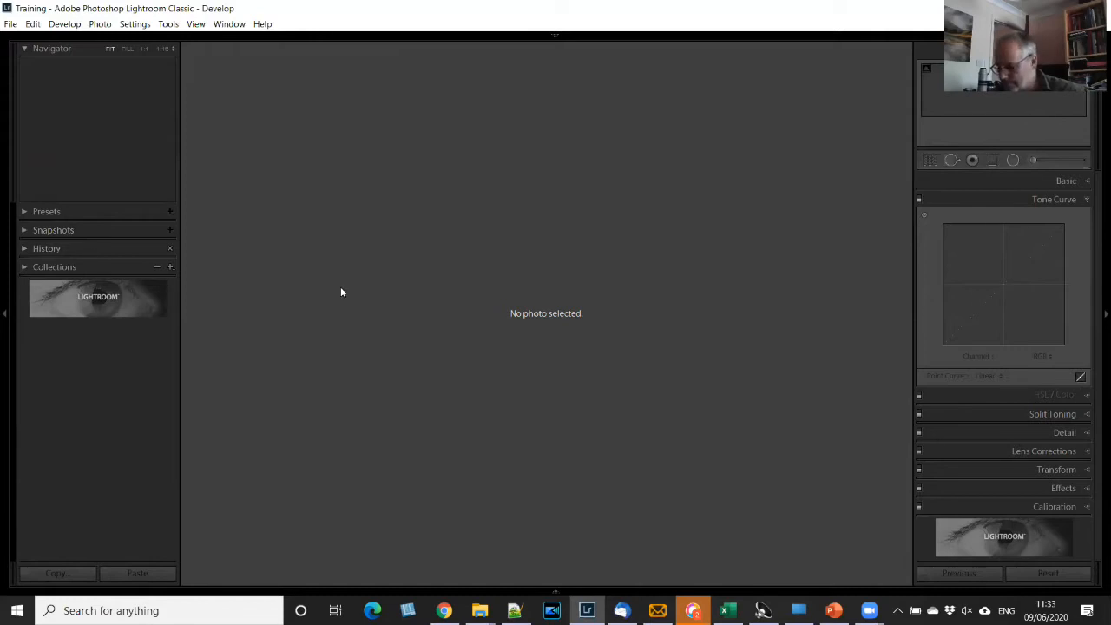
- Return to the Library and open the white flower photo untitled-378.JPG in the Develop module
{"action": "key", "text": "e"}
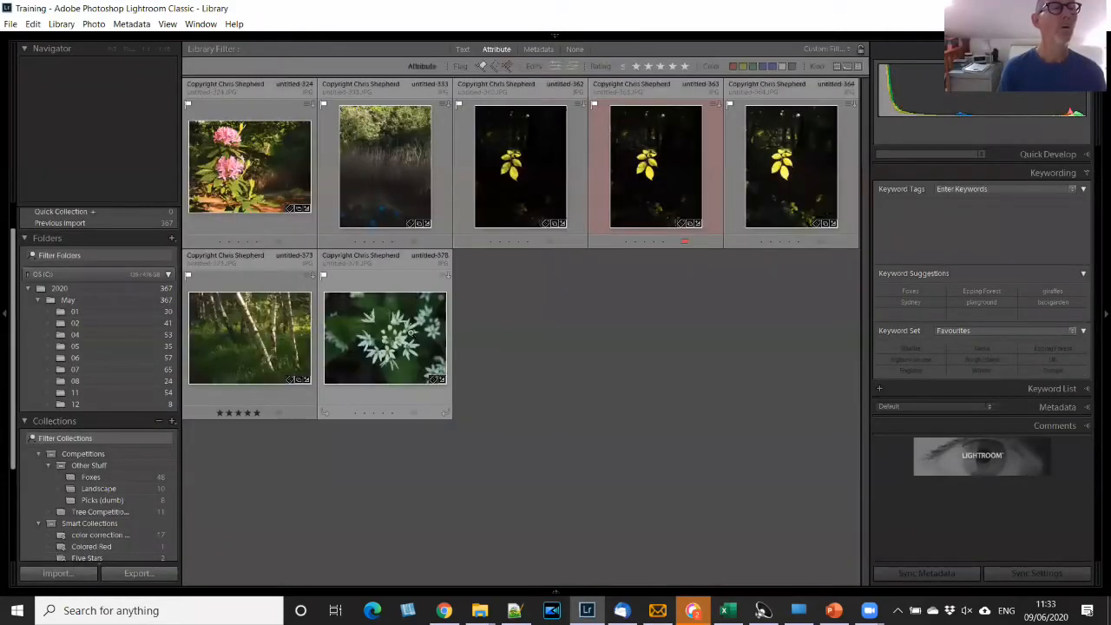
{"action": "double_click", "coordinate": [411, 332]}
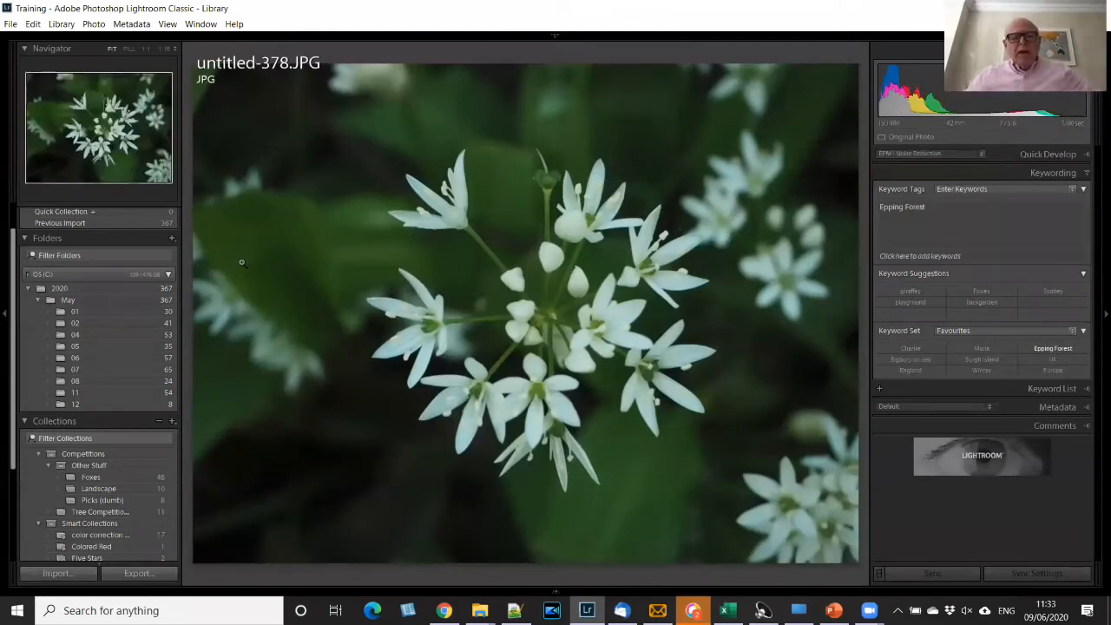
{"action": "key", "text": "d"}
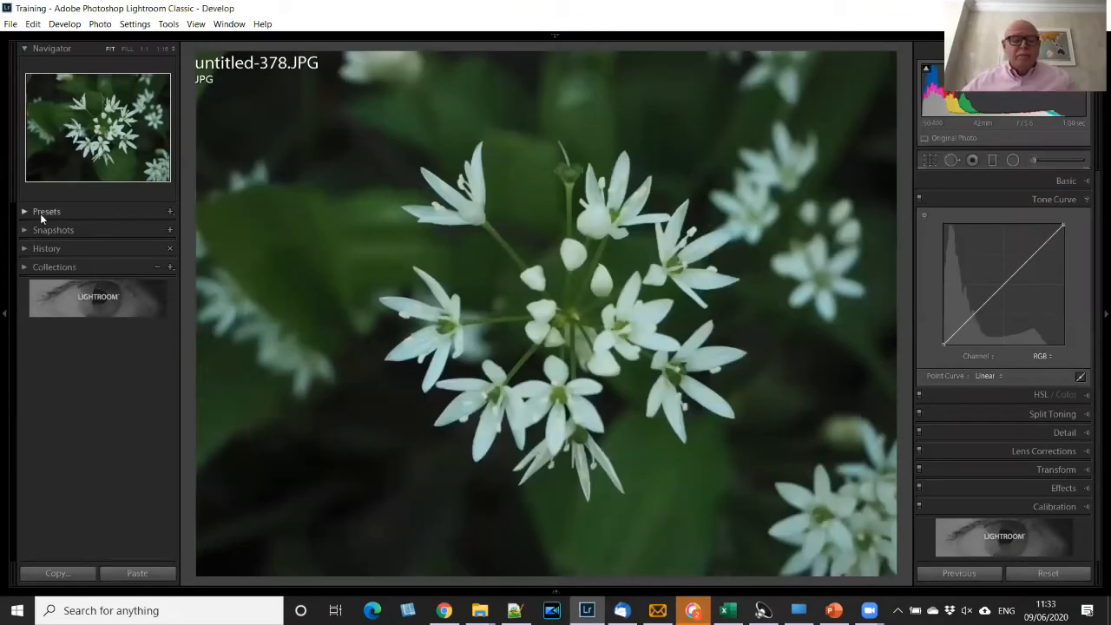
- Browse the presets for the flower photo, previewing the B&W looks and expanding the Lightroom B&W Filter Presets and Lightroom B&W Presets groups
{"action": "left_click", "coordinate": [25, 211]}
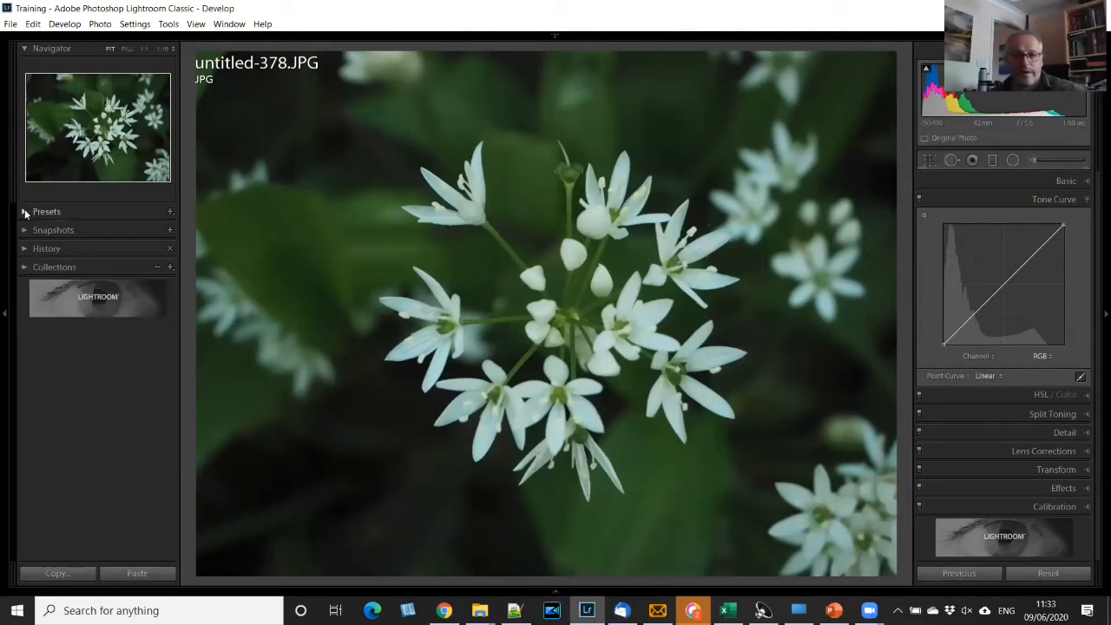
{"action": "left_click", "coordinate": [25, 210]}
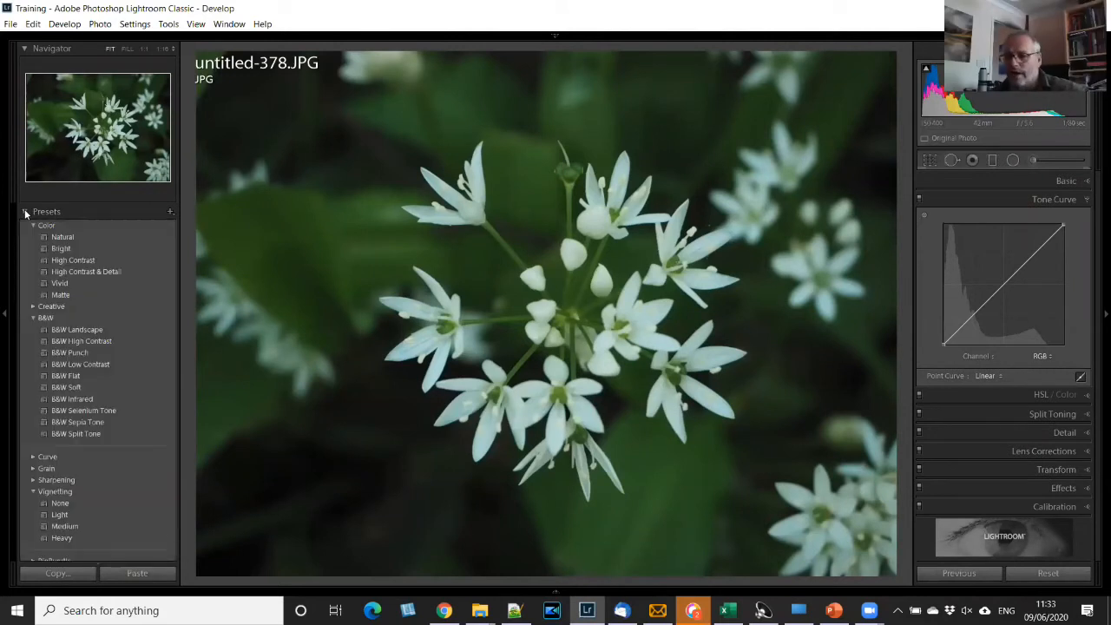
{"action": "left_click", "coordinate": [84, 259]}
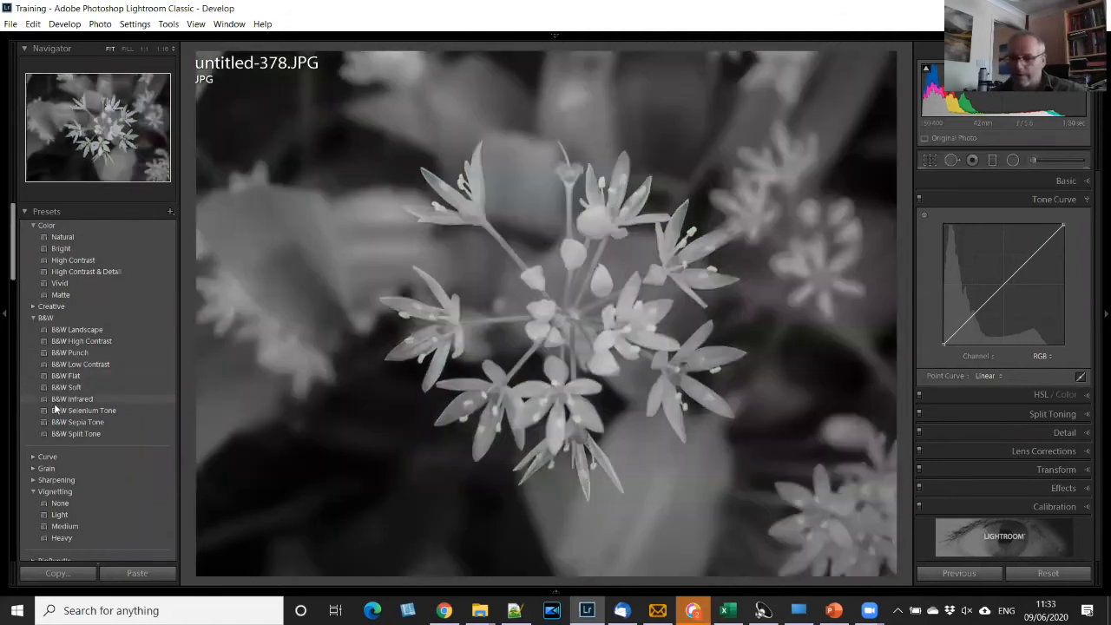
{"action": "scroll", "coordinate": [56, 404], "scroll_direction": "down", "scroll_amount": 10}
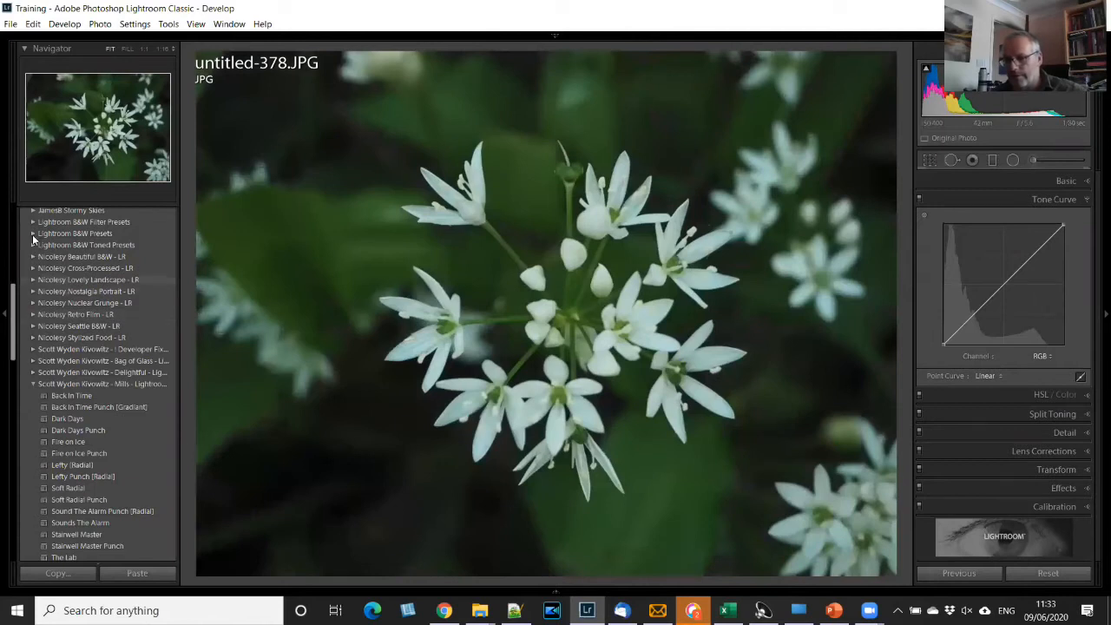
{"action": "left_click", "coordinate": [66, 222]}
{"action": "left_click", "coordinate": [84, 255]}
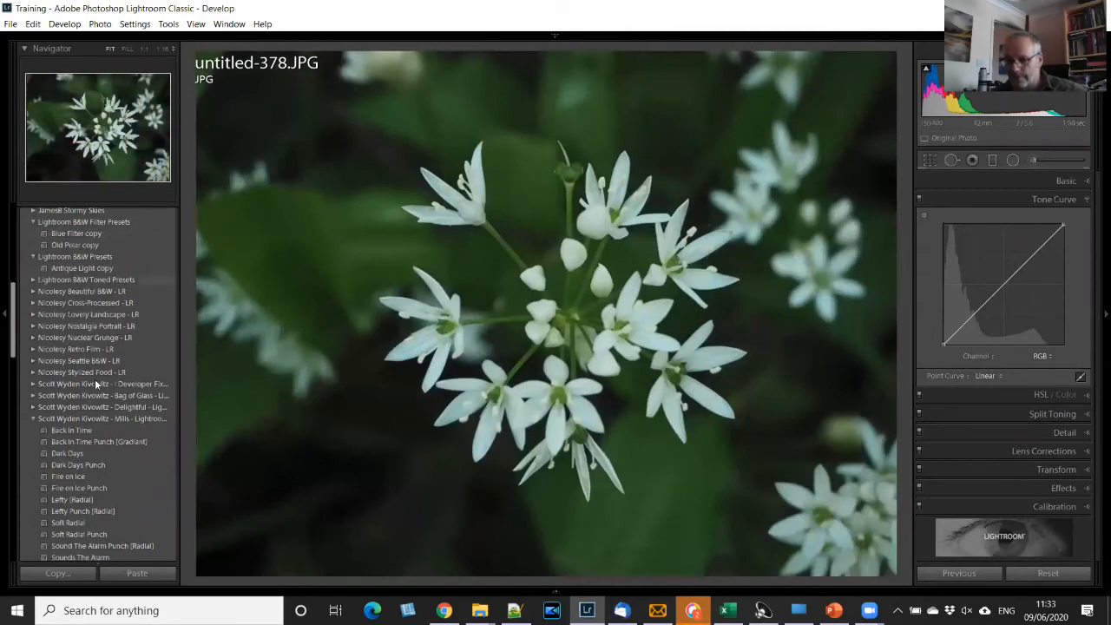
{"action": "scroll", "coordinate": [95, 379], "scroll_direction": "down", "scroll_amount": 5}
{"action": "scroll", "coordinate": [100, 348], "scroll_direction": "down", "scroll_amount": 6}
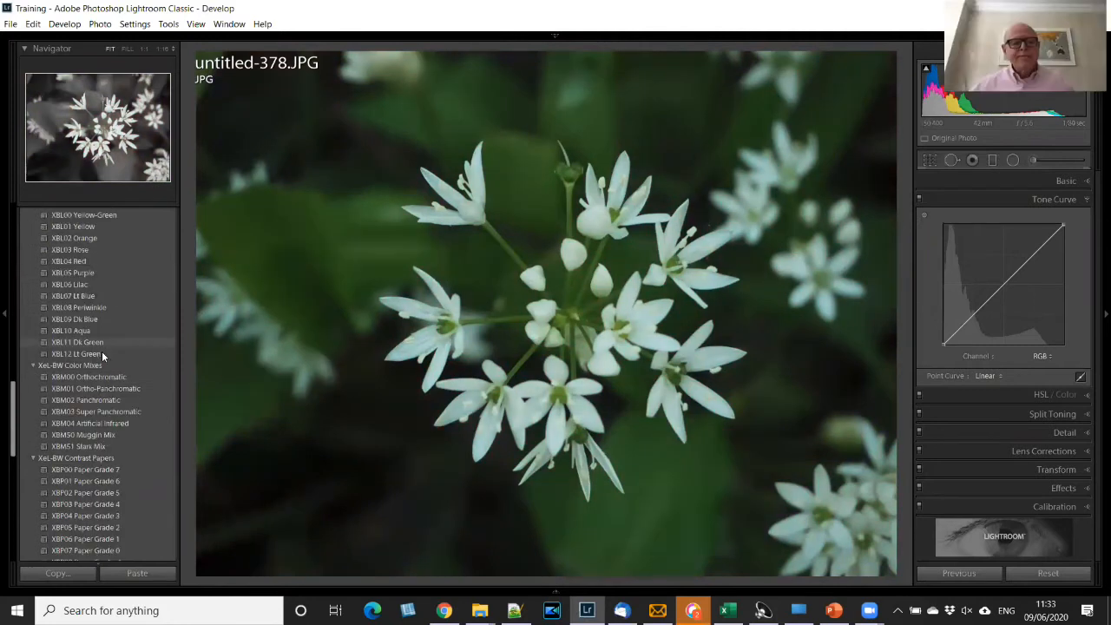
{"action": "scroll", "coordinate": [102, 351], "scroll_direction": "up", "scroll_amount": 10}
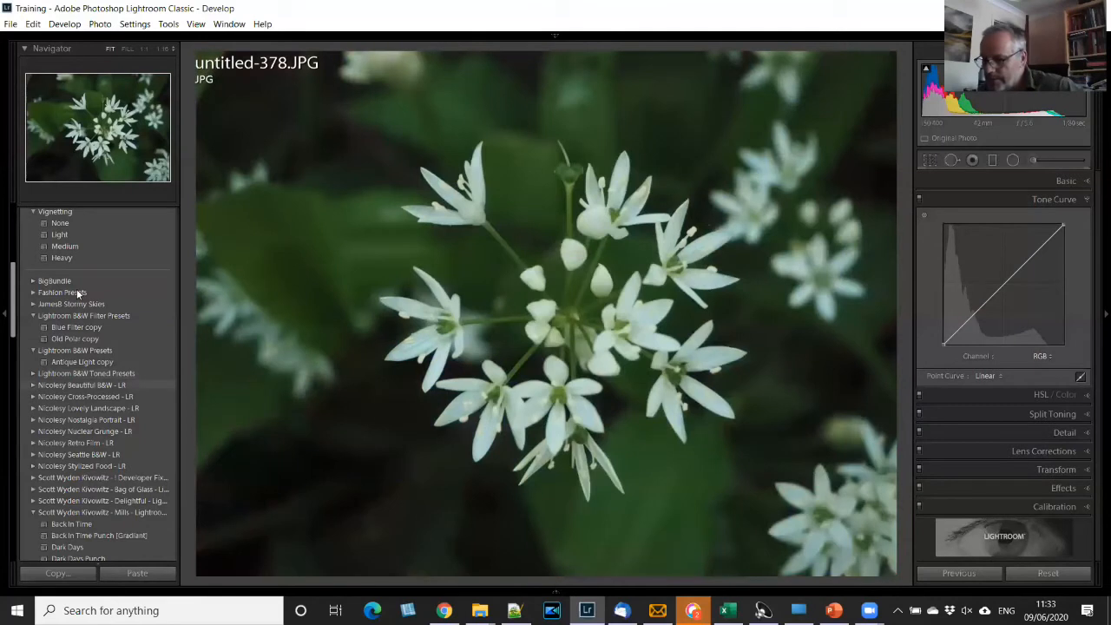
{"action": "scroll", "coordinate": [93, 243], "scroll_direction": "up", "scroll_amount": 4}
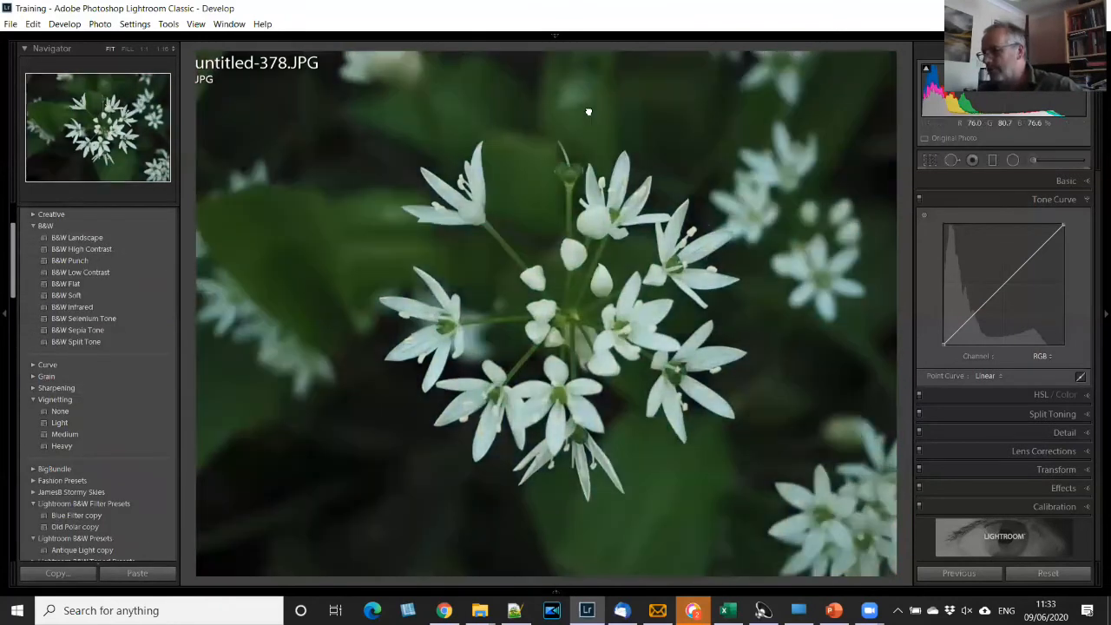
{"action": "left_click", "coordinate": [589, 112]}
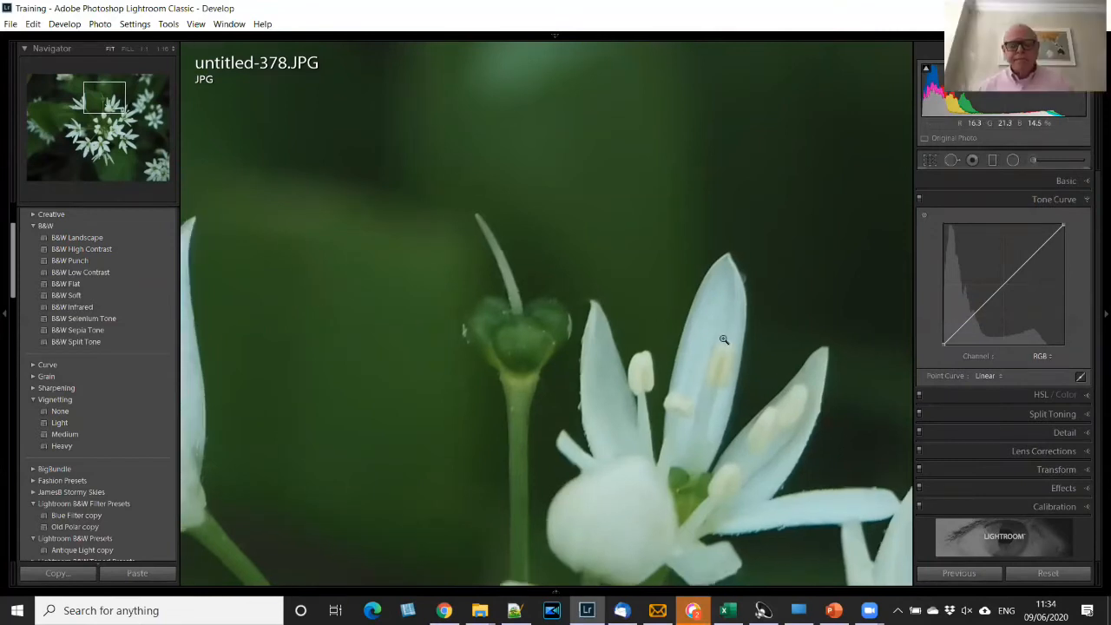
{"action": "key", "text": "z"}
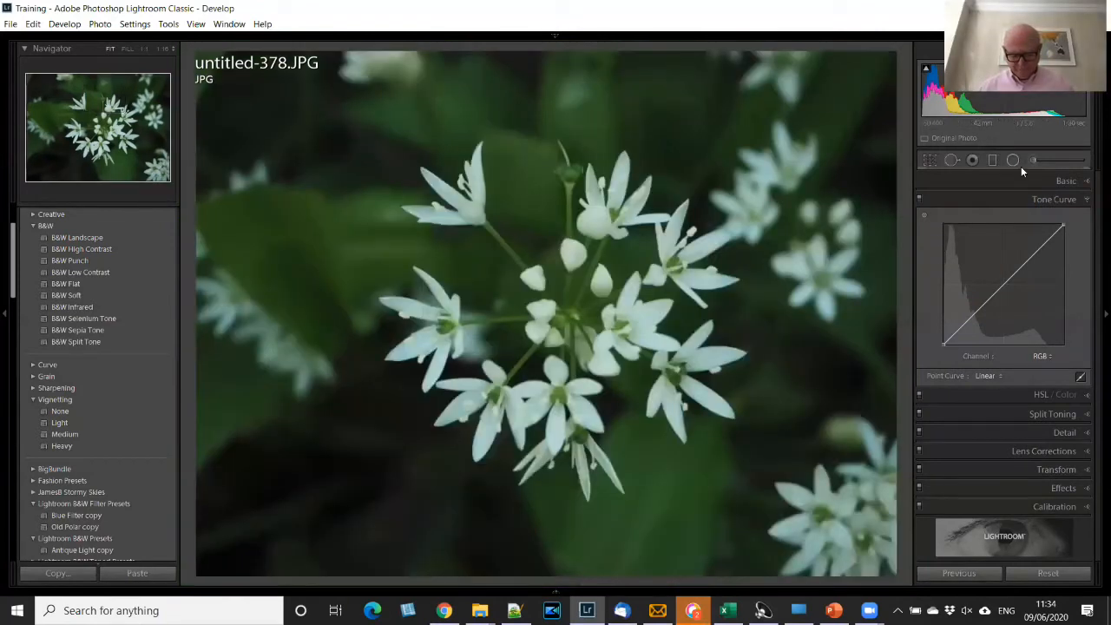
- Expand the Creative presets and try Desaturated Contrast on the flower photo
{"action": "left_click", "coordinate": [32, 216]}
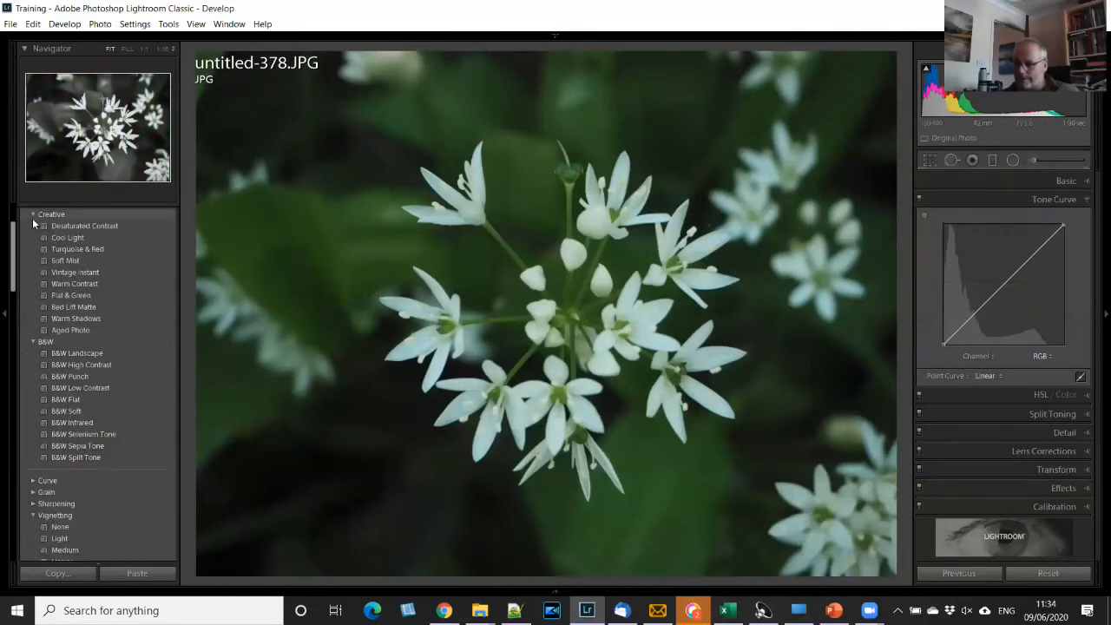
{"action": "left_click", "coordinate": [84, 226]}
{"action": "key", "text": "ctrl+z"}
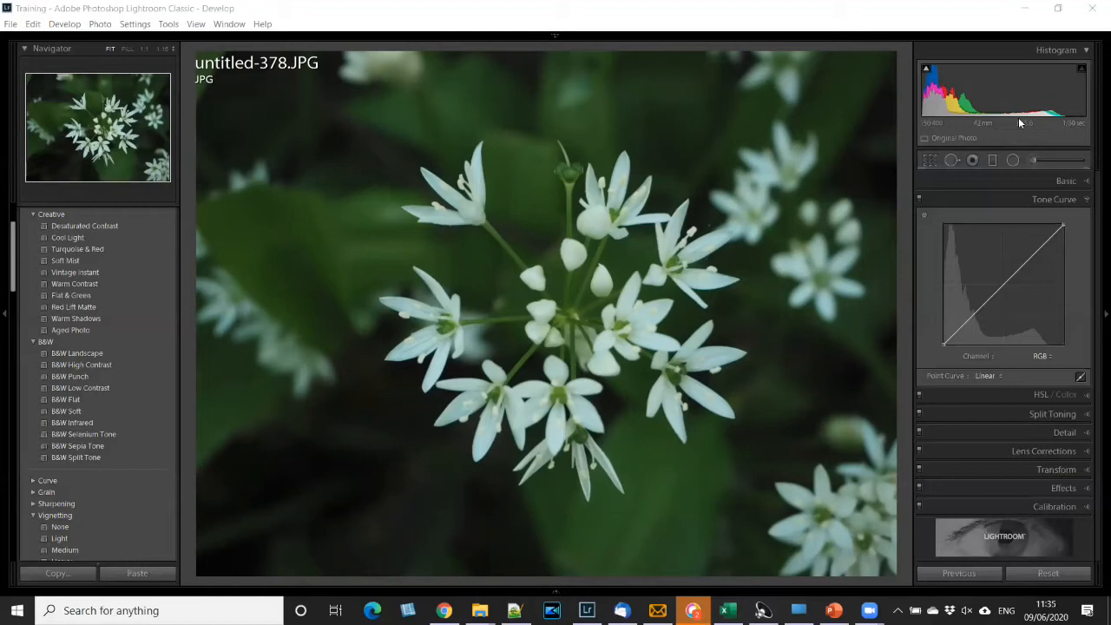
- Collapse the Tone Curve section and expand the Basic adjustments
{"action": "left_click", "coordinate": [1089, 200]}
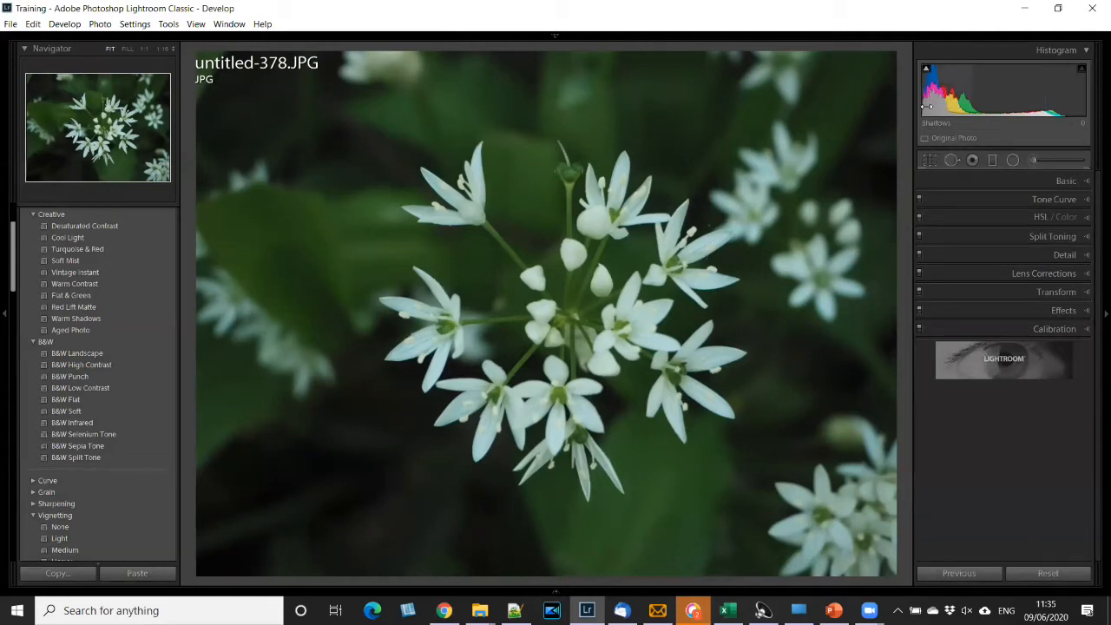
{"action": "left_click_drag", "start_coordinate": [932, 91], "coordinate": [995, 93]}
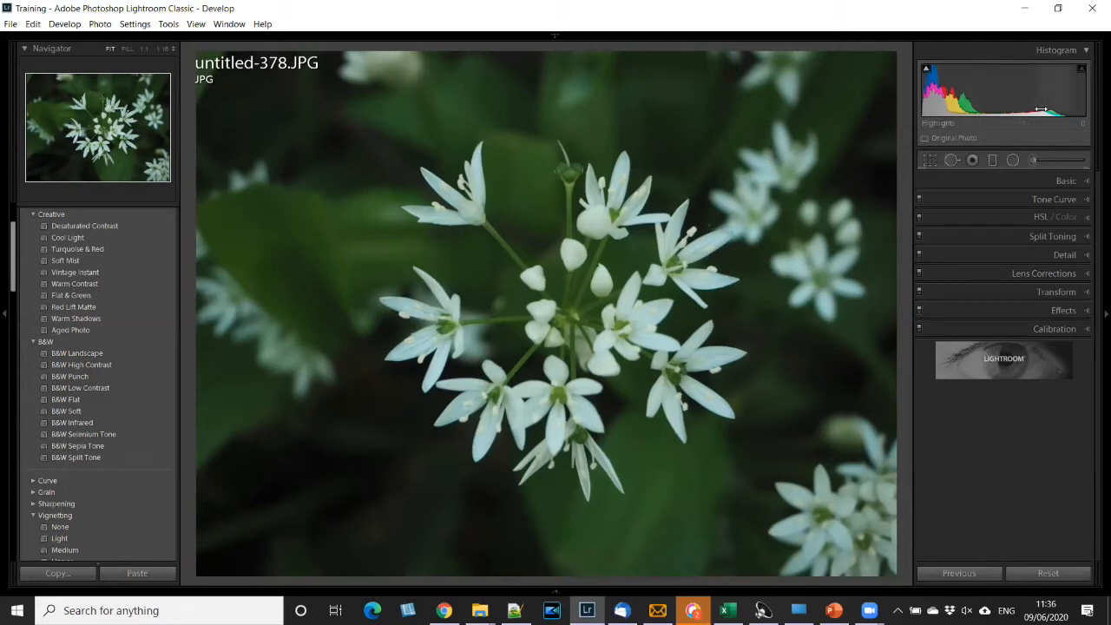
{"action": "left_click", "coordinate": [1076, 181]}
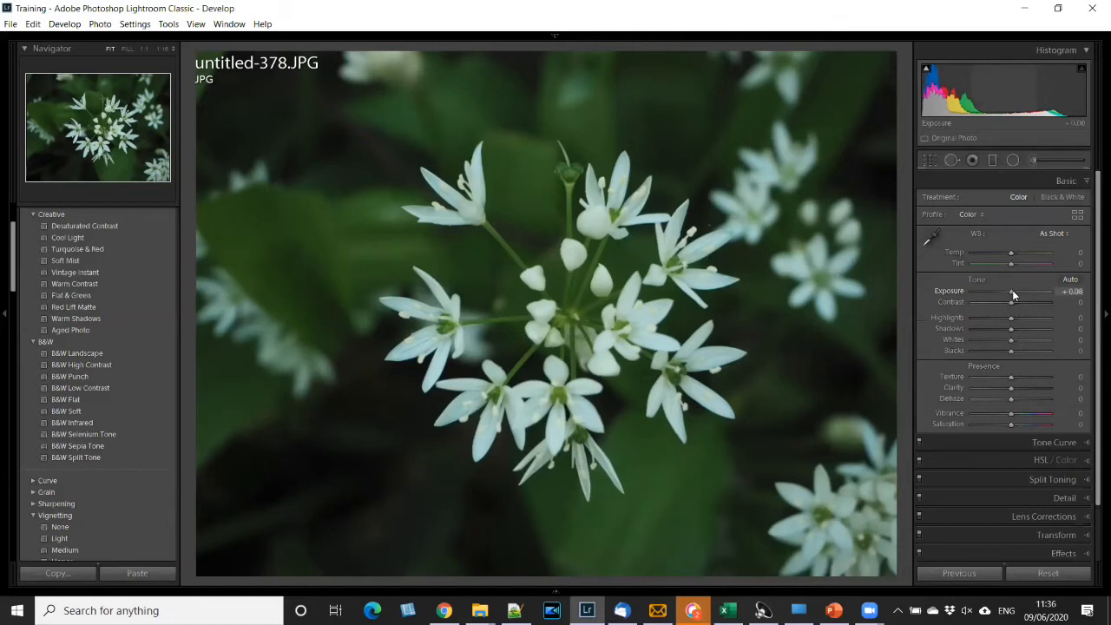
- Try several Exposure levels up to +3.88, settle on +1.57, and adjust Highlights to +9 from the histogram
{"action": "left_click_drag", "start_coordinate": [1013, 290], "coordinate": [1035, 289]}
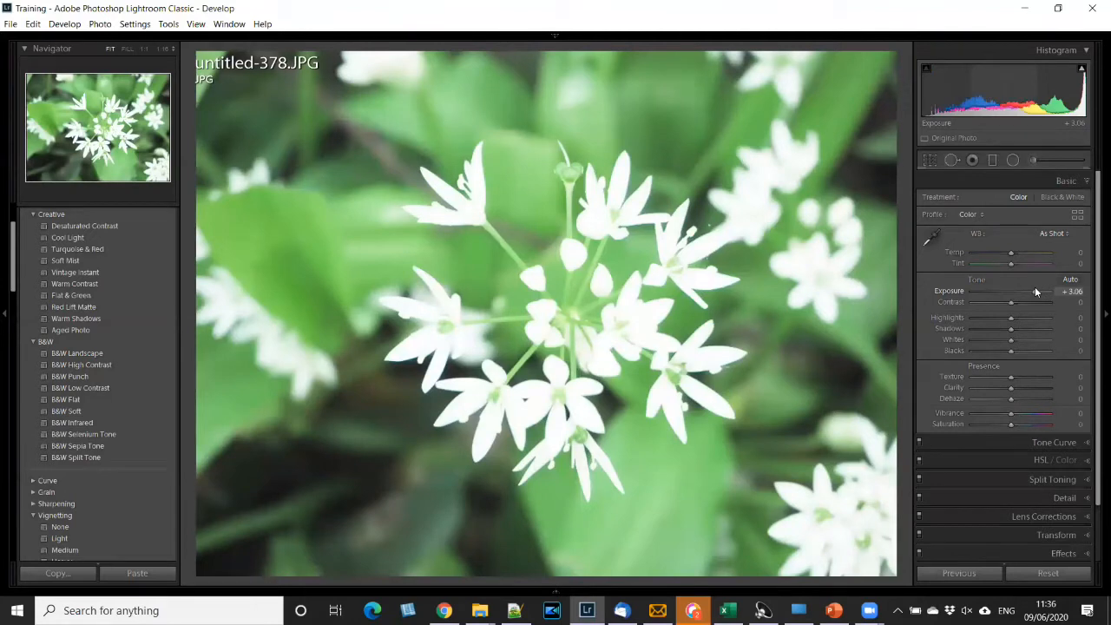
{"action": "left_click_drag", "start_coordinate": [1036, 290], "coordinate": [1041, 290]}
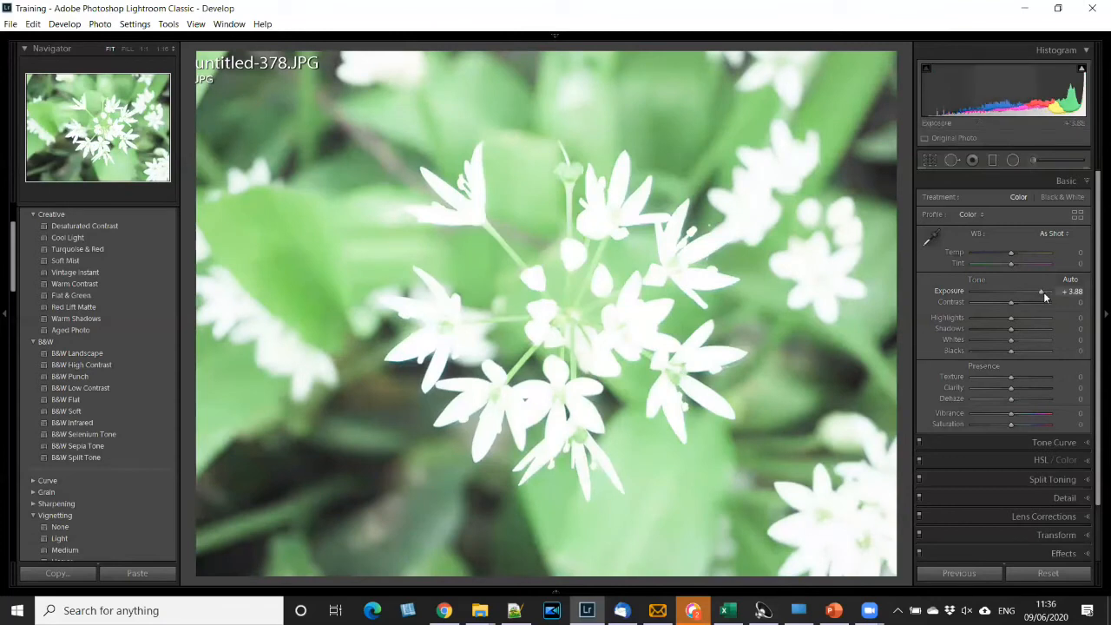
{"action": "left_click_drag", "start_coordinate": [1043, 291], "coordinate": [1012, 289]}
{"action": "left_click_drag", "start_coordinate": [1021, 285], "coordinate": [1024, 291]}
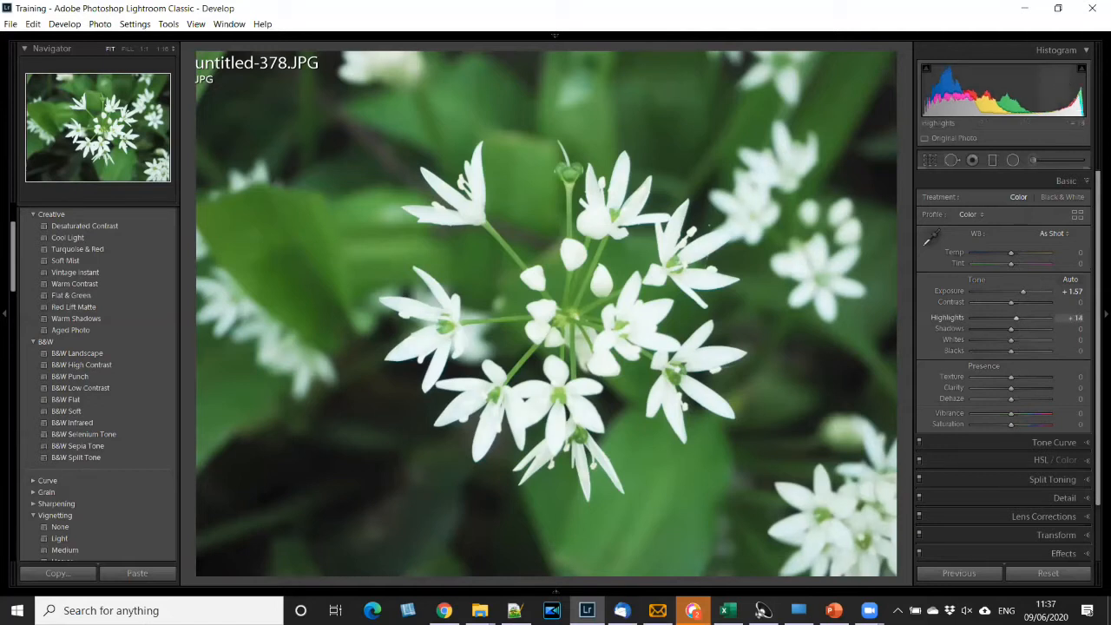
{"action": "left_click_drag", "start_coordinate": [1065, 84], "coordinate": [1068, 86]}
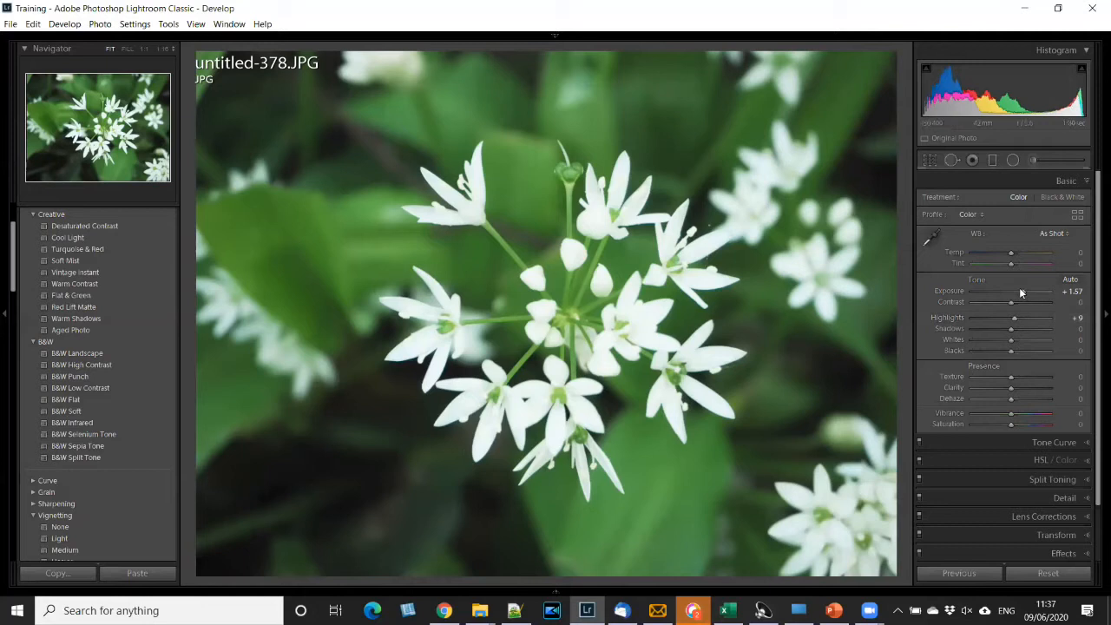
- Try Exposure at the -5.00 and +5.00 extremes, and reset Exposure and Highlights to zero
{"action": "left_click_drag", "start_coordinate": [1022, 293], "coordinate": [952, 287]}
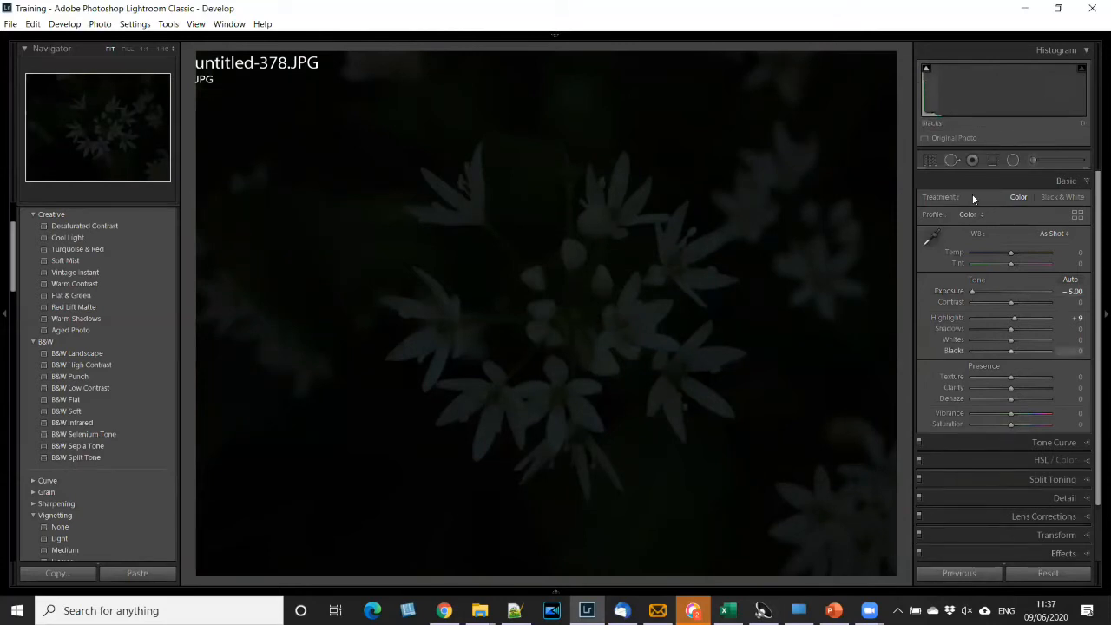
{"action": "left_click_drag", "start_coordinate": [974, 290], "coordinate": [1067, 288]}
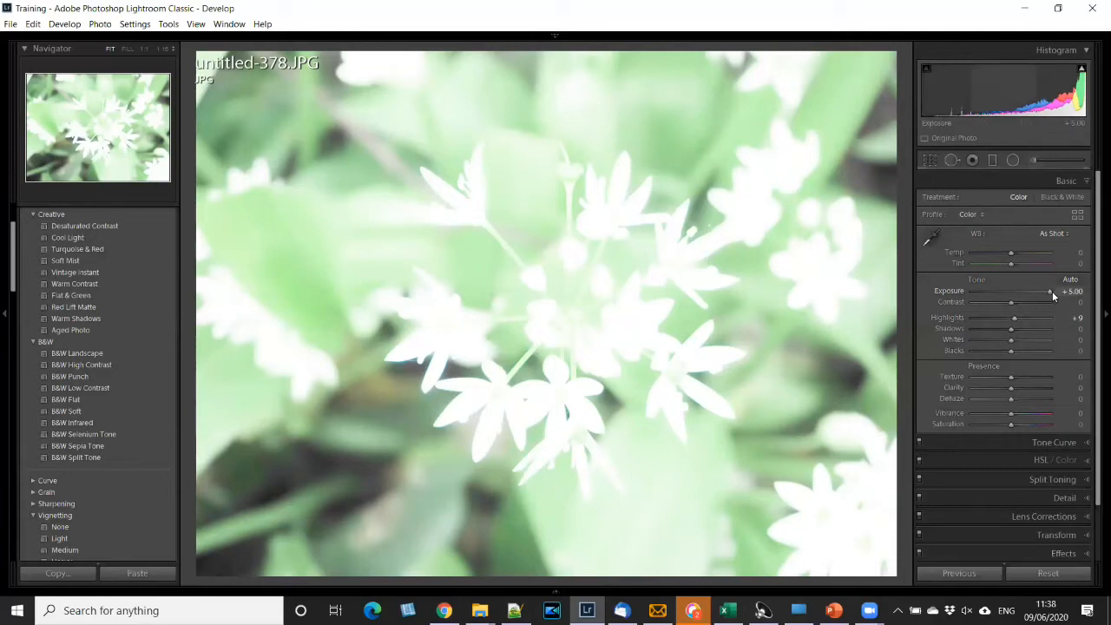
{"action": "left_click_drag", "start_coordinate": [1051, 292], "coordinate": [1015, 293]}
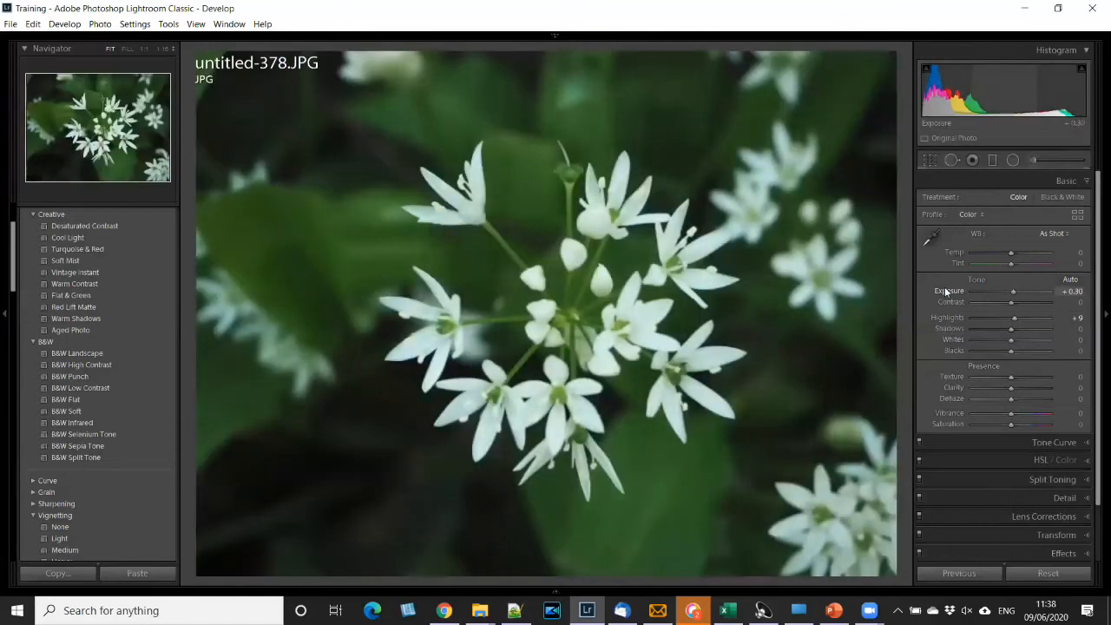
{"action": "double_click", "coordinate": [939, 290]}
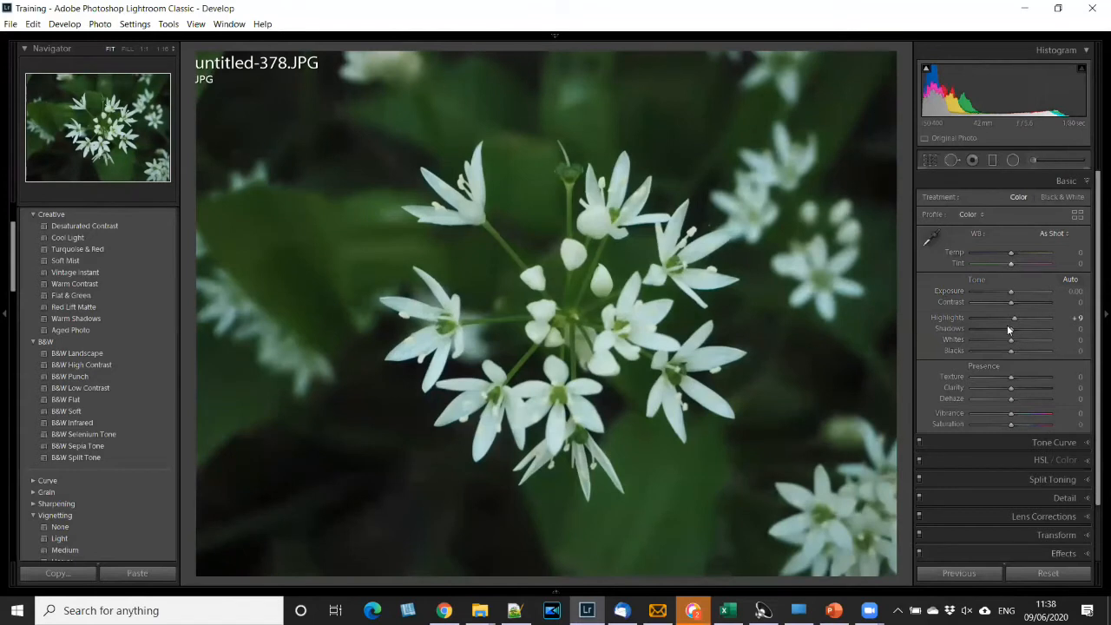
{"action": "double_click", "coordinate": [952, 318]}
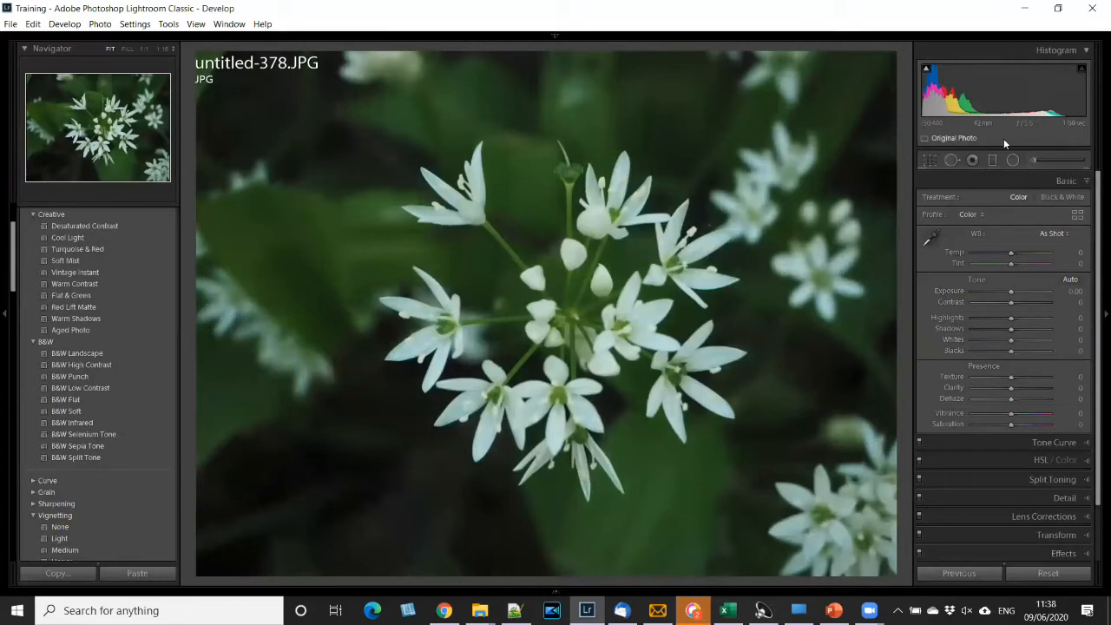
- Turn on the shadow and highlight clipping indicators in the histogram
{"action": "left_click", "coordinate": [926, 70]}
{"action": "left_click", "coordinate": [927, 70]}
- Try Exposure at -1.94, -5.00, -0.60 and -1.34 on the white flower photo, and settle on +3.58
{"action": "left_click_drag", "start_coordinate": [1010, 295], "coordinate": [995, 290]}
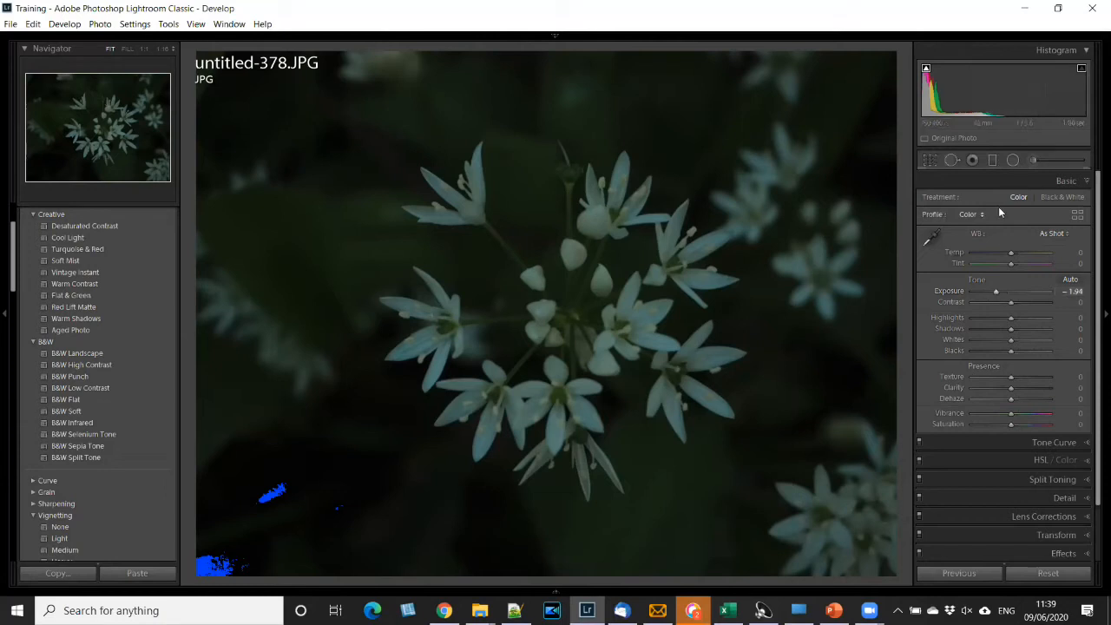
{"action": "left_click_drag", "start_coordinate": [998, 296], "coordinate": [932, 302]}
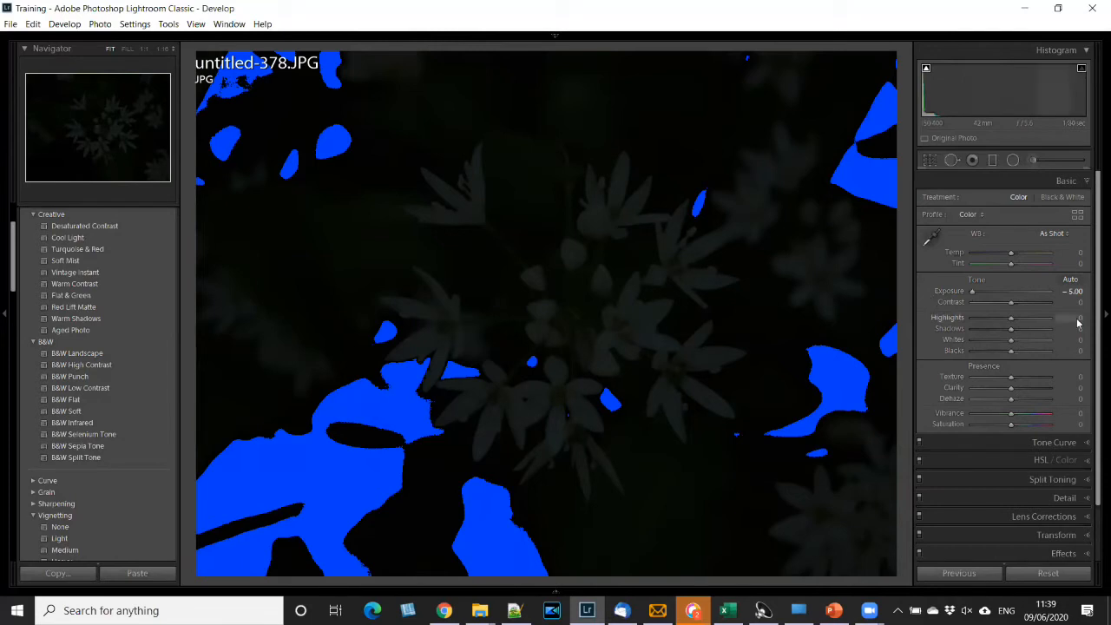
{"action": "left_click_drag", "start_coordinate": [980, 295], "coordinate": [1001, 287]}
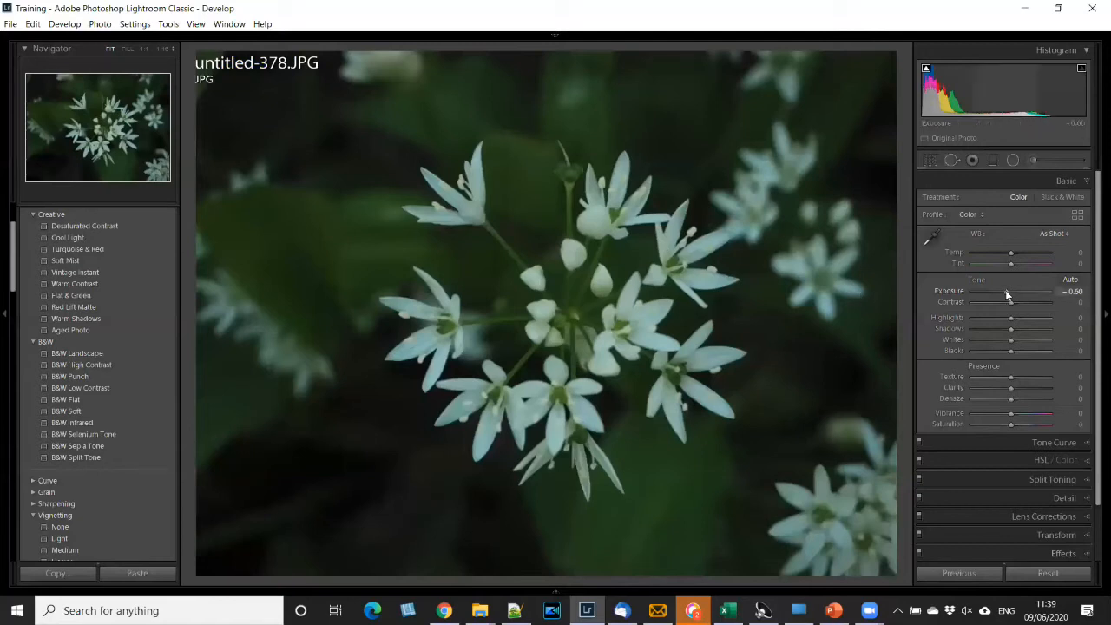
{"action": "left_click_drag", "start_coordinate": [1006, 292], "coordinate": [1000, 293]}
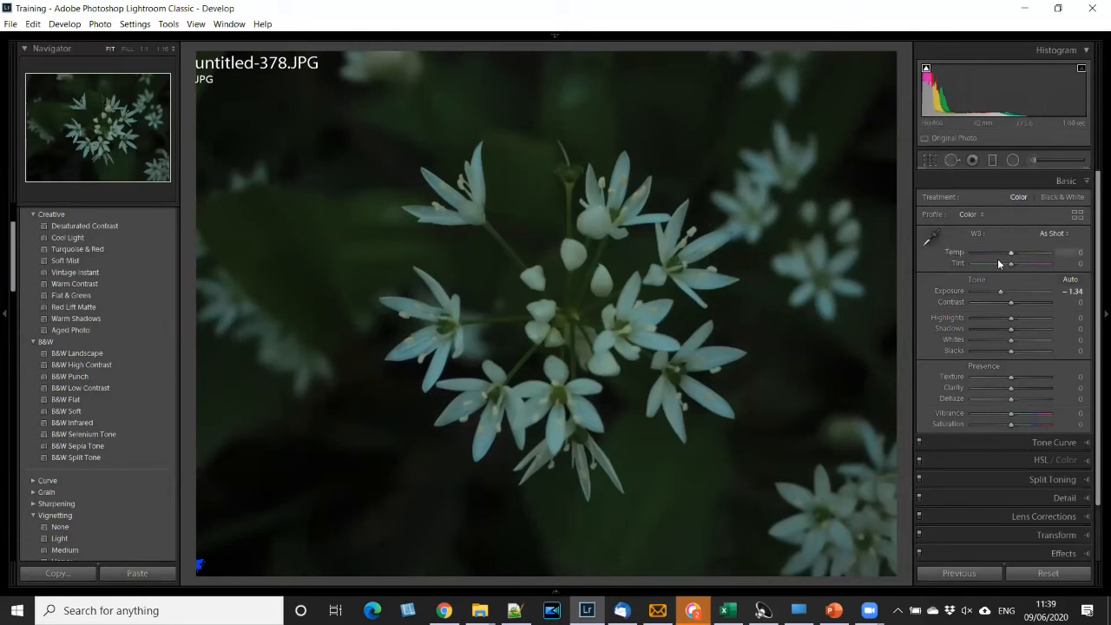
{"action": "left_click_drag", "start_coordinate": [1002, 291], "coordinate": [1039, 297]}
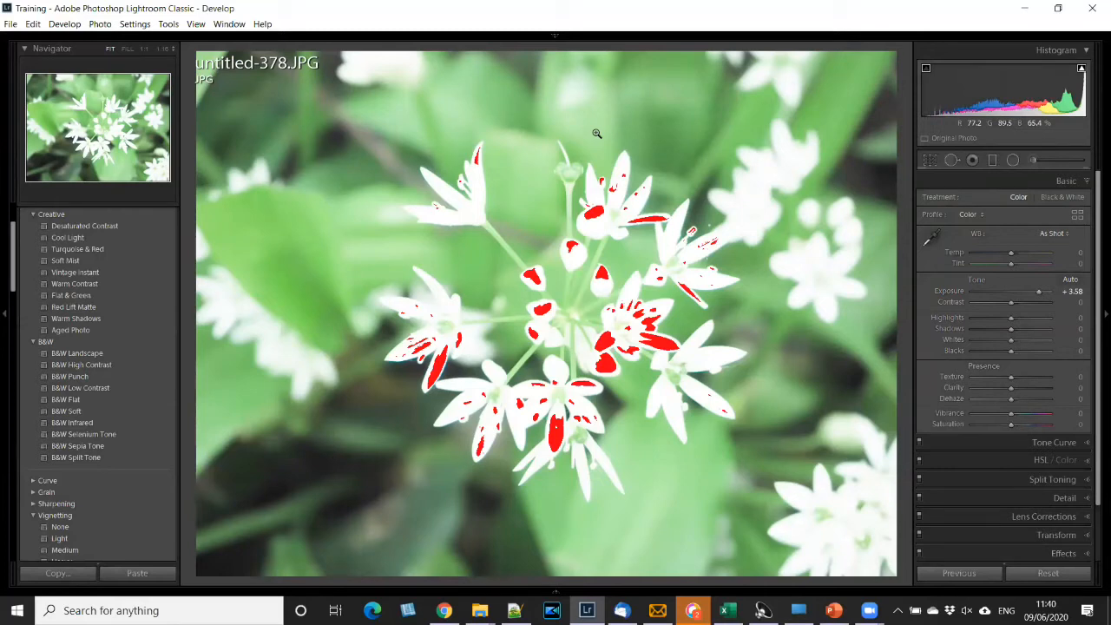
- Return to the Library grid and display the photos of the whole 2020 folder
{"action": "key", "text": "g"}
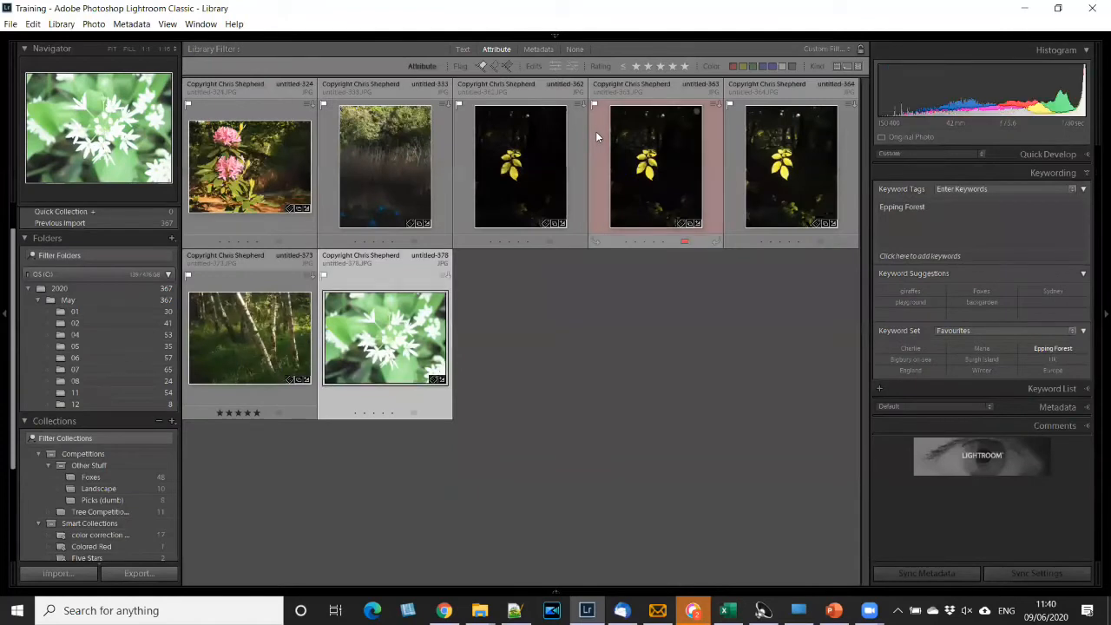
{"action": "left_click", "coordinate": [87, 287]}
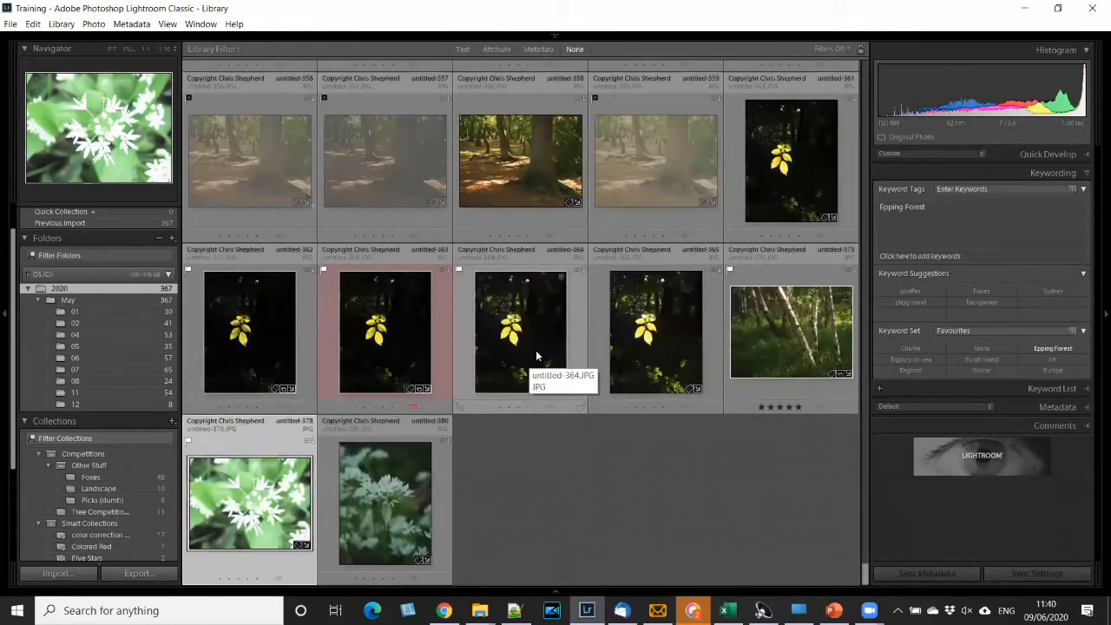
{"action": "scroll", "coordinate": [445, 375], "scroll_direction": "up", "scroll_amount": 3}
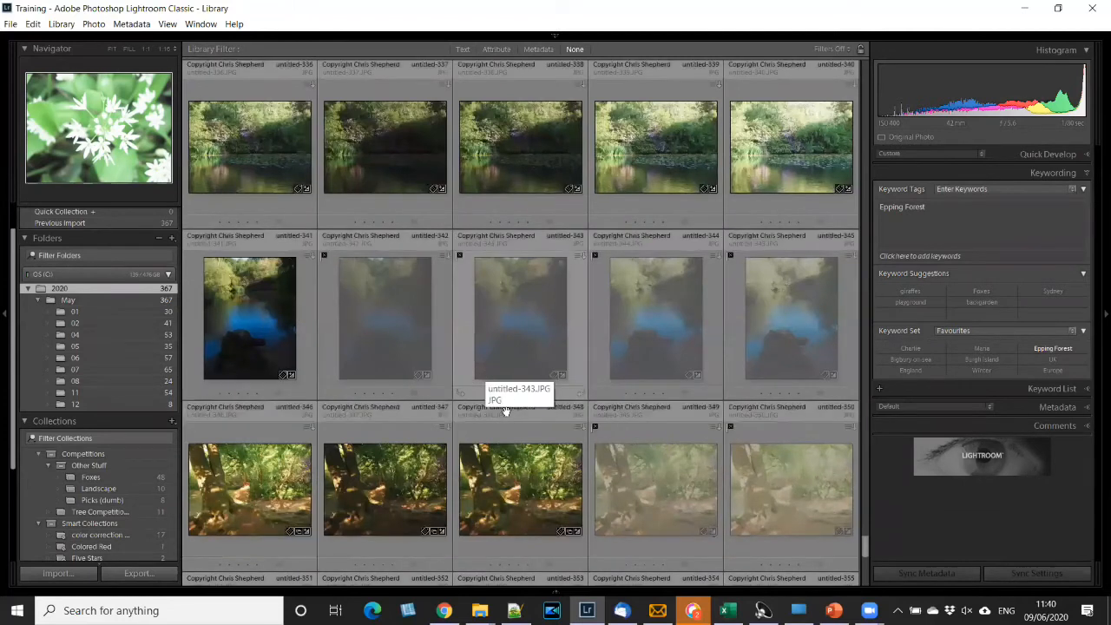
{"action": "scroll", "coordinate": [497, 363], "scroll_direction": "down", "scroll_amount": 2}
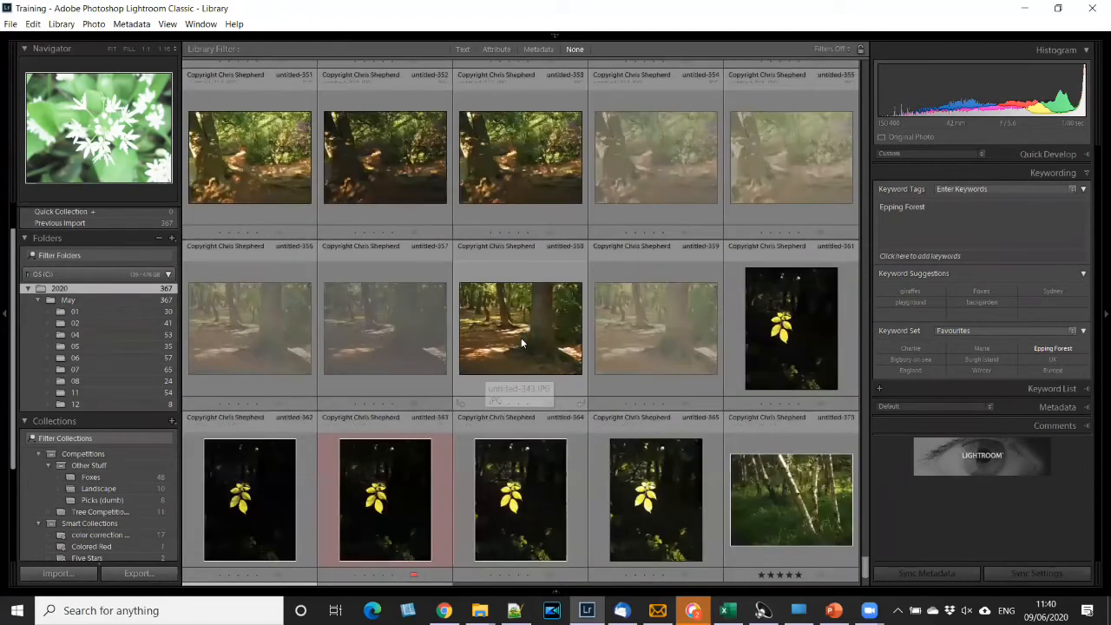
{"action": "scroll", "coordinate": [778, 325], "scroll_direction": "down", "scroll_amount": 1}
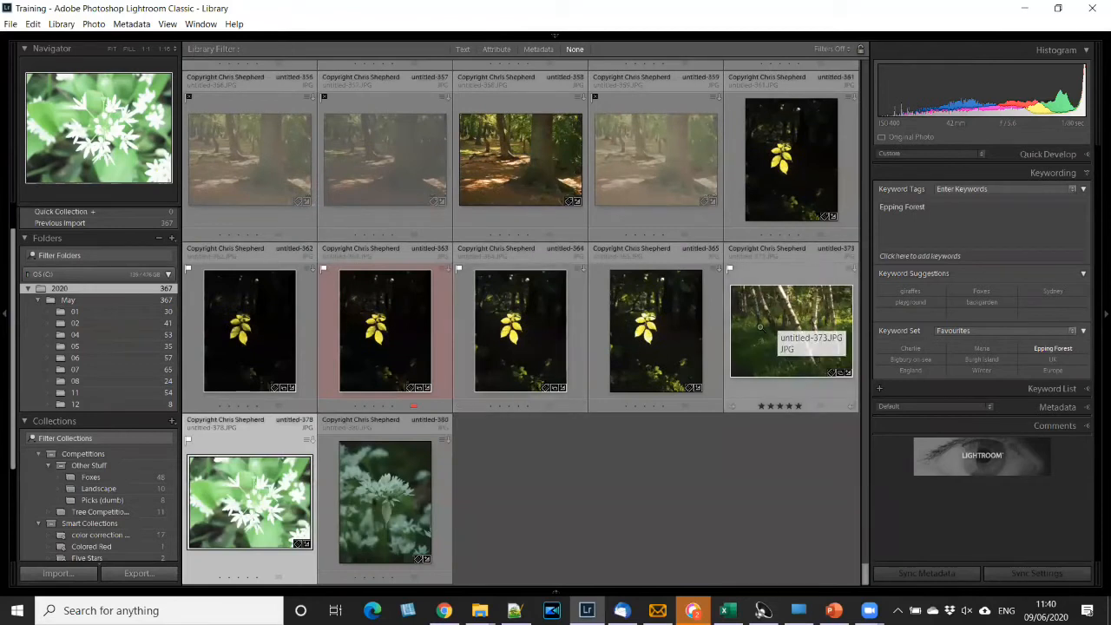
- View the birch tree photo untitled-373.JPG enlarged and return to the grid
{"action": "left_click", "coordinate": [760, 326]}
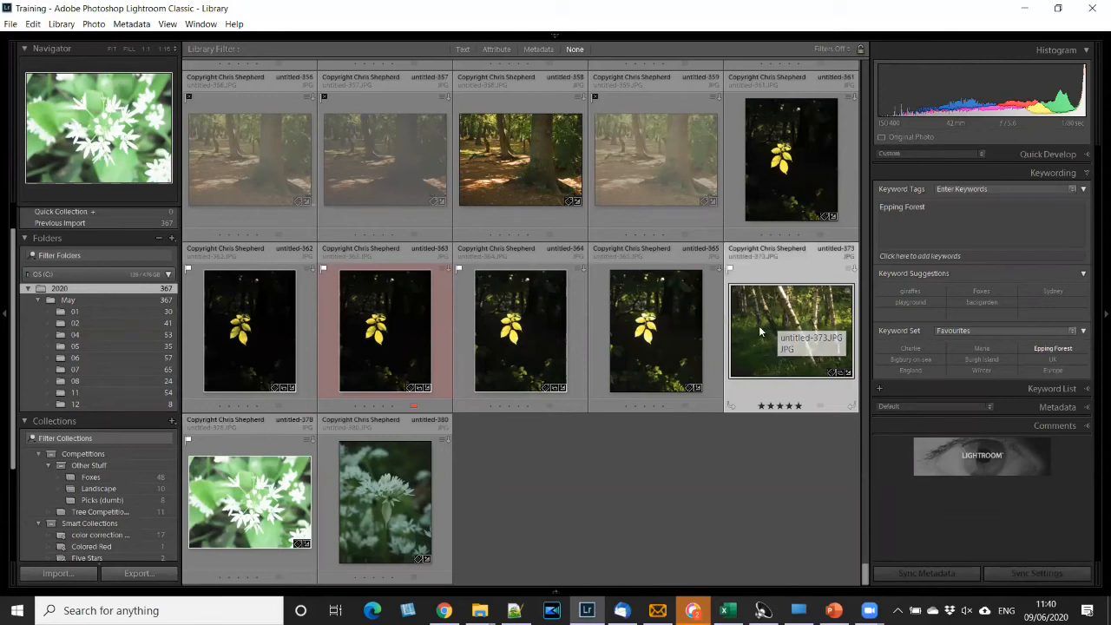
{"action": "double_click", "coordinate": [761, 332]}
{"action": "double_click", "coordinate": [550, 290]}
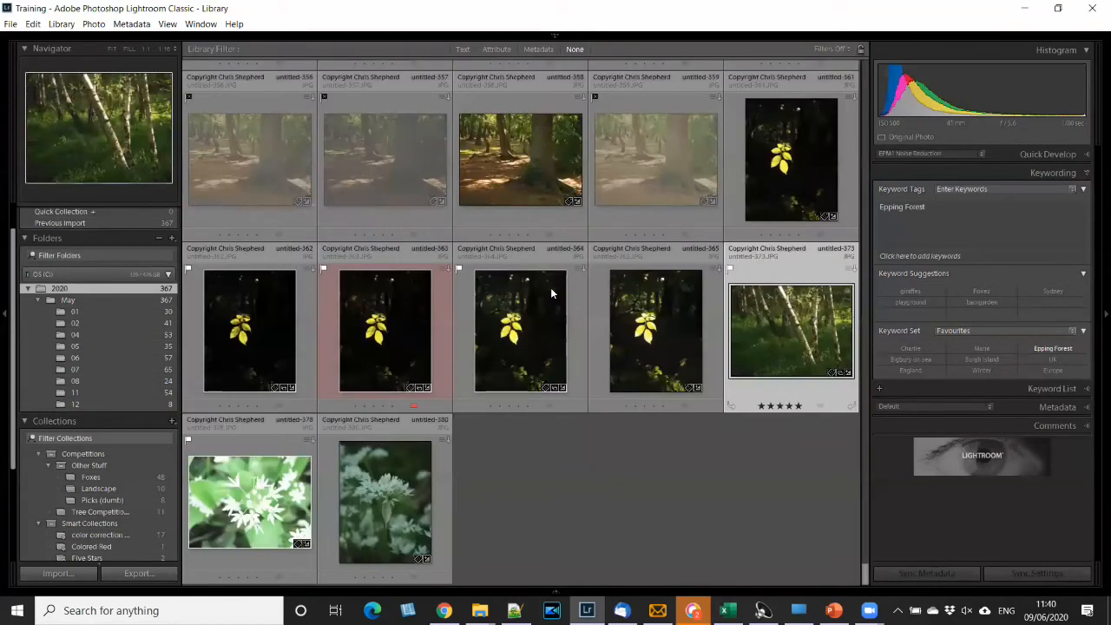
- Filter the 2020 folder by metadata to show only files of the Raw type
{"action": "scroll", "coordinate": [551, 288], "scroll_direction": "up", "scroll_amount": 10}
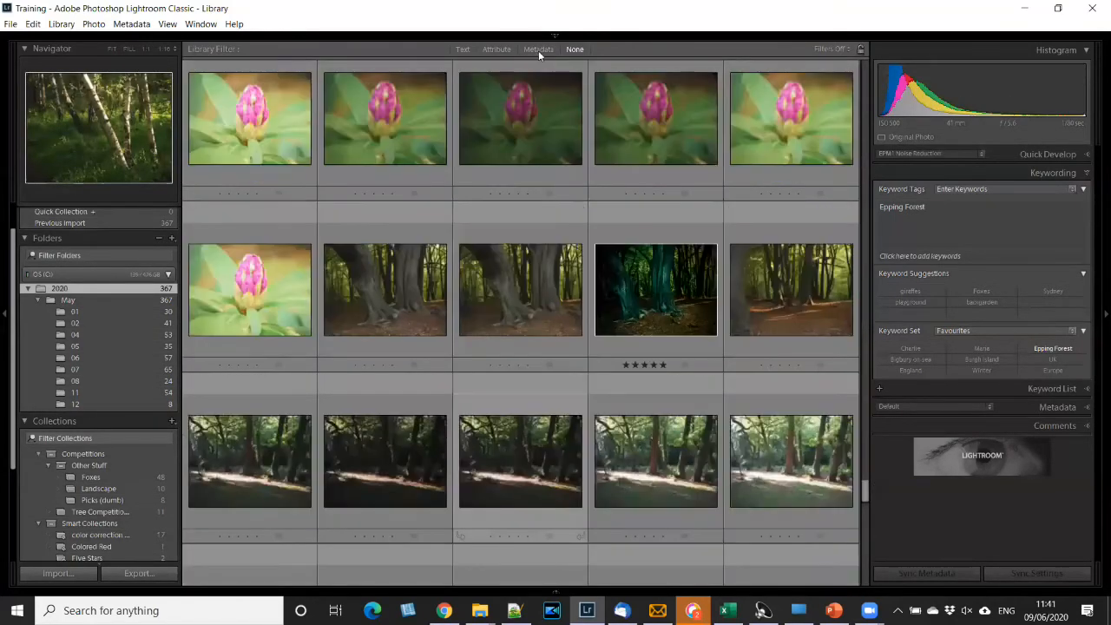
{"action": "scroll", "coordinate": [612, 90], "scroll_direction": "up", "scroll_amount": 5}
{"action": "scroll", "coordinate": [591, 89], "scroll_direction": "up", "scroll_amount": 3}
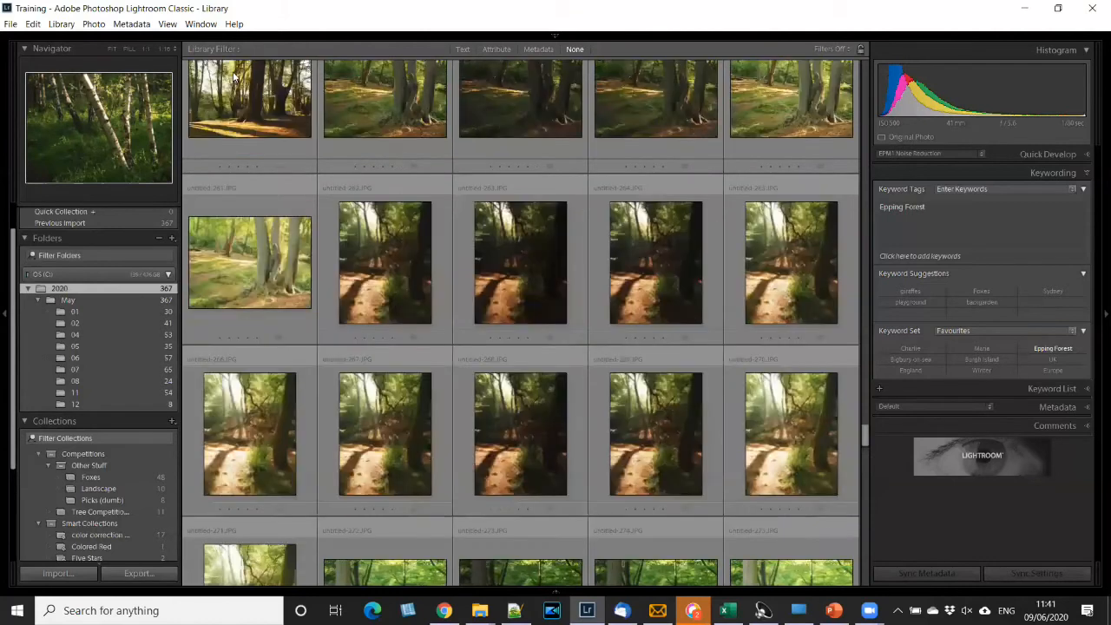
{"action": "key", "text": "ctrl+l"}
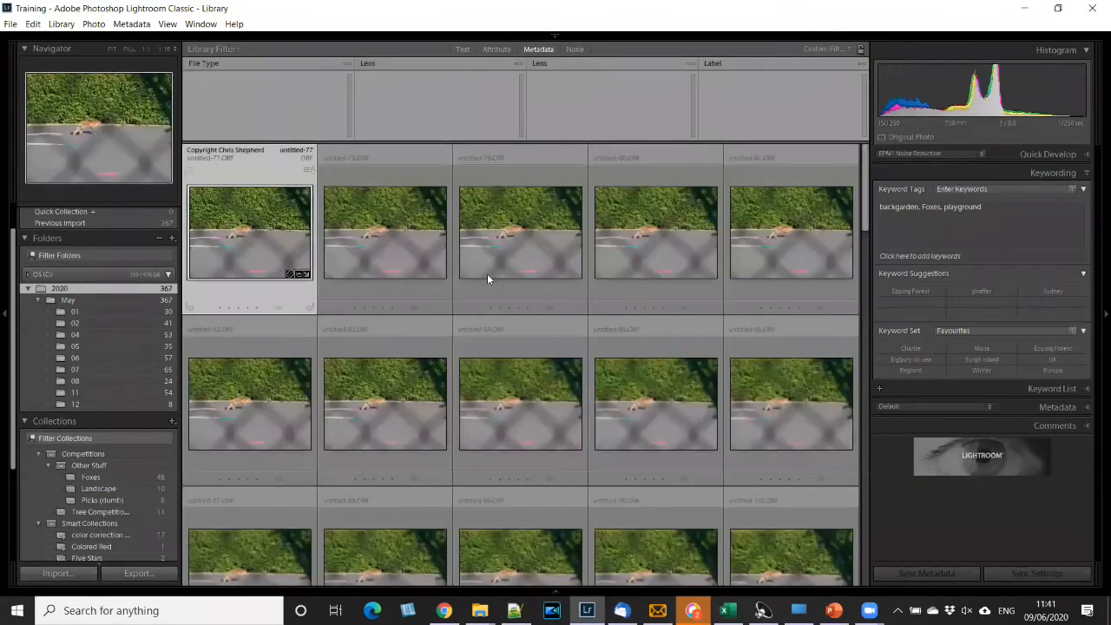
- Find the fox photo untitled-206.ORF among the raw files, view it enlarged and open it in the Develop module
{"action": "scroll", "coordinate": [528, 406], "scroll_direction": "down", "scroll_amount": 2}
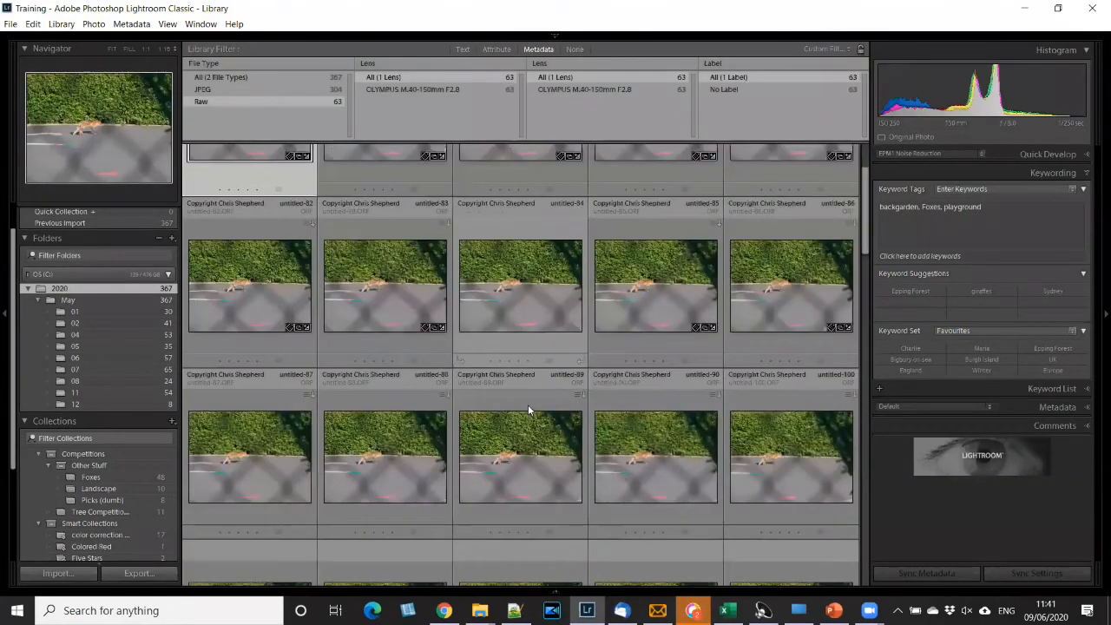
{"action": "scroll", "coordinate": [526, 405], "scroll_direction": "down", "scroll_amount": 10}
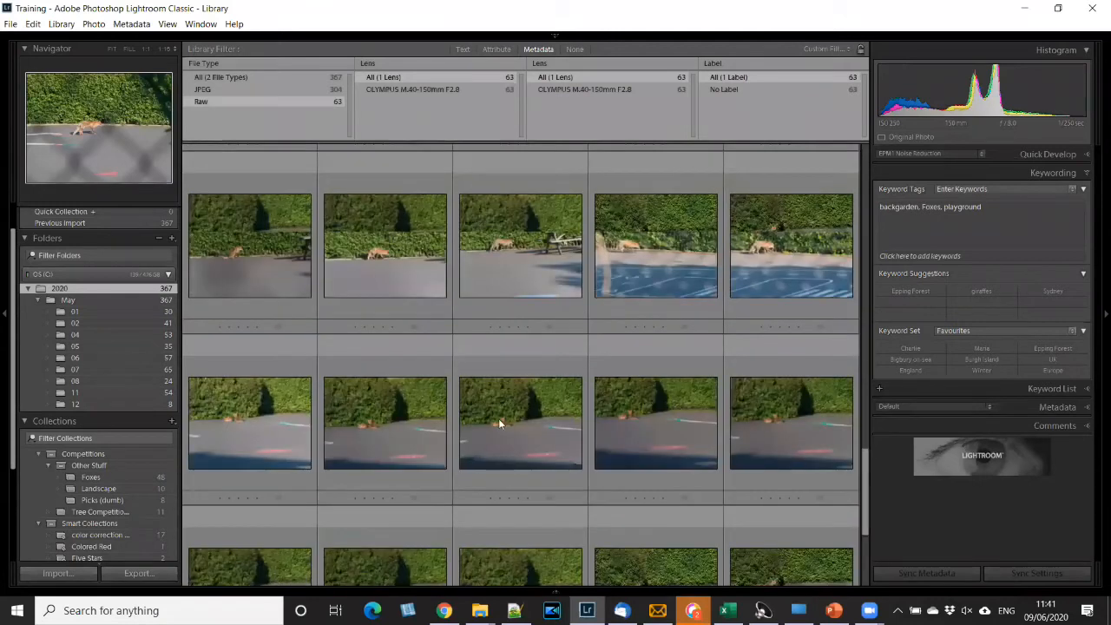
{"action": "scroll", "coordinate": [498, 419], "scroll_direction": "down", "scroll_amount": 2}
{"action": "left_click", "coordinate": [495, 409]}
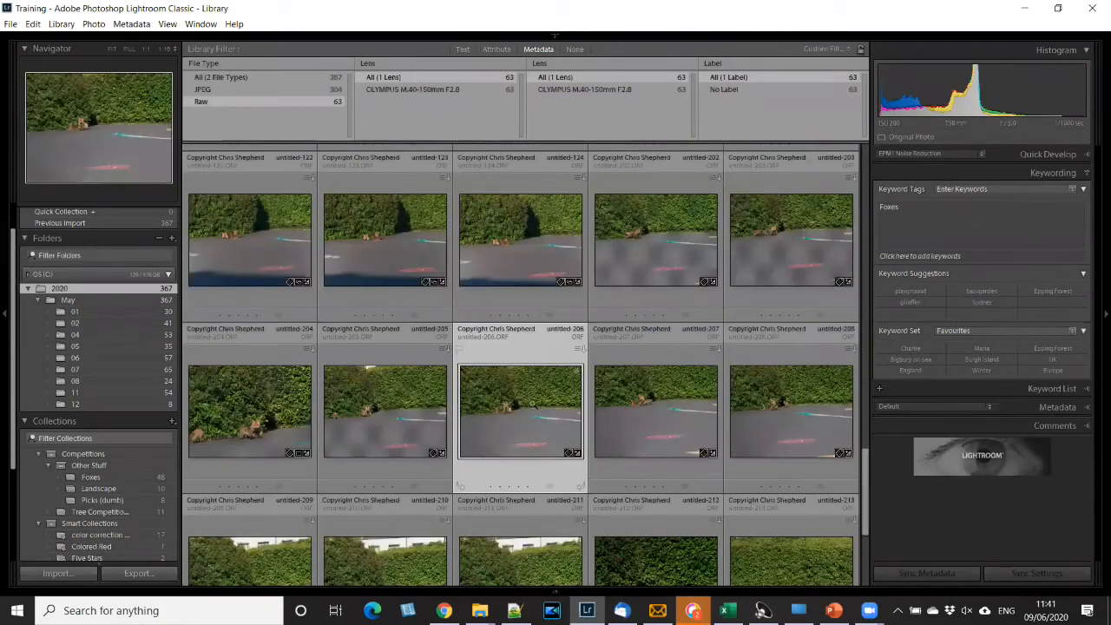
{"action": "key", "text": "e"}
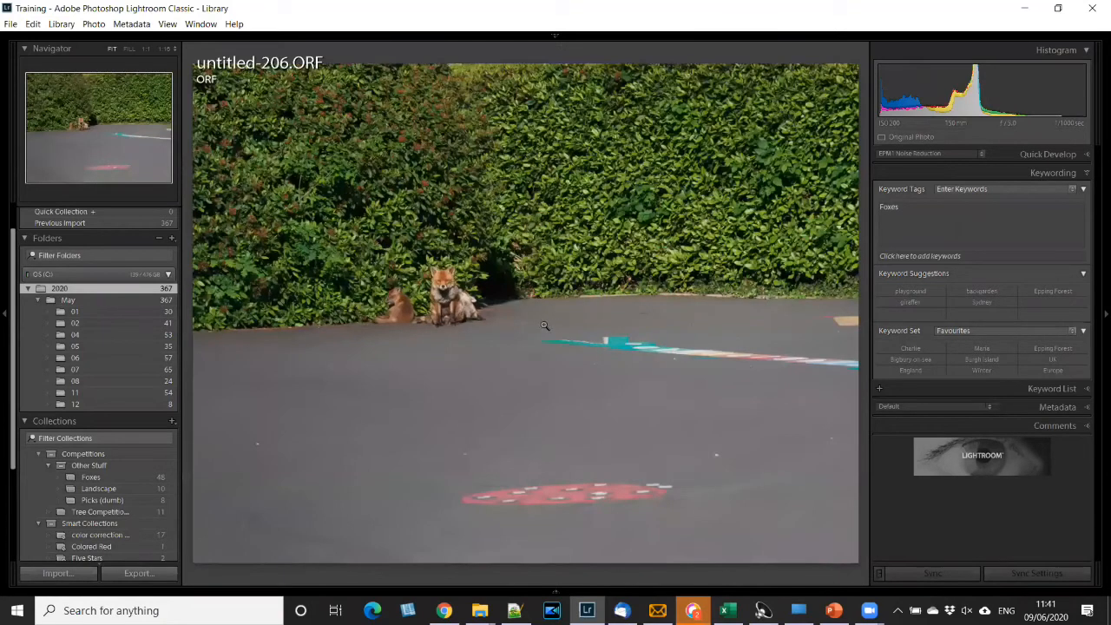
{"action": "key", "text": "Left"}
{"action": "key", "text": "Right"}
{"action": "key", "text": "d"}
- Switch to Webex Teams from the incoming chat notification and reply "dunno yet" to the contact
{"action": "left_click", "coordinate": [943, 58]}
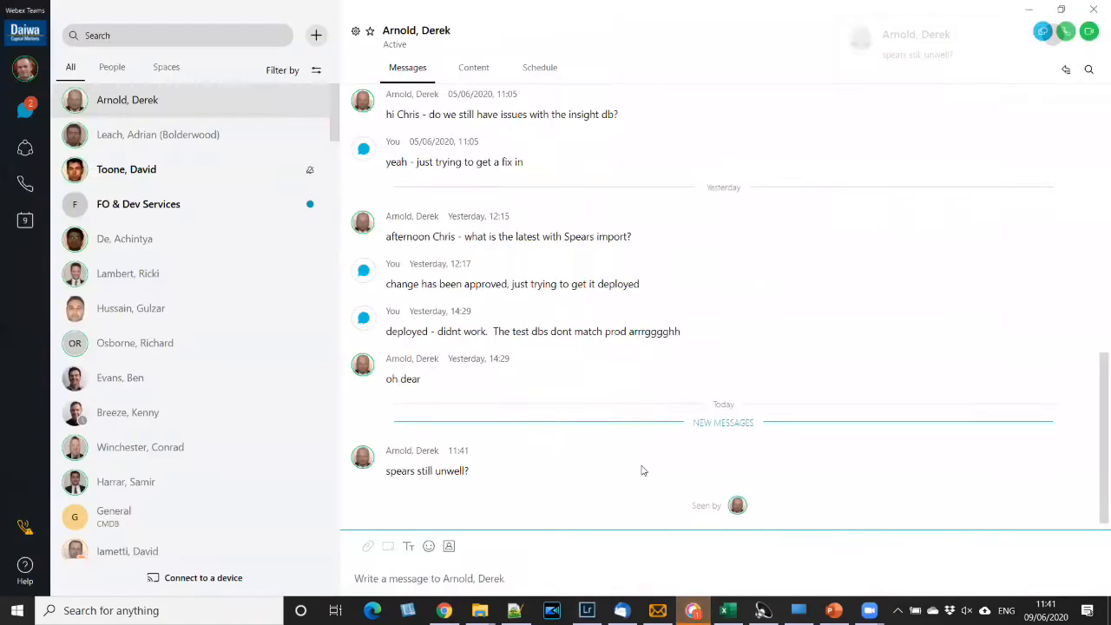
{"action": "left_click", "coordinate": [473, 578]}
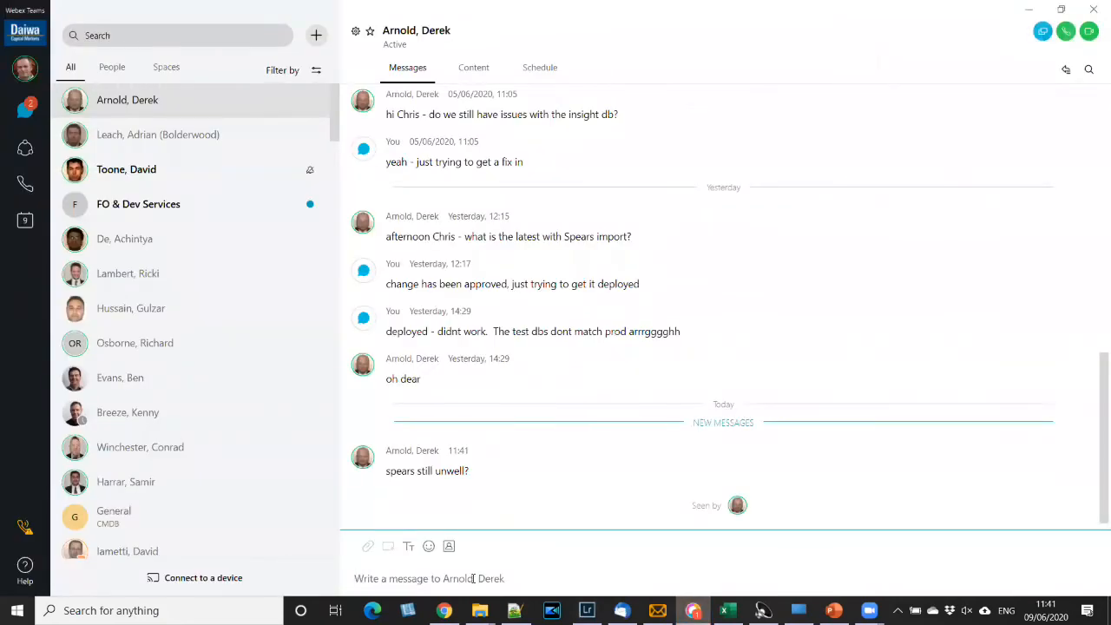
{"action": "type", "text": "dunno yet"}
{"action": "key", "text": "Return"}
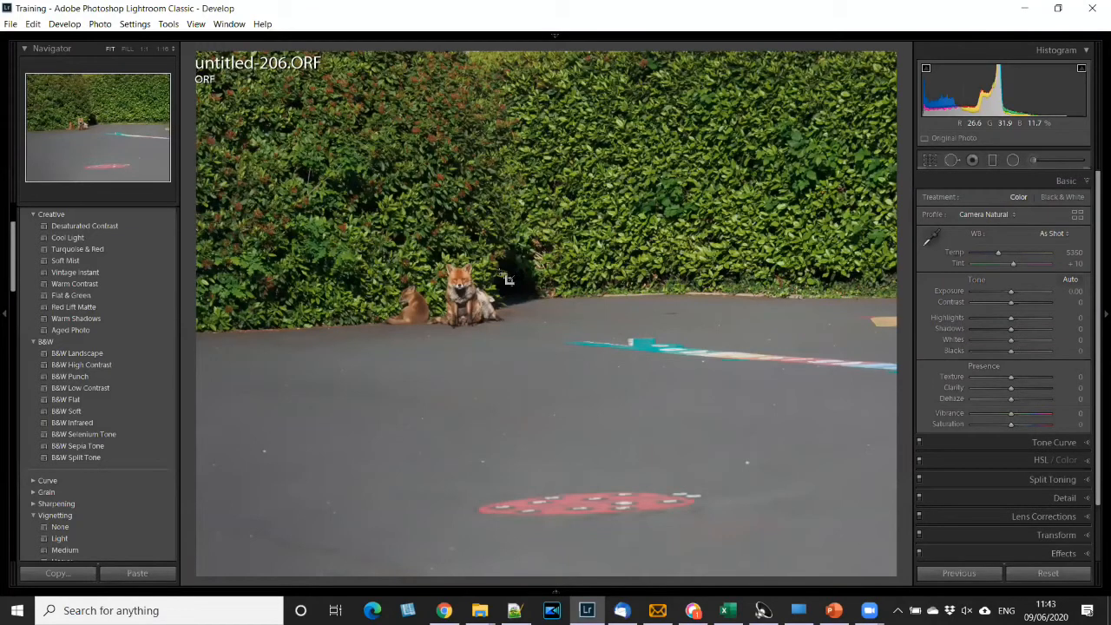
- Raise the raw fox photo's Exposure to +3.66
{"action": "key", "text": "r"}
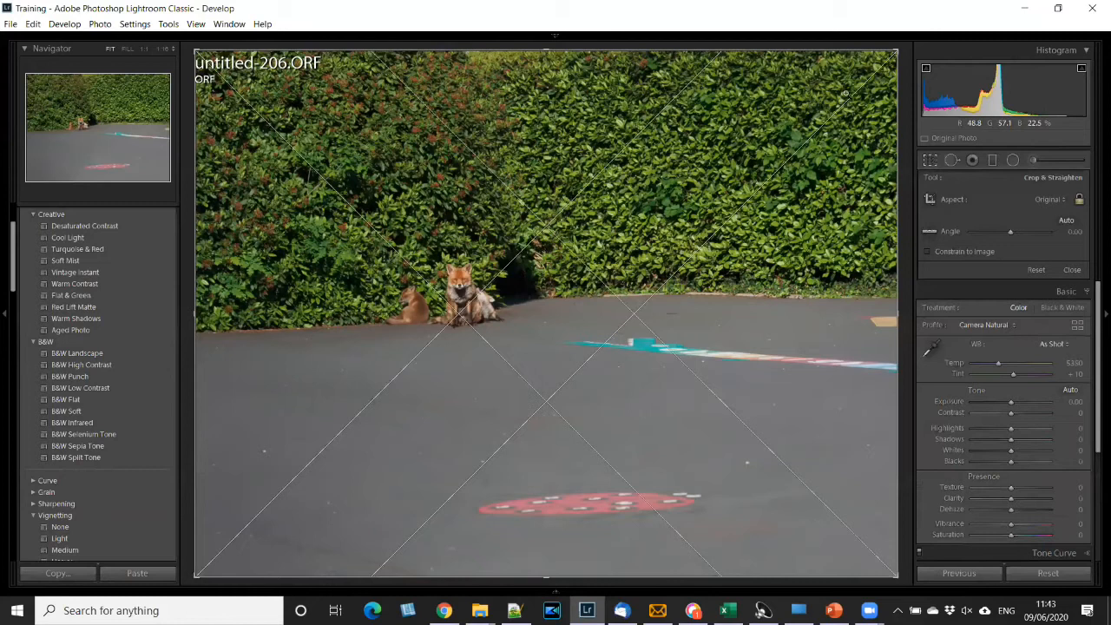
{"action": "key", "text": "r"}
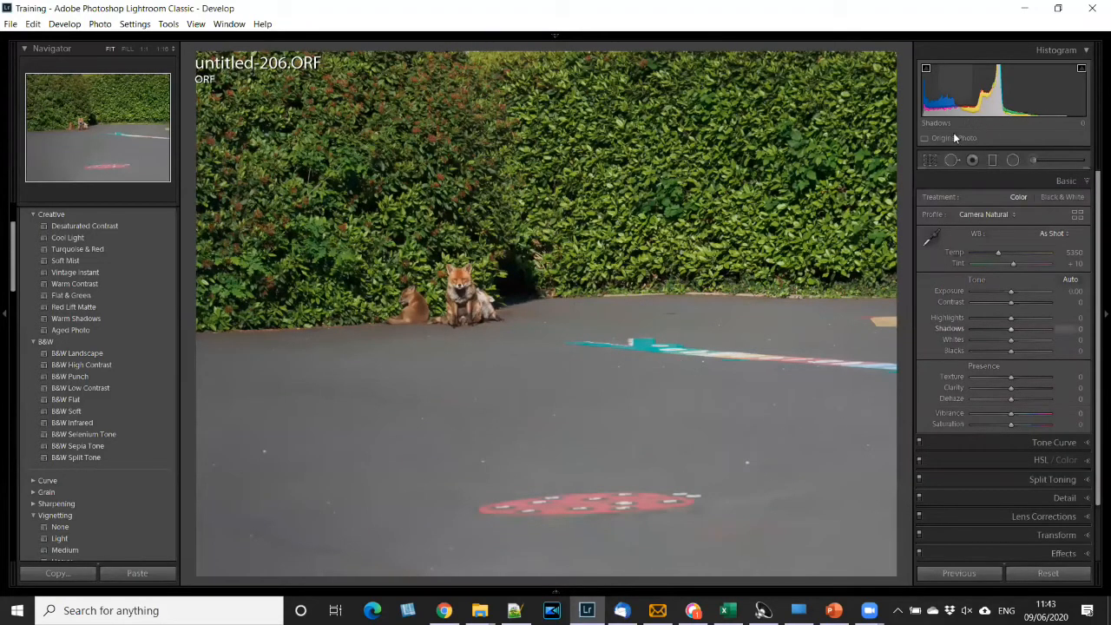
{"action": "left_click", "coordinate": [1038, 290]}
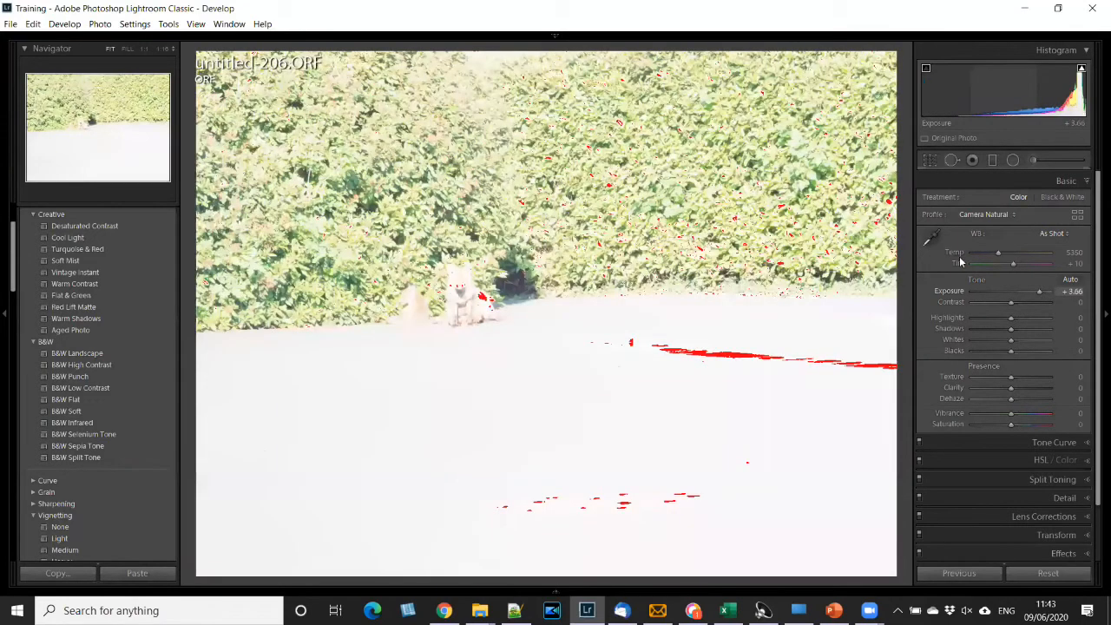
- Open the Smart Preview prompt for the fox photo, cancel it and undo the exposure change
{"action": "left_click", "coordinate": [926, 142]}
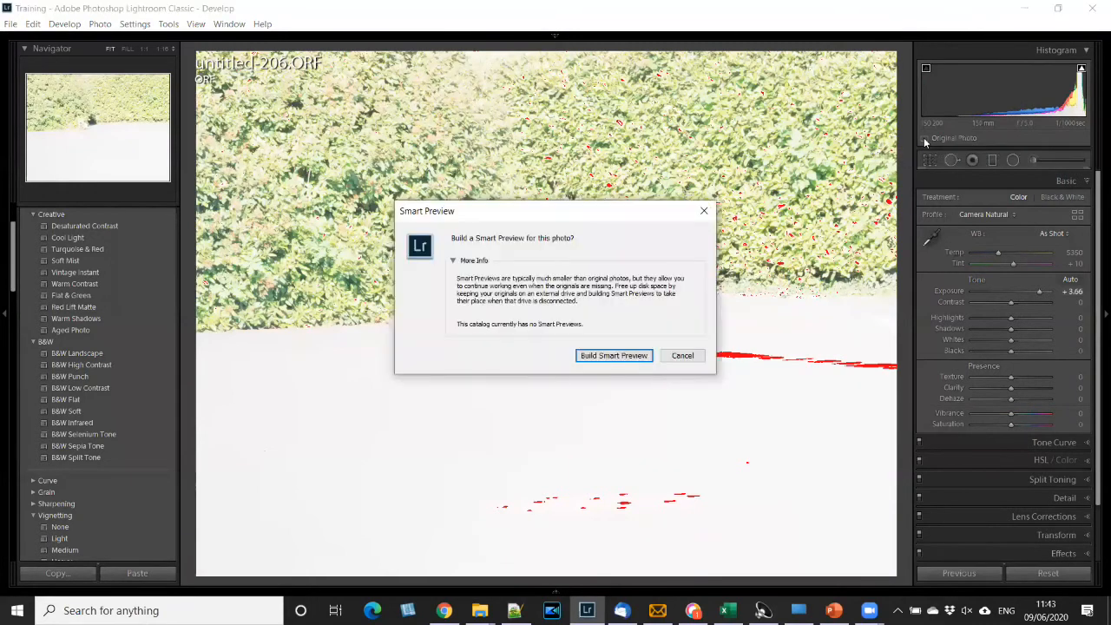
{"action": "left_click", "coordinate": [682, 356]}
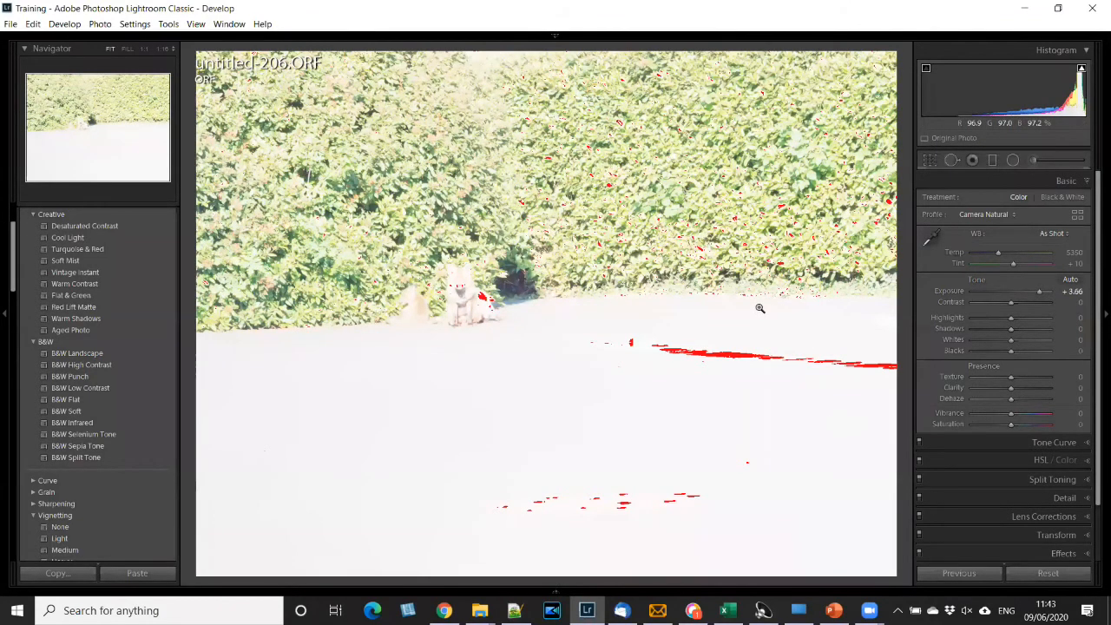
{"action": "key", "text": "ctrl+z"}
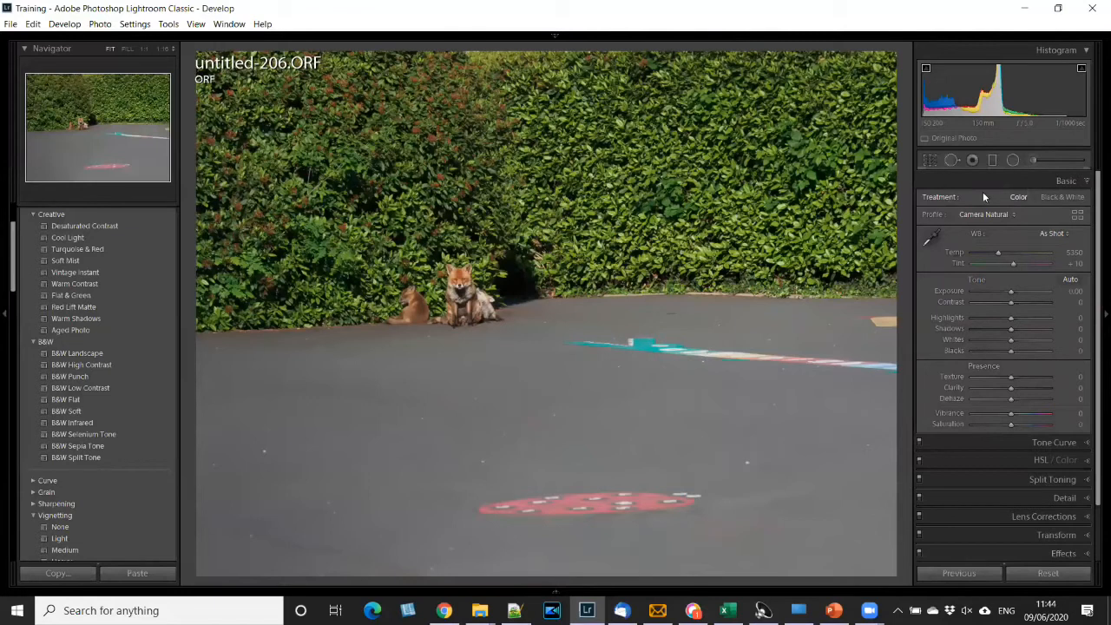
- Look over and collapse the Basic adjustments section, and briefly open and close the Crop & Straighten tool
{"action": "scroll", "coordinate": [1043, 231], "scroll_direction": "down", "scroll_amount": 1}
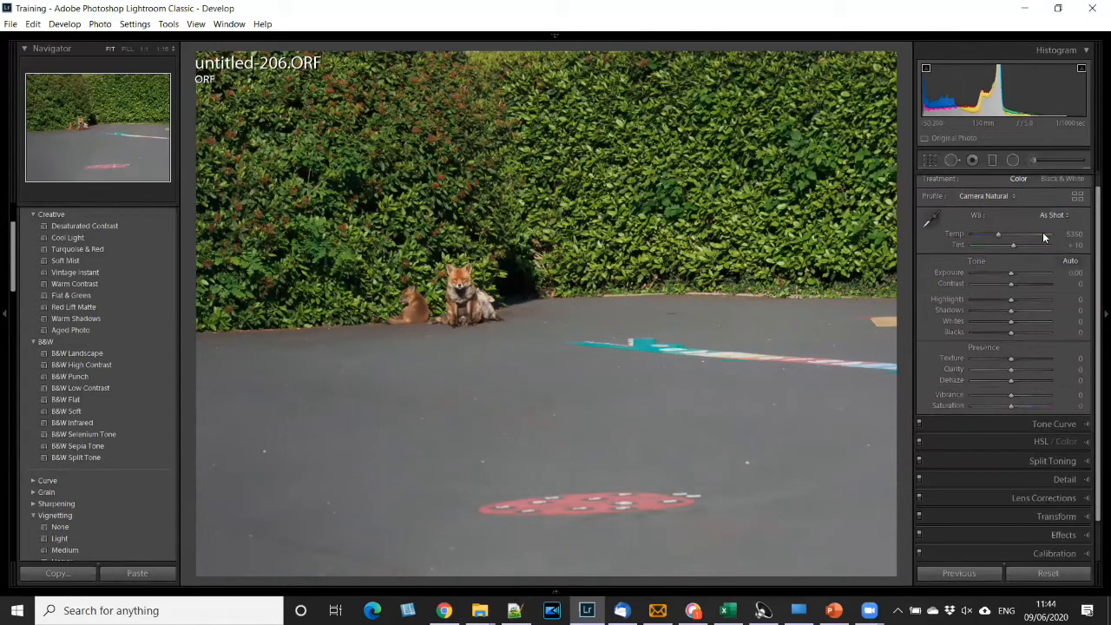
{"action": "scroll", "coordinate": [1056, 233], "scroll_direction": "down", "scroll_amount": 3}
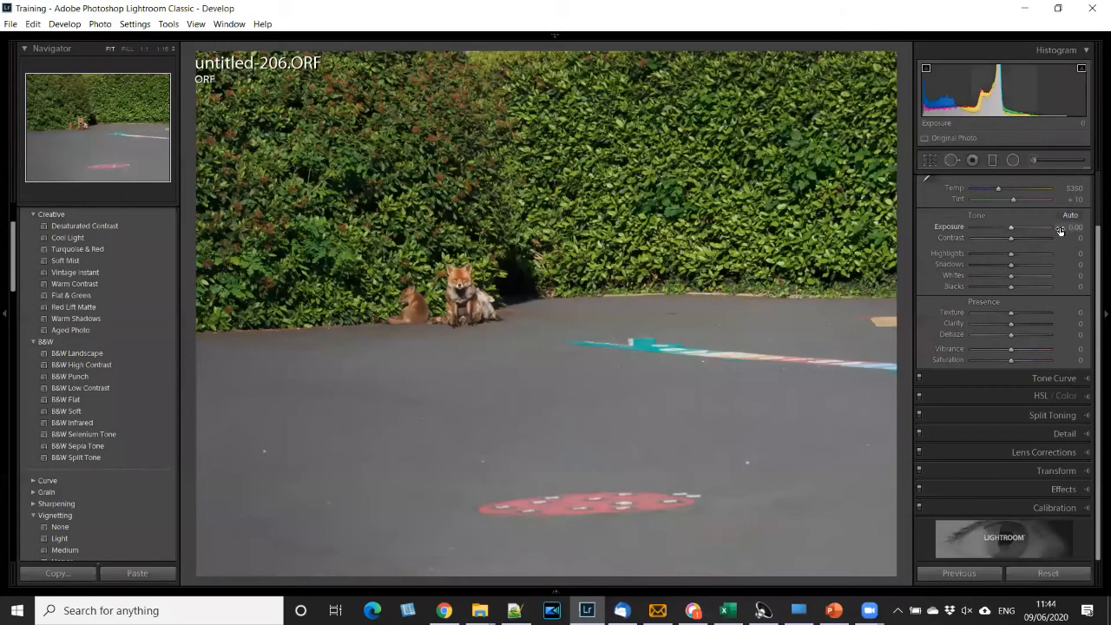
{"action": "scroll", "coordinate": [1059, 228], "scroll_direction": "up", "scroll_amount": 1}
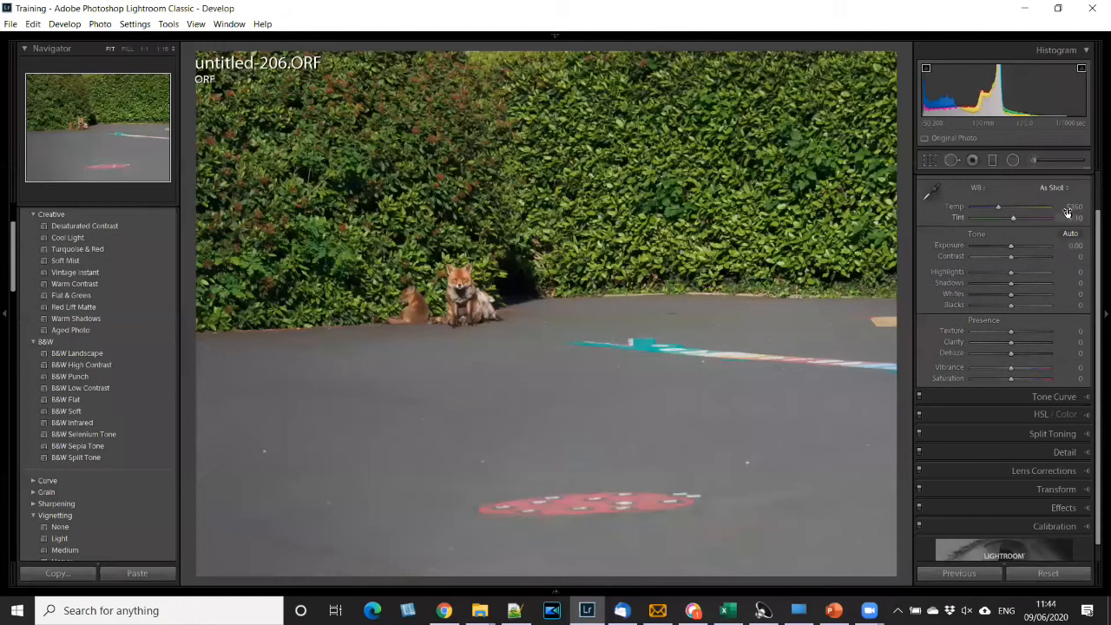
{"action": "scroll", "coordinate": [1067, 222], "scroll_direction": "up", "scroll_amount": 1}
{"action": "scroll", "coordinate": [1069, 222], "scroll_direction": "up", "scroll_amount": 2}
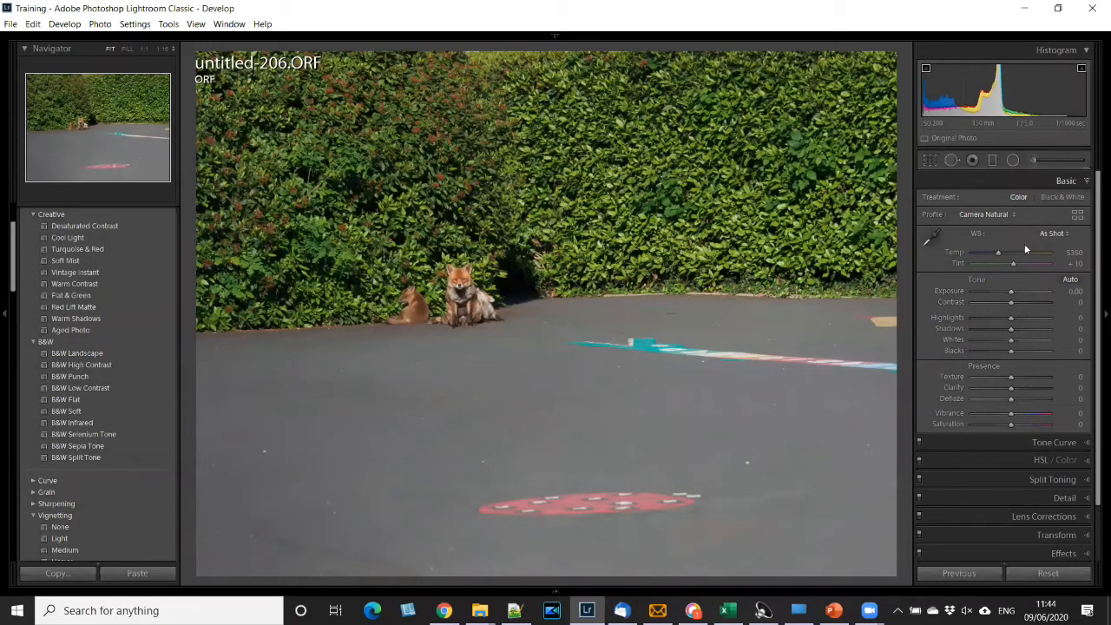
{"action": "left_click", "coordinate": [1033, 182]}
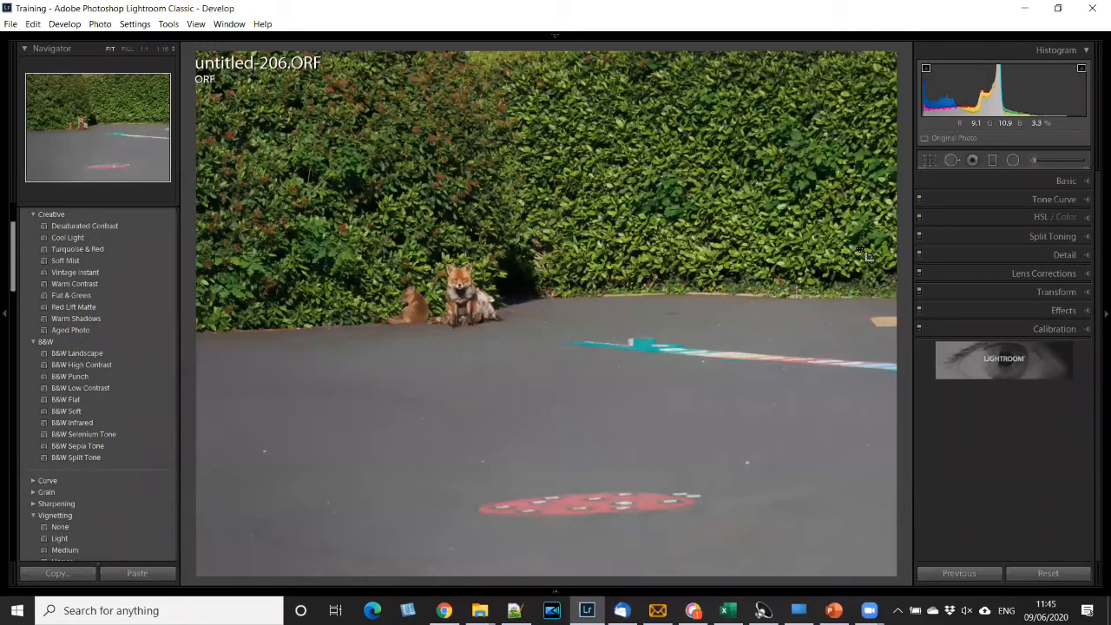
{"action": "key", "text": "r"}
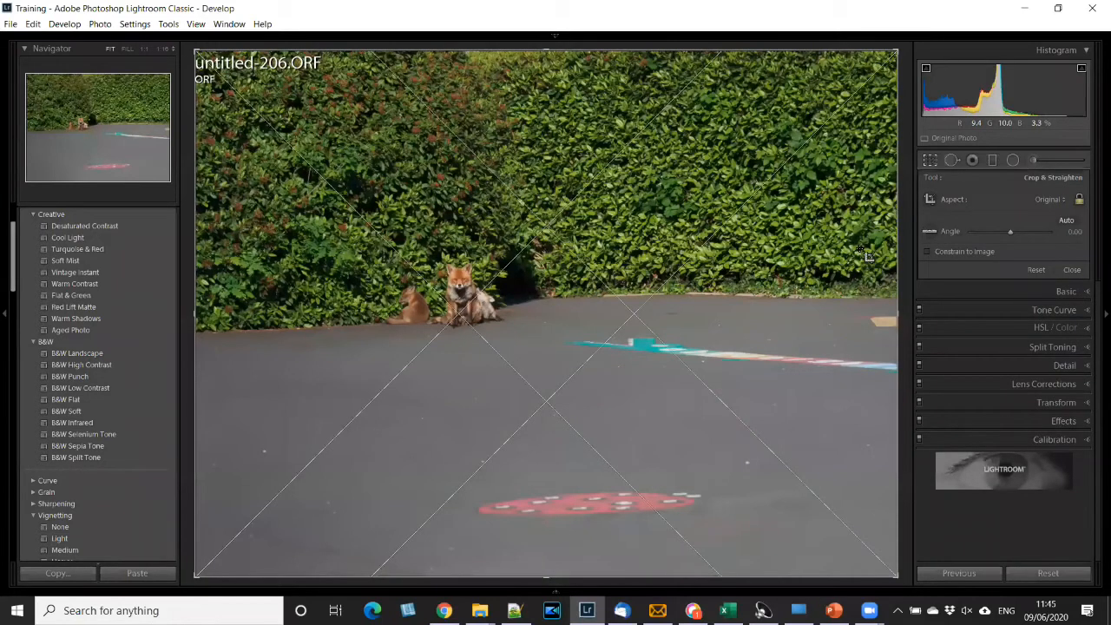
{"action": "key", "text": "r"}
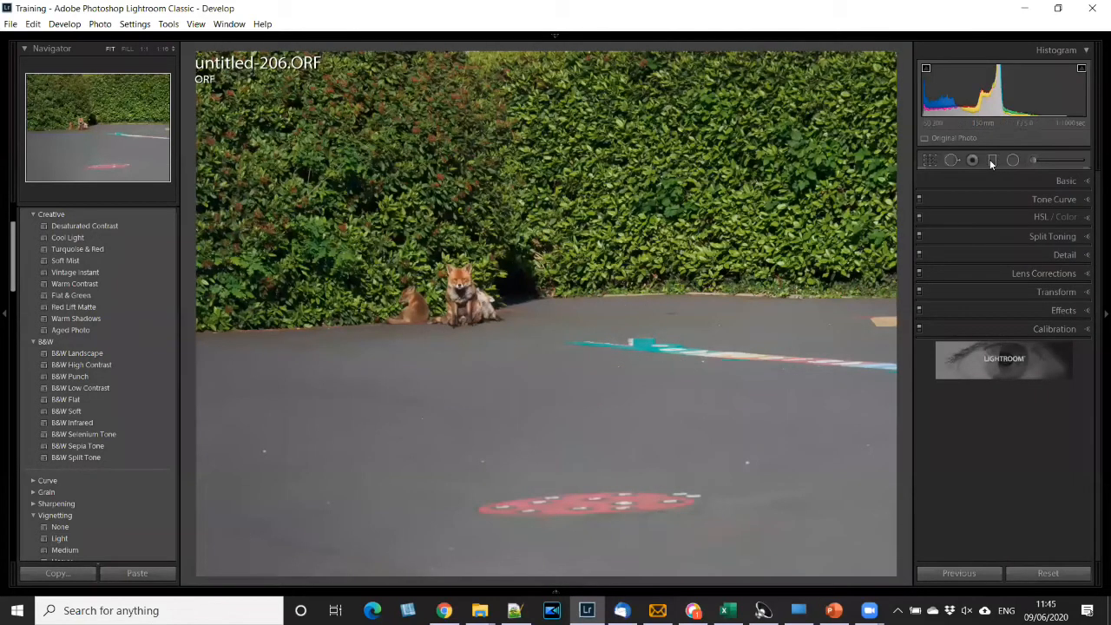
- Crop the fox photo more tightly around the foxes at its original aspect ratio, rotate it to an angle of 4.44 and apply the crop
{"action": "left_click", "coordinate": [929, 160]}
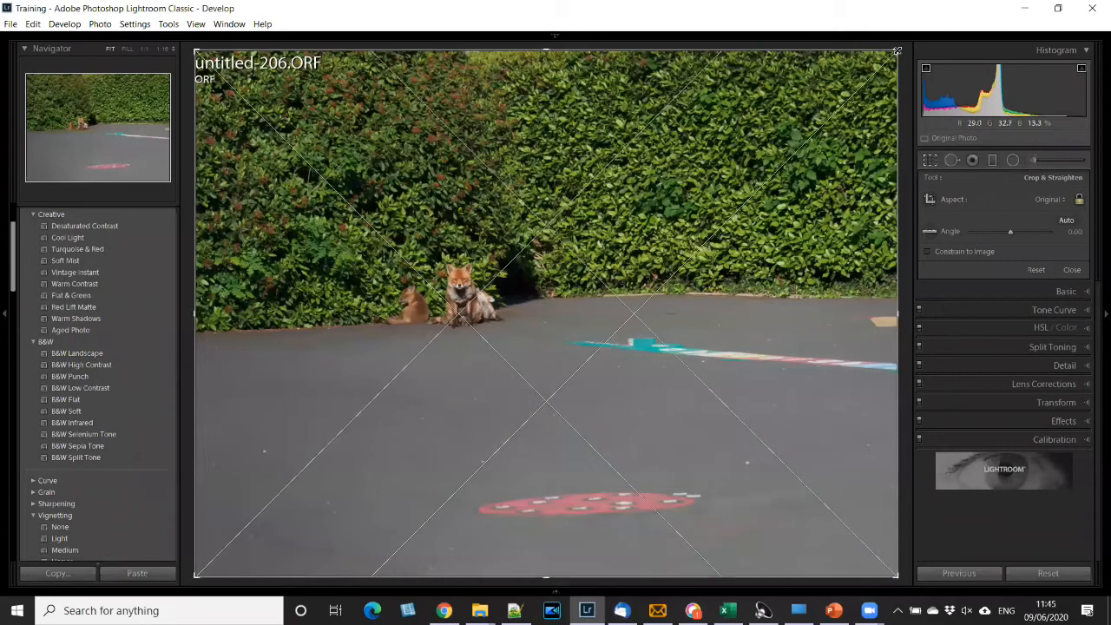
{"action": "left_click_drag", "start_coordinate": [868, 61], "coordinate": [873, 99]}
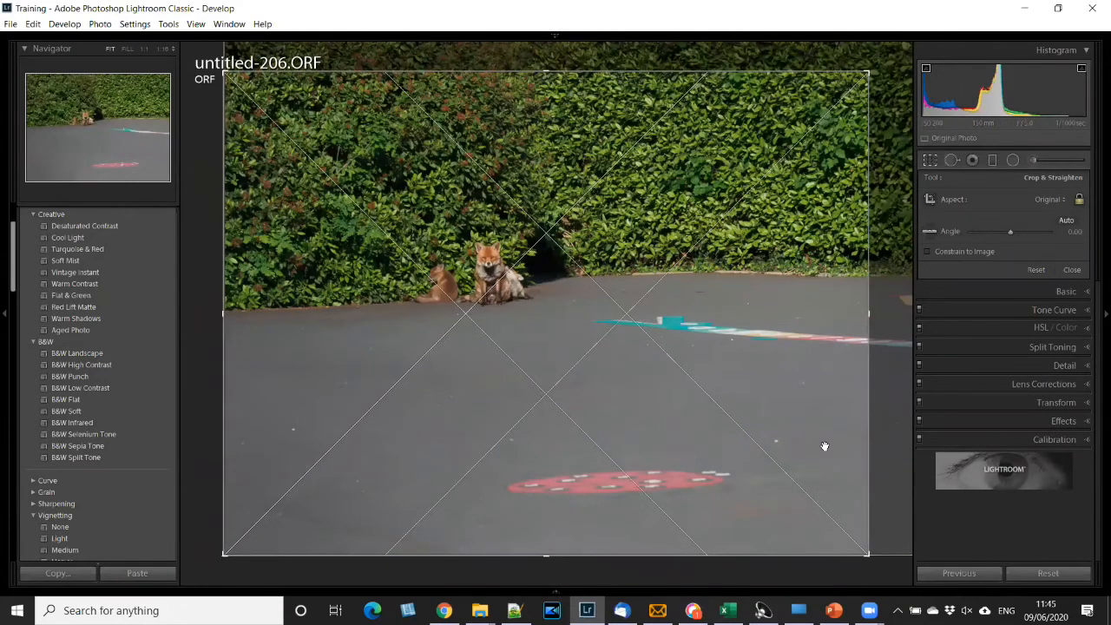
{"action": "left_click_drag", "start_coordinate": [869, 554], "coordinate": [733, 587]}
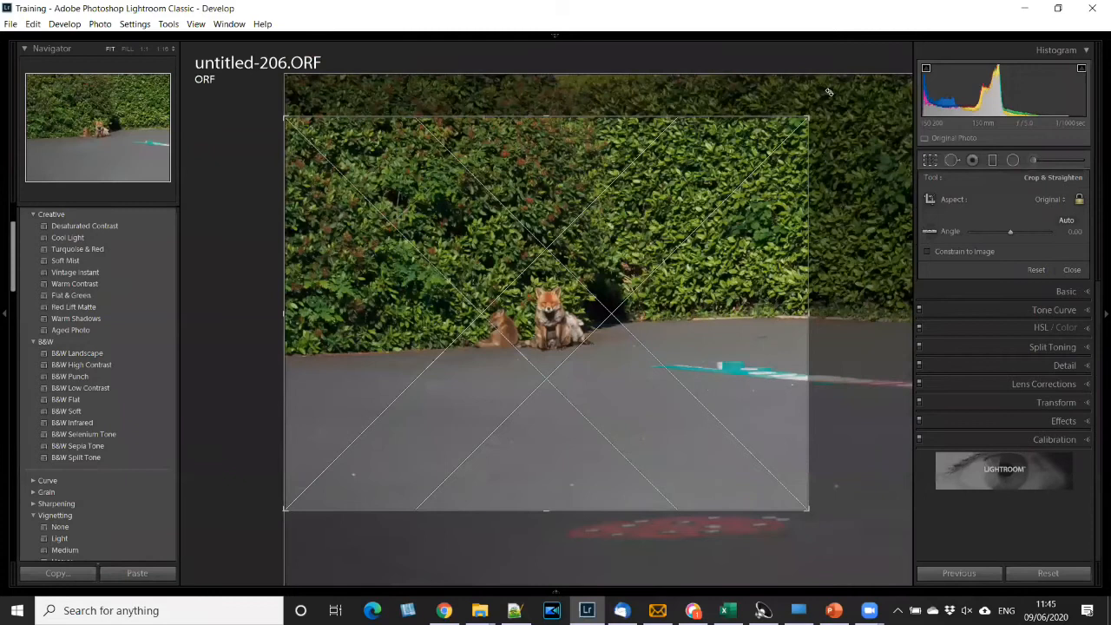
{"action": "left_click_drag", "start_coordinate": [833, 103], "coordinate": [835, 122]}
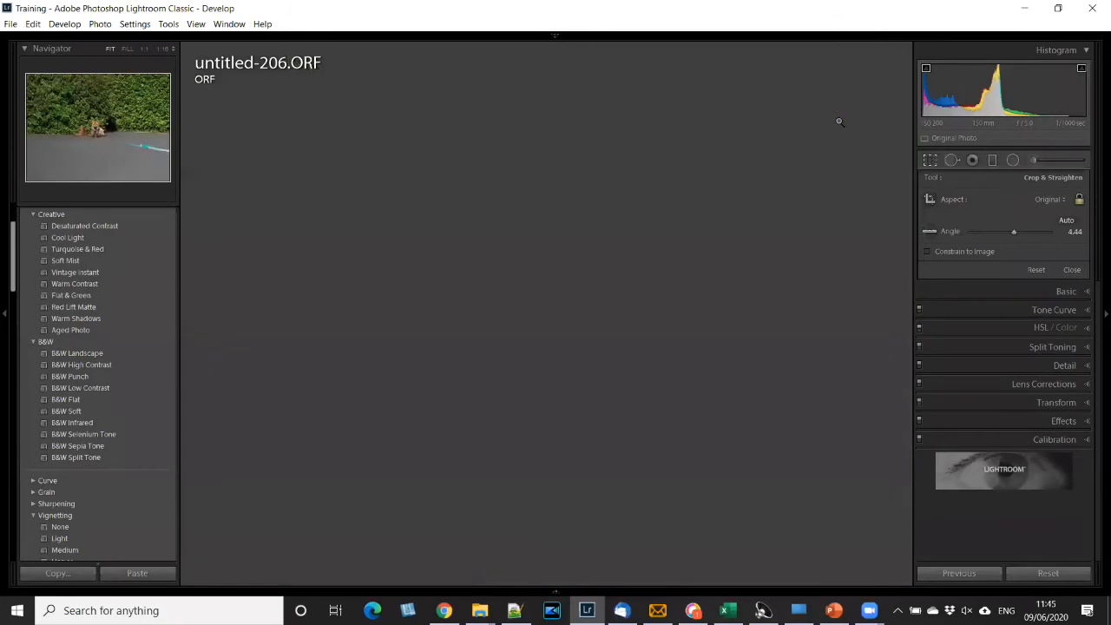
{"action": "key", "text": "Return"}
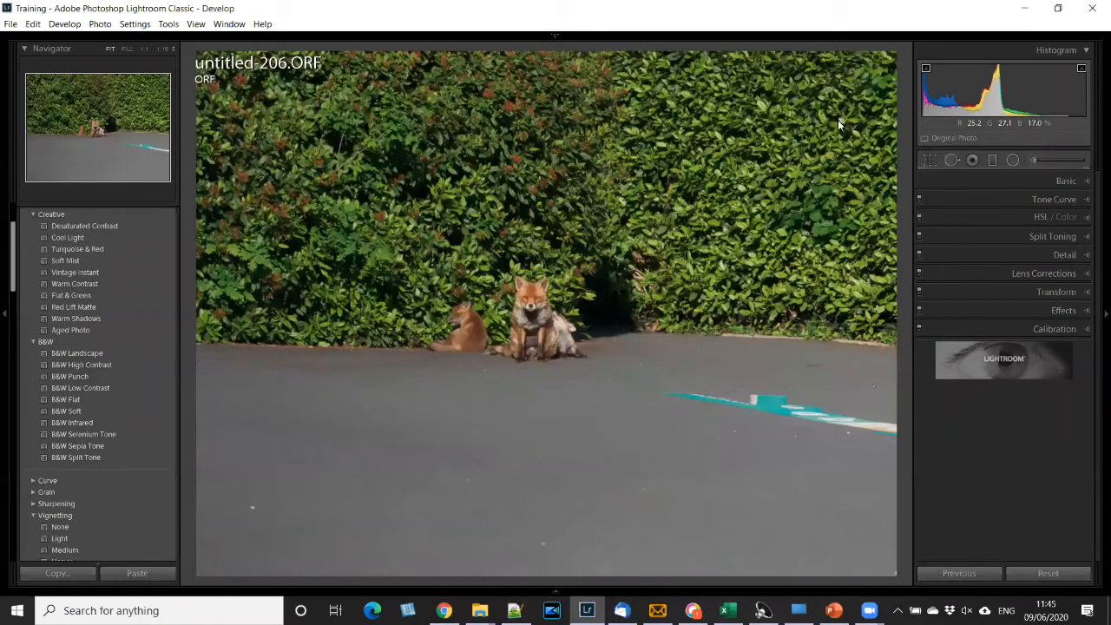
- Reopen the fox photo's crop and try the 1 x 1 and 5 x 7 aspect ratios
{"action": "left_click", "coordinate": [930, 160]}
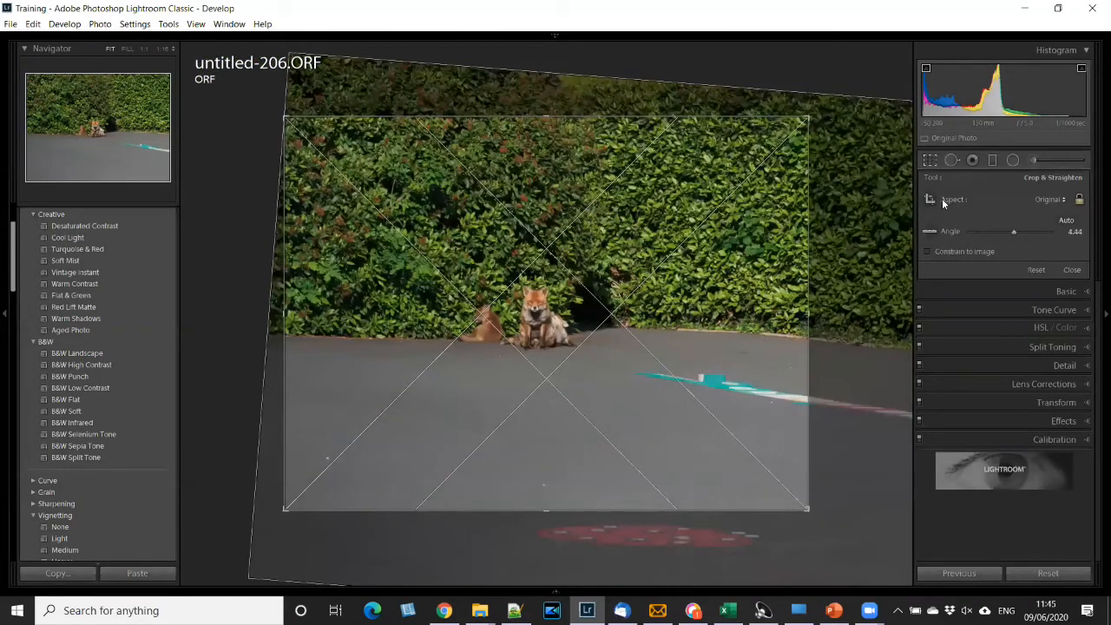
{"action": "left_click", "coordinate": [1066, 200]}
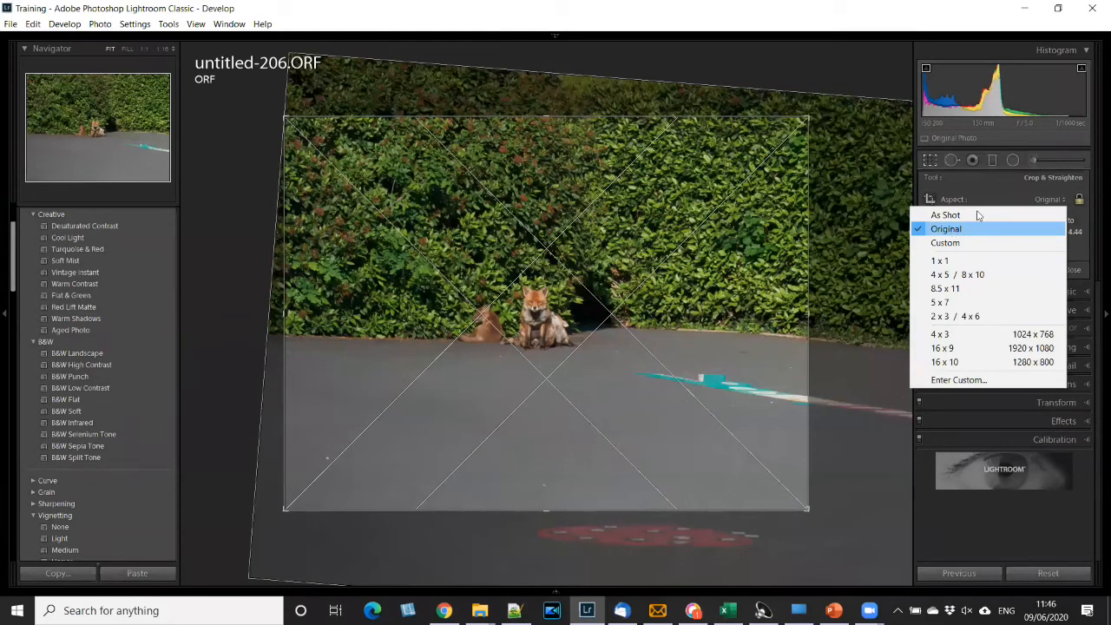
{"action": "left_click", "coordinate": [951, 263]}
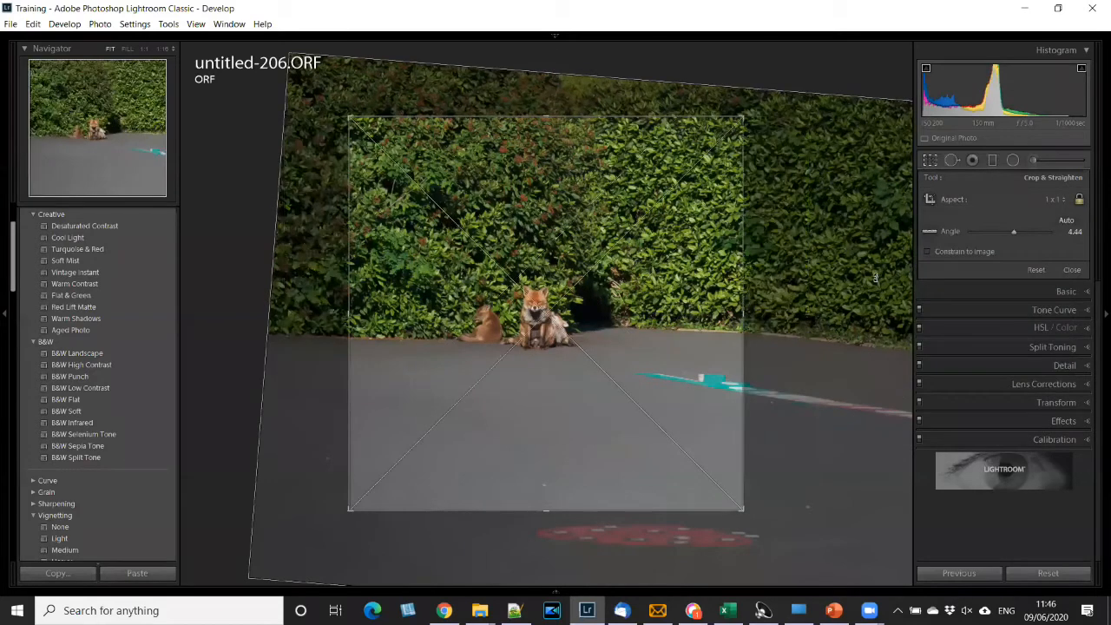
{"action": "left_click", "coordinate": [1059, 202]}
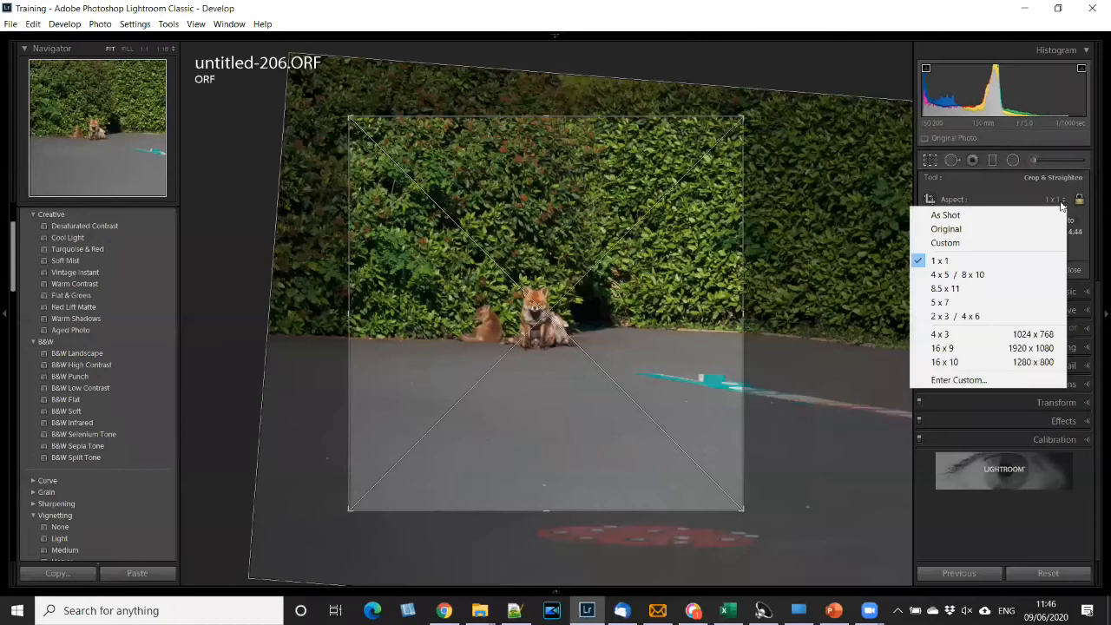
{"action": "left_click", "coordinate": [953, 304]}
- Set the crop aspect to Custom, unlock the ratio and reshape the crop into a wide rectangle with the foxes near its lower left corner
{"action": "left_click", "coordinate": [1068, 201]}
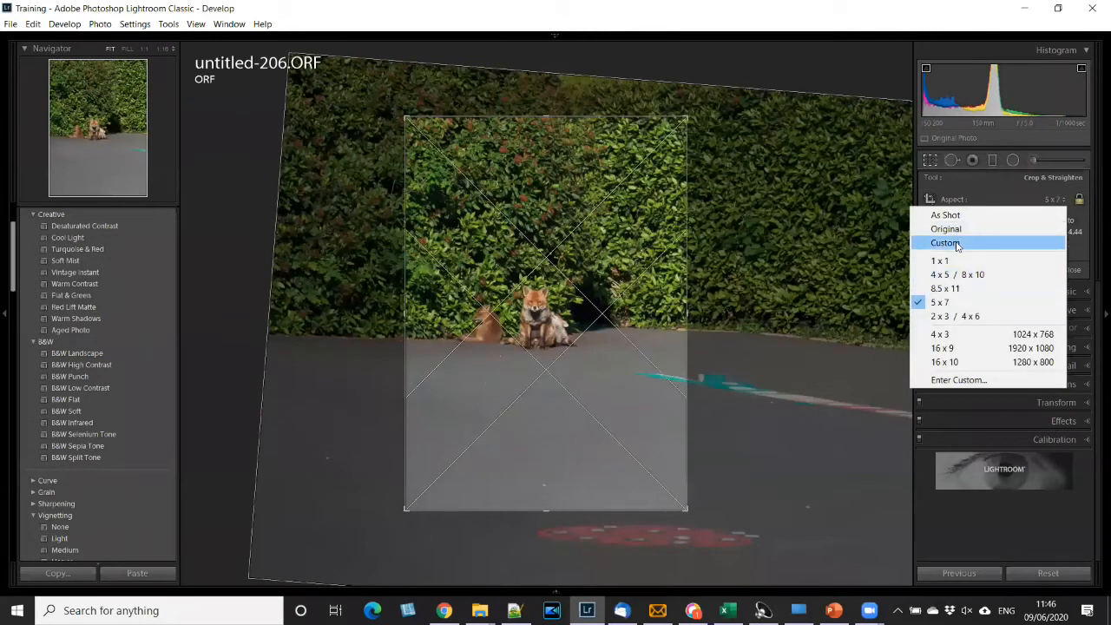
{"action": "left_click", "coordinate": [957, 244]}
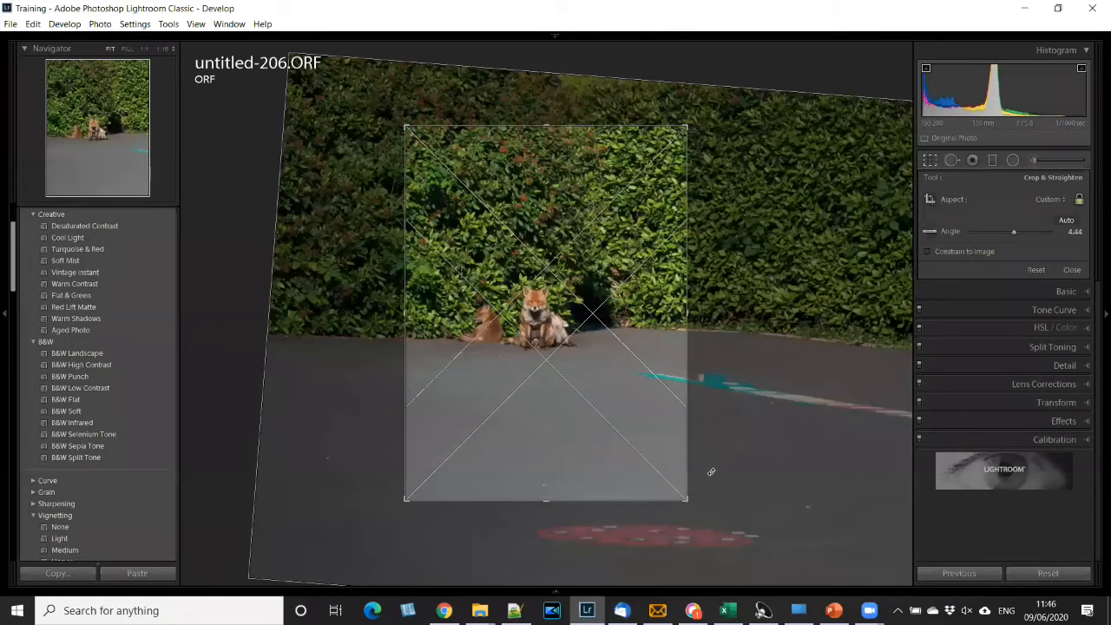
{"action": "left_click_drag", "start_coordinate": [860, 332], "coordinate": [743, 460]}
{"action": "left_click", "coordinate": [1080, 201]}
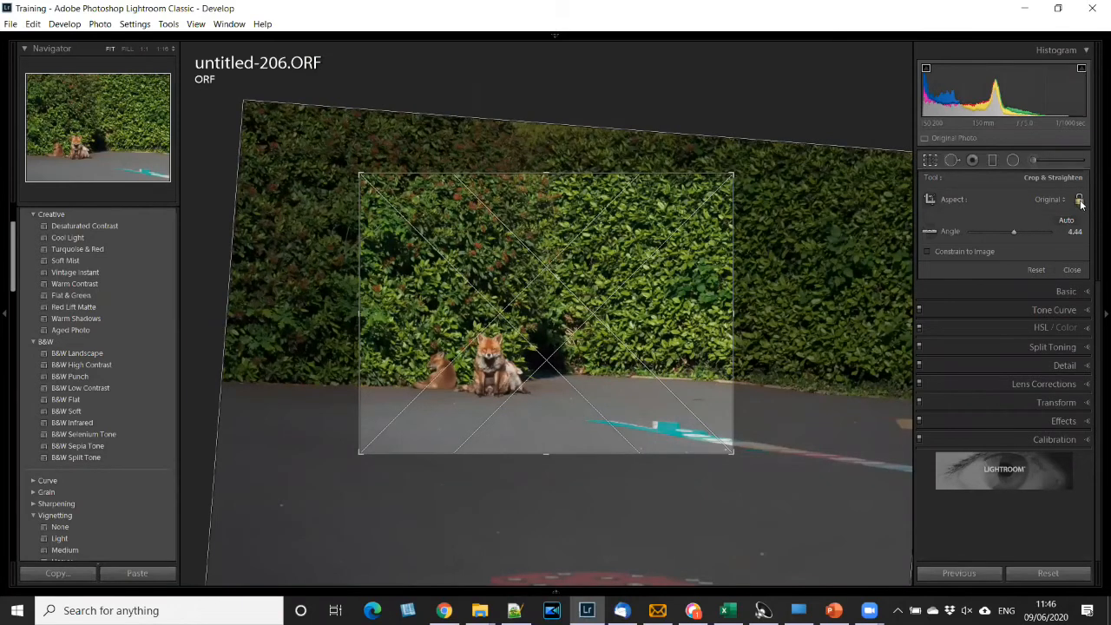
{"action": "left_click", "coordinate": [1079, 202]}
{"action": "left_click_drag", "start_coordinate": [732, 454], "coordinate": [814, 444]}
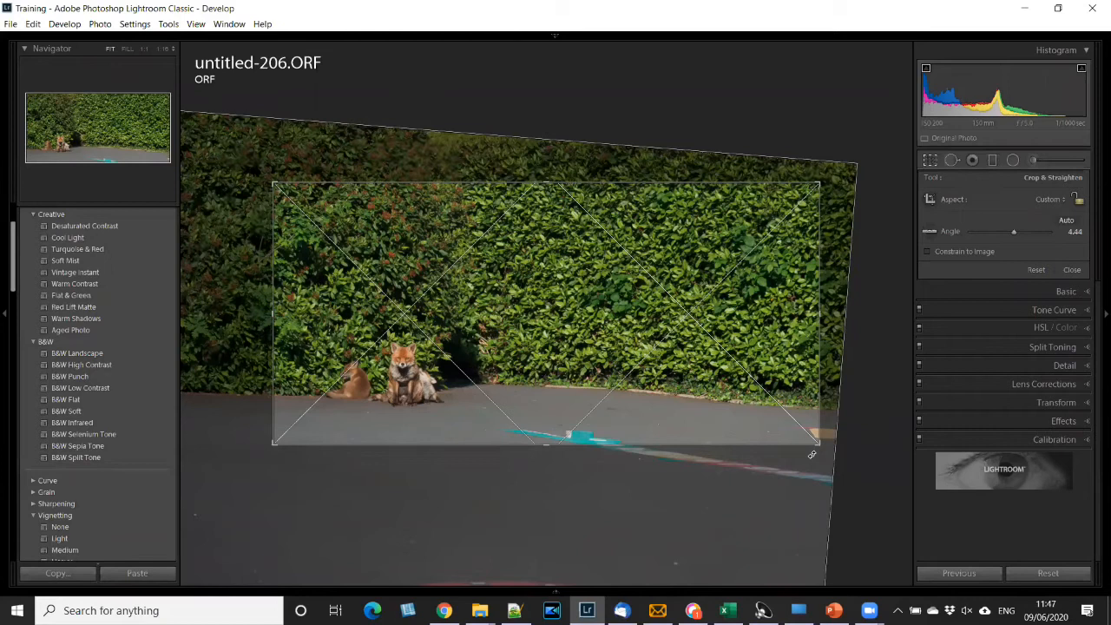
- Cycle the crop guide overlay through triangles, golden ratio, spiral, aspect ratios, grid, thirds and diagonals, finishing on the golden spiral
{"action": "key", "text": "o"}
{"action": "key", "text": "o"}
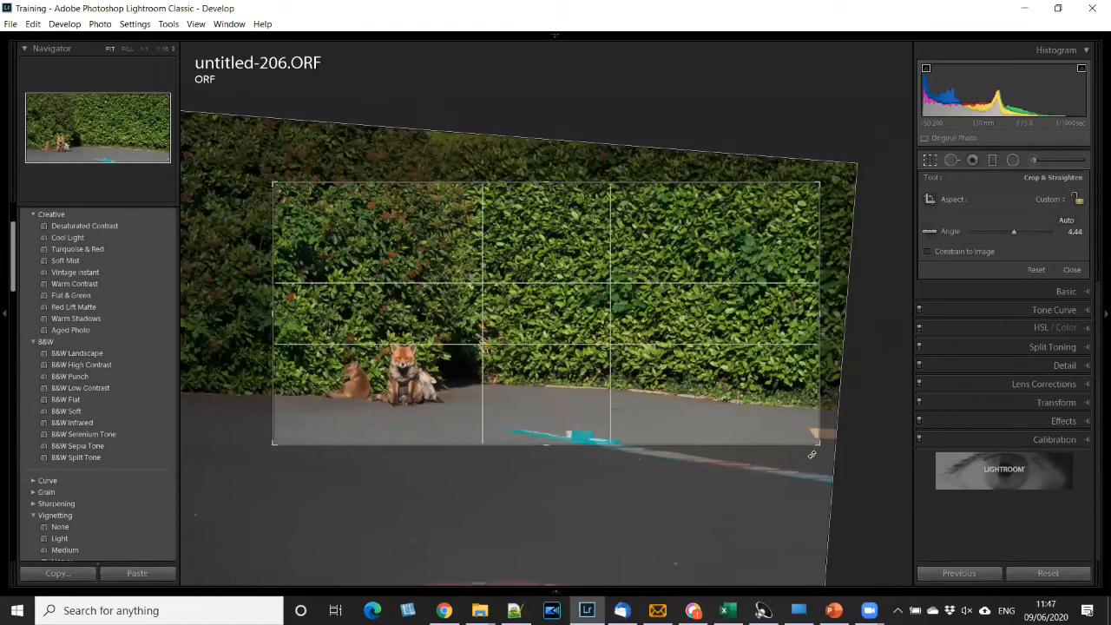
{"action": "key", "text": "o"}
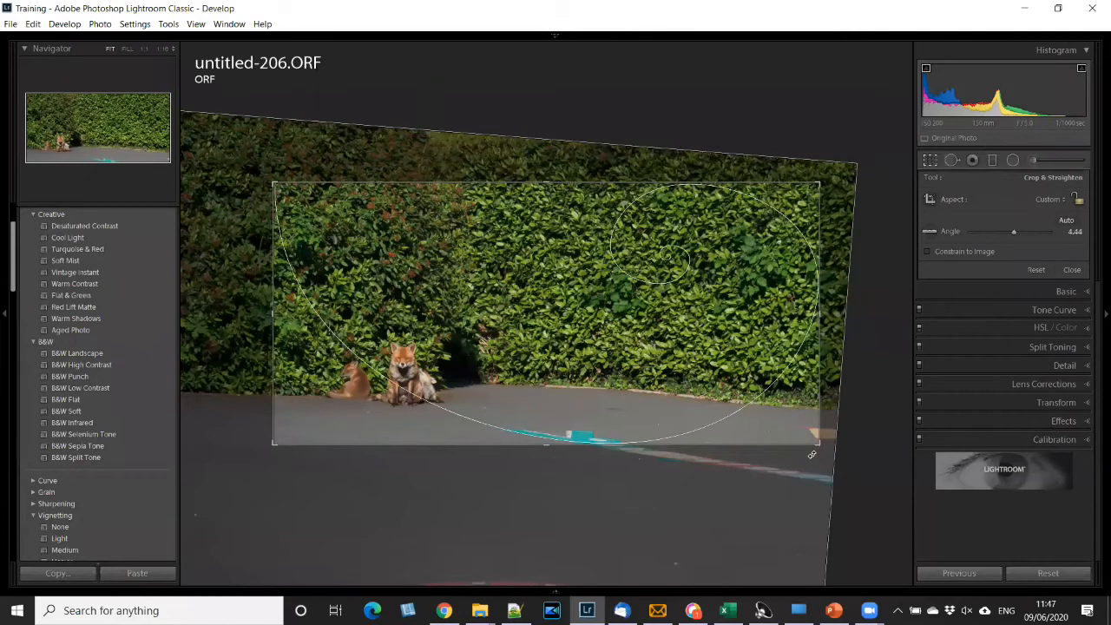
{"action": "key", "text": "o"}
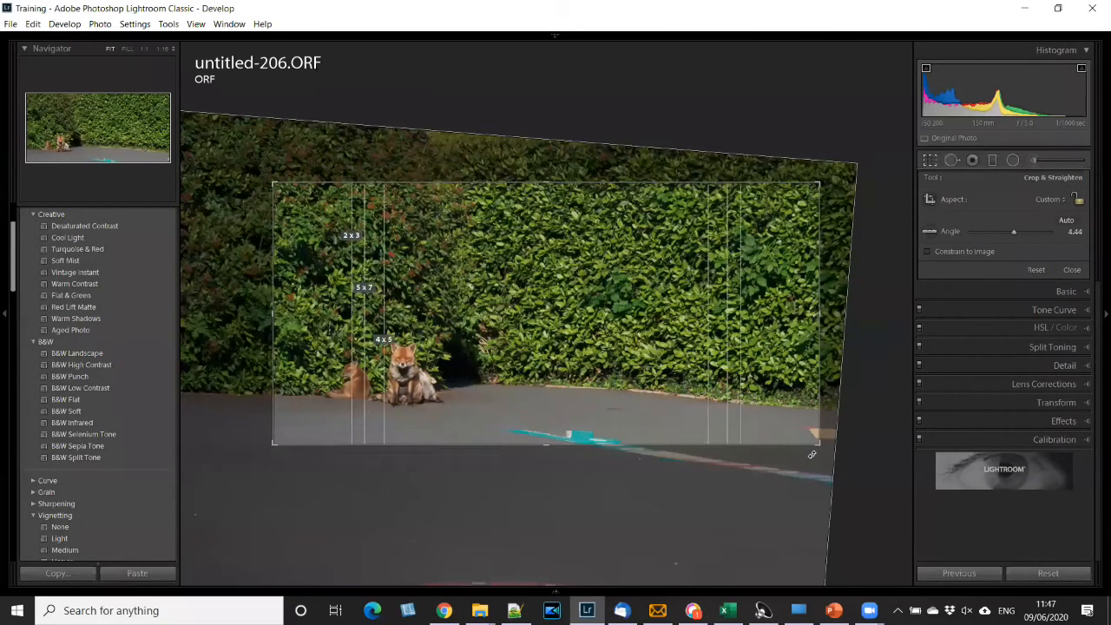
{"action": "key", "text": "o"}
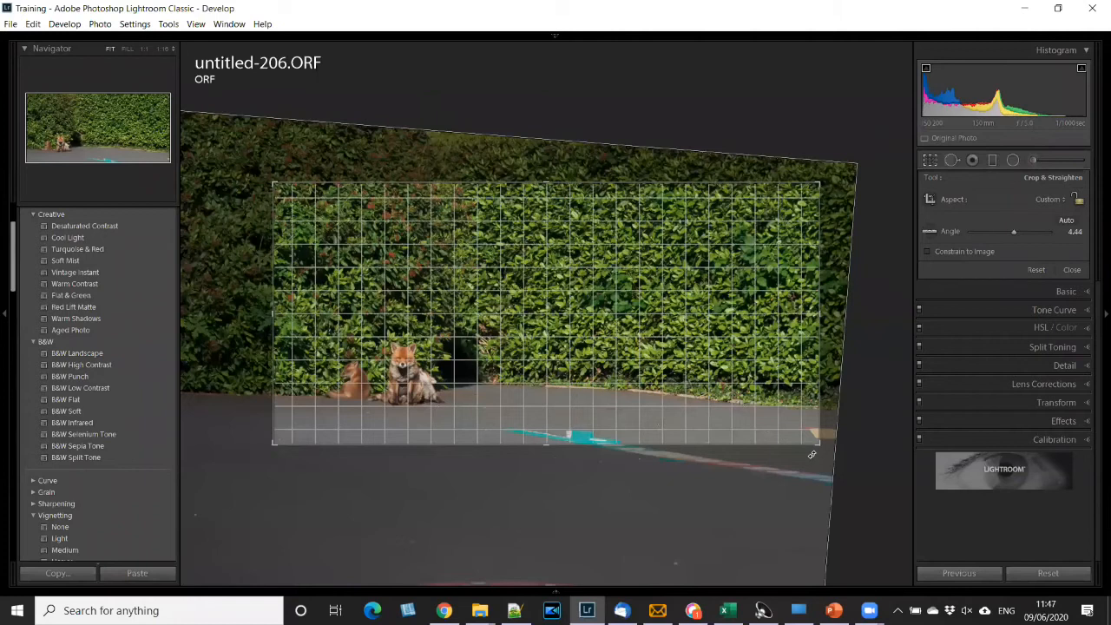
{"action": "key", "text": "o"}
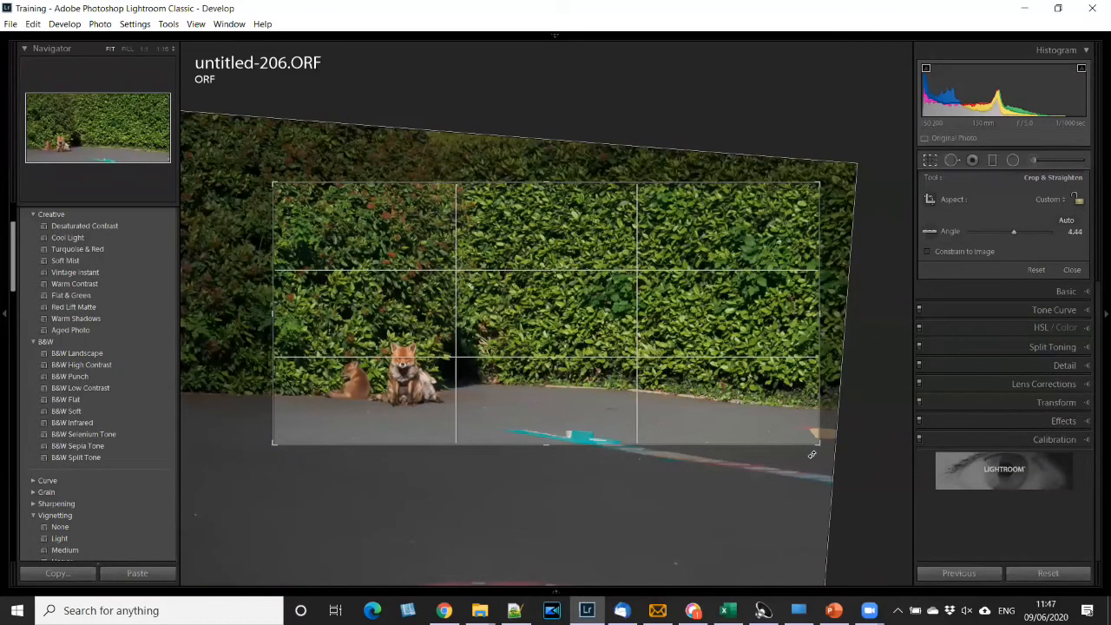
{"action": "key", "text": "o"}
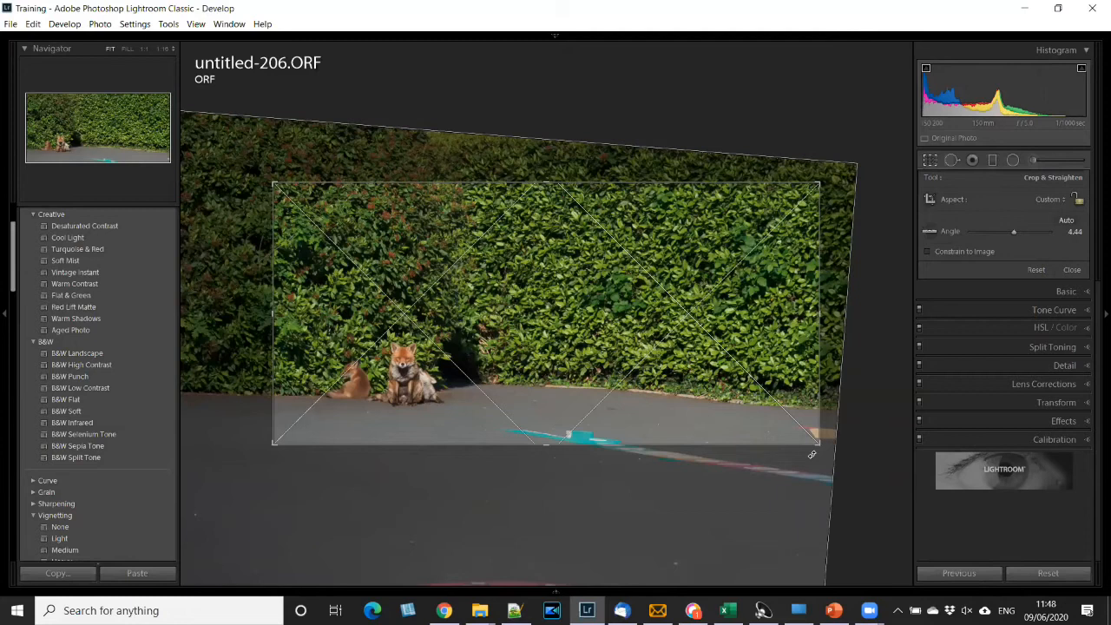
{"action": "key", "text": "o"}
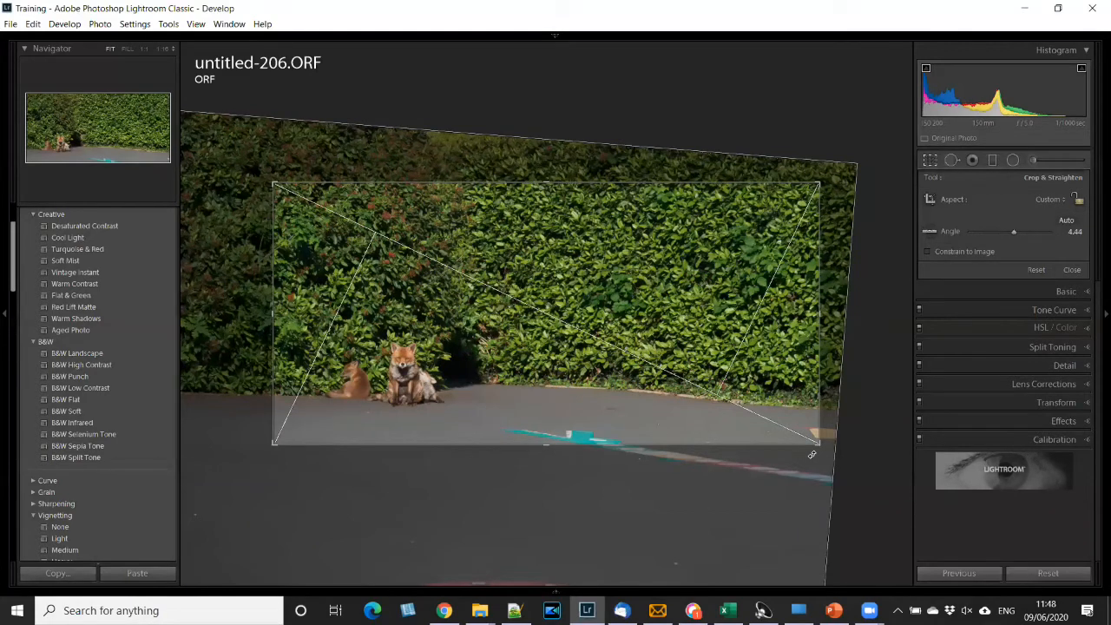
{"action": "key", "text": "o"}
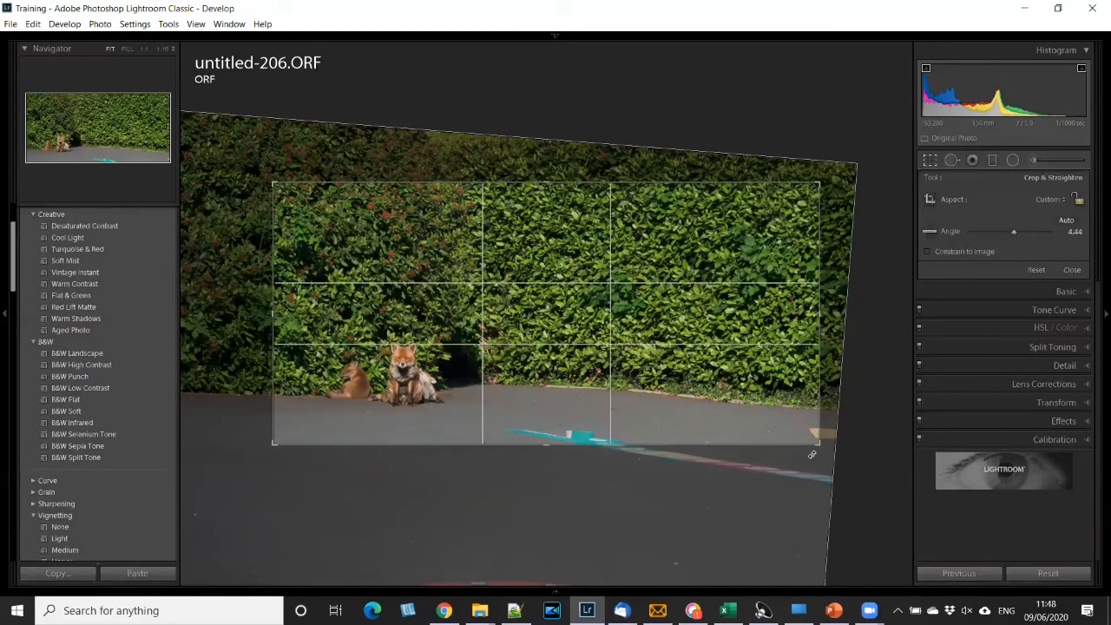
{"action": "key", "text": "o"}
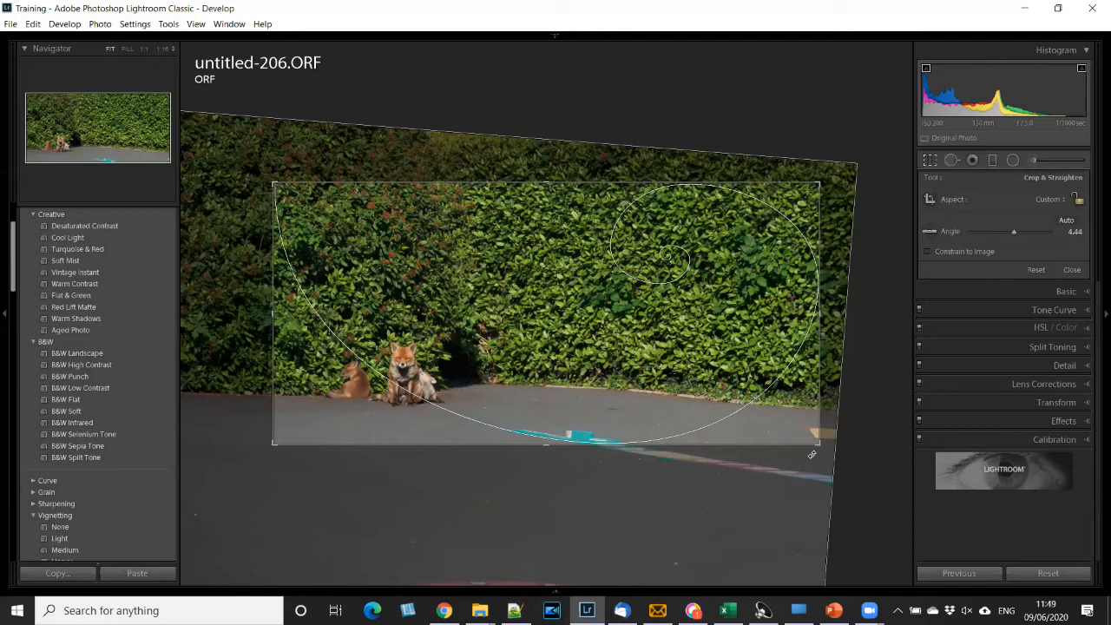
{"action": "key", "text": "o"}
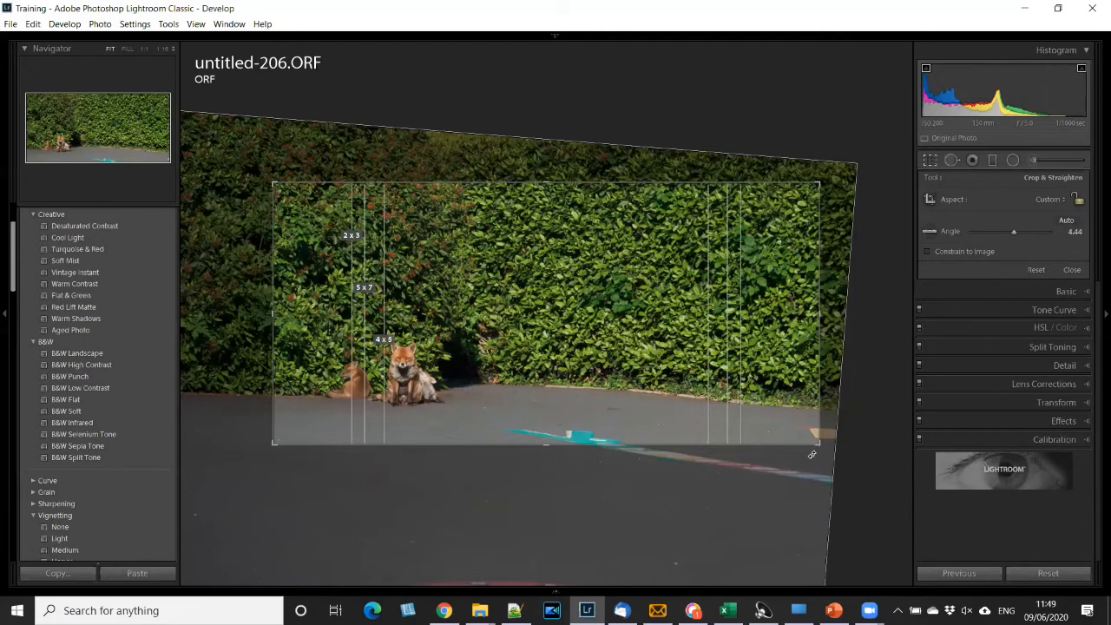
{"action": "key", "text": "o"}
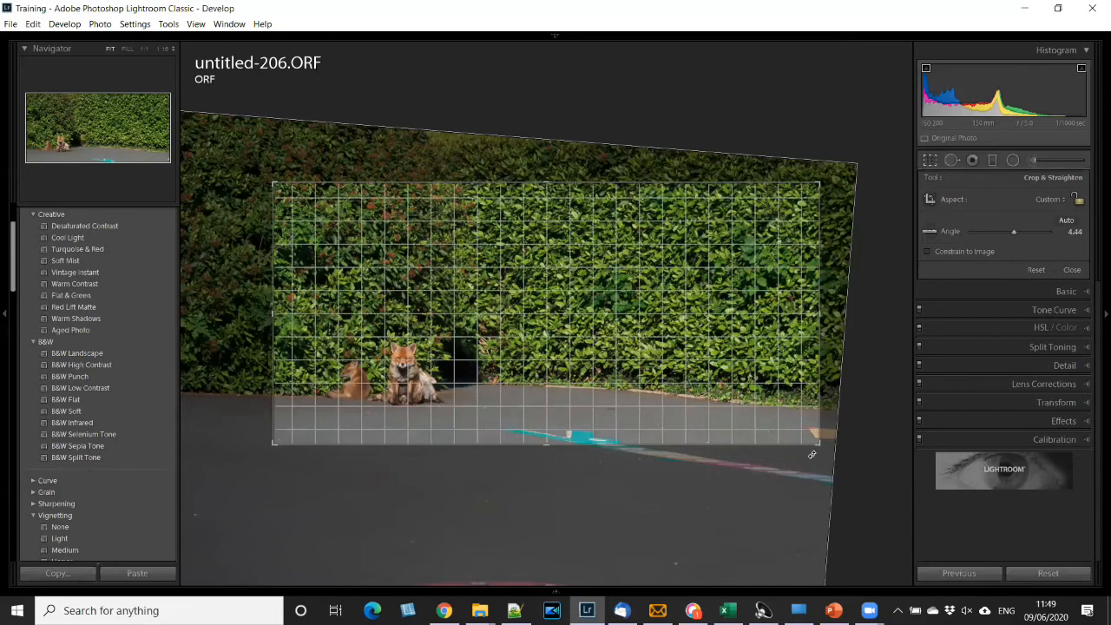
{"action": "key", "text": "o"}
{"action": "key", "text": "o"}
{"action": "key", "text": "o"}
{"action": "key", "text": "o"}
{"action": "key", "text": "o"}
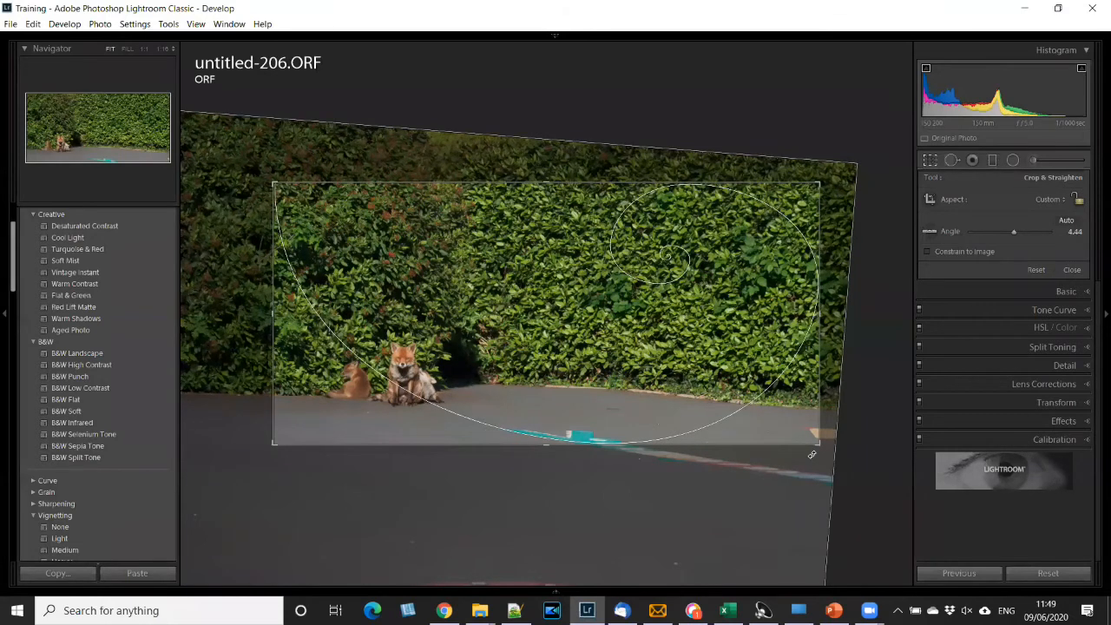
- Cycle the golden spiral's orientation until its coil centres on the foxes, and apply the crop
{"action": "key", "text": "shift+o"}
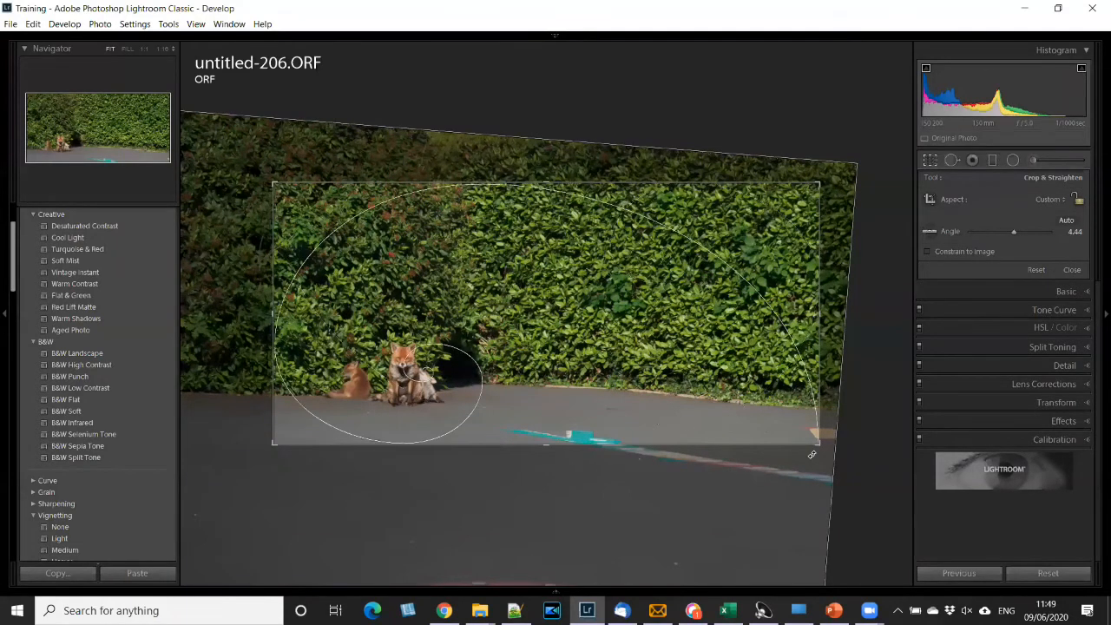
{"action": "key", "text": "shift+o"}
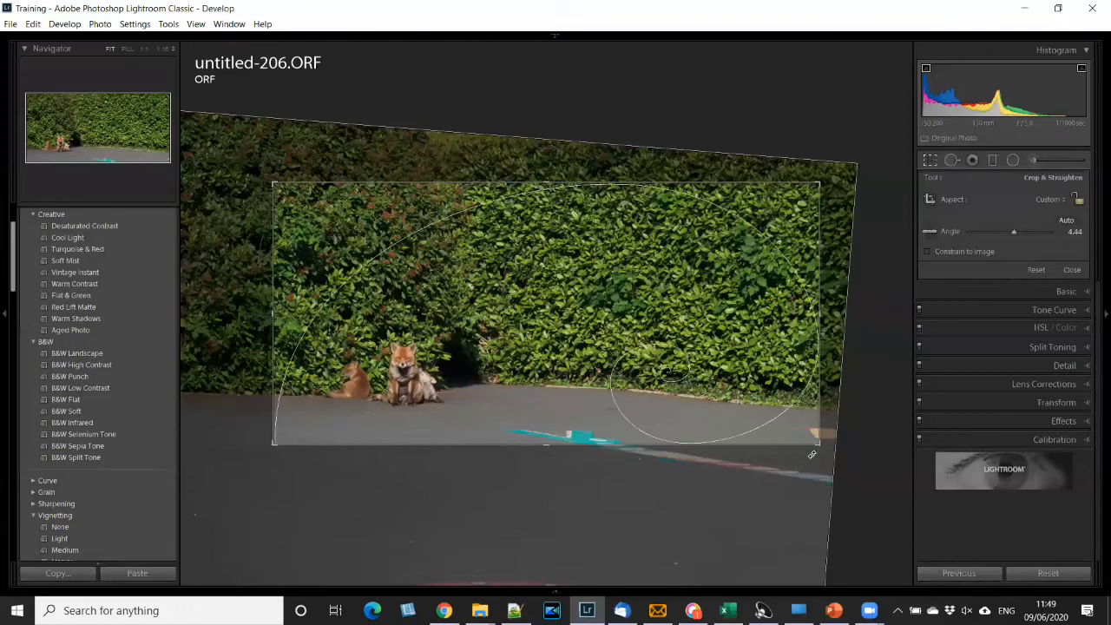
{"action": "key", "text": "shift+o"}
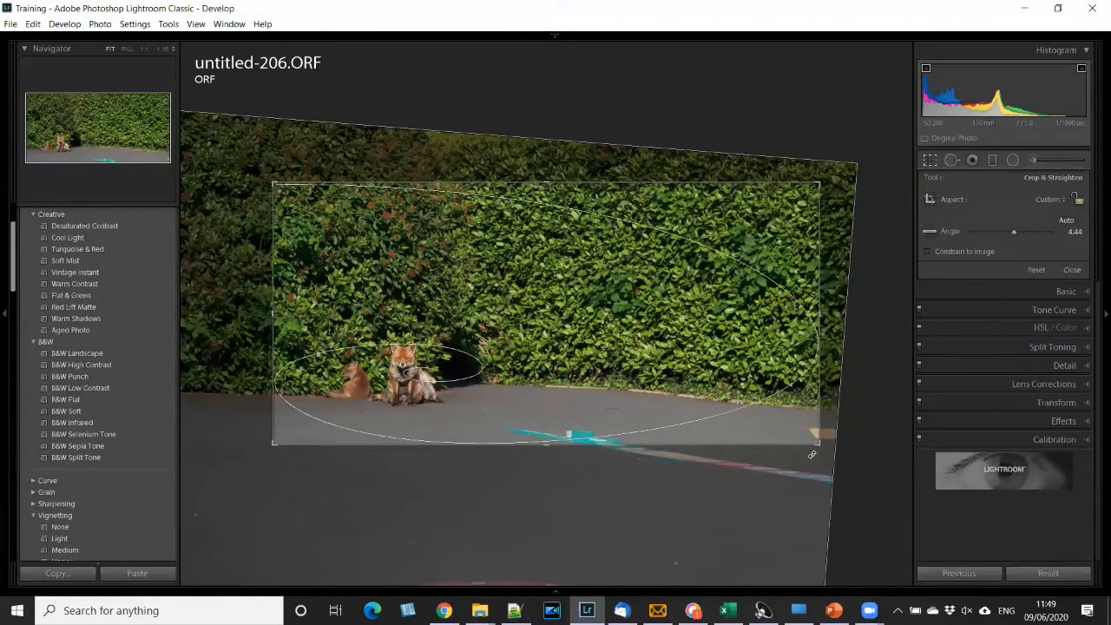
{"action": "key", "text": "shift+o"}
{"action": "key", "text": "shift+o"}
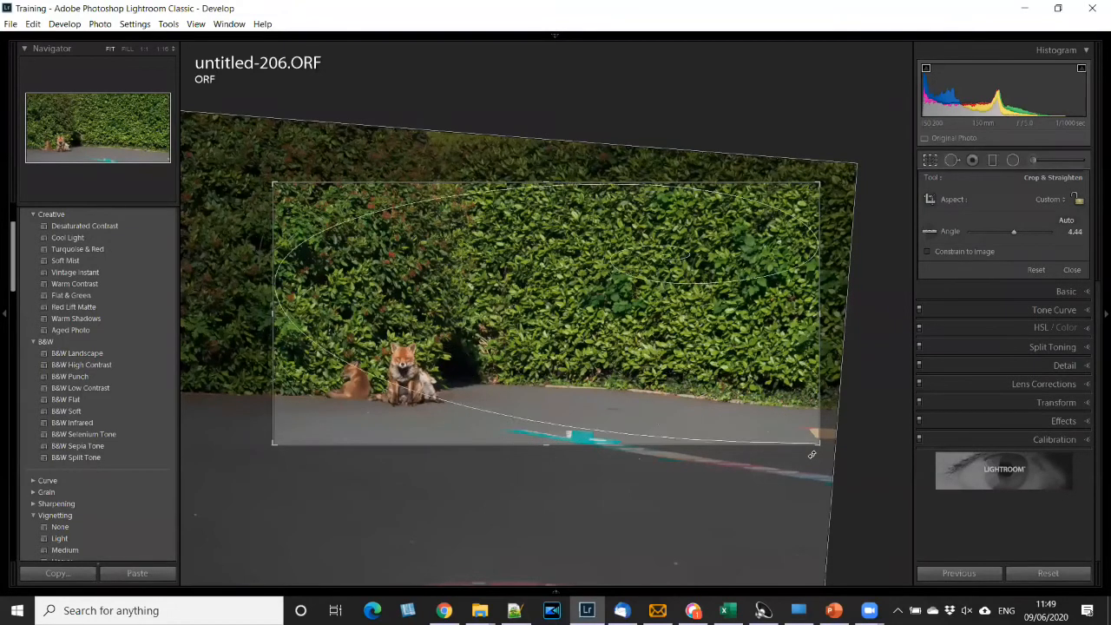
{"action": "key", "text": "shift+o"}
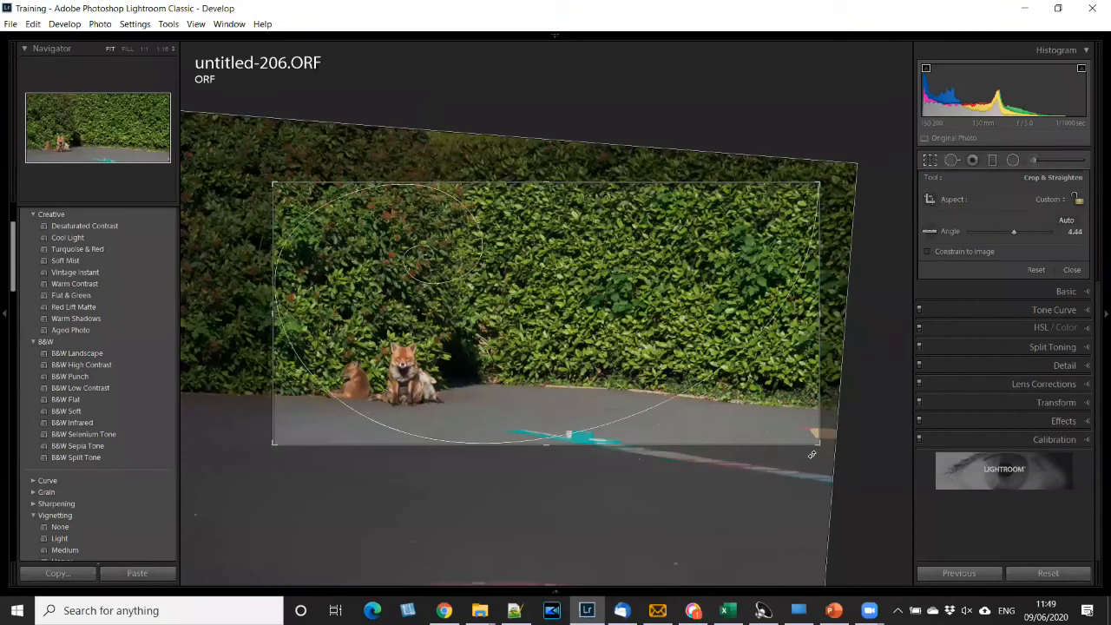
{"action": "key", "text": "shift+o"}
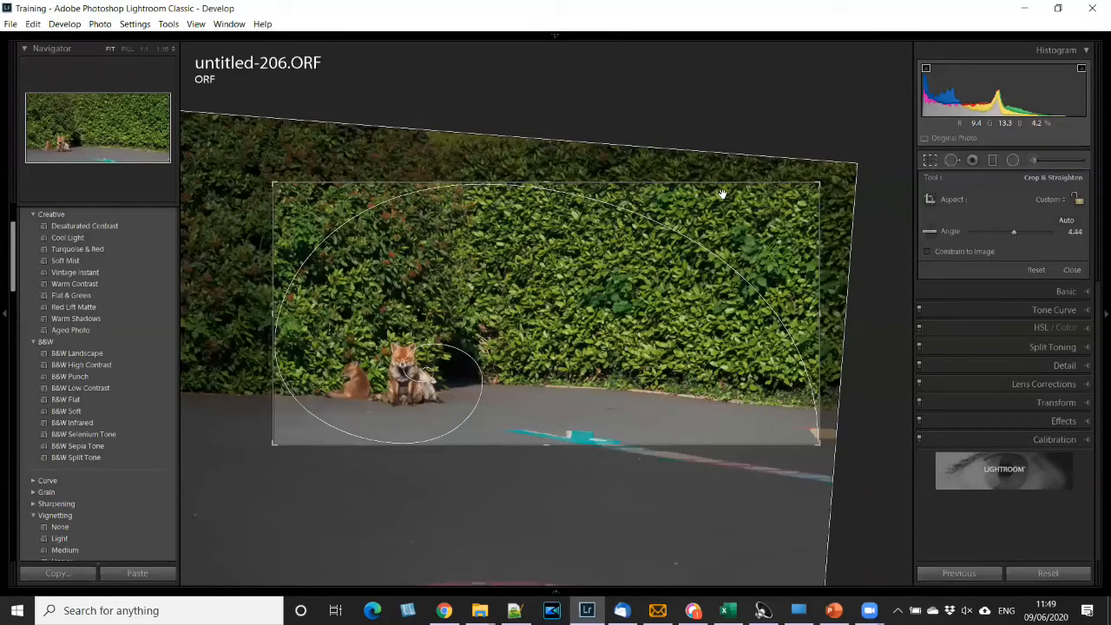
{"action": "key", "text": "Return"}
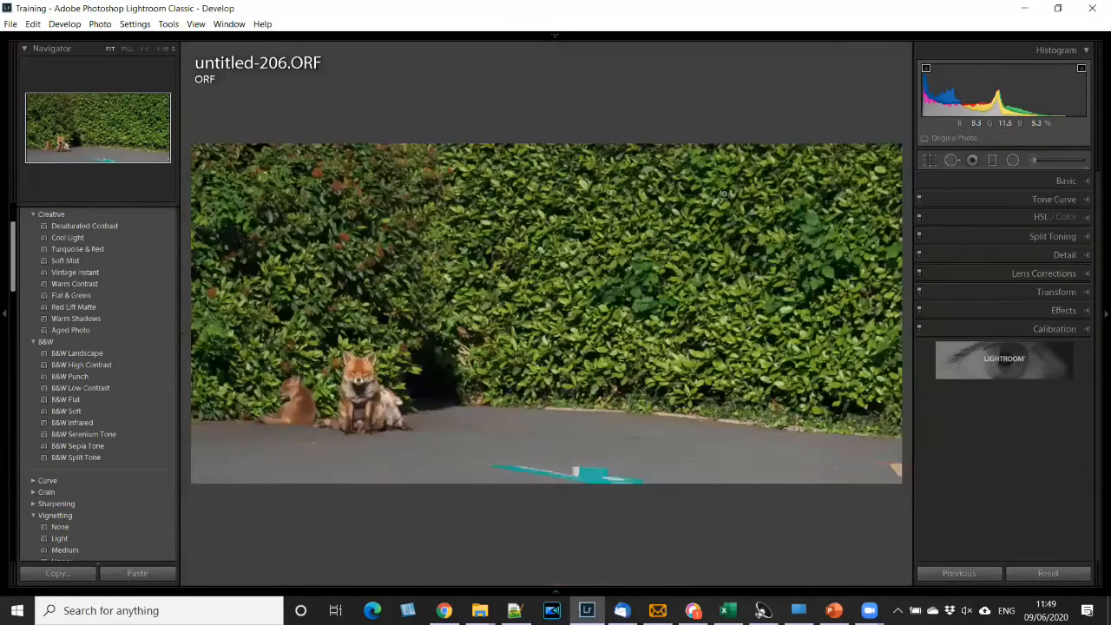
- Reopen the crop, straighten the photo along the tarmac edge at the hedge's base, and undo the straightening with the Straighten tool active
{"action": "left_click", "coordinate": [929, 160]}
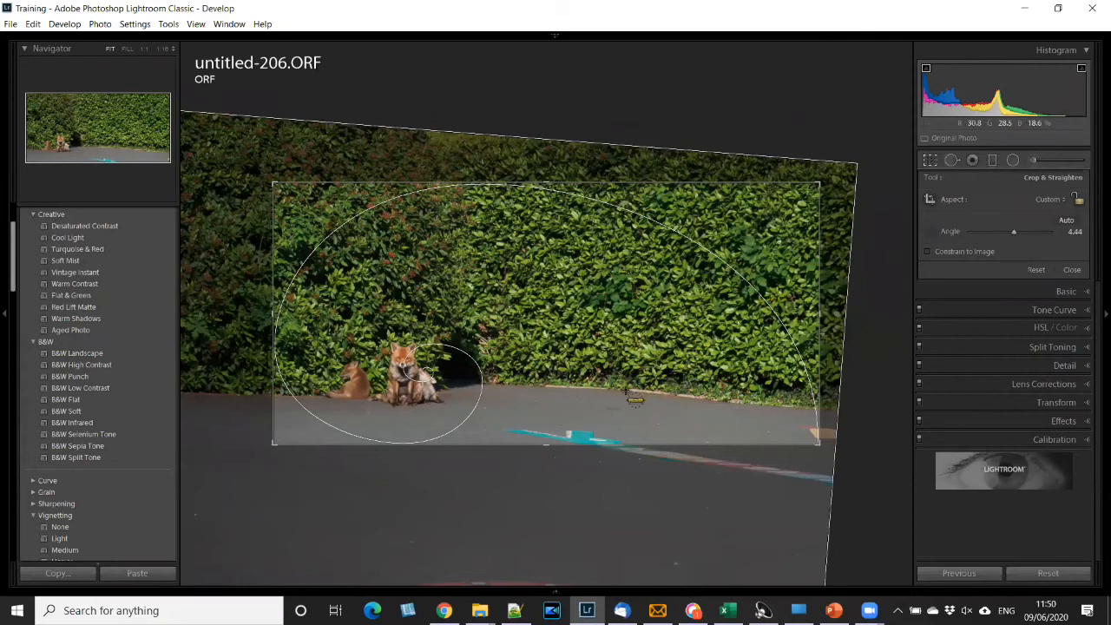
{"action": "left_click_drag", "start_coordinate": [625, 391], "coordinate": [807, 409]}
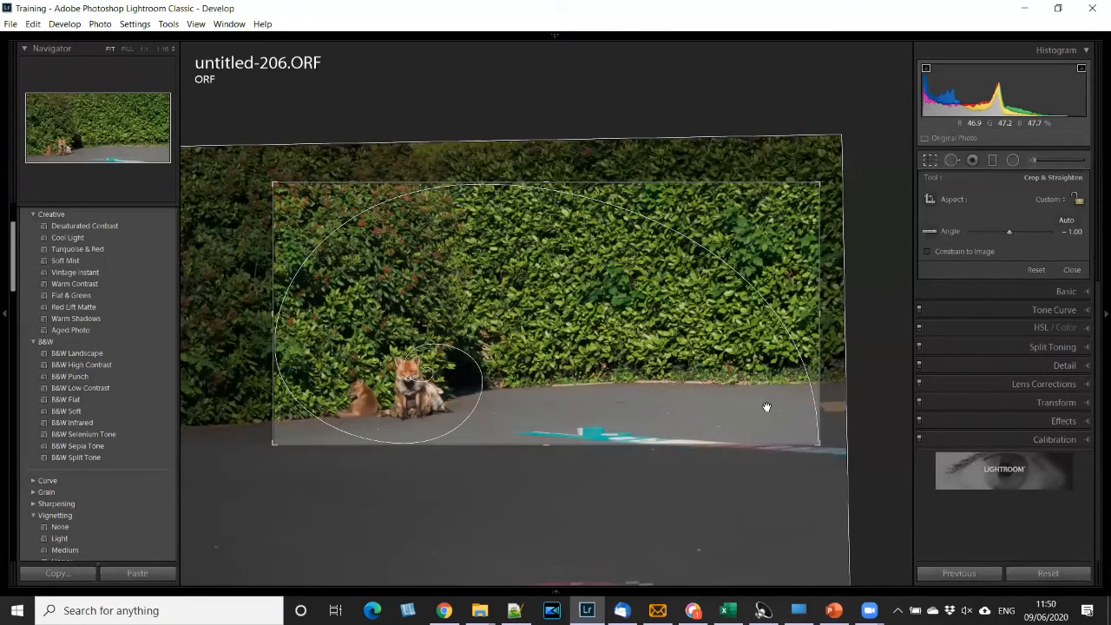
{"action": "left_click", "coordinate": [930, 232]}
{"action": "key", "text": "ctrl+z"}
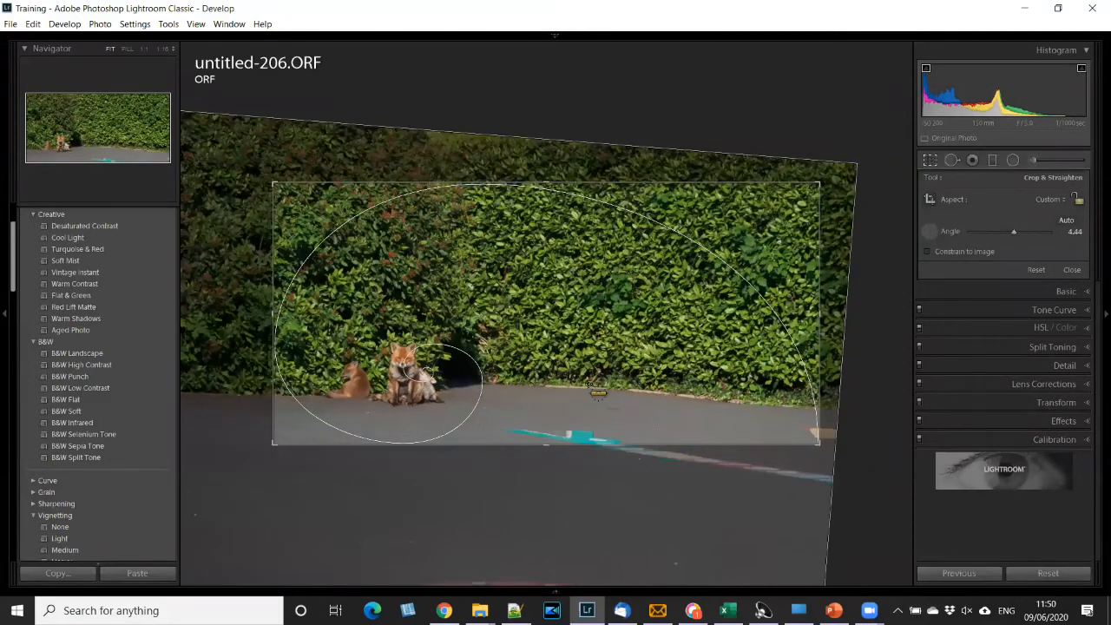
- Straighten the photo along the tarmac edge at the hedge's base, and re-straighten it with two vertical lines over the hedge to an angle of 5.75
{"action": "left_click_drag", "start_coordinate": [200, 392], "coordinate": [395, 404]}
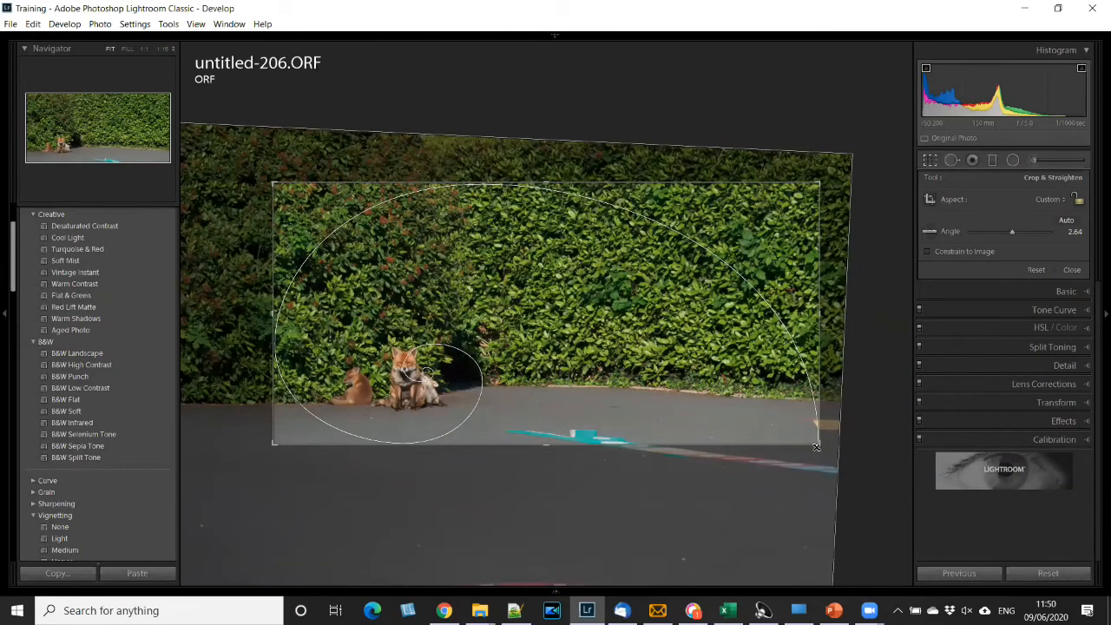
{"action": "mouse_move", "coordinate": [816, 446]}
{"action": "left_mouse_down"}
{"action": "mouse_move", "coordinate": [842, 461]}
{"action": "mouse_move", "coordinate": [816, 445]}
{"action": "mouse_move", "coordinate": [829, 440]}
{"action": "left_mouse_up"}
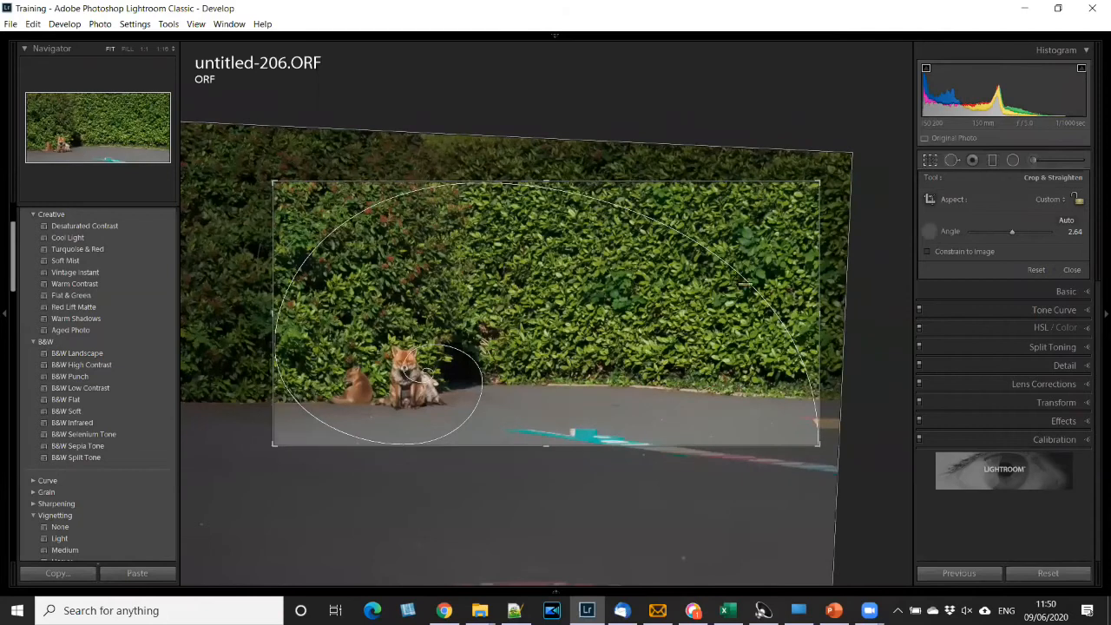
{"action": "left_click_drag", "start_coordinate": [631, 236], "coordinate": [635, 380]}
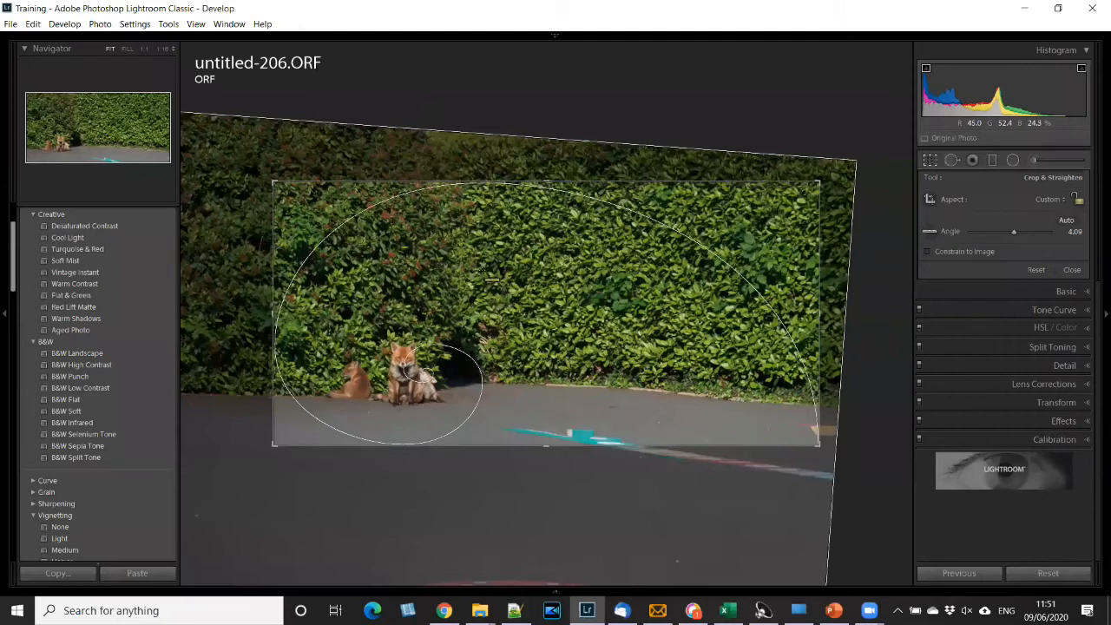
{"action": "left_click_drag", "start_coordinate": [460, 211], "coordinate": [463, 331]}
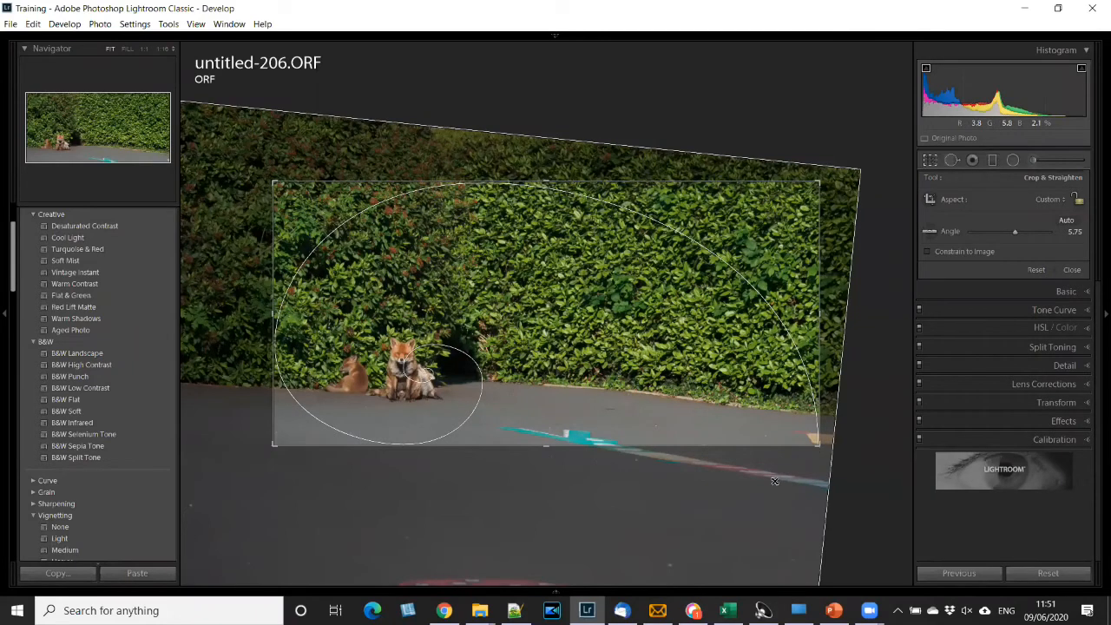
- Try the crop in portrait orientation and undo the change
{"action": "key", "text": "x"}
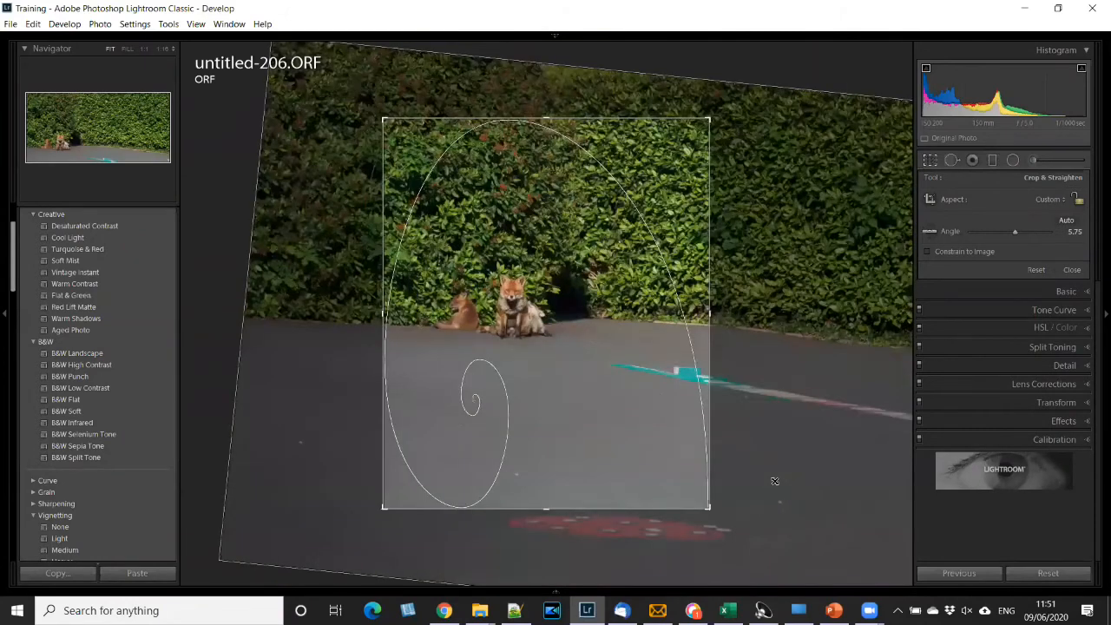
{"action": "left_click_drag", "start_coordinate": [710, 508], "coordinate": [672, 533]}
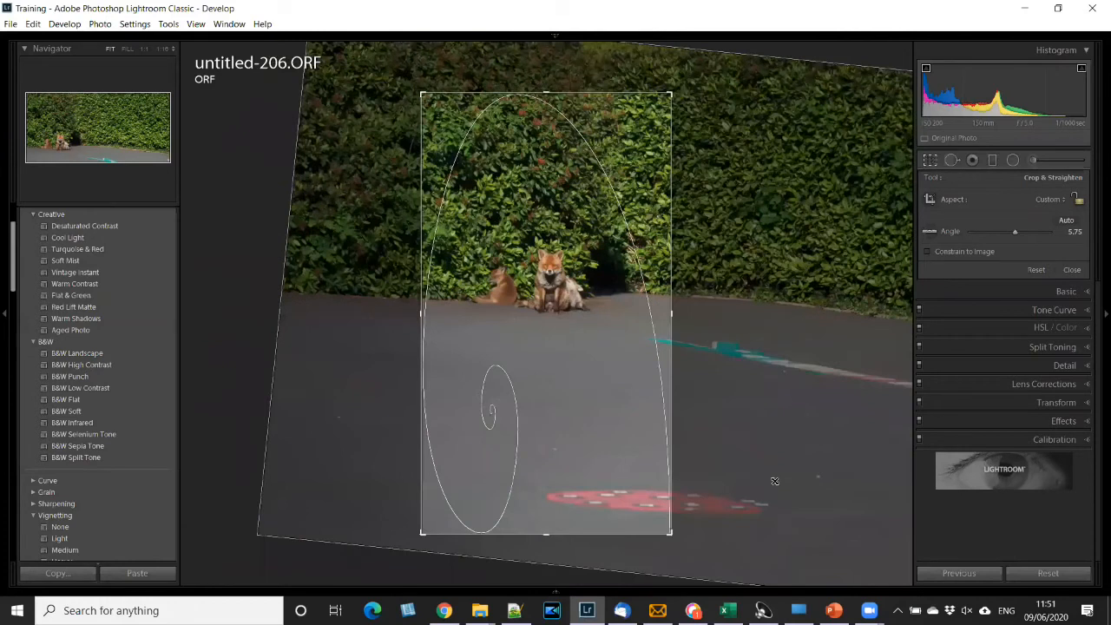
{"action": "key", "text": "ctrl+z"}
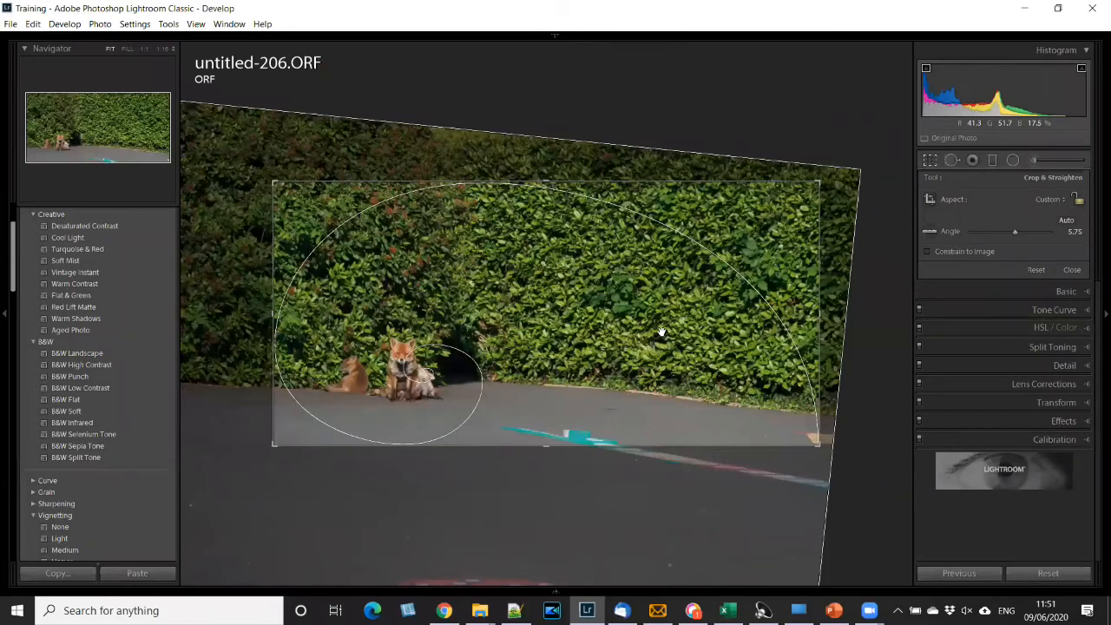
- Flip the crop to portrait and back to landscape, reposition the photo so both foxes sit in its lower left area, and apply the crop
{"action": "key", "text": "x"}
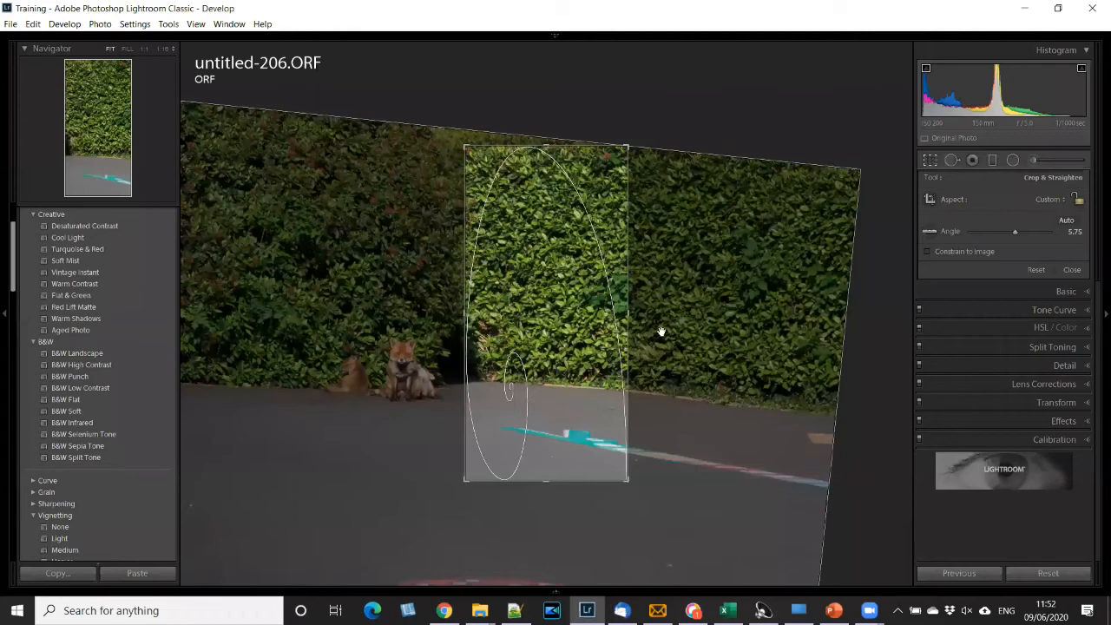
{"action": "key", "text": "x"}
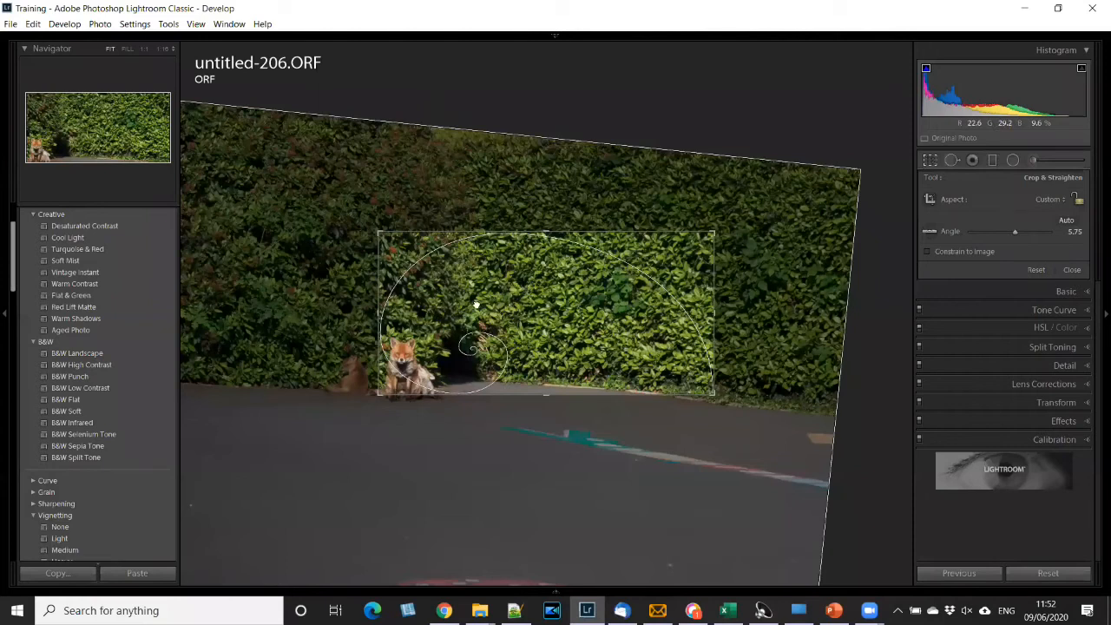
{"action": "left_click_drag", "start_coordinate": [567, 282], "coordinate": [602, 271]}
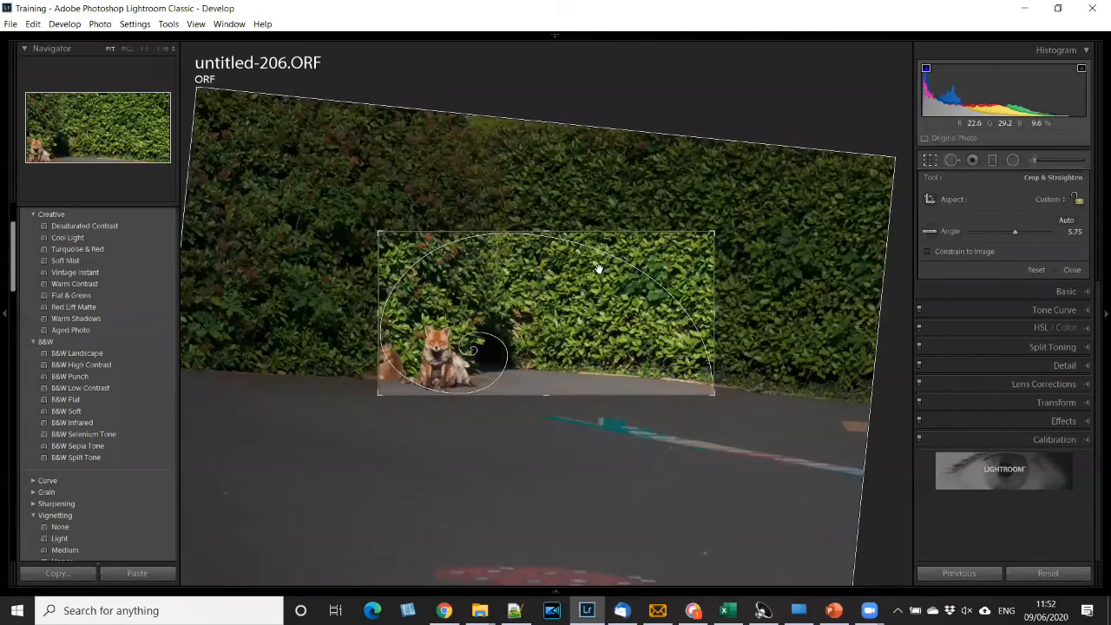
{"action": "left_click_drag", "start_coordinate": [599, 269], "coordinate": [639, 261]}
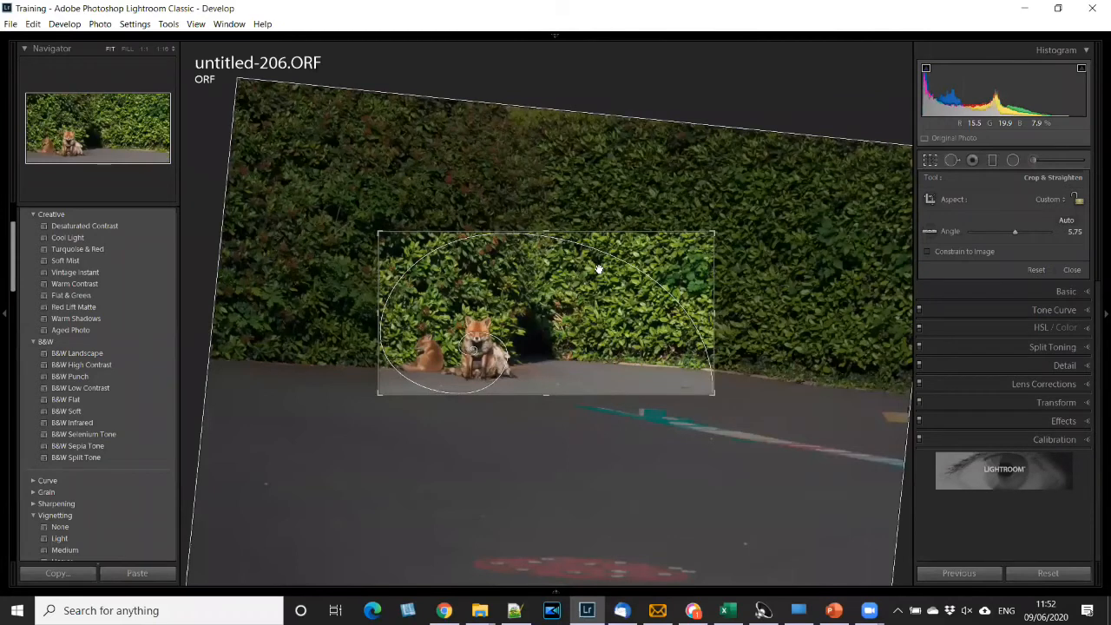
{"action": "left_click", "coordinate": [1074, 272]}
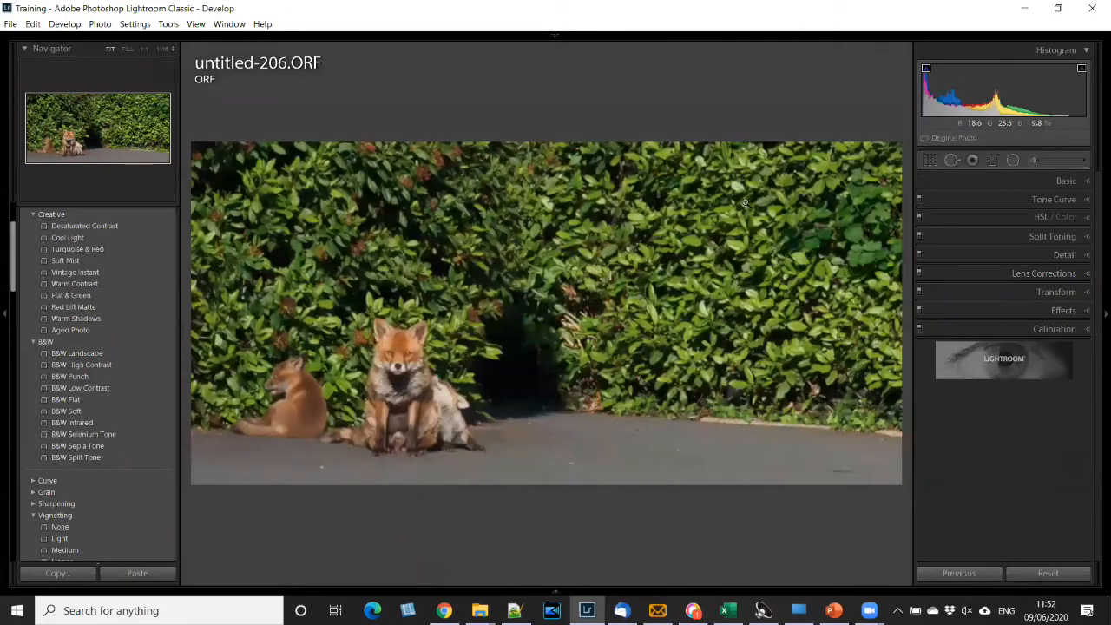
- Reopen the Crop & Straighten settings to review them and close the crop again
{"action": "key", "text": "x"}
{"action": "key", "text": "u"}
{"action": "left_click", "coordinate": [930, 161]}
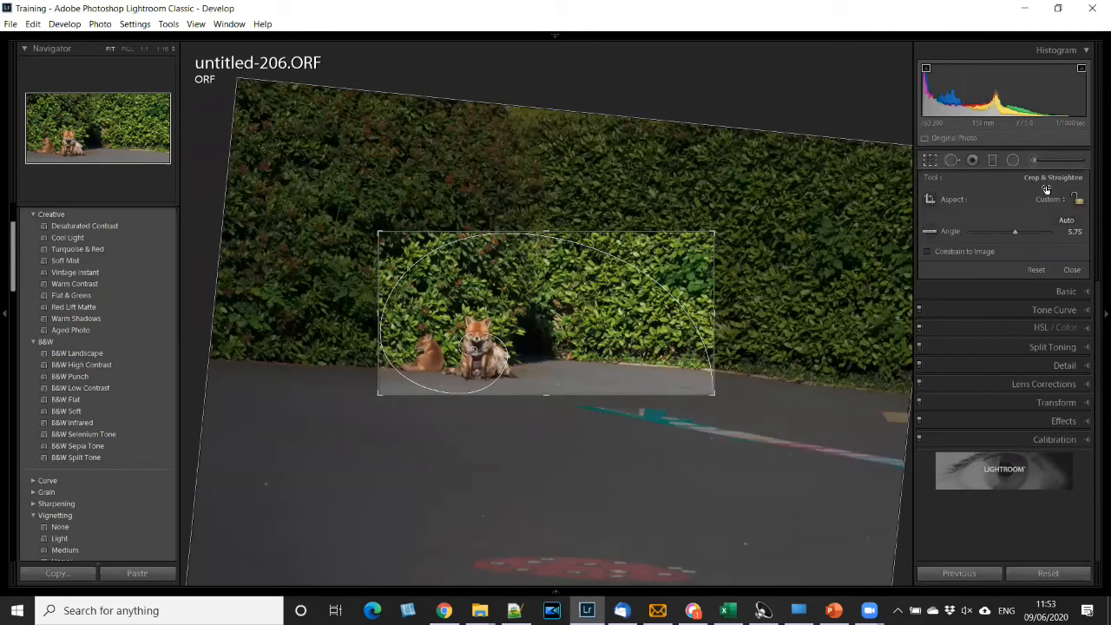
{"action": "left_click", "coordinate": [1074, 270]}
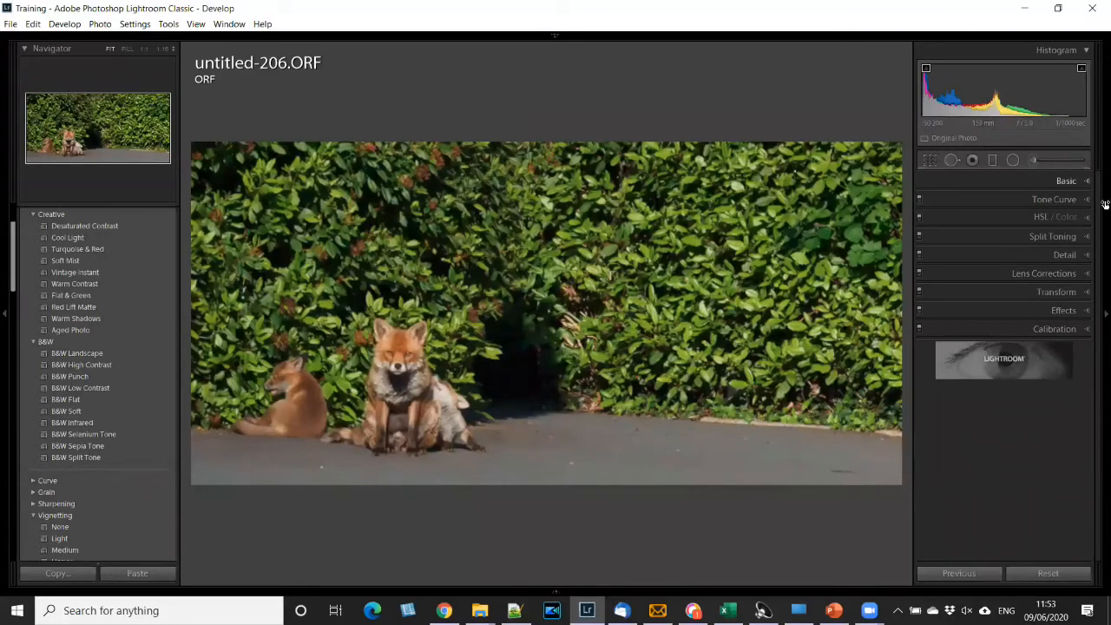
- Expand the Basic adjustments and switch the treatment between Black & White and Color twice, finishing on Color
{"action": "key", "text": "ctrl+1"}
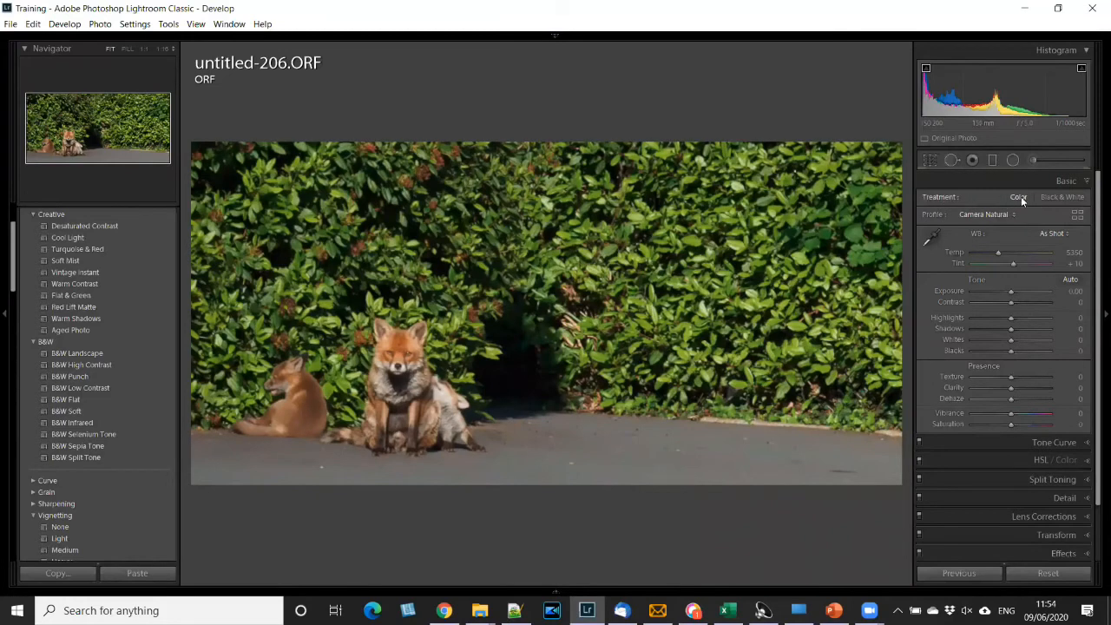
{"action": "left_click", "coordinate": [1073, 199]}
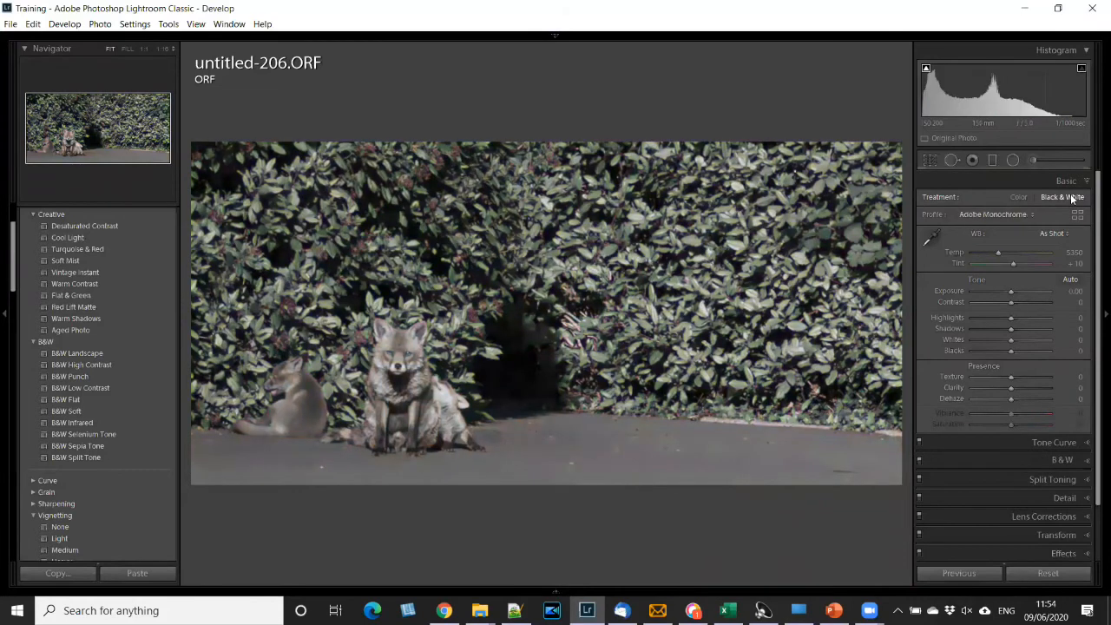
{"action": "left_click", "coordinate": [1017, 197]}
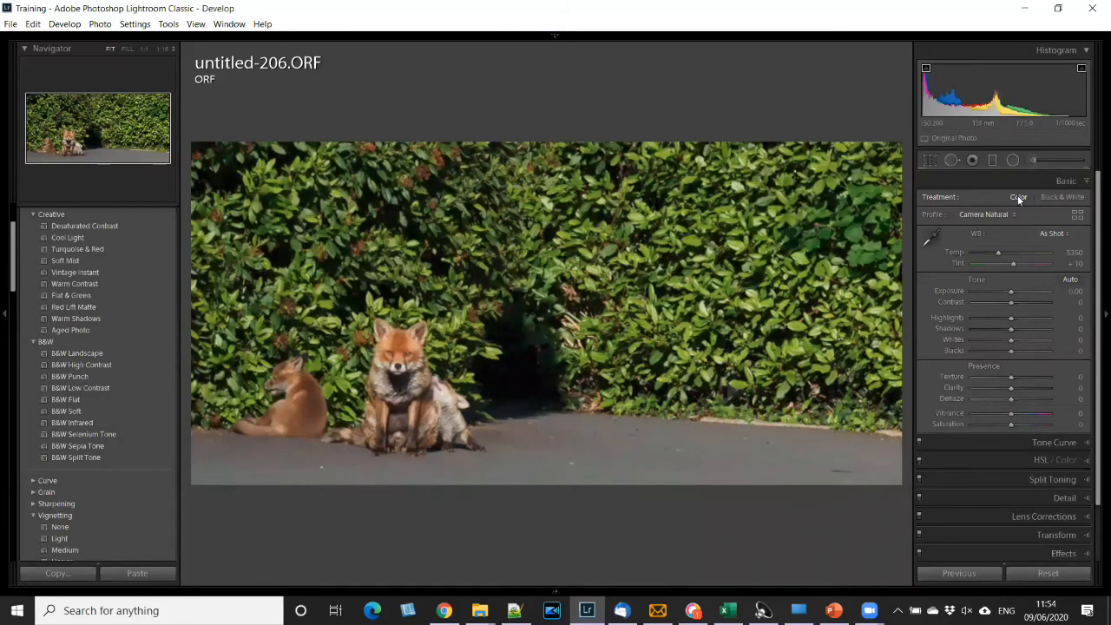
{"action": "key", "text": "v"}
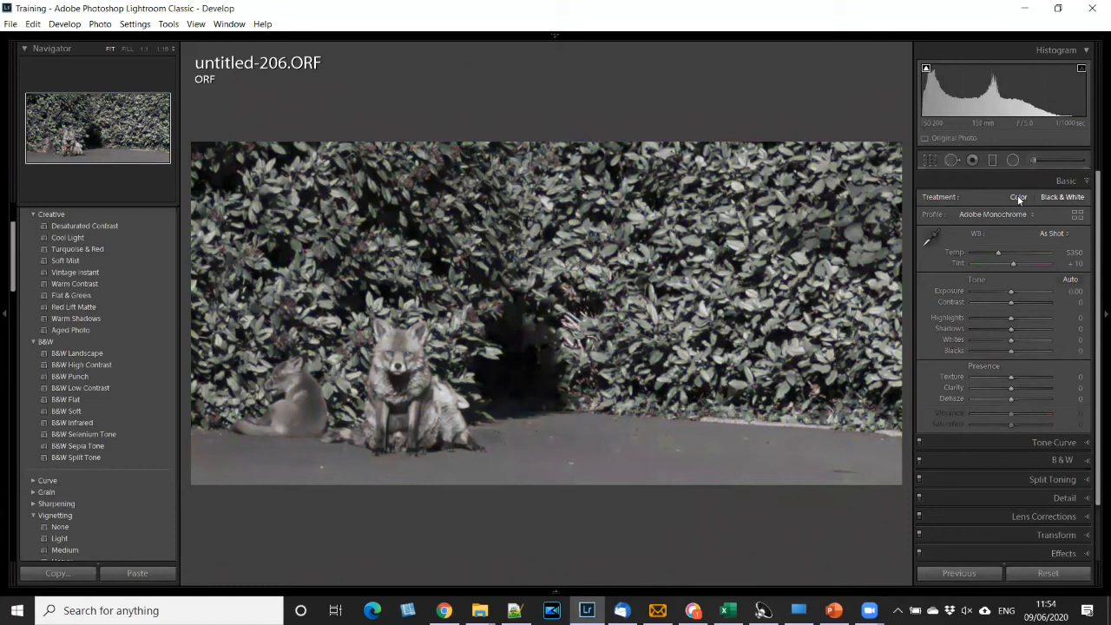
{"action": "left_click", "coordinate": [1018, 197]}
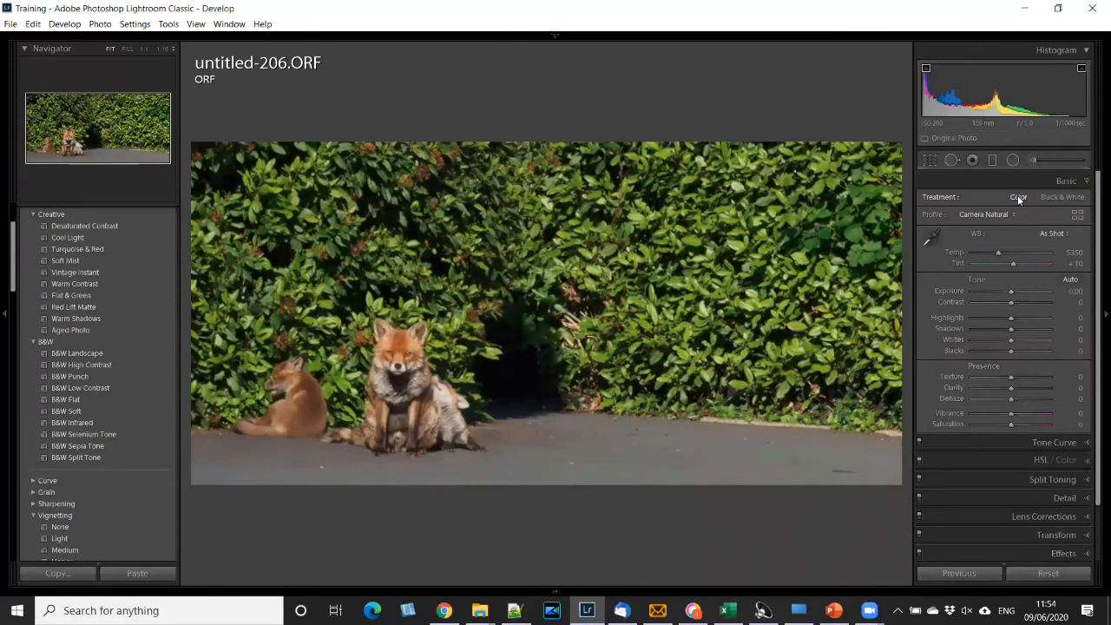
- Try the Adobe Landscape profile on the fox photo and replace it with Adobe Vivid
{"action": "left_click", "coordinate": [1014, 215]}
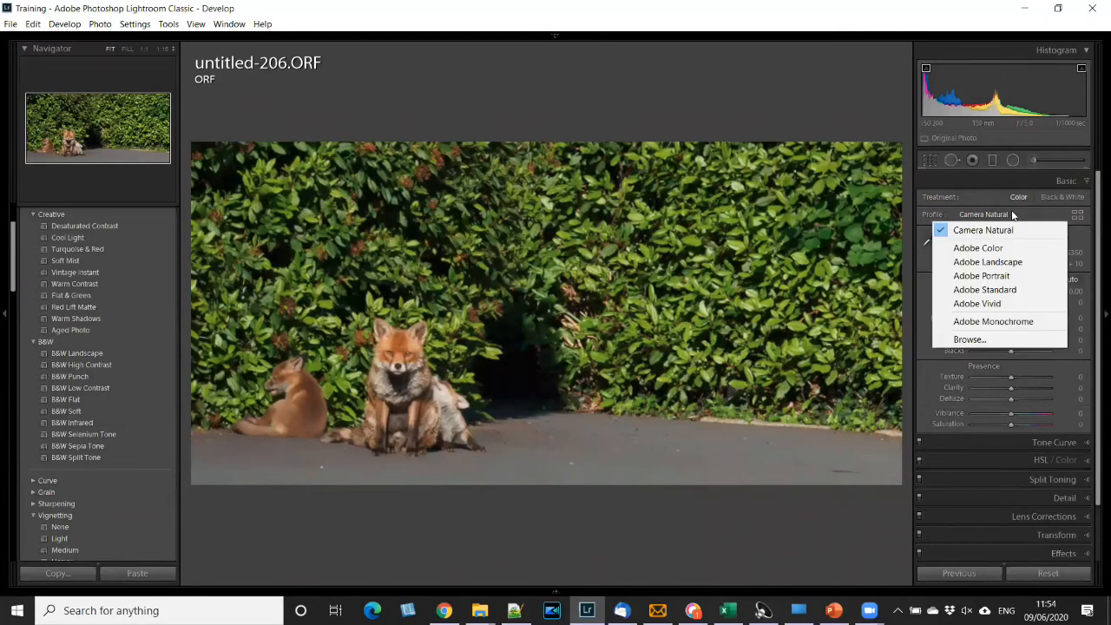
{"action": "left_click", "coordinate": [986, 182]}
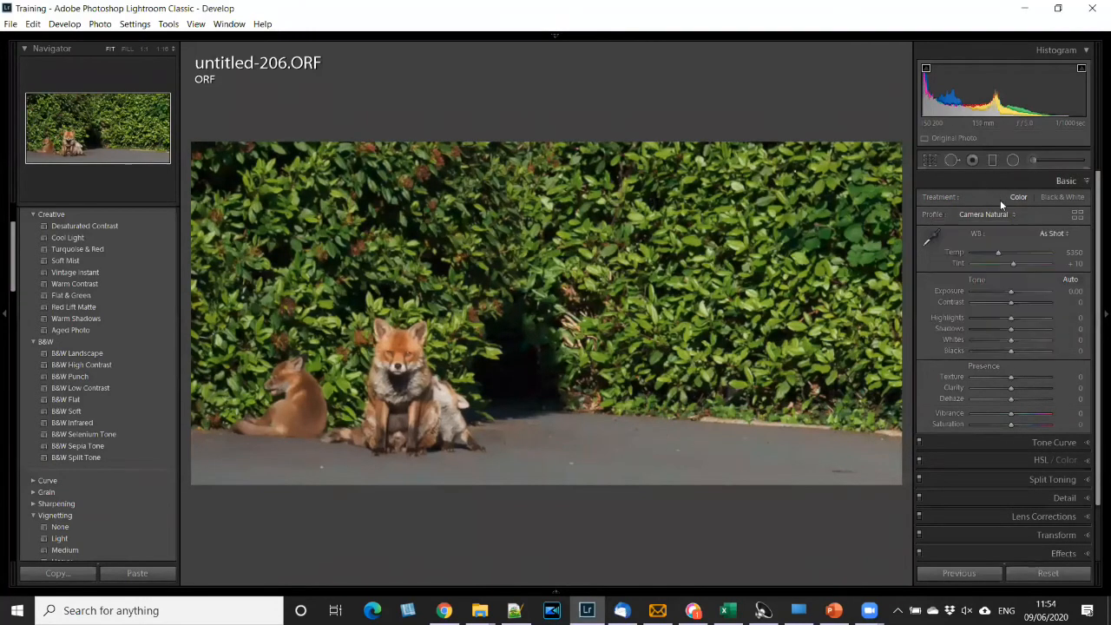
{"action": "left_click", "coordinate": [1033, 180]}
{"action": "left_click", "coordinate": [1042, 182]}
{"action": "left_click", "coordinate": [1003, 214]}
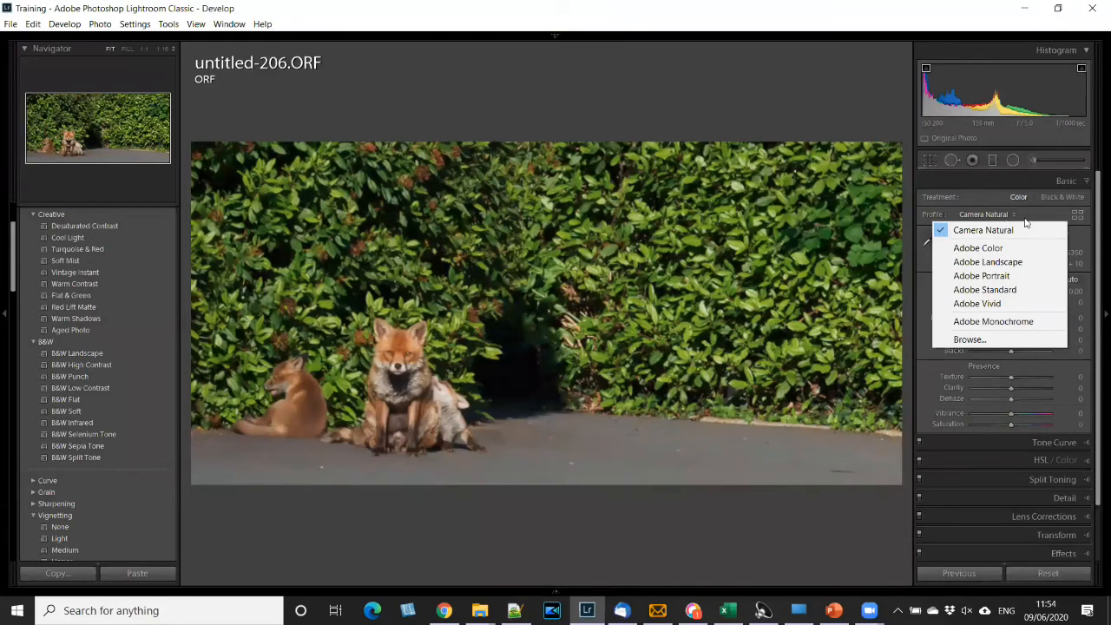
{"action": "left_click", "coordinate": [982, 264]}
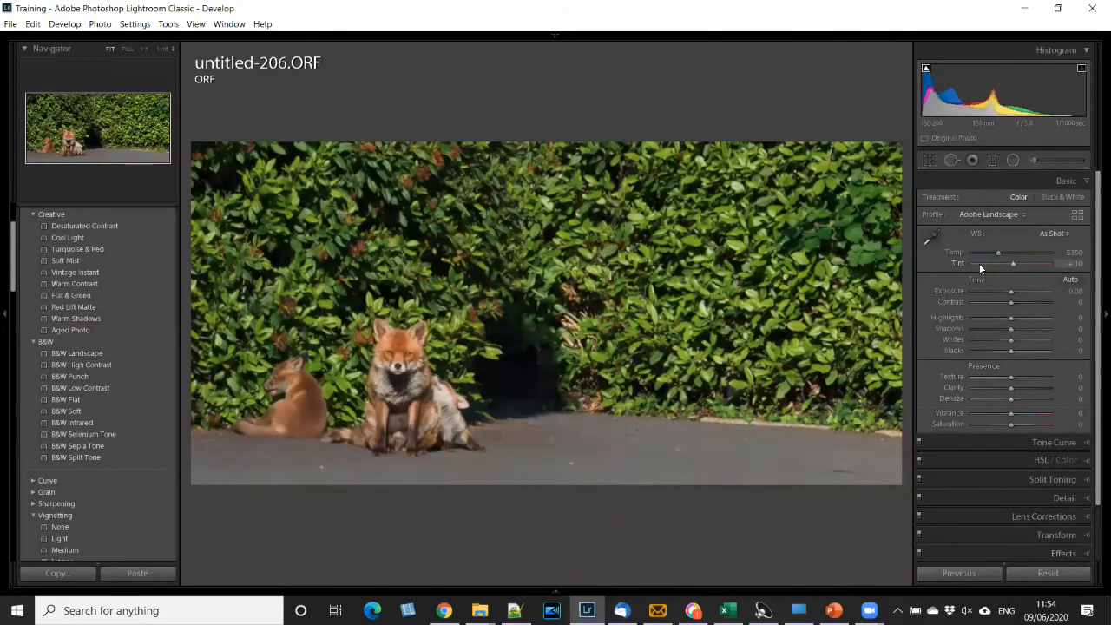
{"action": "left_click", "coordinate": [970, 217]}
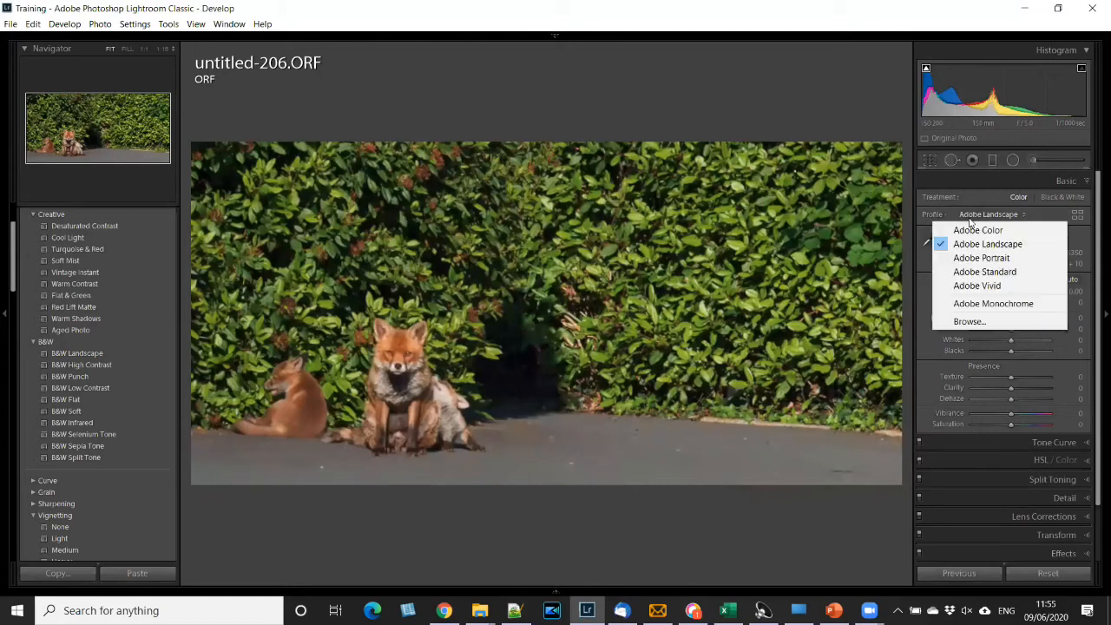
{"action": "left_click", "coordinate": [963, 287]}
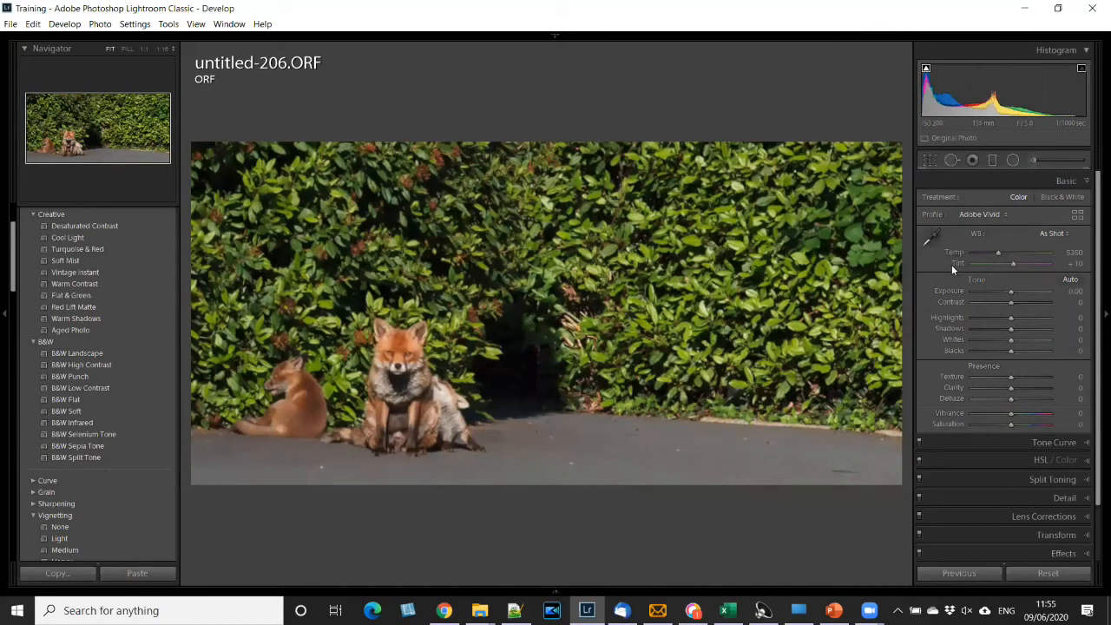
- Look through the available profiles, including the Camera Matching and Artistic thumbnails in the Profile Browser, and close the browser
{"action": "left_click", "coordinate": [1007, 216]}
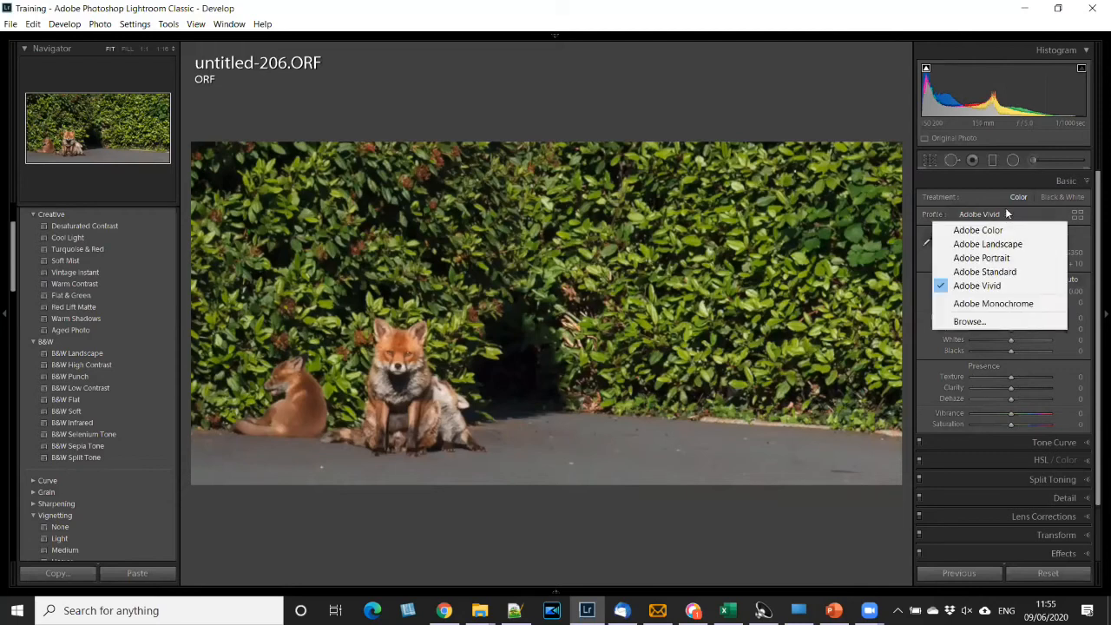
{"action": "left_click", "coordinate": [1036, 215]}
{"action": "left_click", "coordinate": [1077, 216]}
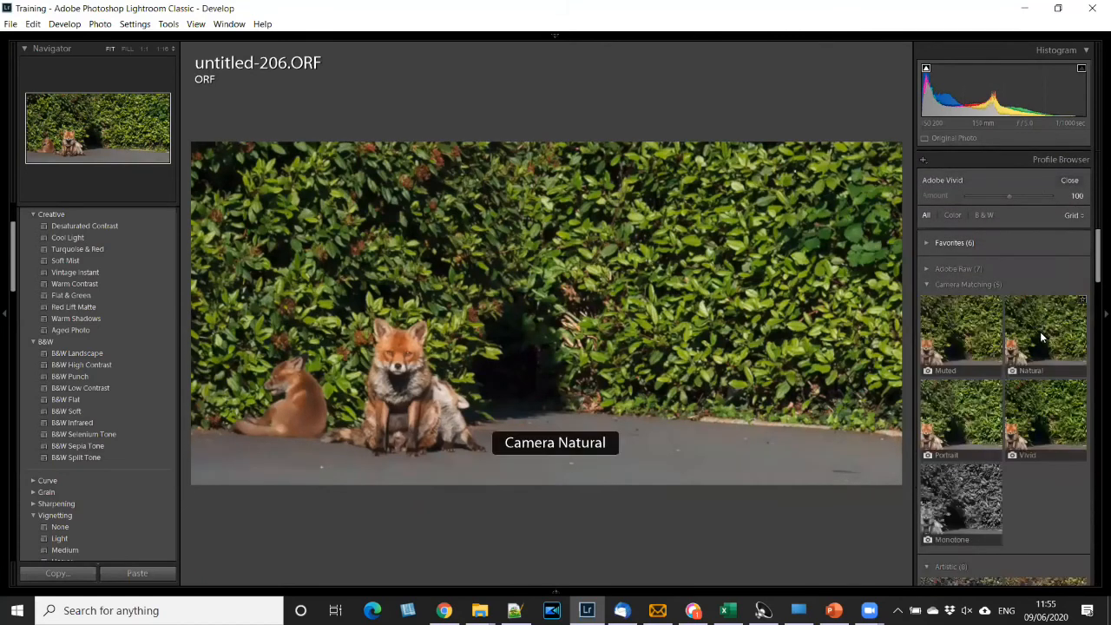
{"action": "scroll", "coordinate": [1042, 334], "scroll_direction": "down", "scroll_amount": 3}
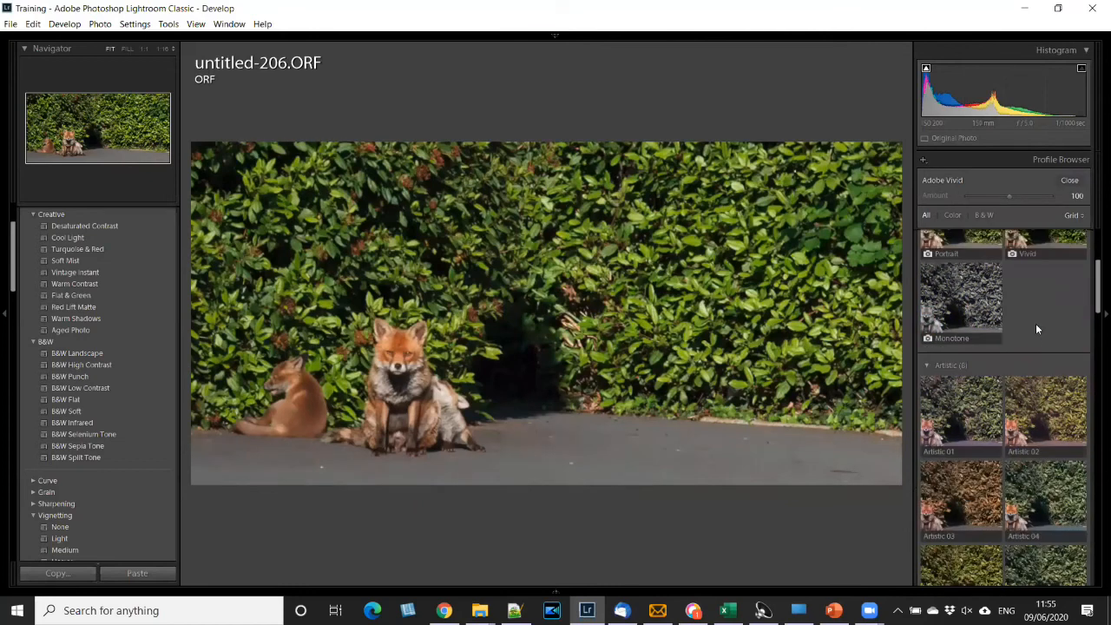
{"action": "left_click", "coordinate": [1070, 181]}
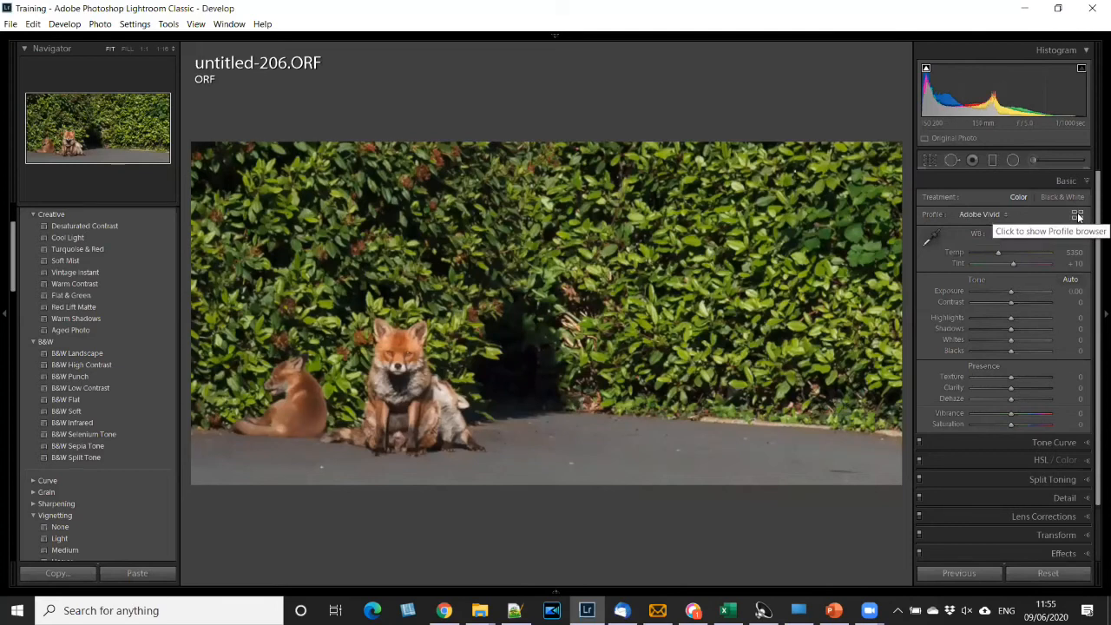
- Reopen the Profile Browser, preview the Artistic and B&W profiles on the photo, and apply the Modern 04 profile
{"action": "left_click", "coordinate": [1077, 215]}
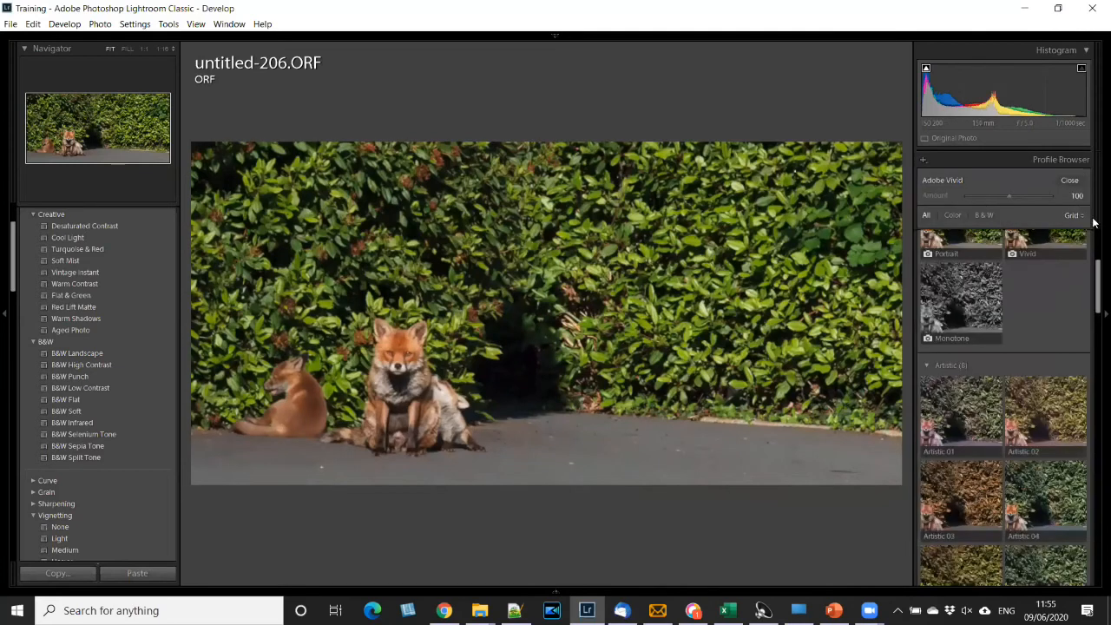
{"action": "scroll", "coordinate": [1036, 399], "scroll_direction": "down", "scroll_amount": 3}
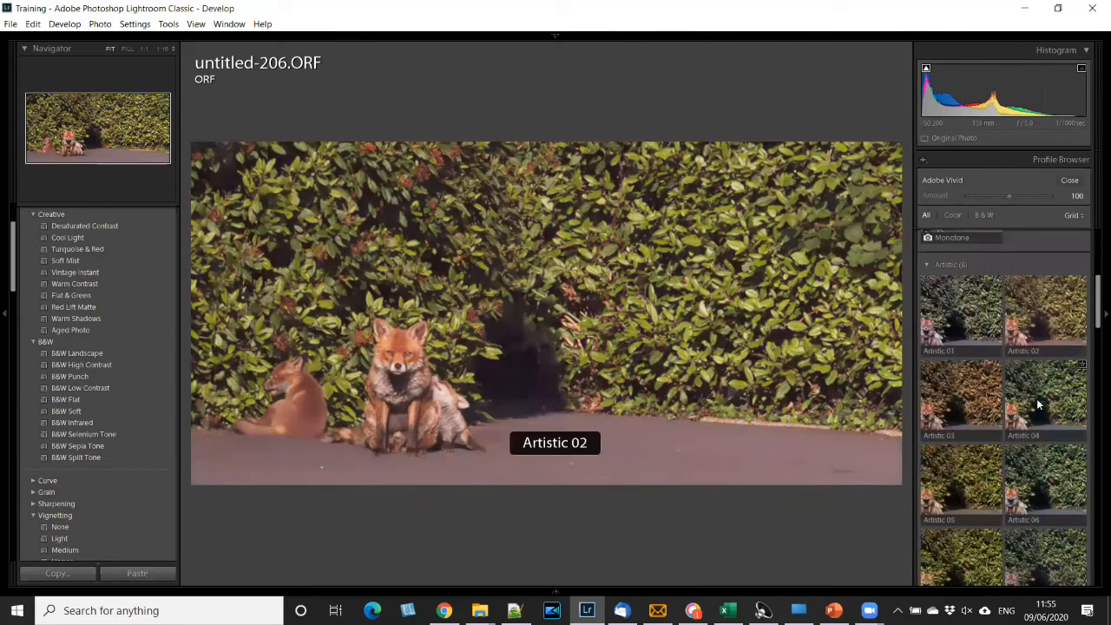
{"action": "scroll", "coordinate": [1036, 400], "scroll_direction": "down", "scroll_amount": 15}
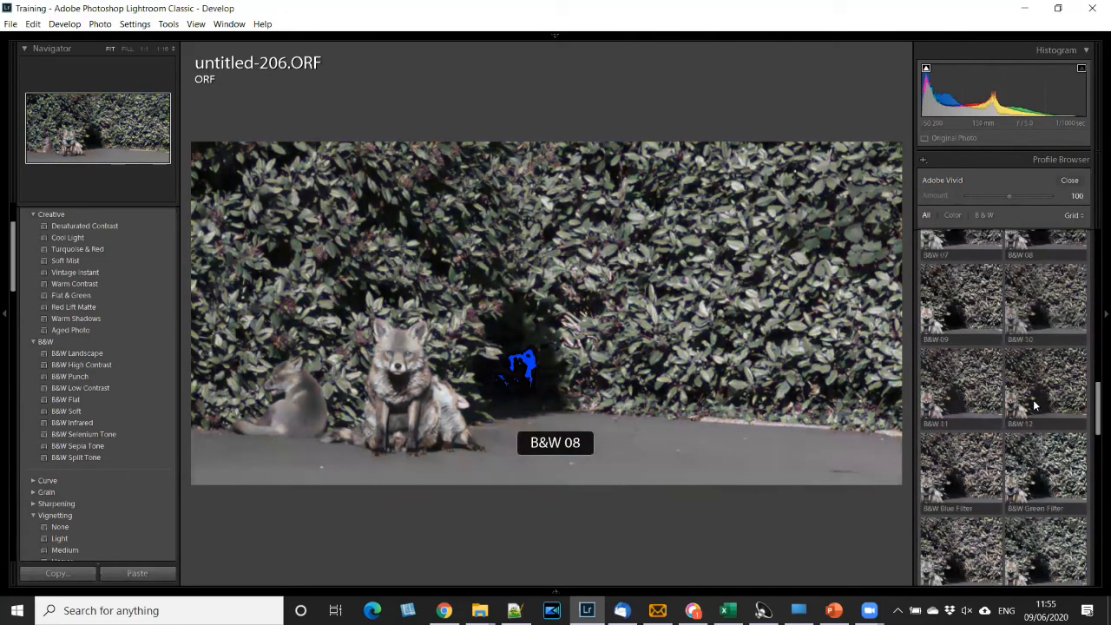
{"action": "scroll", "coordinate": [1033, 405], "scroll_direction": "down", "scroll_amount": 6}
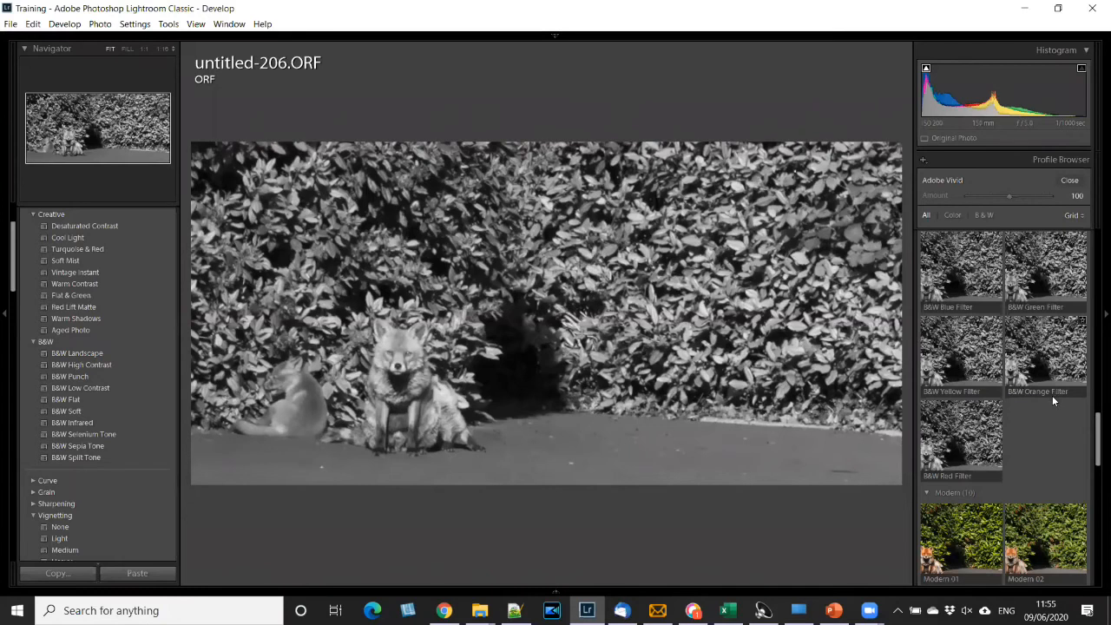
{"action": "scroll", "coordinate": [1052, 395], "scroll_direction": "down", "scroll_amount": 2}
{"action": "left_click", "coordinate": [1046, 417]}
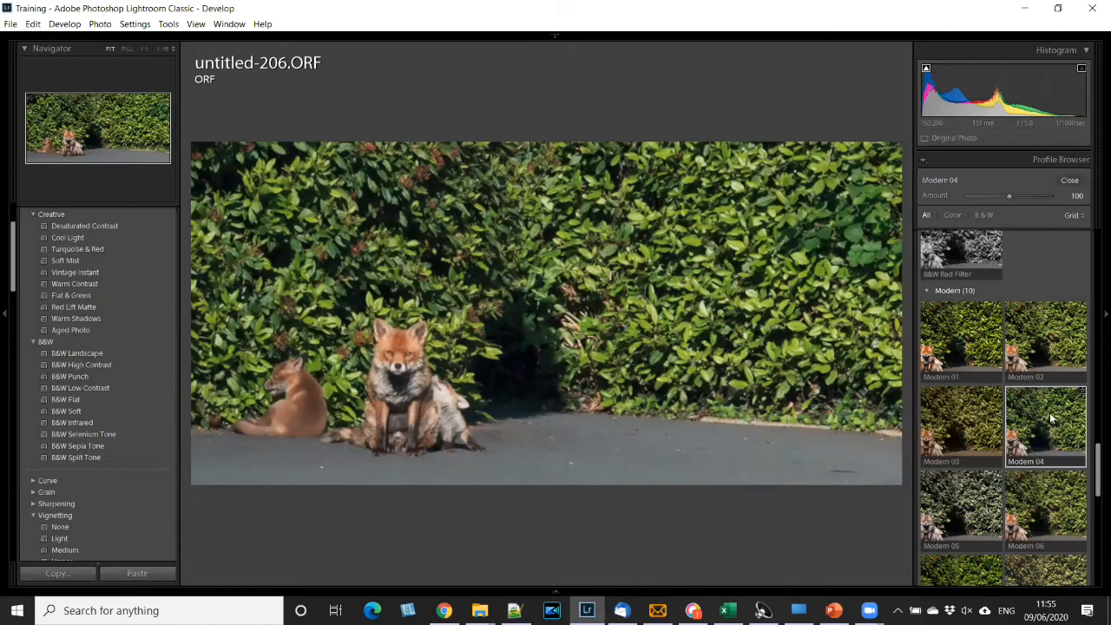
- Try the Modern 03, Modern 10 and Vintage 10 profiles on the fox photo
{"action": "left_click", "coordinate": [955, 412]}
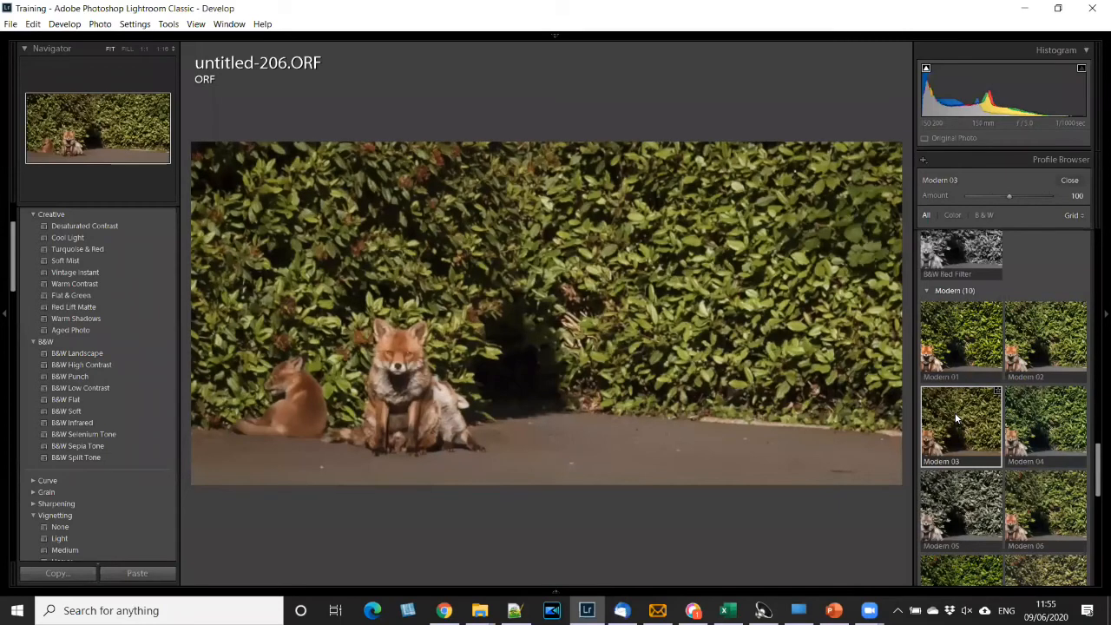
{"action": "scroll", "coordinate": [1048, 483], "scroll_direction": "down", "scroll_amount": 2}
{"action": "left_click", "coordinate": [1049, 483]}
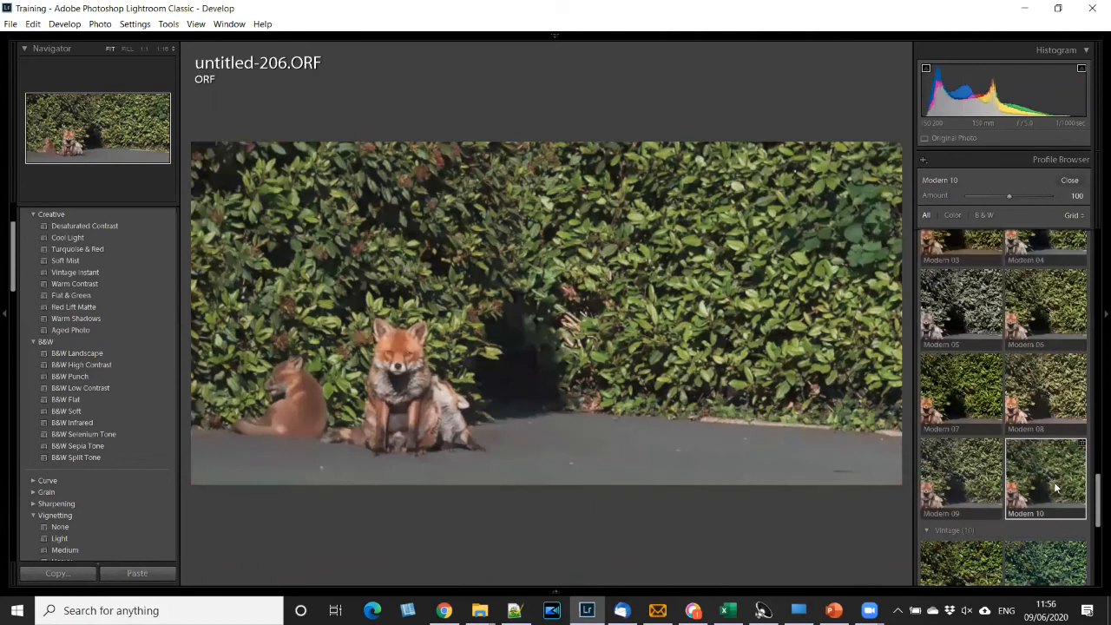
{"action": "scroll", "coordinate": [1045, 491], "scroll_direction": "down", "scroll_amount": 2}
{"action": "scroll", "coordinate": [1044, 509], "scroll_direction": "down", "scroll_amount": 1}
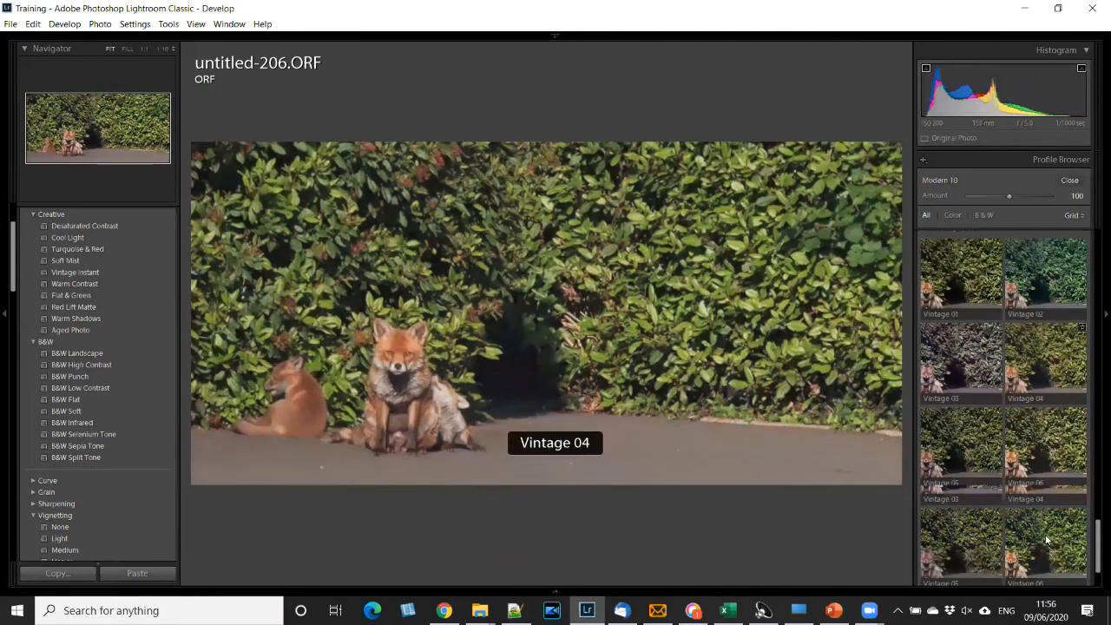
{"action": "scroll", "coordinate": [1046, 540], "scroll_direction": "down", "scroll_amount": 1}
{"action": "left_click", "coordinate": [1039, 521]}
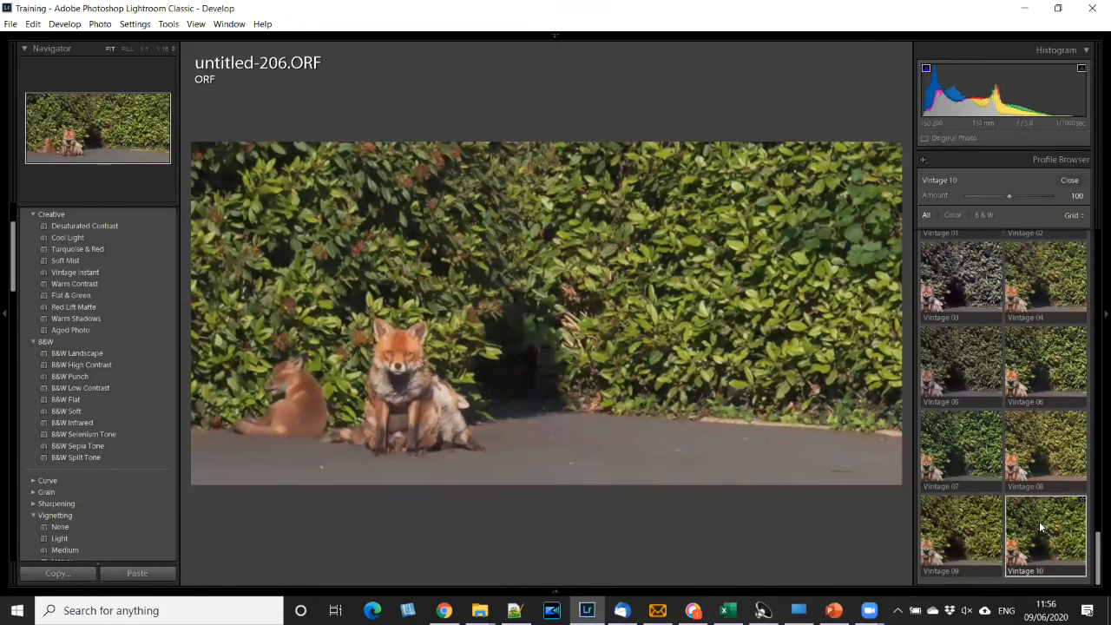
- Look back through the Vintage, B&W and Camera Matching profiles and apply the Artistic 02 profile to the photo
{"action": "scroll", "coordinate": [1007, 449], "scroll_direction": "up", "scroll_amount": 2}
{"action": "scroll", "coordinate": [1004, 382], "scroll_direction": "up", "scroll_amount": 4}
{"action": "scroll", "coordinate": [1002, 370], "scroll_direction": "up", "scroll_amount": 3}
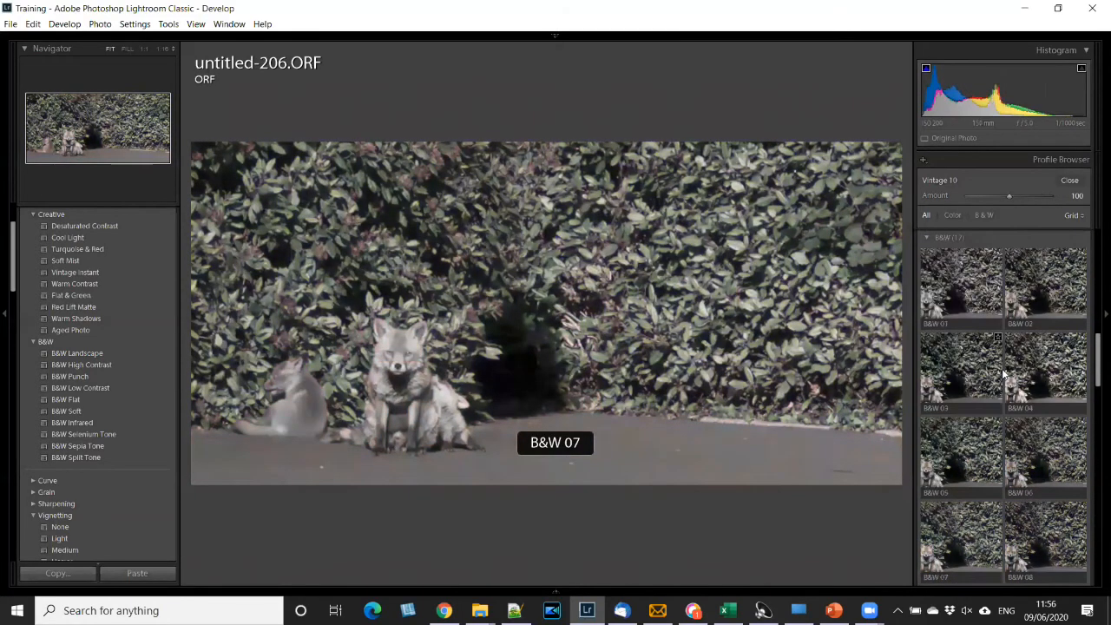
{"action": "scroll", "coordinate": [1002, 370], "scroll_direction": "up", "scroll_amount": 2}
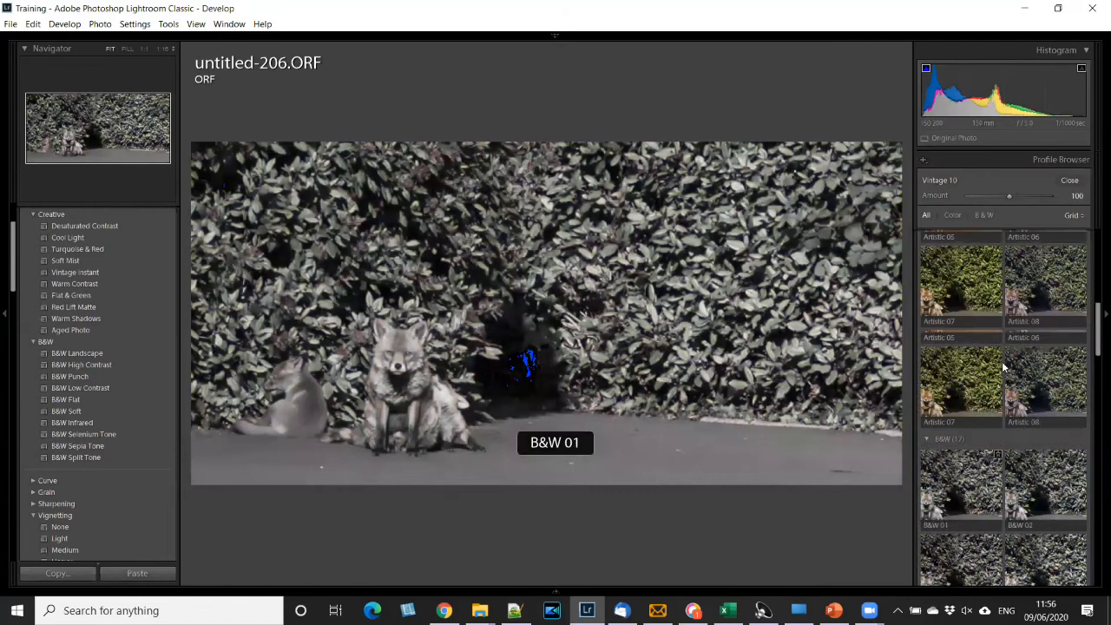
{"action": "scroll", "coordinate": [1003, 369], "scroll_direction": "up", "scroll_amount": 2}
{"action": "scroll", "coordinate": [997, 357], "scroll_direction": "up", "scroll_amount": 2}
{"action": "scroll", "coordinate": [993, 354], "scroll_direction": "up", "scroll_amount": 1}
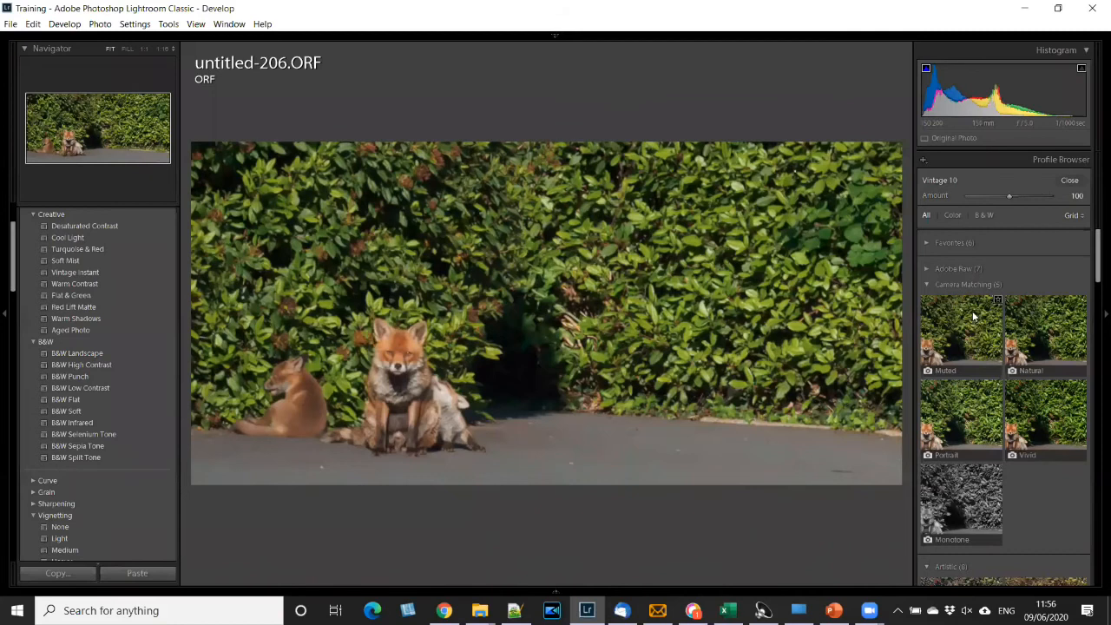
{"action": "scroll", "coordinate": [979, 356], "scroll_direction": "down", "scroll_amount": 3}
{"action": "left_click", "coordinate": [1024, 446]}
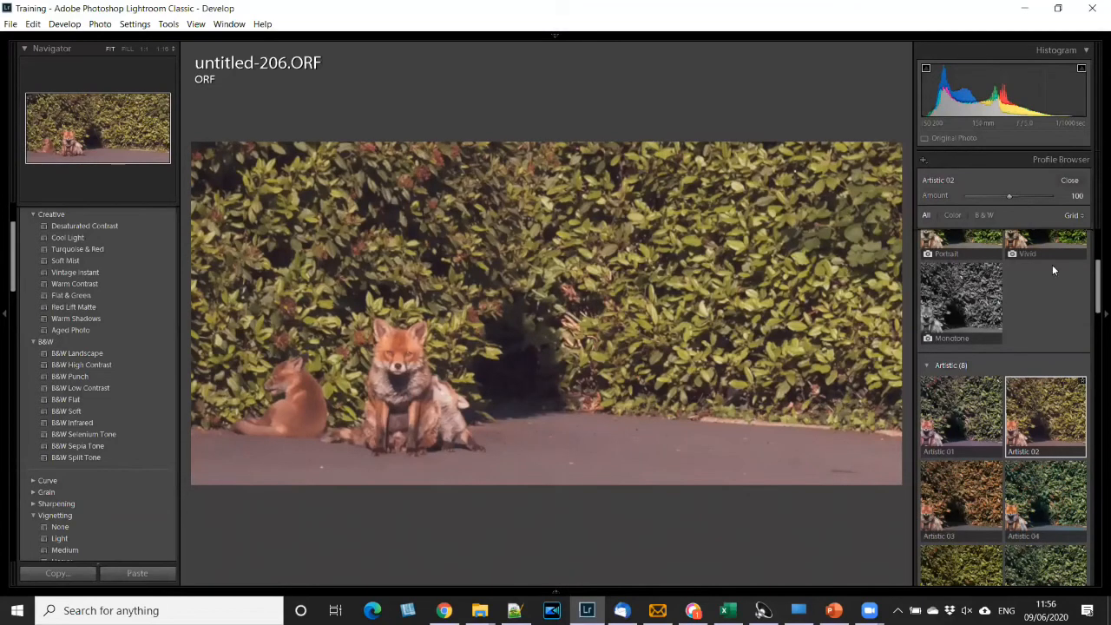
- Lower the Artistic 02 profile's amount to 28, raise it to 183, and close the Profile Browser
{"action": "left_click_drag", "start_coordinate": [1009, 193], "coordinate": [980, 195]}
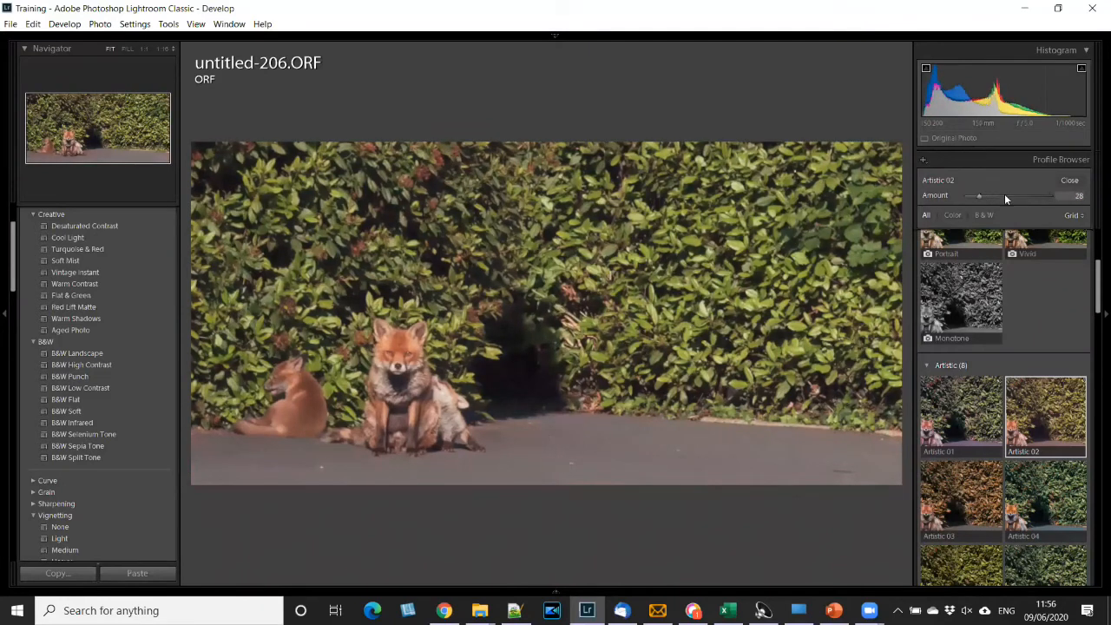
{"action": "left_click", "coordinate": [1045, 195]}
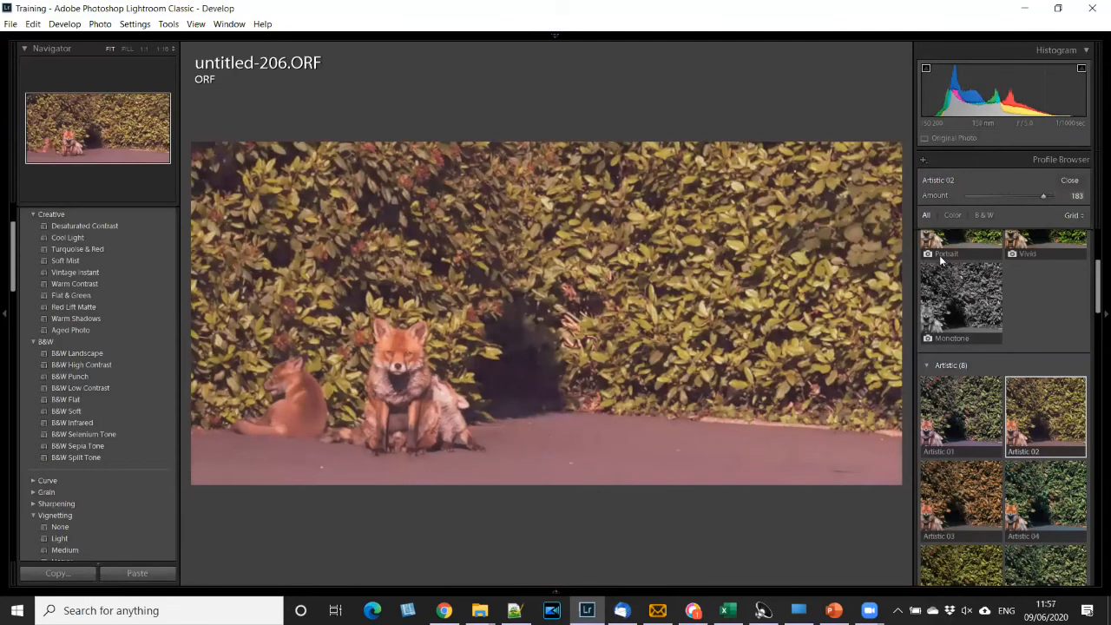
{"action": "left_click", "coordinate": [1070, 181]}
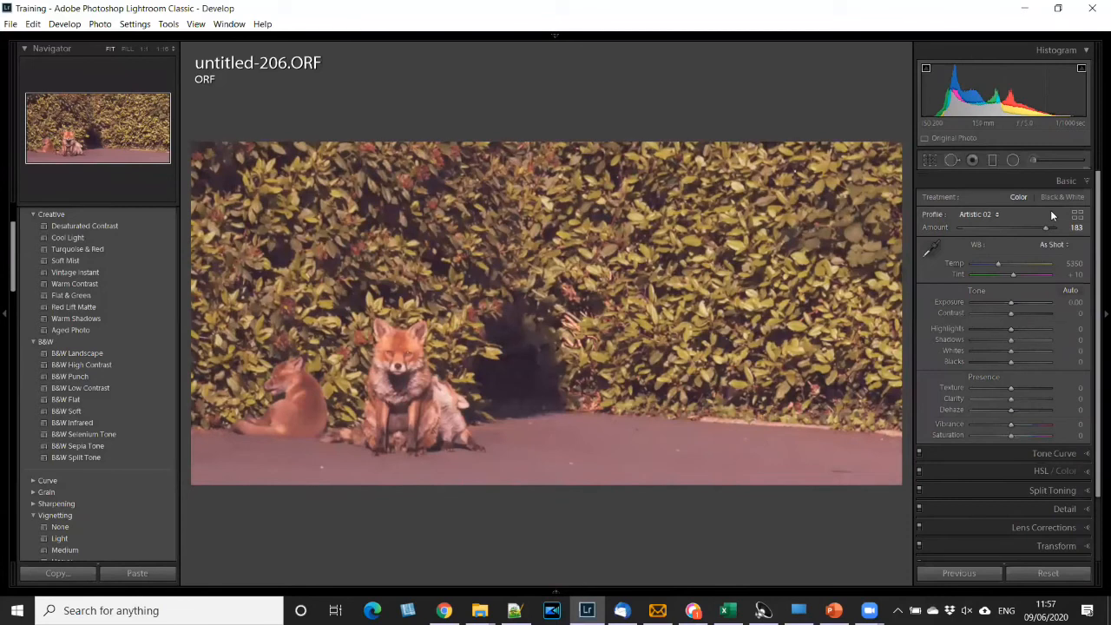
- Reopen the Profile Browser and collapse the Camera Matching, Artistic, B&W, Modern and Vintage profile groups
{"action": "left_click", "coordinate": [1077, 214]}
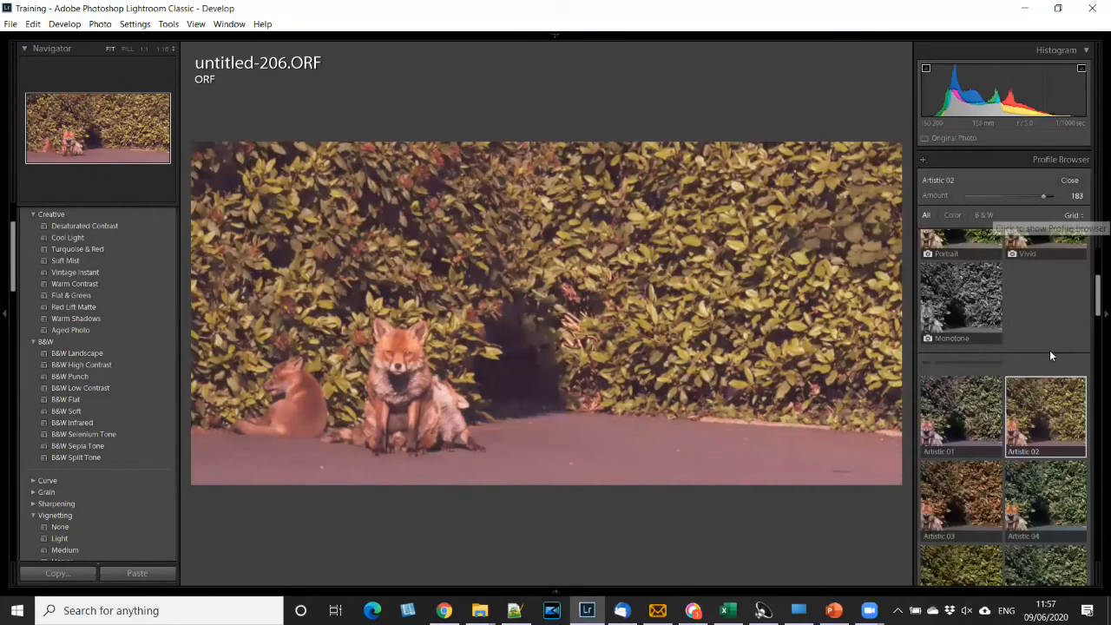
{"action": "scroll", "coordinate": [1049, 350], "scroll_direction": "down", "scroll_amount": 15}
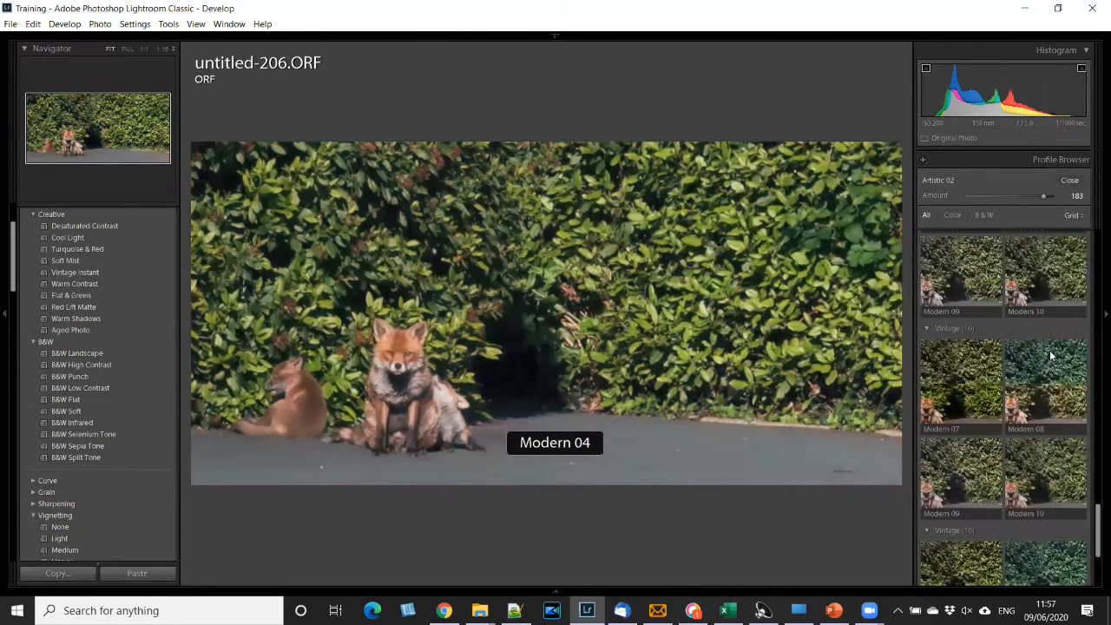
{"action": "scroll", "coordinate": [1028, 390], "scroll_direction": "up", "scroll_amount": 2}
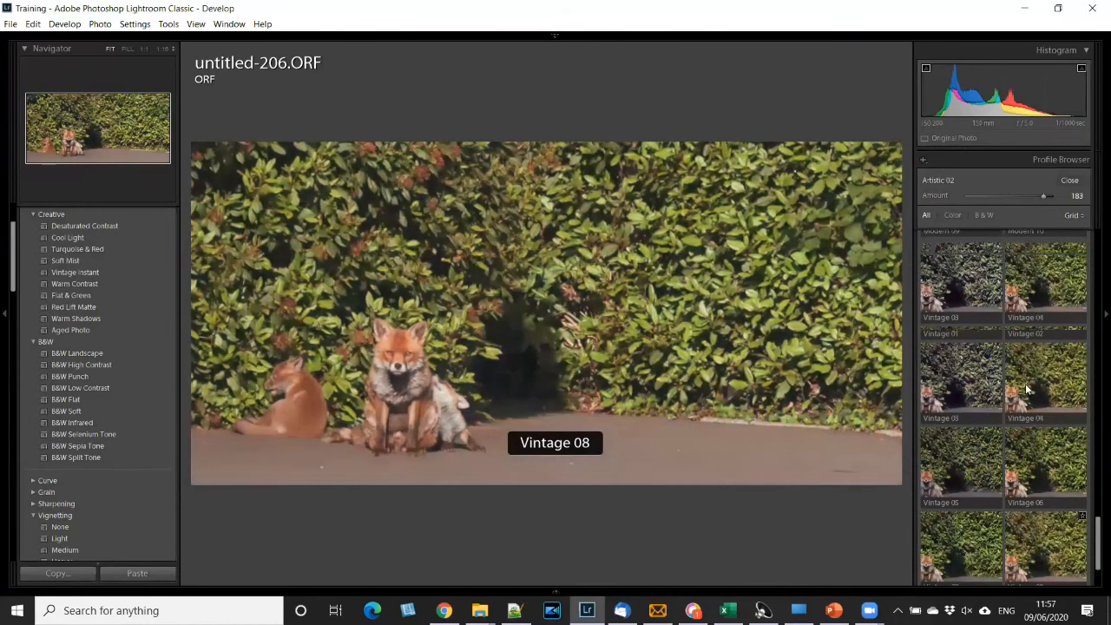
{"action": "scroll", "coordinate": [1027, 388], "scroll_direction": "up", "scroll_amount": 15}
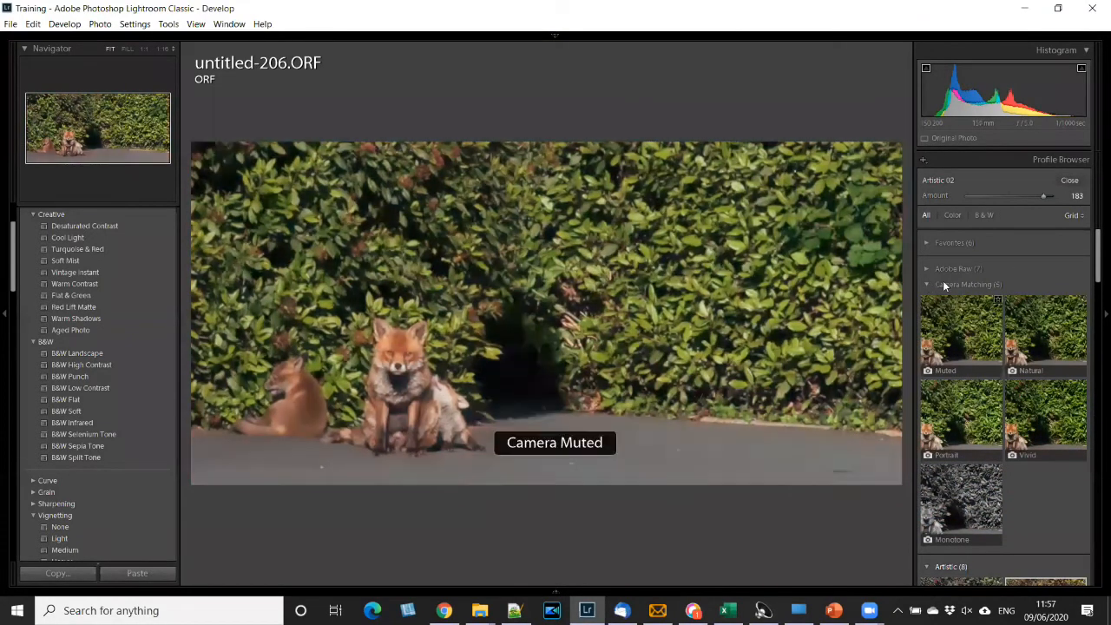
{"action": "left_click", "coordinate": [942, 283]}
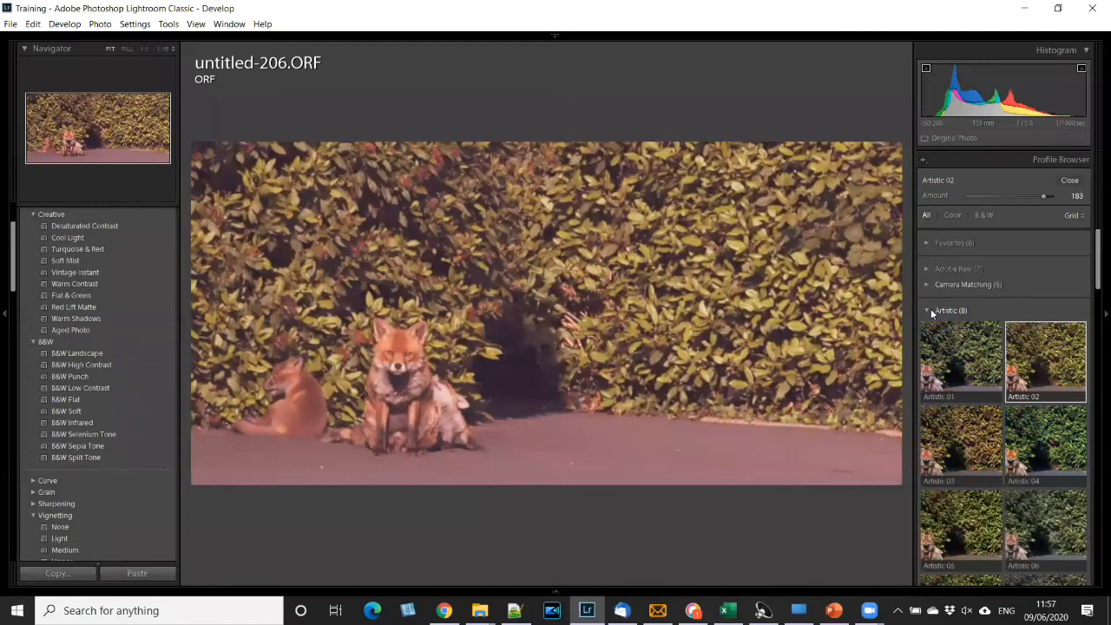
{"action": "left_click", "coordinate": [928, 310]}
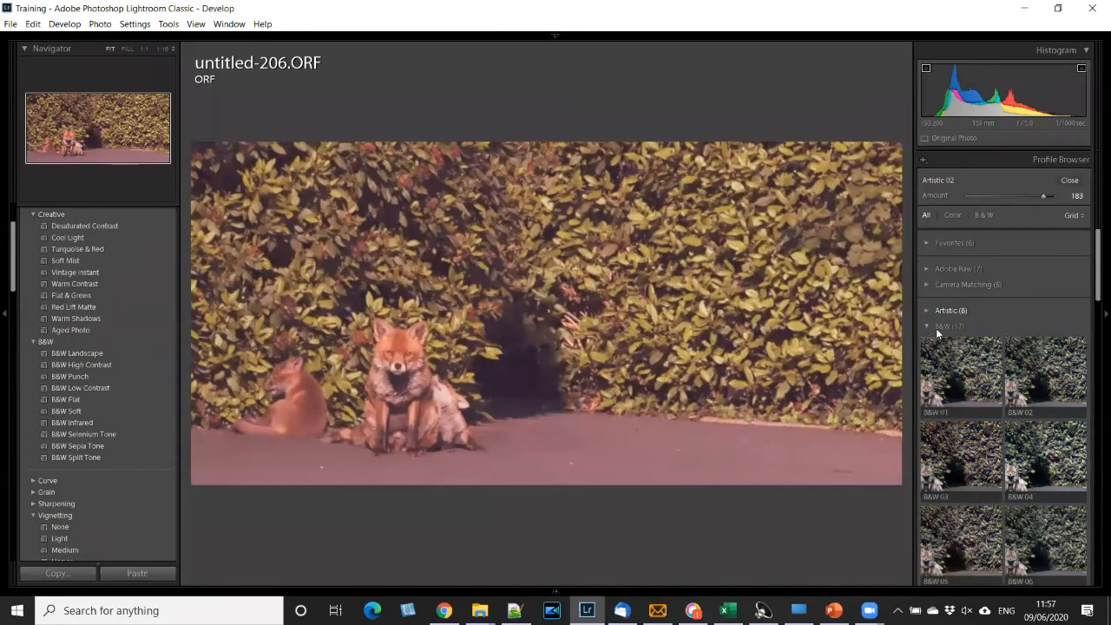
{"action": "left_click", "coordinate": [934, 327]}
{"action": "left_click", "coordinate": [929, 341]}
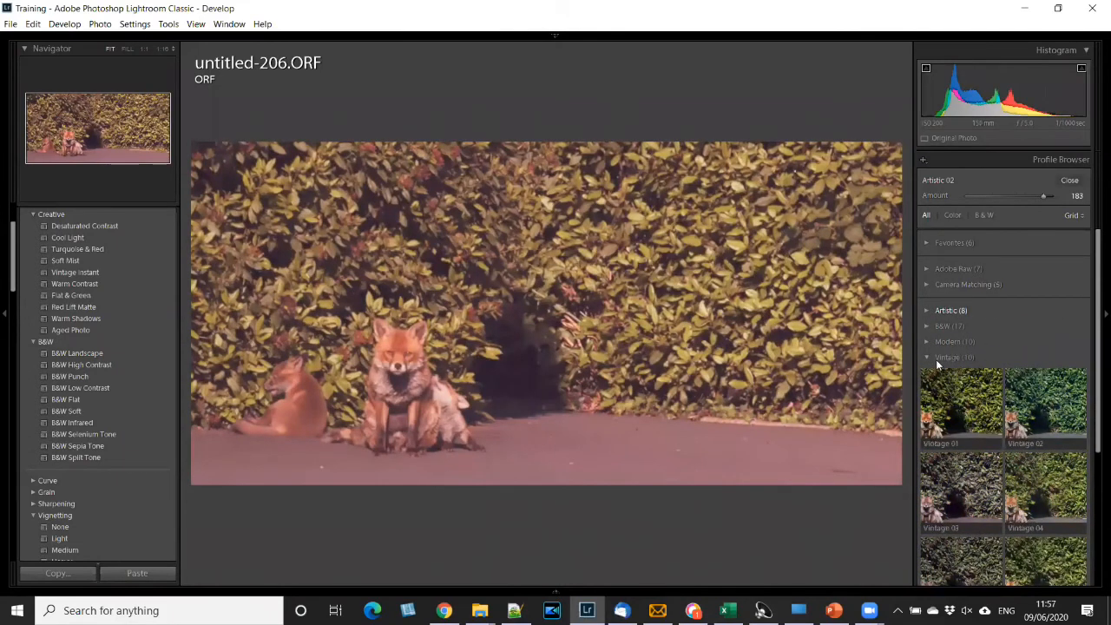
{"action": "left_click", "coordinate": [928, 357]}
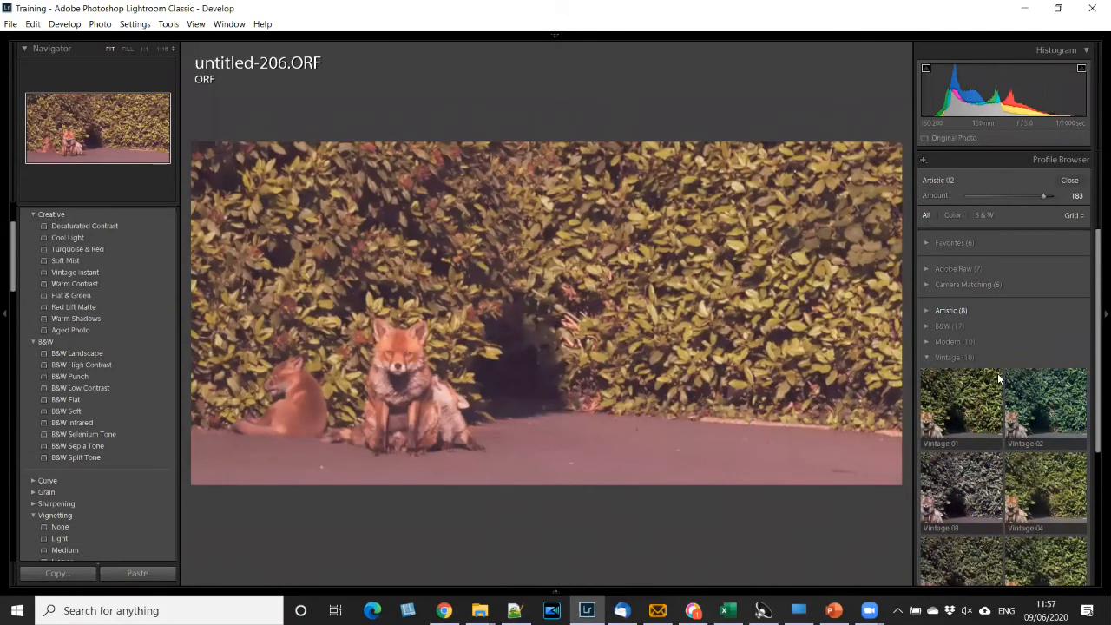
- Apply the Adobe Neutral profile from the Adobe Raw group, collapse the group and close the Profile Browser
{"action": "left_click", "coordinate": [955, 269]}
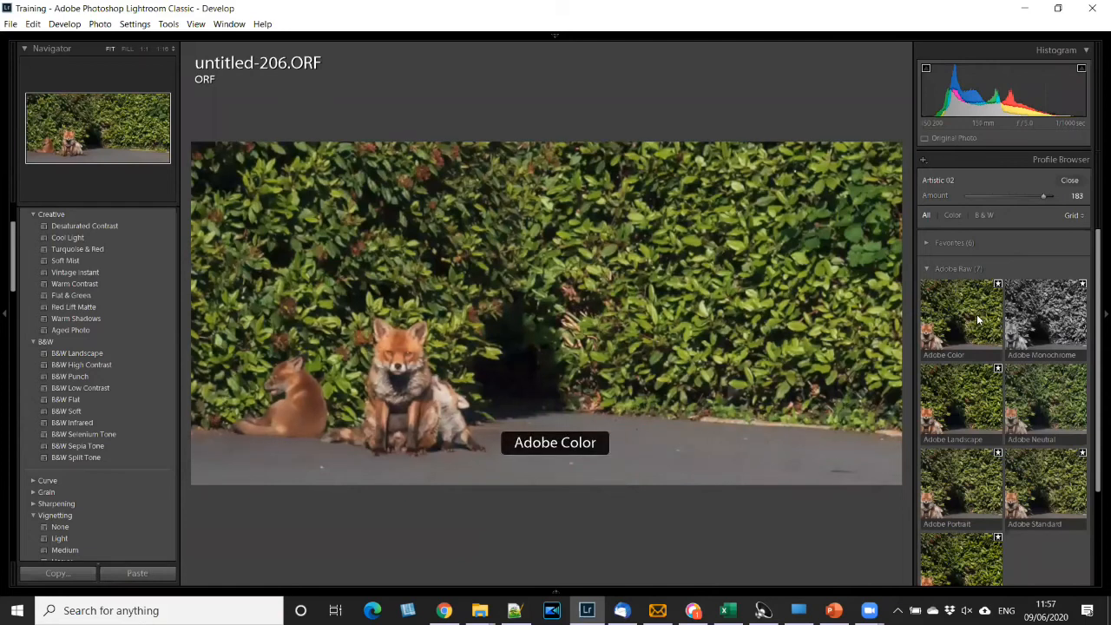
{"action": "left_click", "coordinate": [1057, 416]}
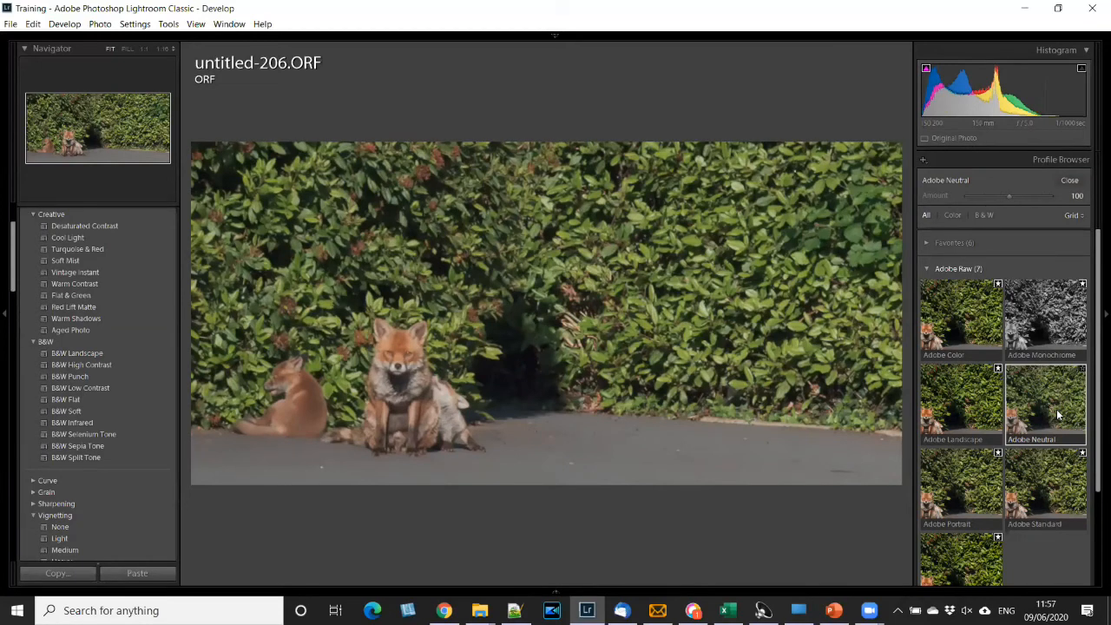
{"action": "left_click", "coordinate": [1036, 304]}
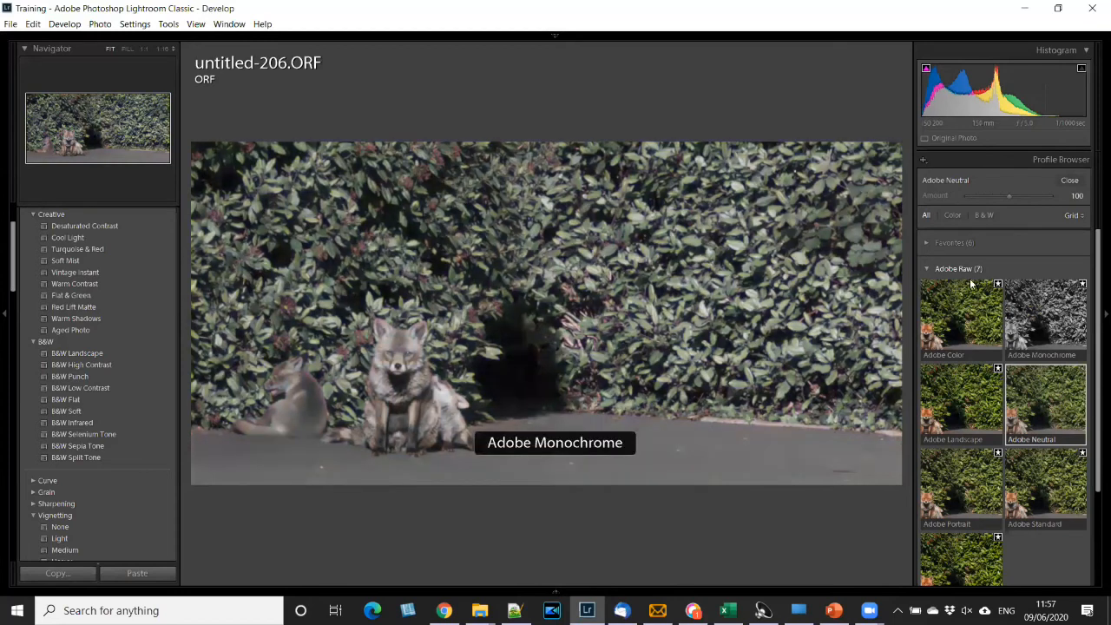
{"action": "left_click", "coordinate": [927, 268]}
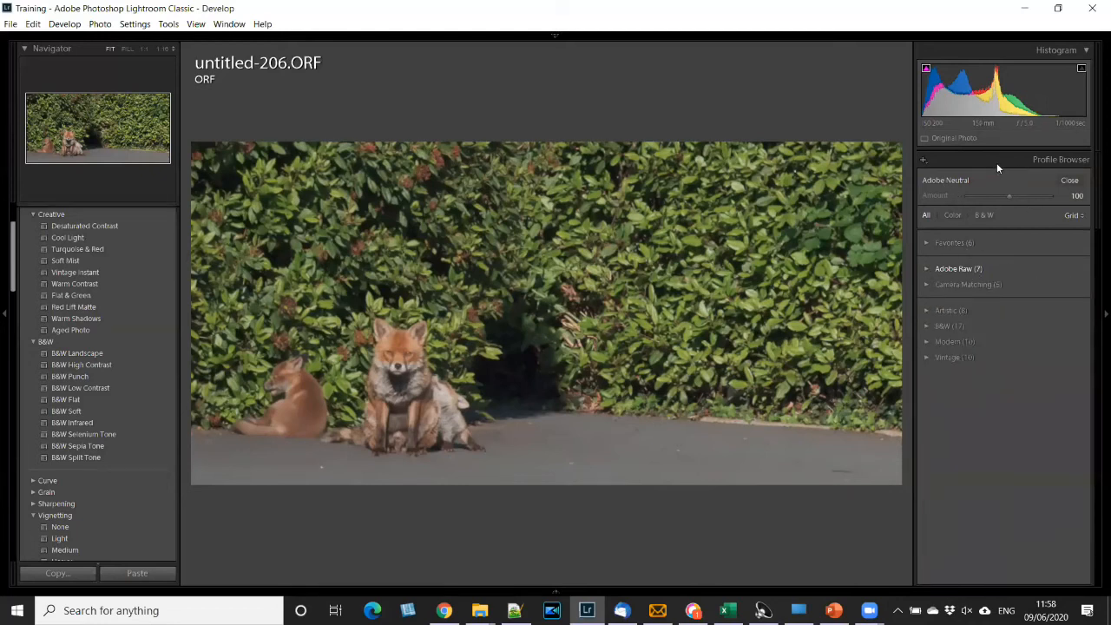
{"action": "left_click", "coordinate": [1075, 182]}
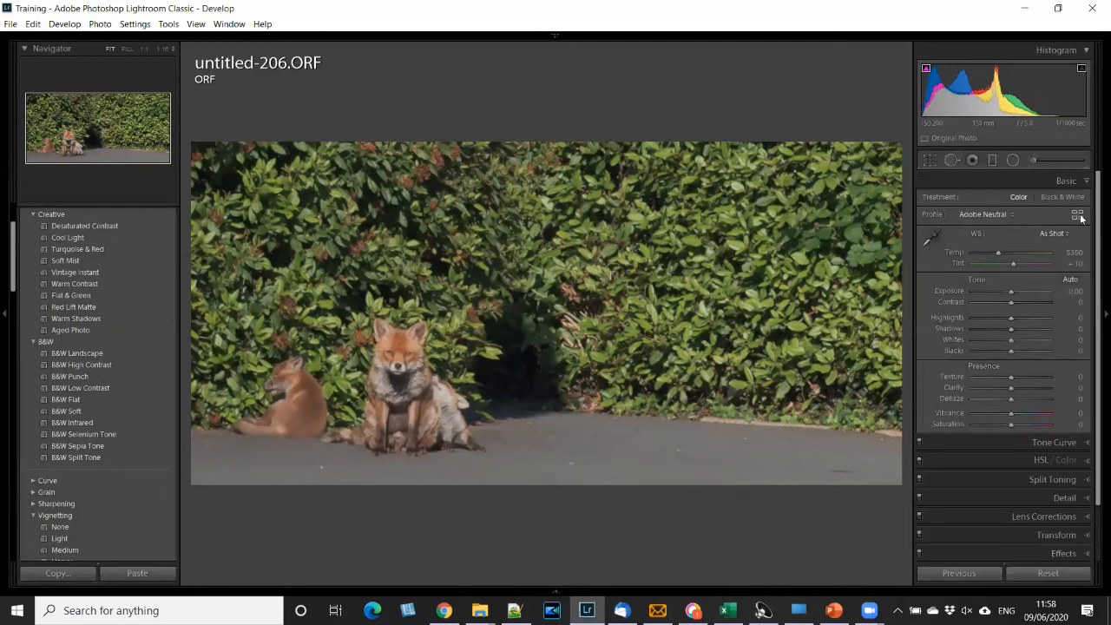